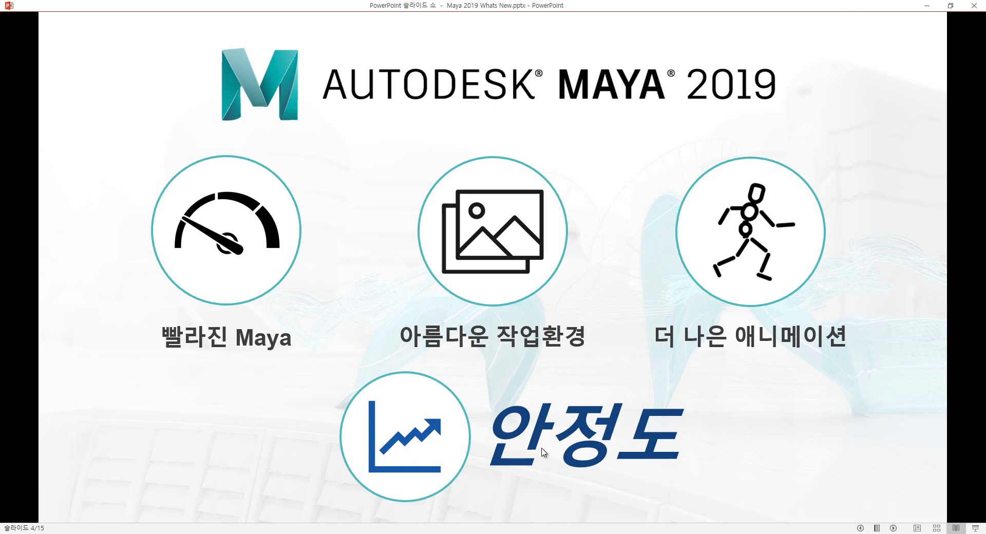
pyautogui.click(920, 397)
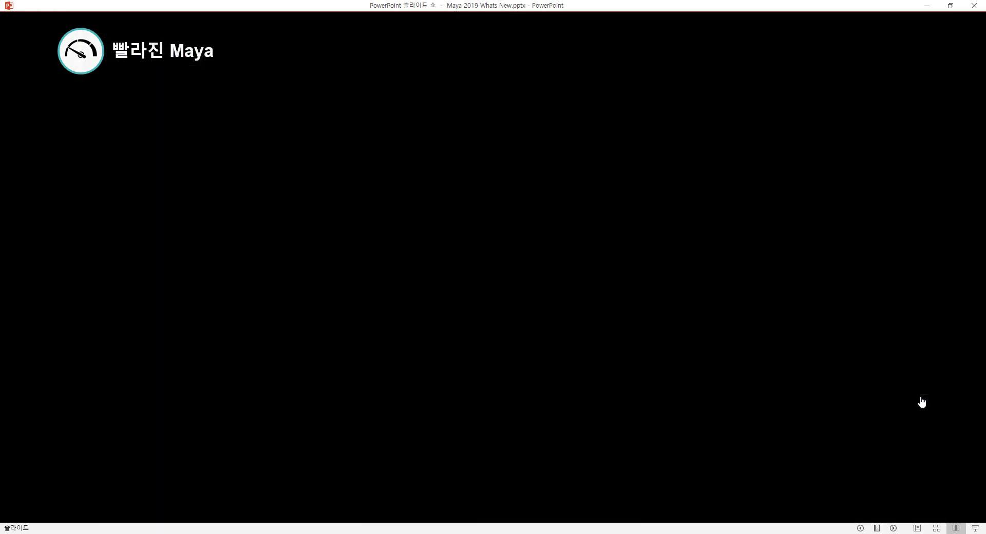
pyautogui.press('Right')
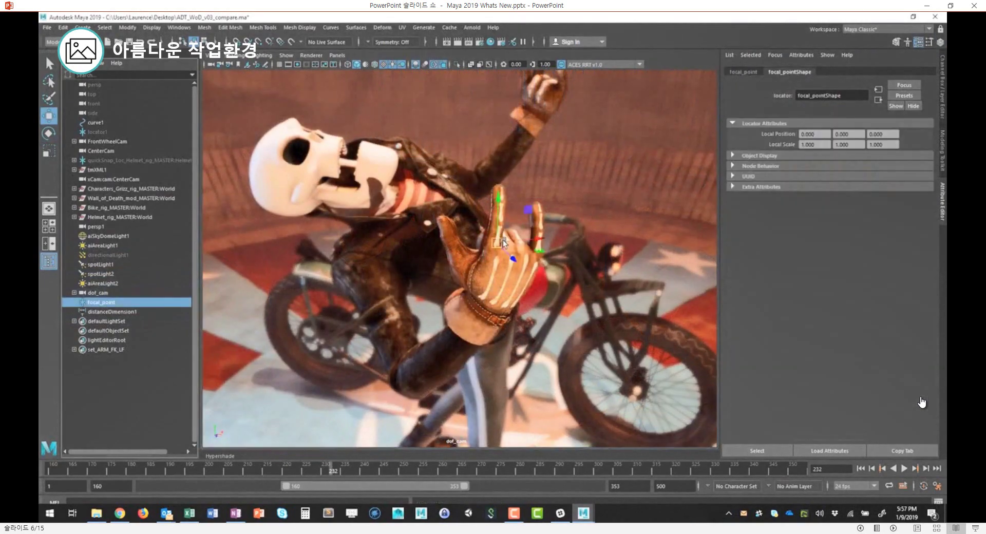
pyautogui.press('Right')
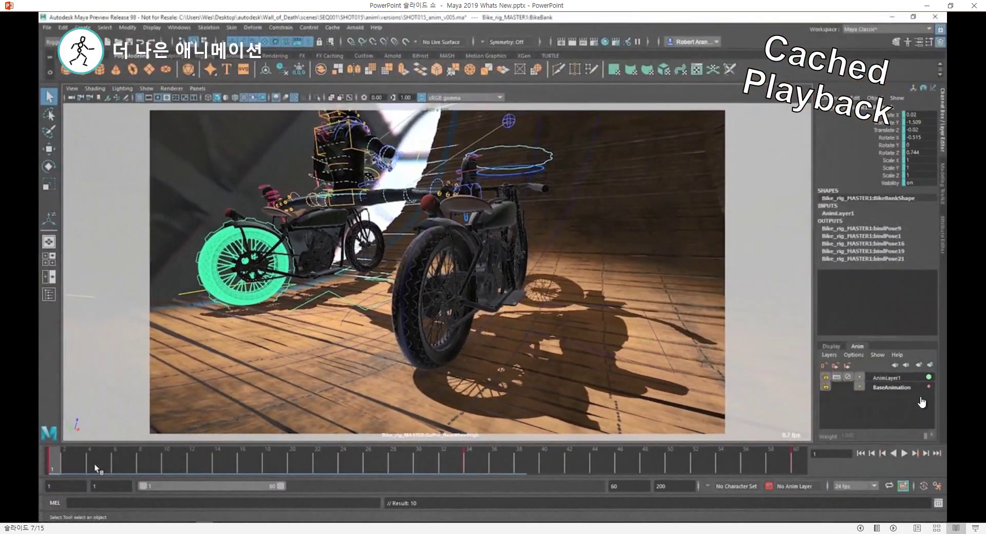
pyautogui.press('Right')
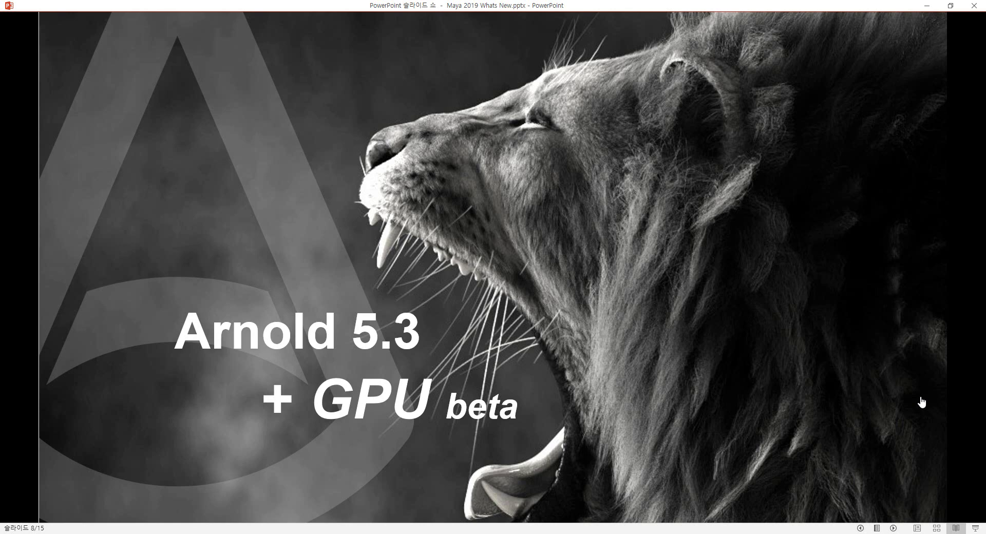
# - Switch to Maya and open the scene file 01_Beautiful_Viewport.mb
pyautogui.hotkey('alt', 'Tab')
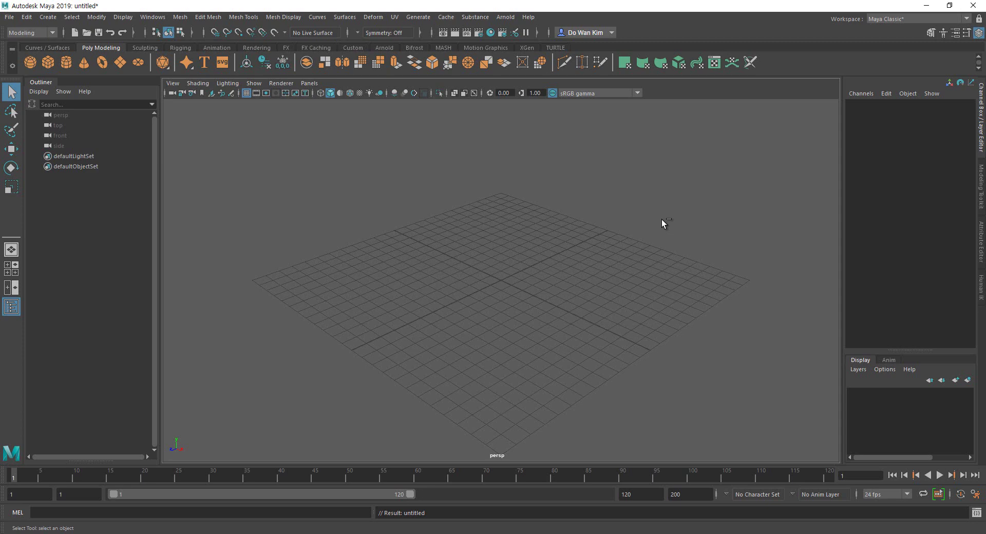
pyautogui.hotkey('ctrl', 'o')
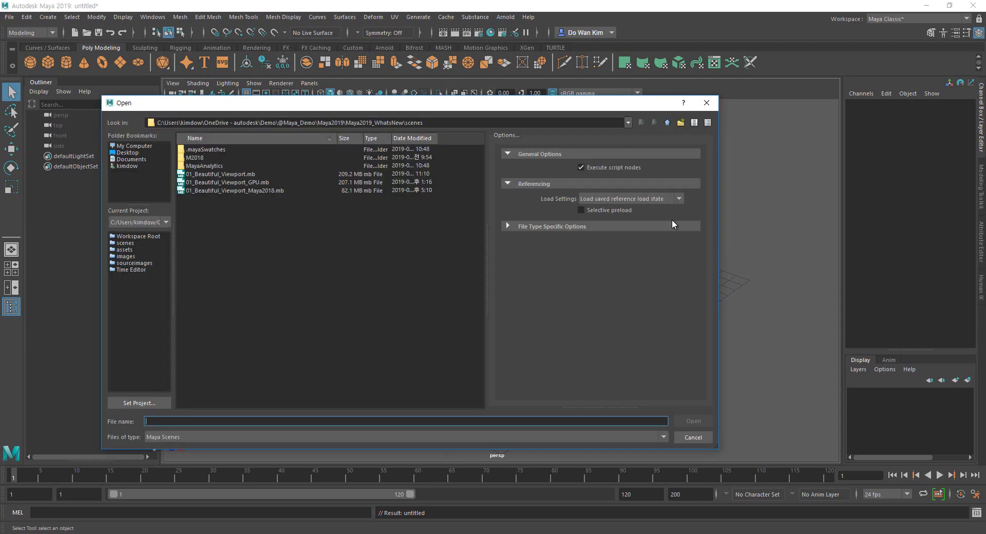
pyautogui.press('Return')
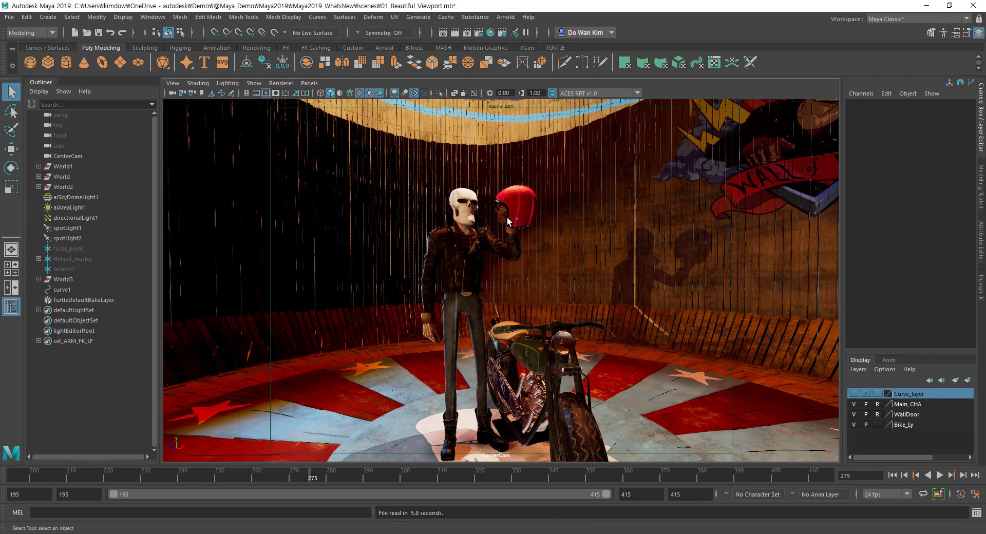
# - Change the viewport's color view transform to sRGB gamma
pyautogui.click(579, 93)
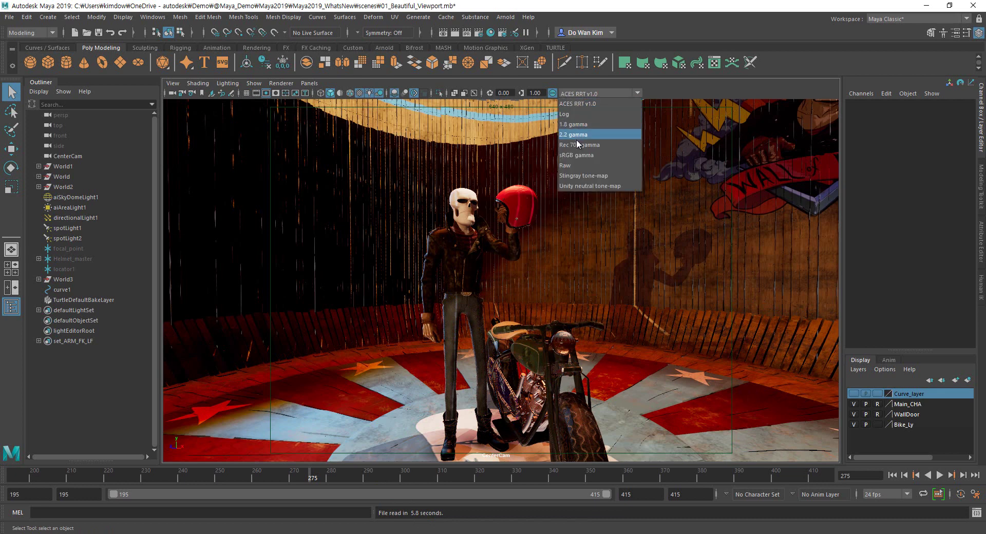
pyautogui.click(575, 155)
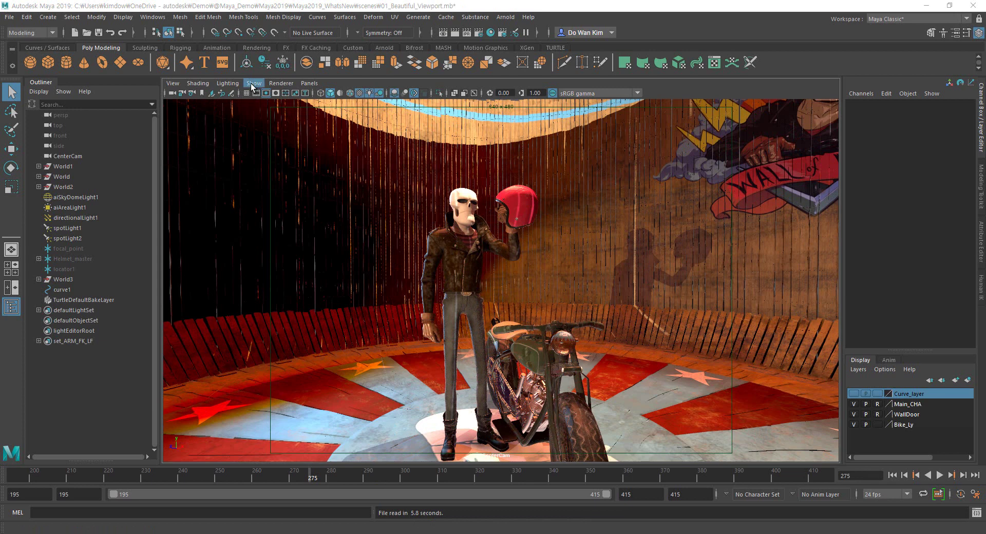
# - Choose a multisampling anti-aliasing sample count of 8 in the Hardware Renderer 2.0 settings and close them
pyautogui.click(281, 83)
pyautogui.click(340, 107)
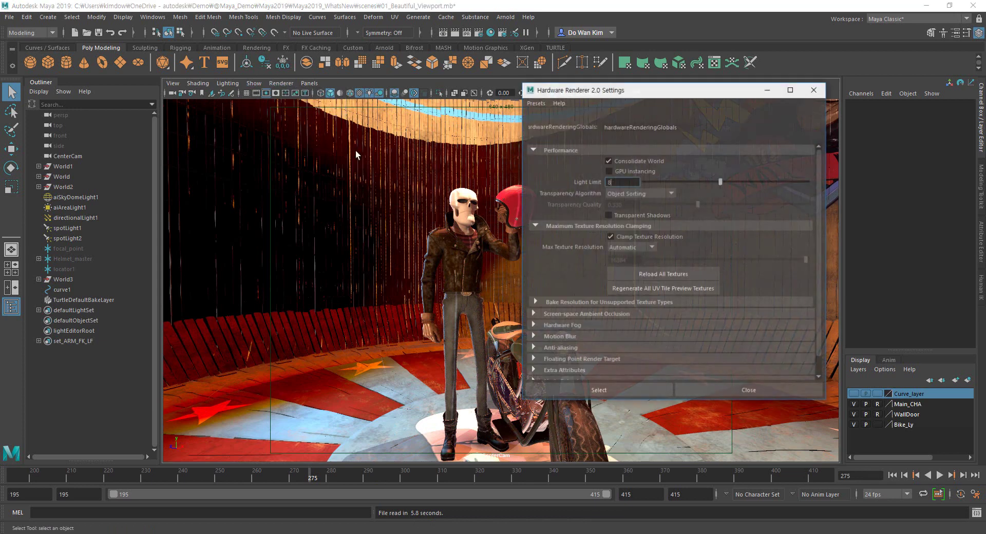
pyautogui.scroll(-1, 601, 288)
pyautogui.click(566, 331)
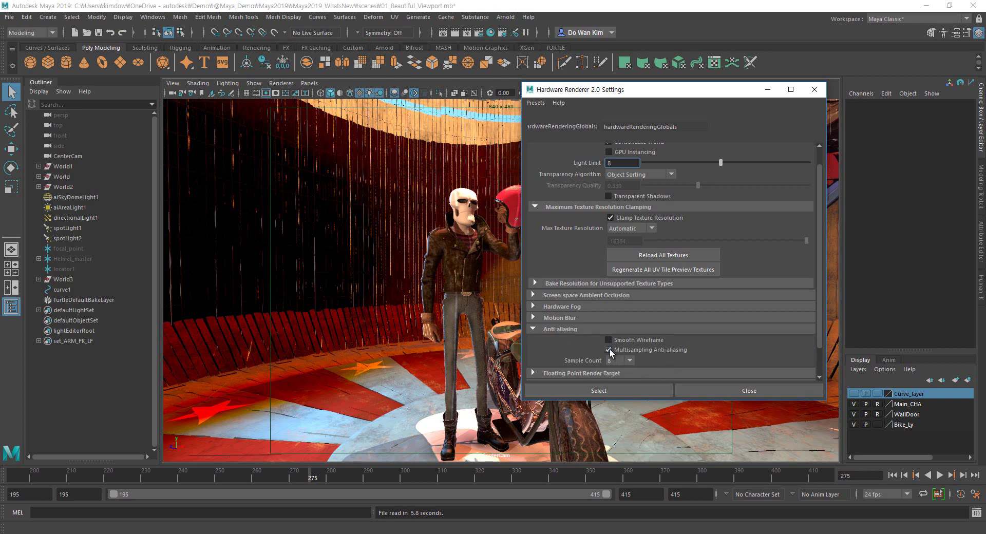
pyautogui.click(631, 361)
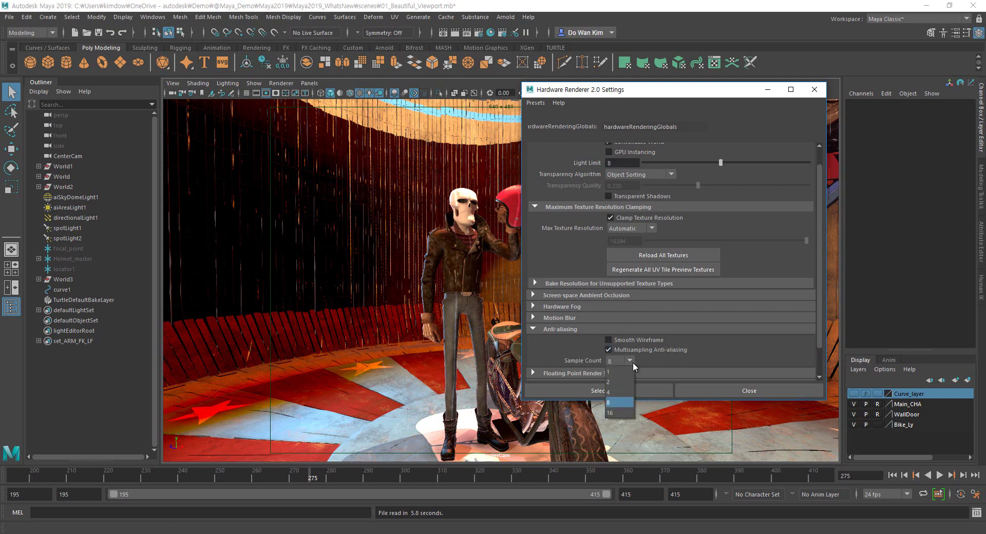
pyautogui.click(617, 405)
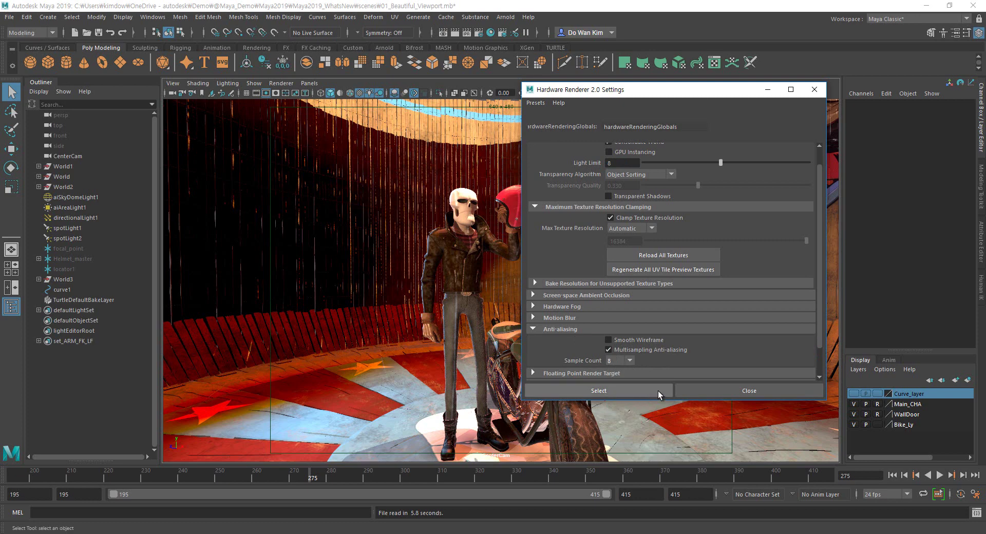
pyautogui.click(692, 391)
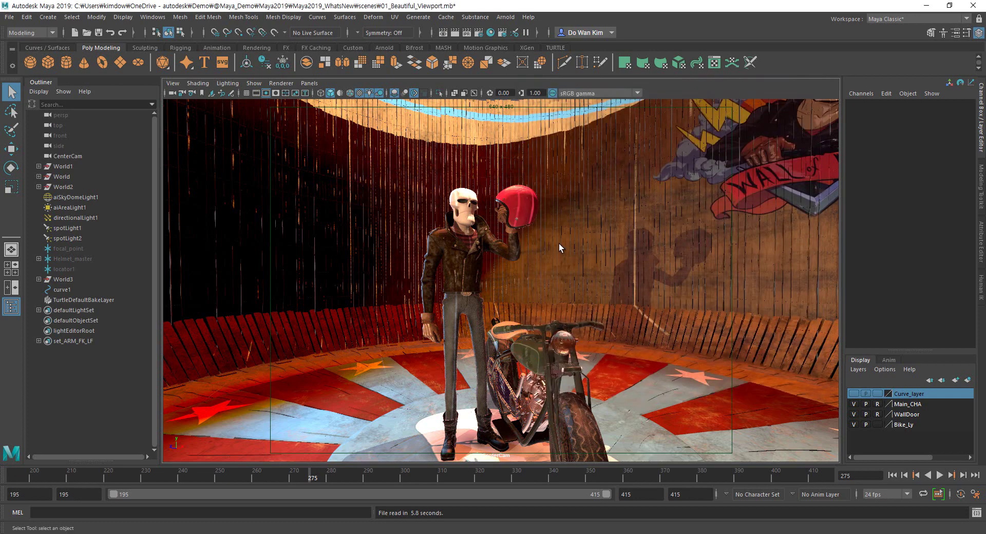
# - Switch the viewport from the CenterCam camera to the perspective camera
pyautogui.press('space')
pyautogui.moveTo(559, 244); pyautogui.dragTo(549, 272)
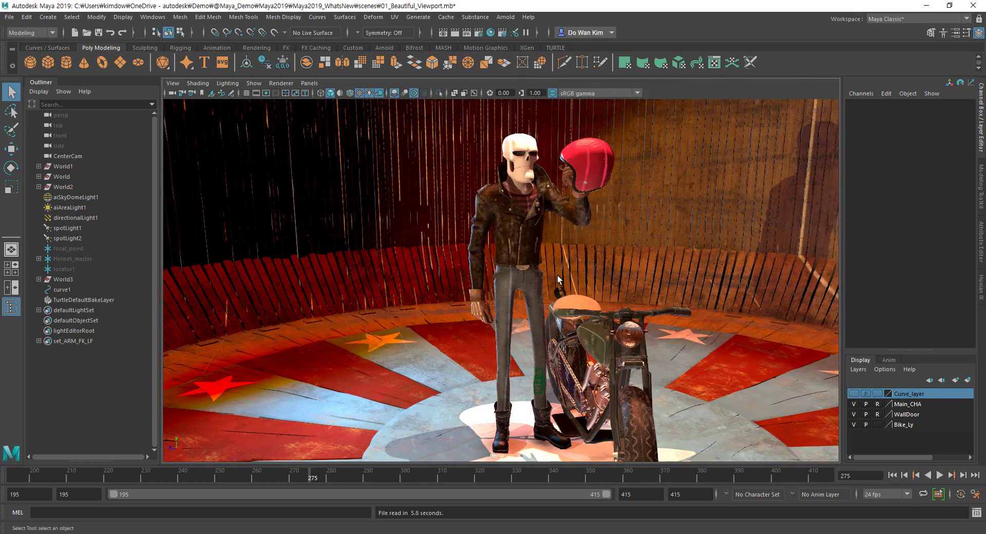
pyautogui.keyDown('alt'); pyautogui.moveTo(557, 276); pyautogui.dragTo(465, 241, button='right'); pyautogui.keyUp('alt')
pyautogui.keyDown('alt'); pyautogui.moveTo(465, 241); pyautogui.dragTo(445, 227); pyautogui.keyUp('alt')
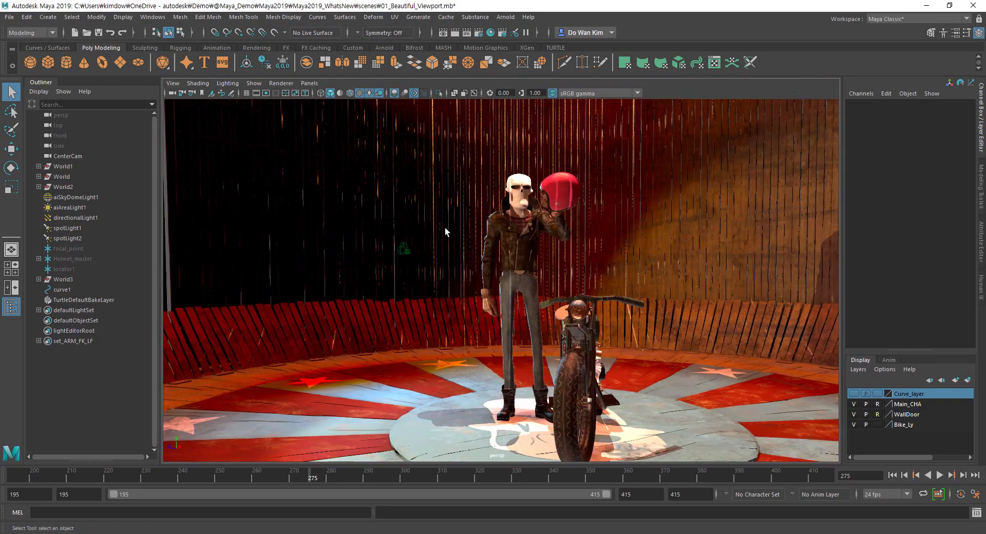
# - Show the scene in wireframe and inspect the mesh density of the arena, character and motorbike
pyautogui.press('4')
pyautogui.keyDown('alt'); pyautogui.moveTo(634, 260); pyautogui.dragTo(313, 202, button='right'); pyautogui.keyUp('alt')
pyautogui.keyDown('alt'); pyautogui.moveTo(497, 211); pyautogui.dragTo(506, 258); pyautogui.keyUp('alt')
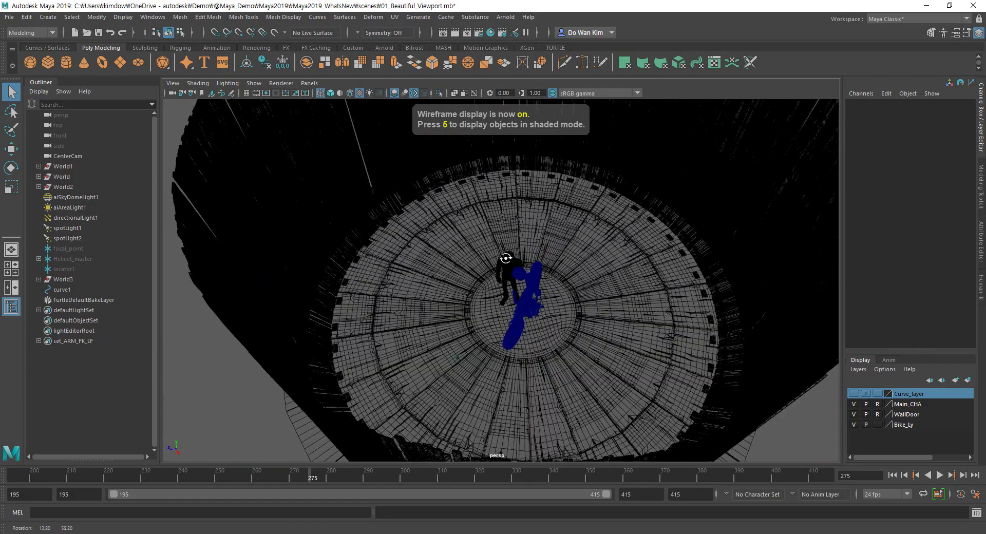
pyautogui.keyDown('alt'); pyautogui.moveTo(506, 258); pyautogui.dragTo(738, 271, button='right'); pyautogui.keyUp('alt')
pyautogui.keyDown('alt'); pyautogui.moveTo(668, 282); pyautogui.dragTo(655, 257); pyautogui.keyUp('alt')
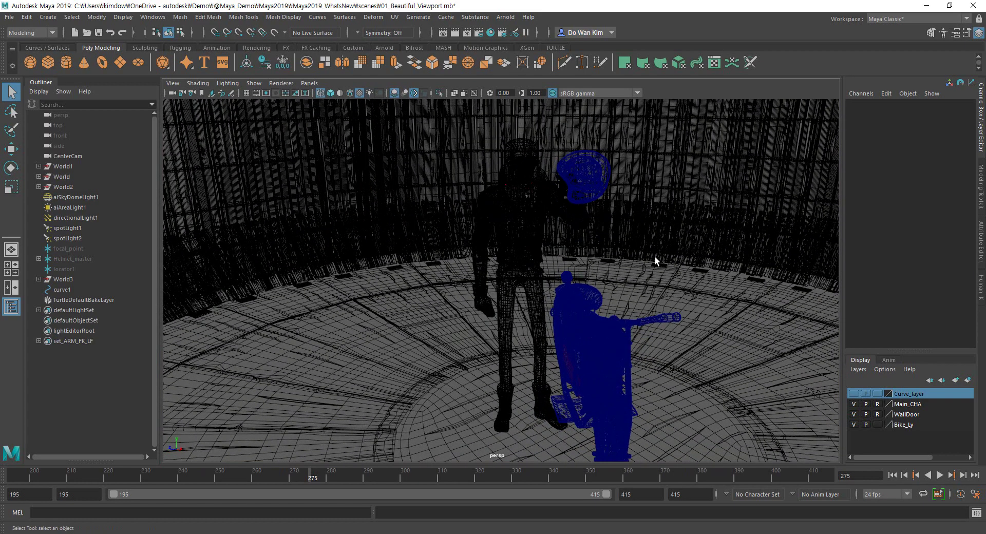
# - Return the viewport to textured display and light it with all scene lights
pyautogui.press('6')
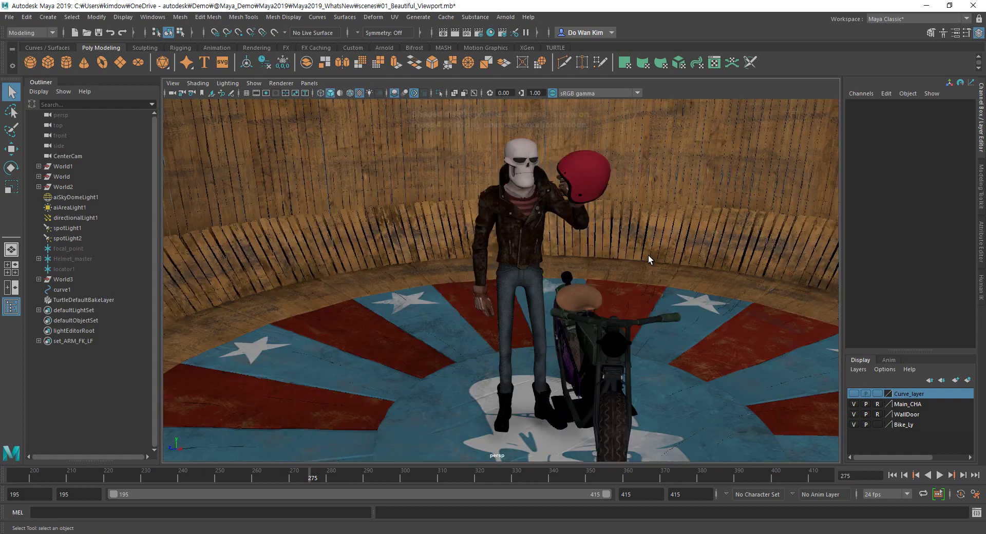
pyautogui.press('7')
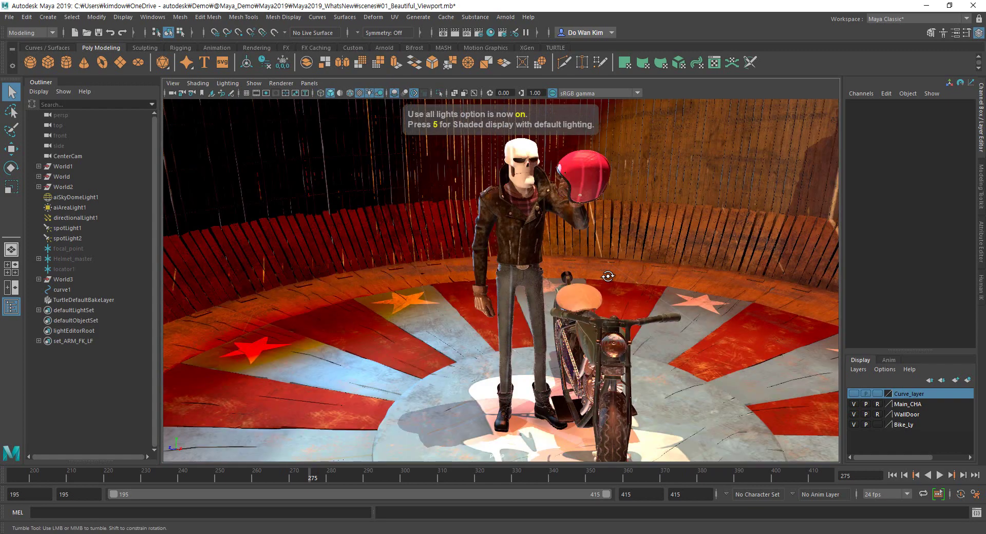
pyautogui.moveTo(636, 273)
pyautogui.keyDown('alt'); pyautogui.mouseDown()
pyautogui.moveTo(576, 298)
pyautogui.moveTo(588, 249)
pyautogui.moveTo(643, 258)
pyautogui.moveTo(652, 275)
pyautogui.mouseUp(); pyautogui.keyUp('alt')
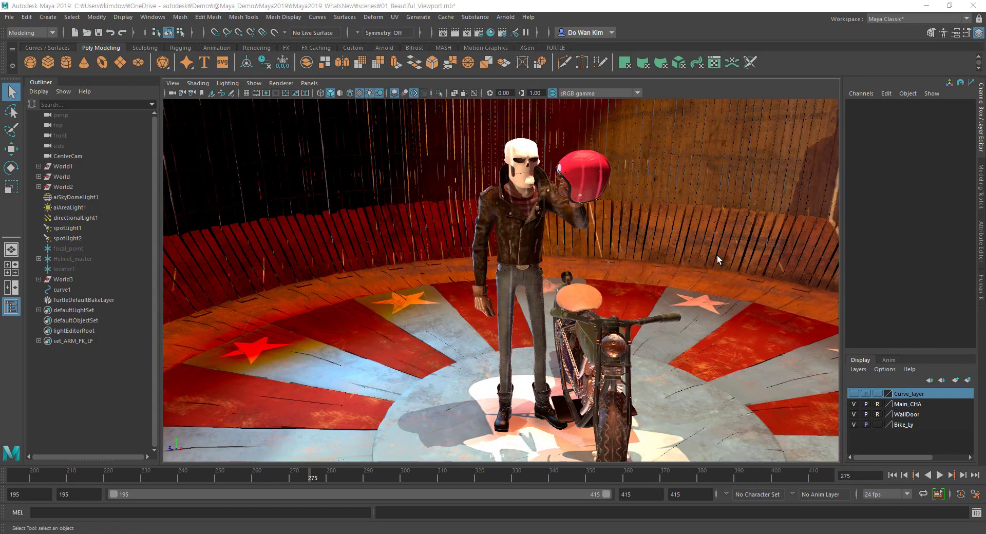
pyautogui.keyDown('alt'); pyautogui.moveTo(689, 284); pyautogui.dragTo(702, 313); pyautogui.keyUp('alt')
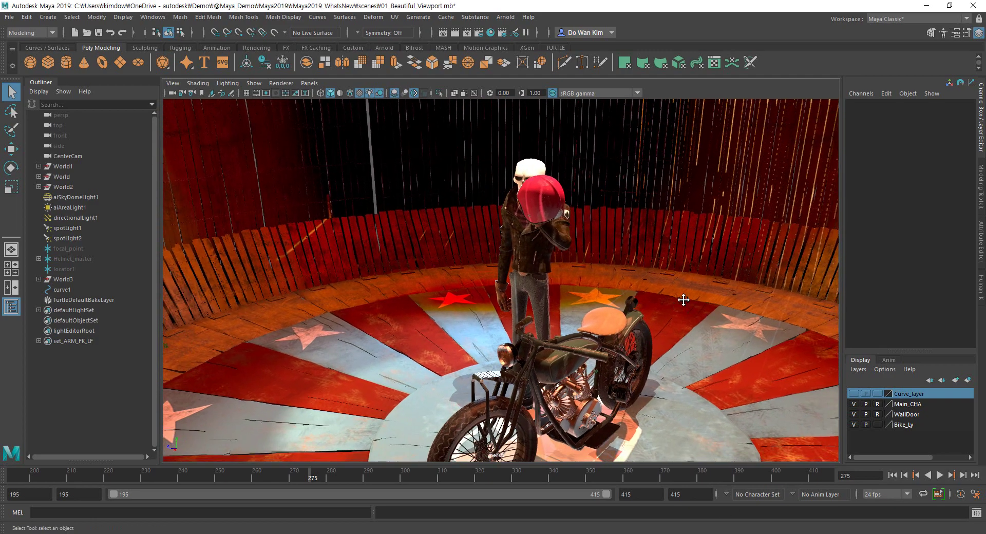
pyautogui.keyDown('alt'); pyautogui.moveTo(684, 297); pyautogui.dragTo(573, 243, button='middle'); pyautogui.keyUp('alt')
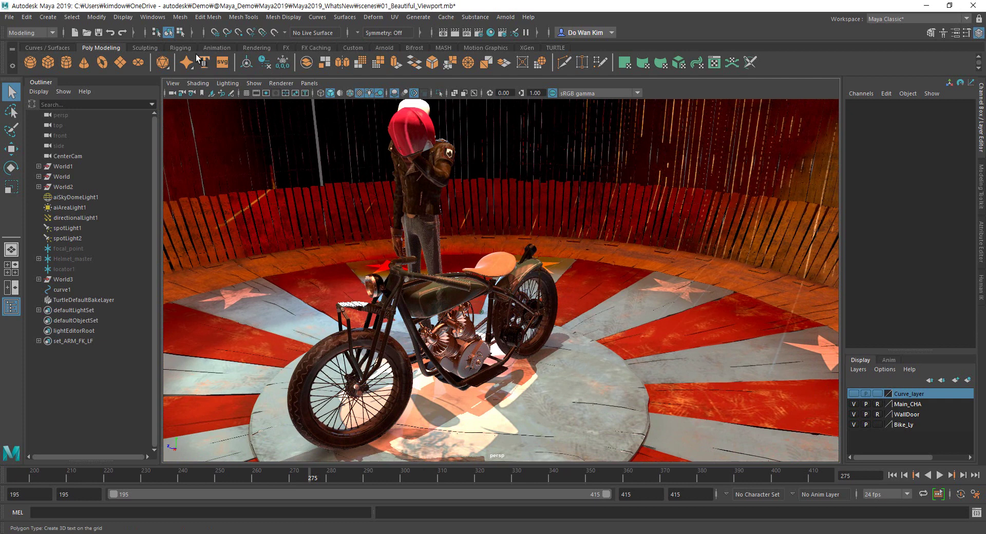
pyautogui.click(153, 17)
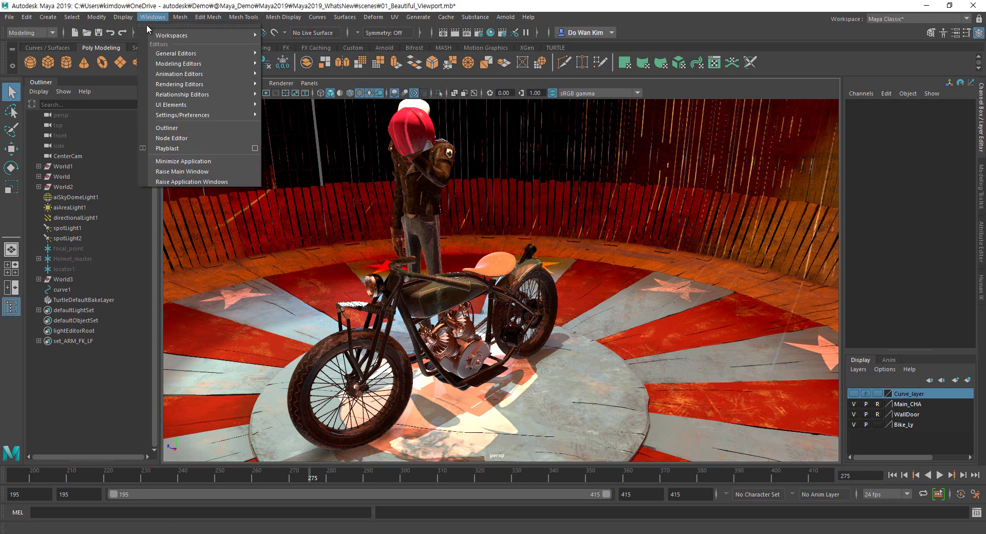
pyautogui.moveTo(189, 112)
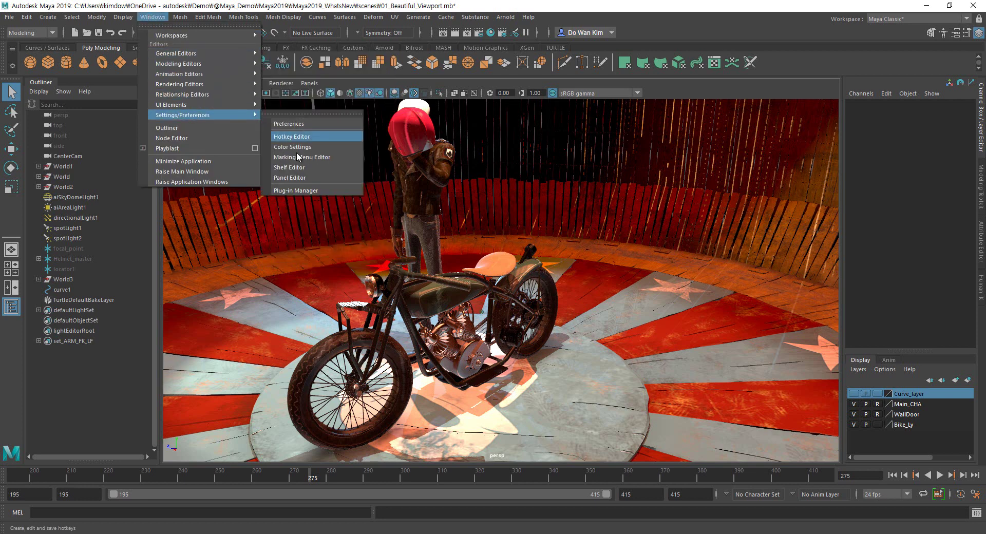
pyautogui.click(298, 197)
# - Load the stlTranslator.mll plug-in through the Plug-in Manager
pyautogui.click(157, 18)
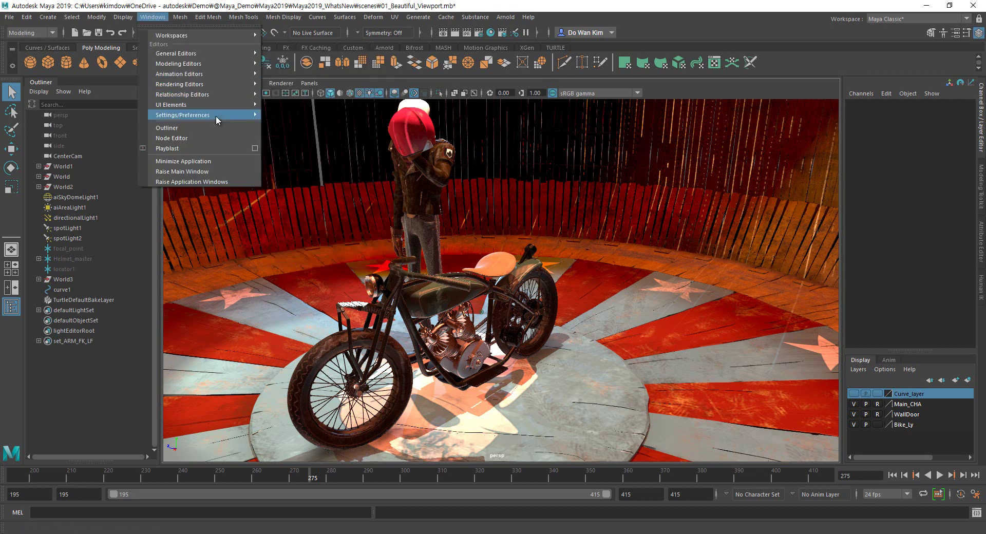
pyautogui.moveTo(215, 116)
pyautogui.click(284, 190)
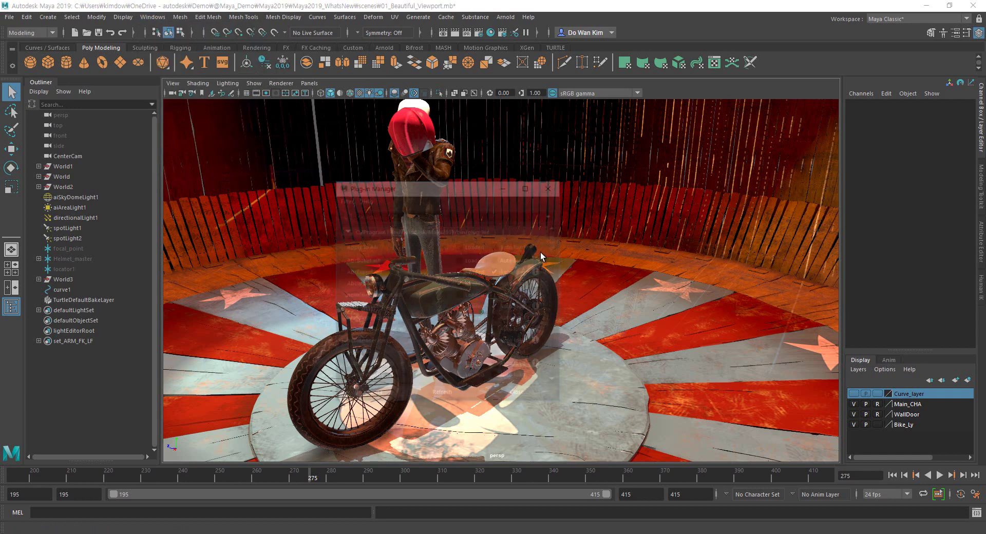
pyautogui.scroll(-3, 442, 278)
pyautogui.scroll(-10, 426, 280)
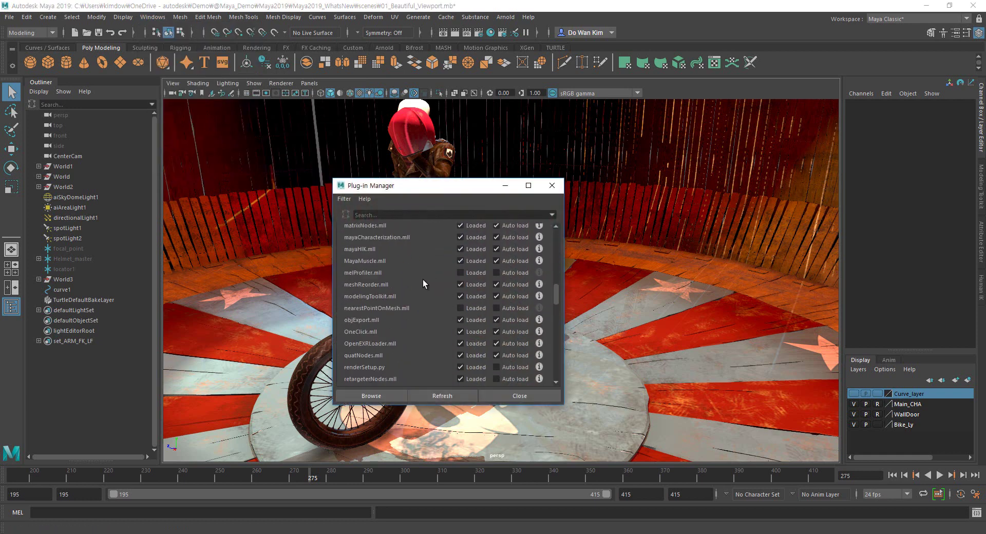
pyautogui.scroll(2, 423, 284)
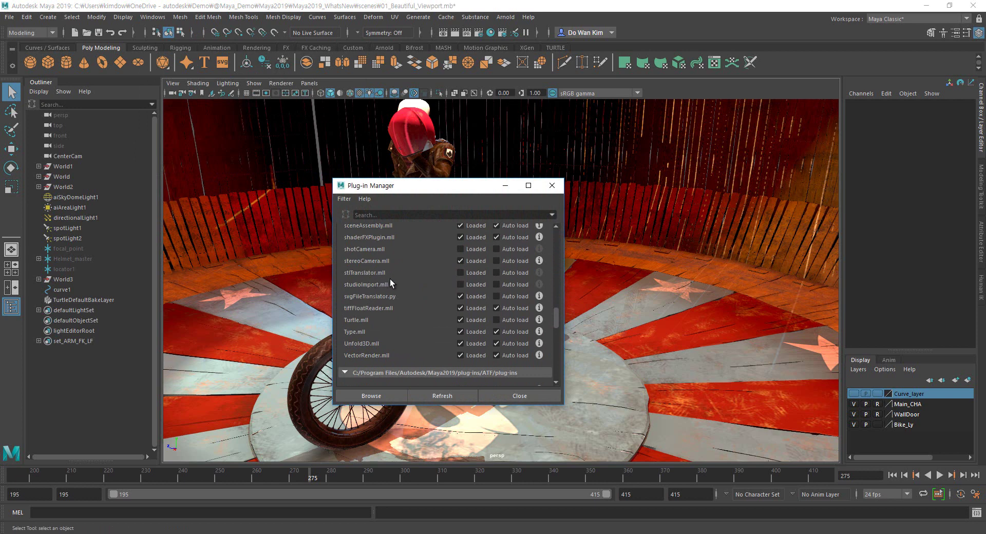
pyautogui.click(467, 275)
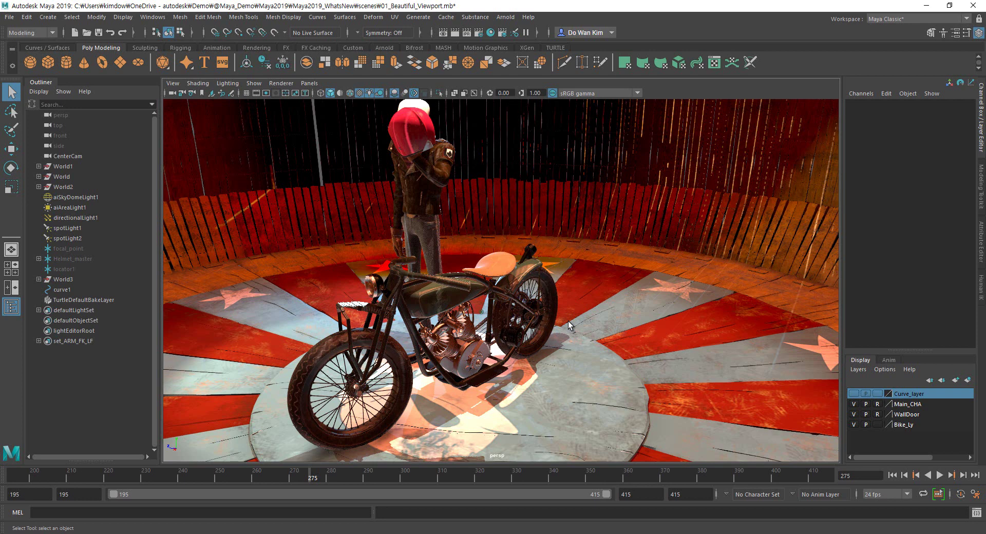
# - Import the file Tire.stl from the project's scenes folder into the scene
pyautogui.click(9, 17)
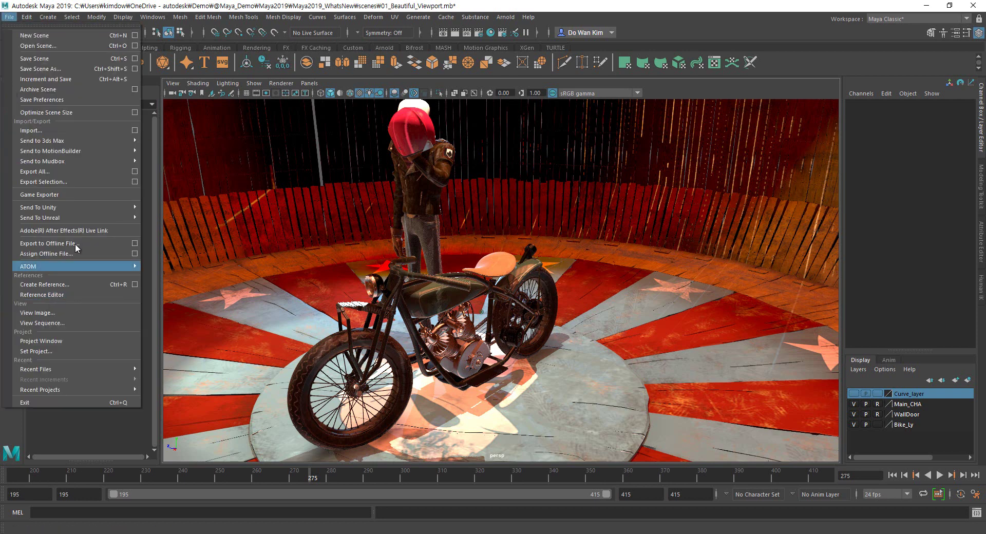
pyautogui.click(64, 134)
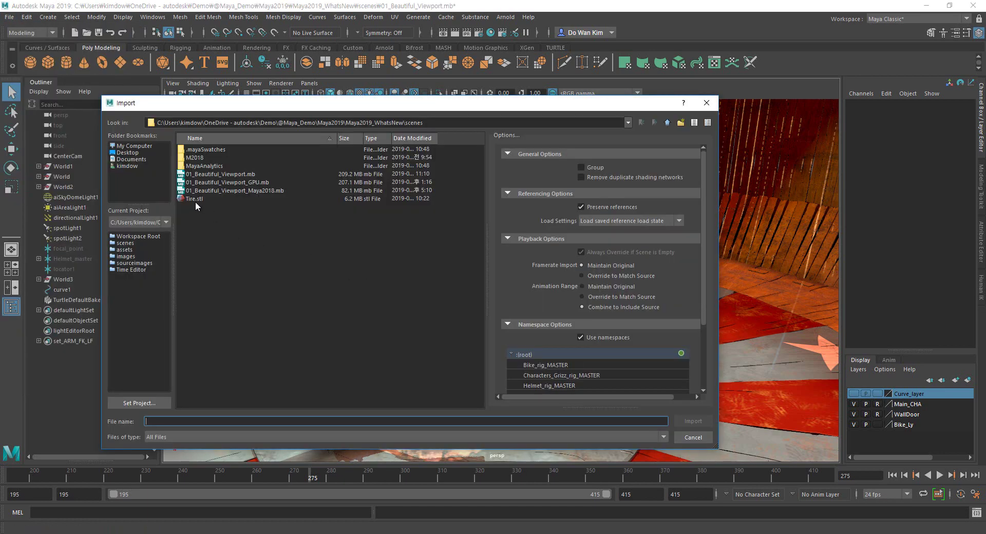
pyautogui.click(195, 200)
pyautogui.click(694, 423)
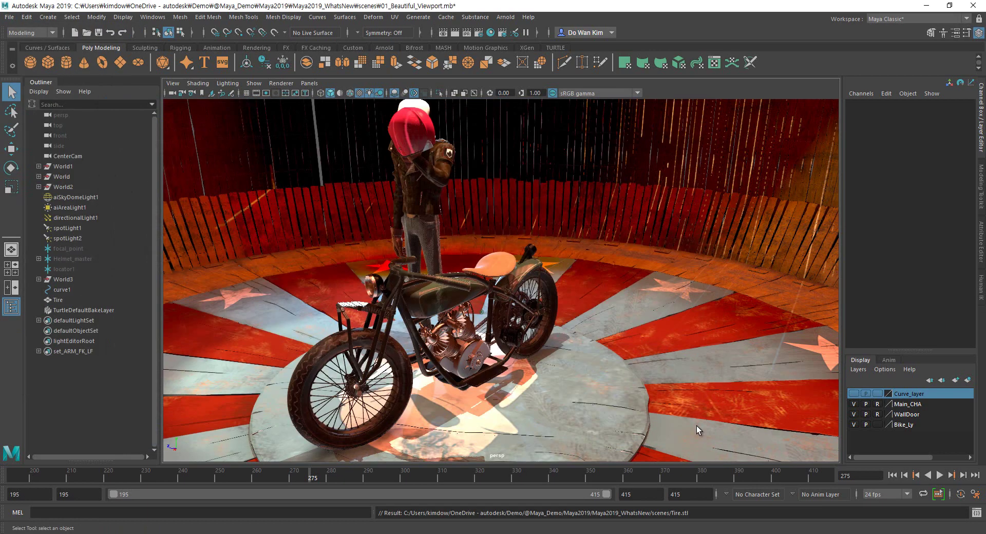
# - Move the imported Tire mesh clear of the motorbike, to about Translate X -87.6 and Translate Z -39
pyautogui.click(57, 299)
pyautogui.keyDown('alt'); pyautogui.moveTo(500, 367); pyautogui.dragTo(524, 385); pyautogui.keyUp('alt')
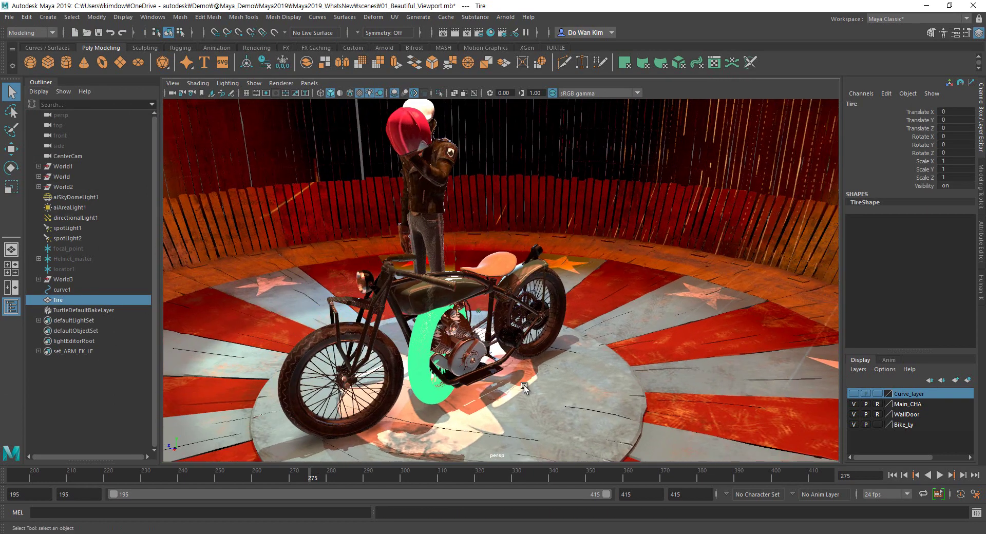
pyautogui.press('w')
pyautogui.keyDown('alt'); pyautogui.moveTo(443, 401); pyautogui.dragTo(660, 174); pyautogui.keyUp('alt')
pyautogui.press('f')
pyautogui.click(523, 348)
pyautogui.click(490, 345)
pyautogui.press('f')
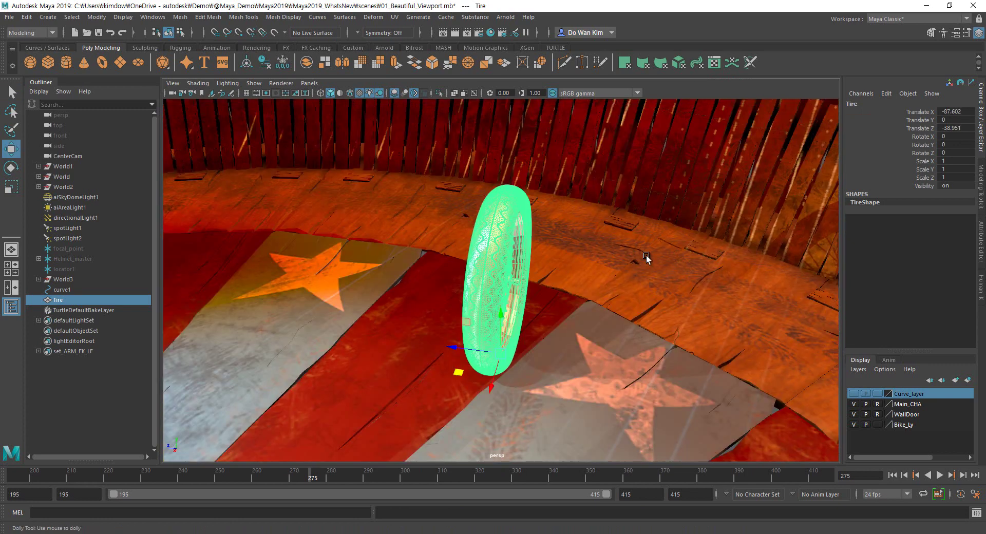
# - Lay the Tire mesh flat with Rotate X -90 and place two duplicates beside it on the arena floor
pyautogui.scroll(-4, 646, 255)
pyautogui.click(954, 136)
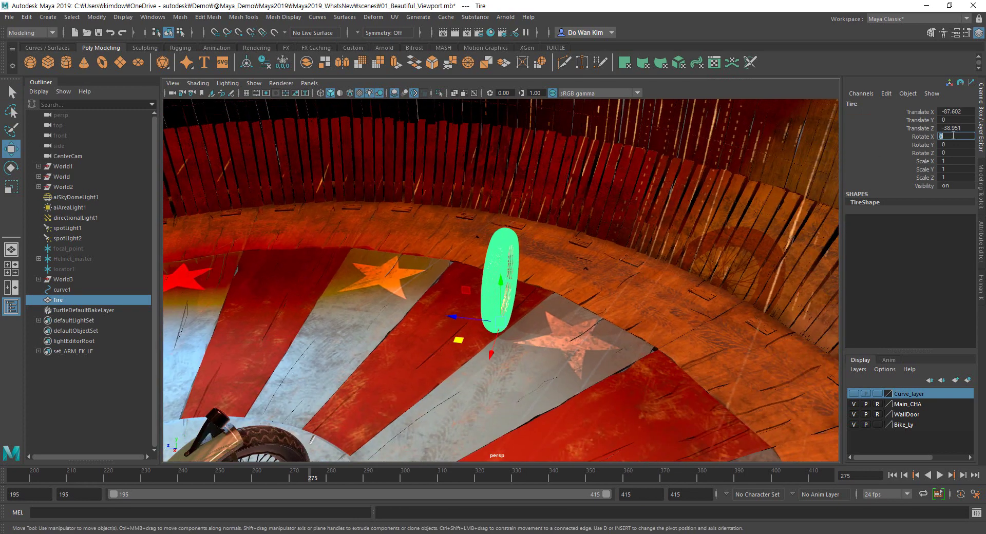
pyautogui.write('-90')
pyautogui.press('Return')
pyautogui.moveTo(518, 367)
pyautogui.keyDown('alt'); pyautogui.mouseDown()
pyautogui.moveTo(553, 374)
pyautogui.moveTo(387, 328)
pyautogui.moveTo(436, 409)
pyautogui.moveTo(405, 410)
pyautogui.mouseUp(); pyautogui.keyUp('alt')
pyautogui.click(406, 410)
pyautogui.keyDown('alt'); pyautogui.moveTo(668, 346); pyautogui.dragTo(635, 301); pyautogui.keyUp('alt')
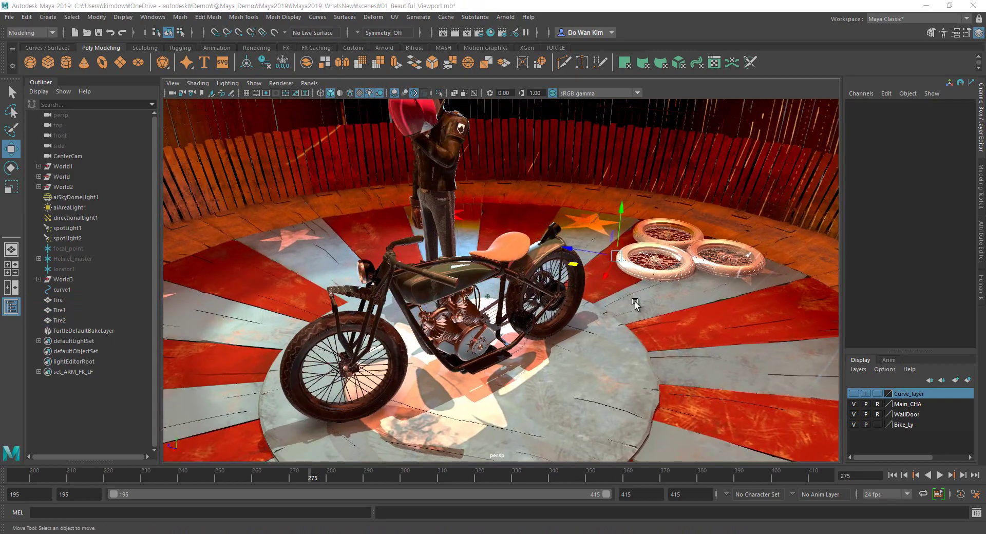
# - Display NURBS curves in the viewport and select the Spine control curve around the character's waist, framing it
pyautogui.click(254, 83)
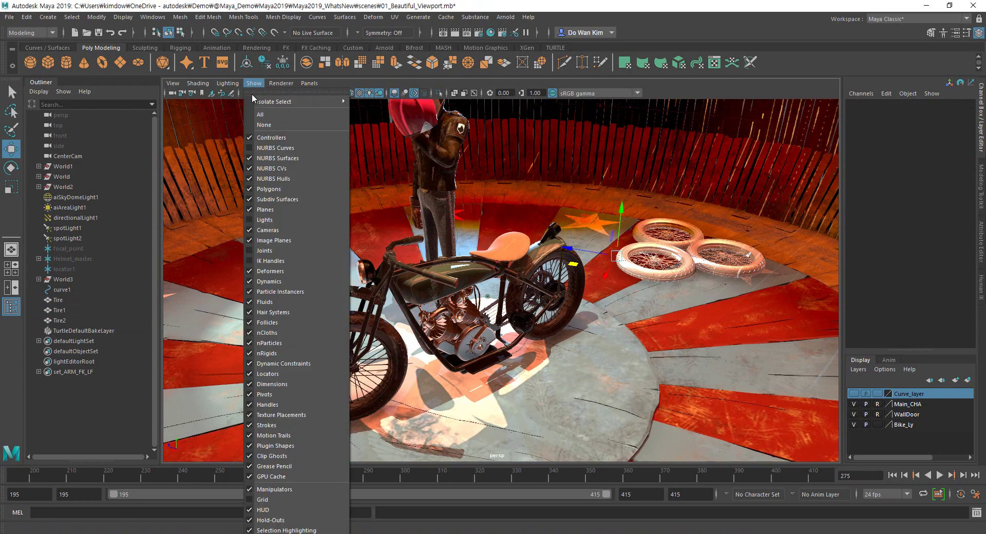
pyautogui.click(260, 149)
pyautogui.keyDown('alt'); pyautogui.moveTo(309, 222); pyautogui.dragTo(477, 254); pyautogui.keyUp('alt')
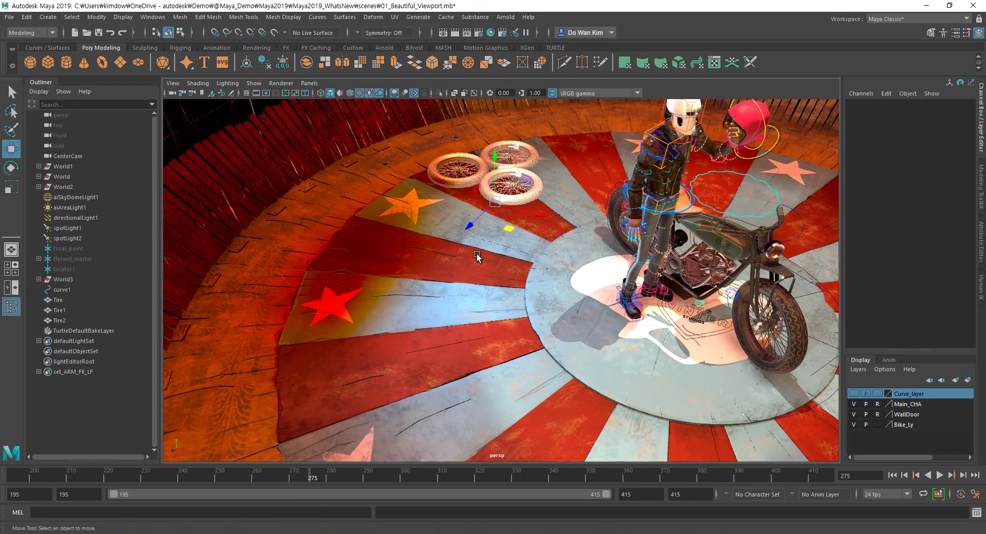
pyautogui.click(692, 208)
pyautogui.press('f')
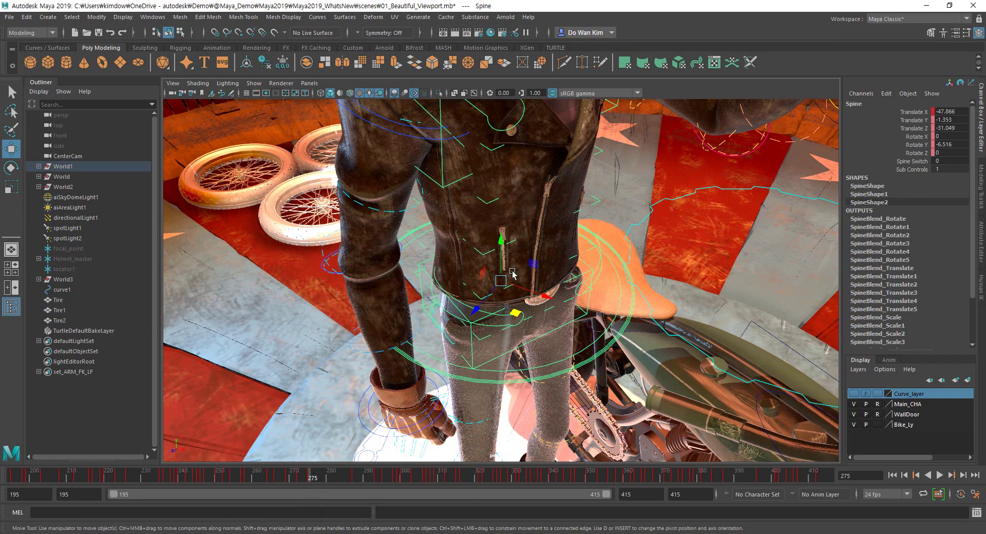
# - Try moving the character's Spine control and undo the move
pyautogui.keyDown('alt'); pyautogui.moveTo(692, 205); pyautogui.dragTo(514, 346); pyautogui.keyUp('alt')
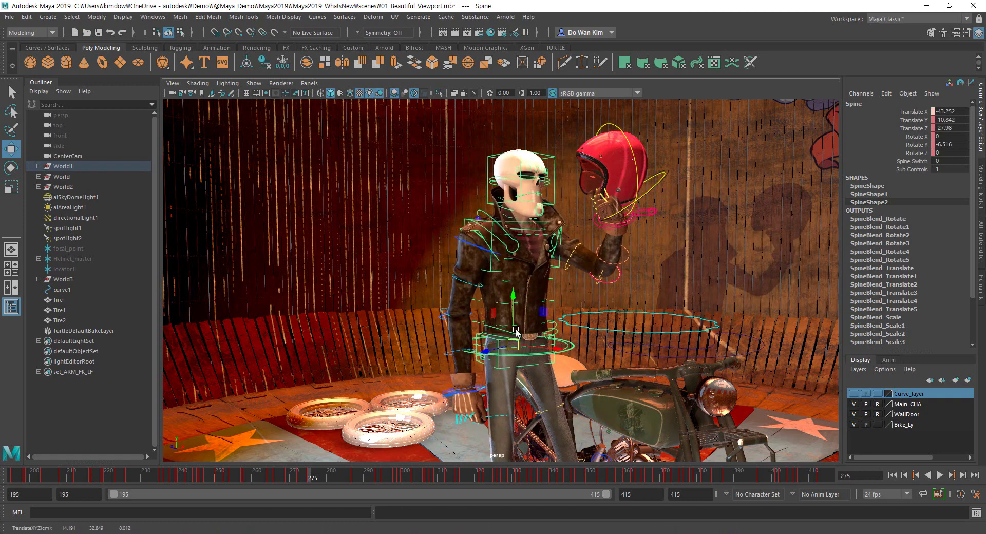
pyautogui.hotkey('ctrl', 'z')
pyautogui.keyDown('alt'); pyautogui.moveTo(547, 249); pyautogui.dragTo(369, 252); pyautogui.keyUp('alt')
# - Enable Highlight Affected in the Select Tool's settings and inspect the highlighted controls around the character
pyautogui.doubleClick(11, 92)
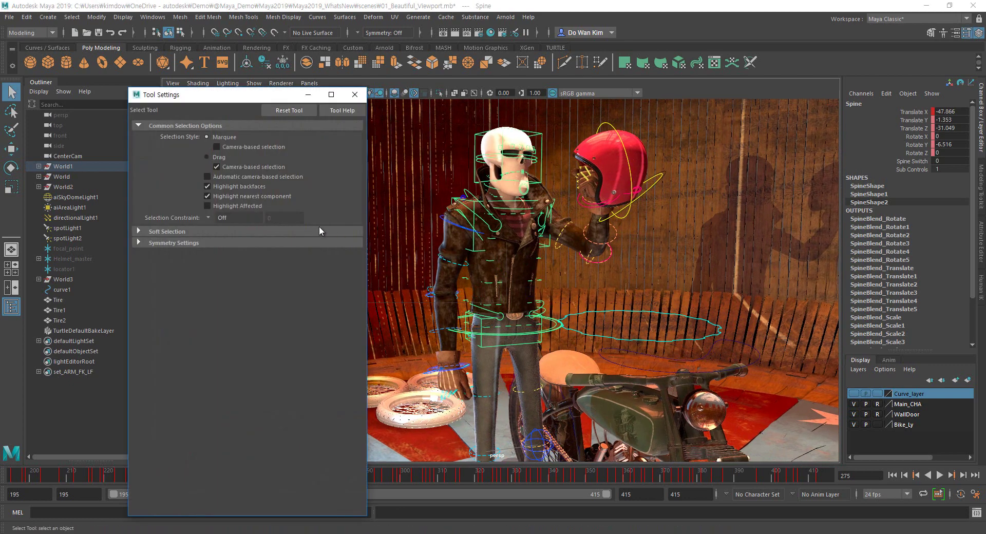
pyautogui.click(11, 149)
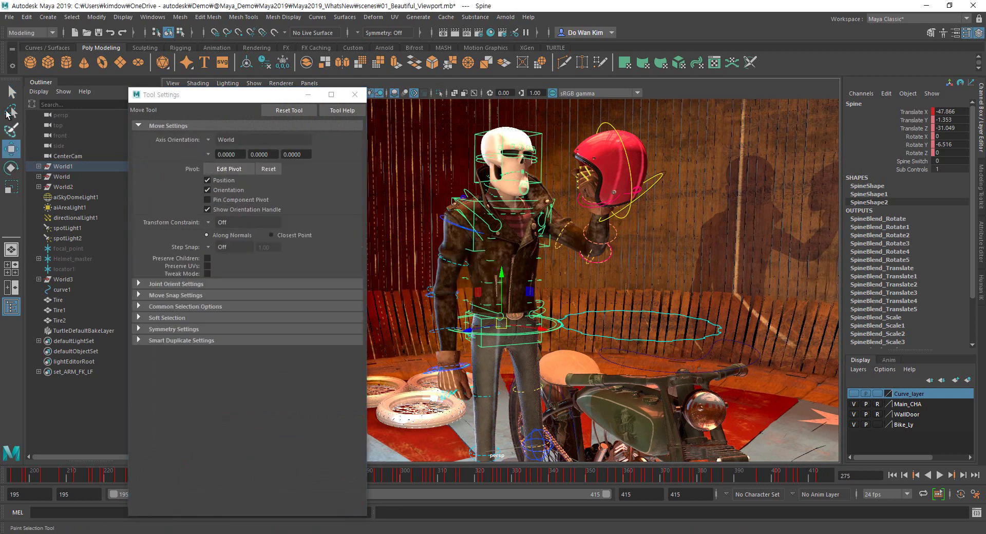
pyautogui.click(11, 94)
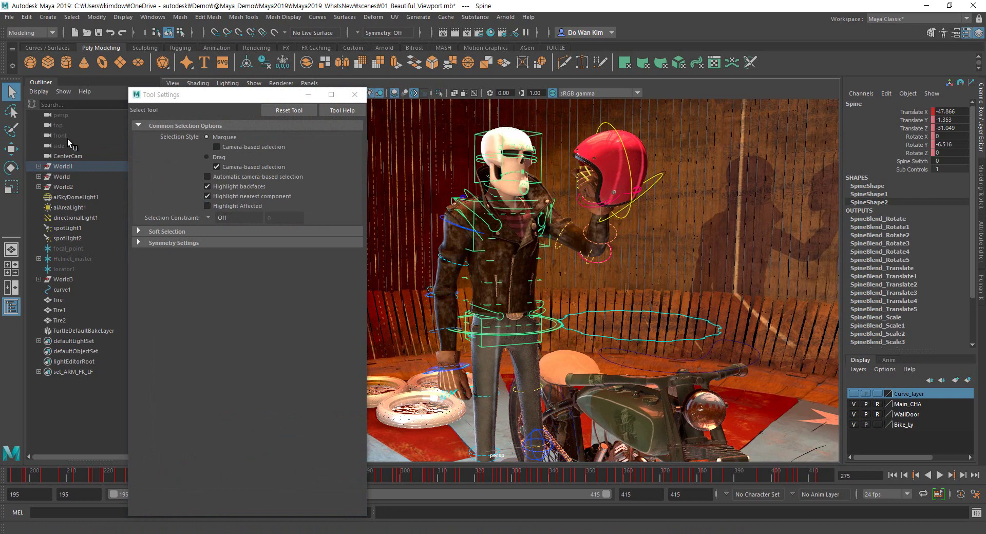
pyautogui.click(230, 206)
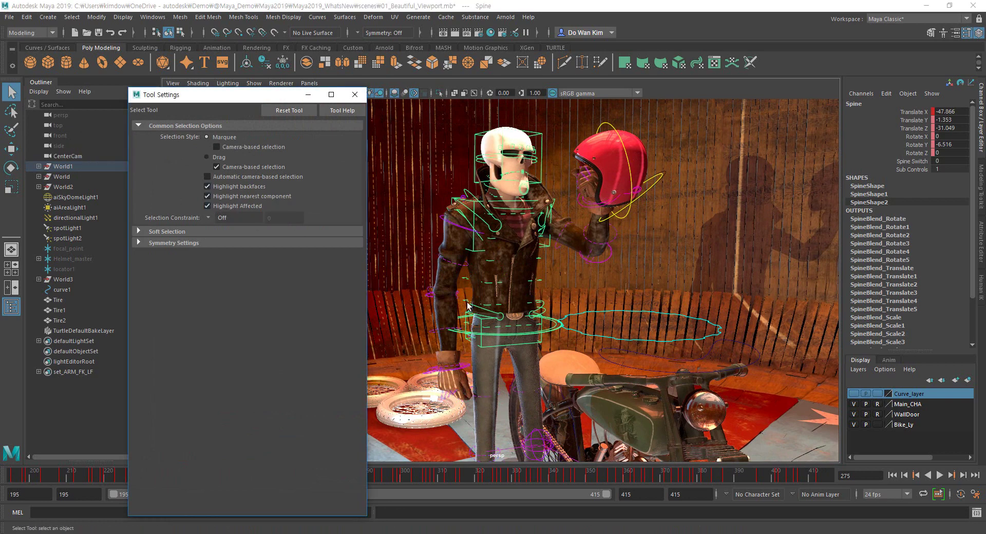
pyautogui.keyDown('alt'); pyautogui.moveTo(476, 308); pyautogui.dragTo(576, 256, button='right'); pyautogui.keyUp('alt')
pyautogui.keyDown('alt'); pyautogui.moveTo(604, 354); pyautogui.dragTo(411, 383, button='right'); pyautogui.keyUp('alt')
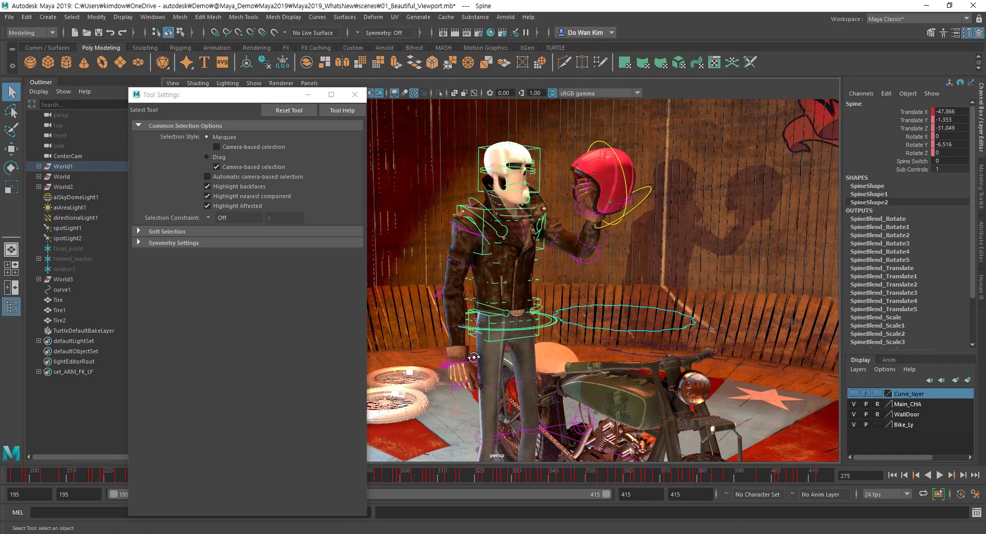
pyautogui.moveTo(380, 393)
pyautogui.keyDown('alt'); pyautogui.mouseDown()
pyautogui.moveTo(463, 409)
pyautogui.moveTo(491, 388)
pyautogui.moveTo(486, 400)
pyautogui.mouseUp(); pyautogui.keyUp('alt')
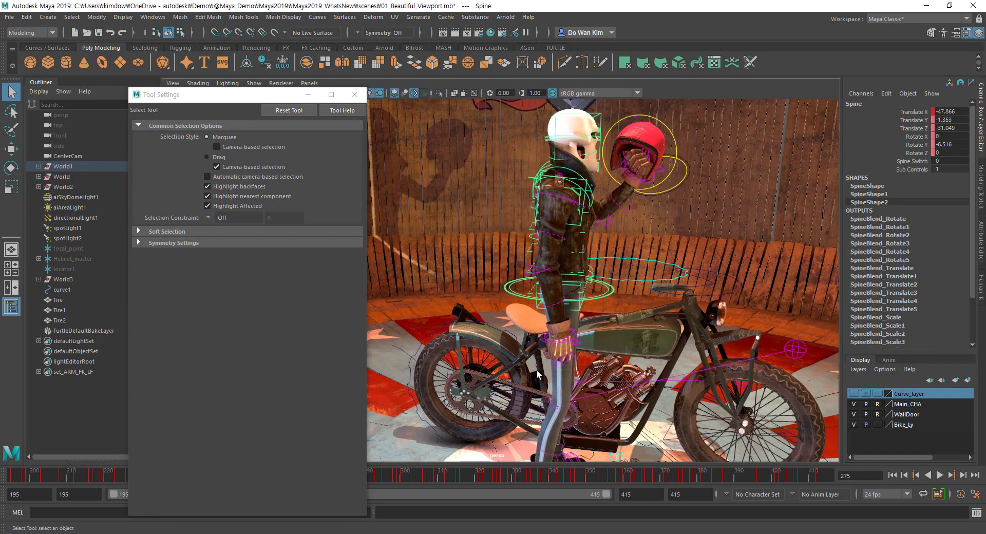
# - Switch the viewport to wireframe and select the ffd1Lattice deformer around the motorbike's chain
pyautogui.press('4')
pyautogui.click(501, 401)
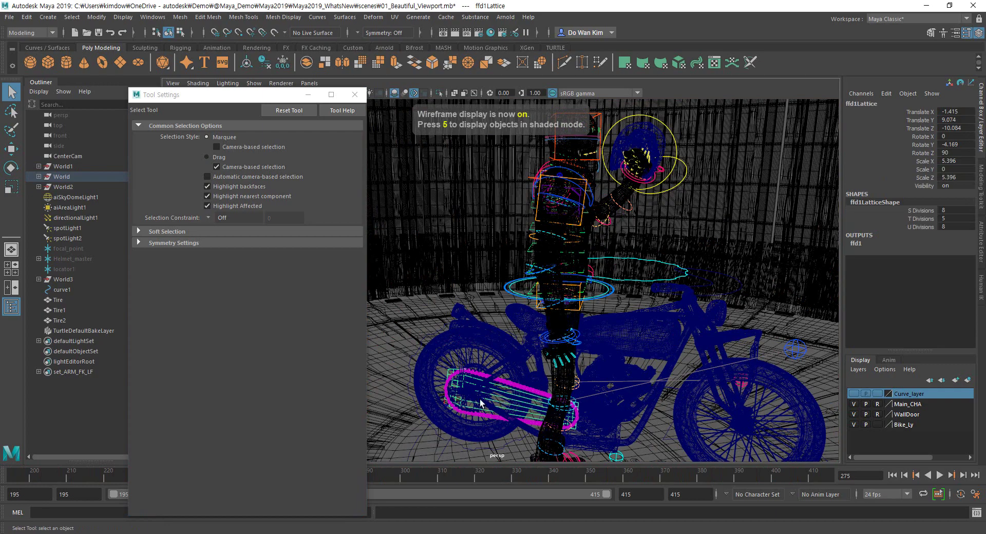
pyautogui.keyDown('alt'); pyautogui.moveTo(471, 403); pyautogui.dragTo(687, 327, button='right'); pyautogui.keyUp('alt')
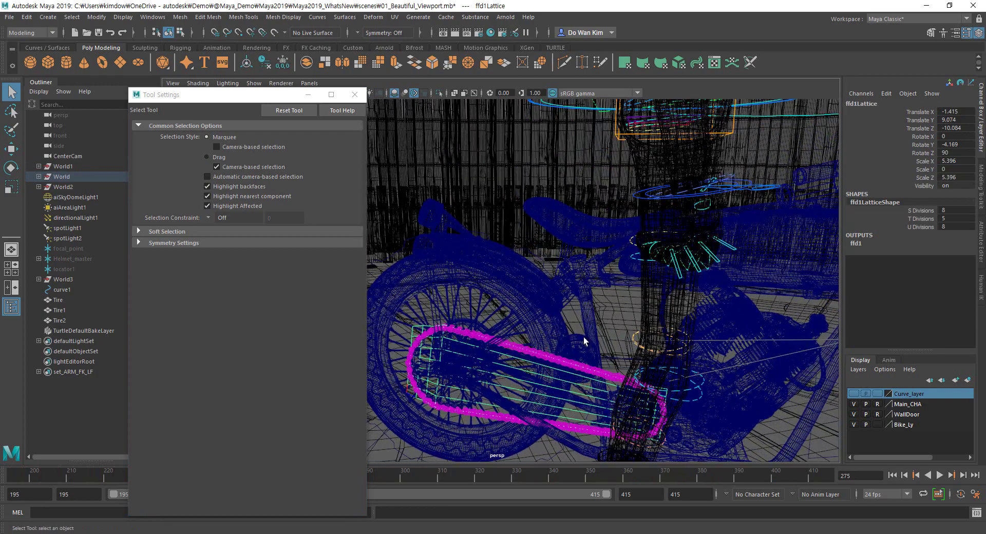
pyautogui.keyDown('alt'); pyautogui.moveTo(583, 337); pyautogui.dragTo(593, 288); pyautogui.keyUp('alt')
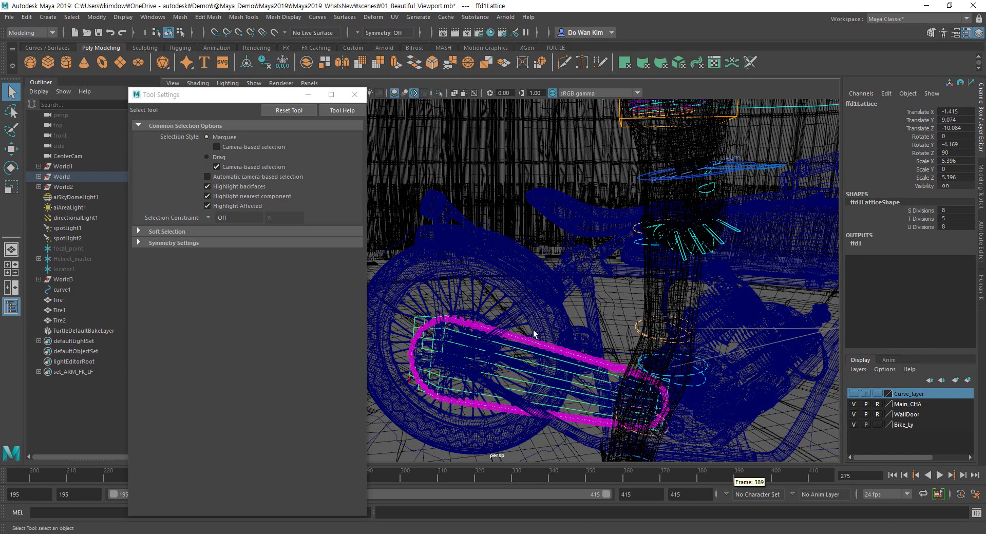
# - Turn off Highlight Affected and return the viewport to textured display with all scene lights
pyautogui.click(241, 205)
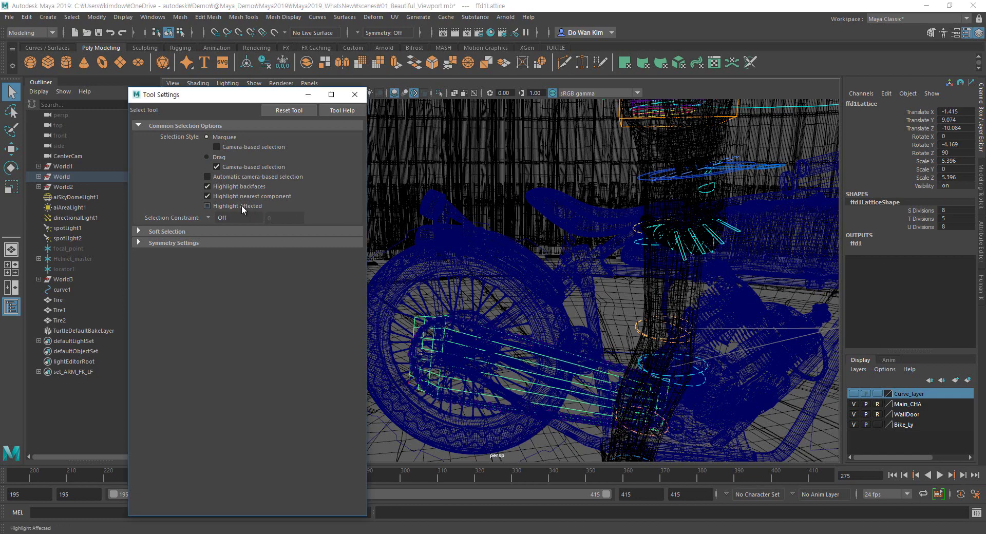
pyautogui.keyDown('alt'); pyautogui.moveTo(605, 297); pyautogui.dragTo(560, 298); pyautogui.keyUp('alt')
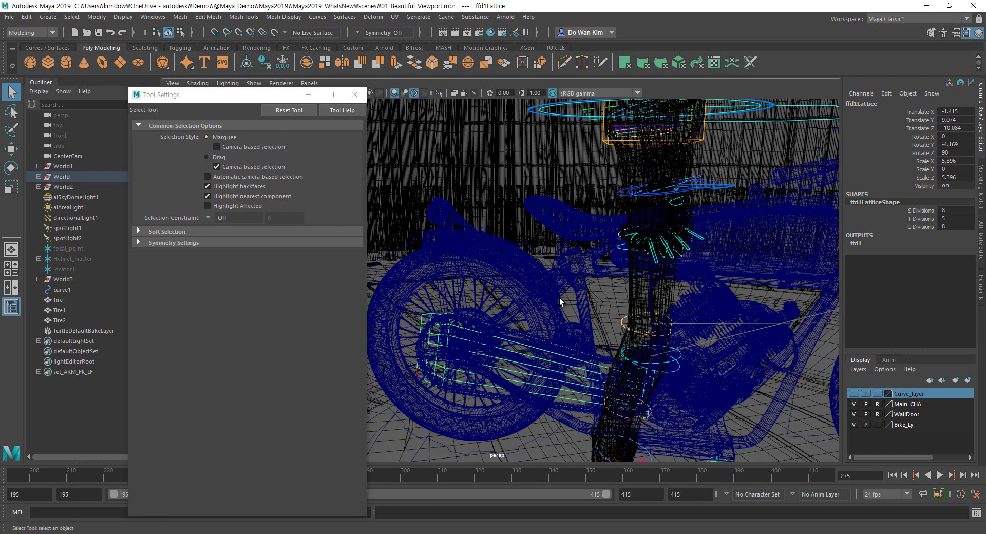
pyautogui.press('6')
pyautogui.press('7')
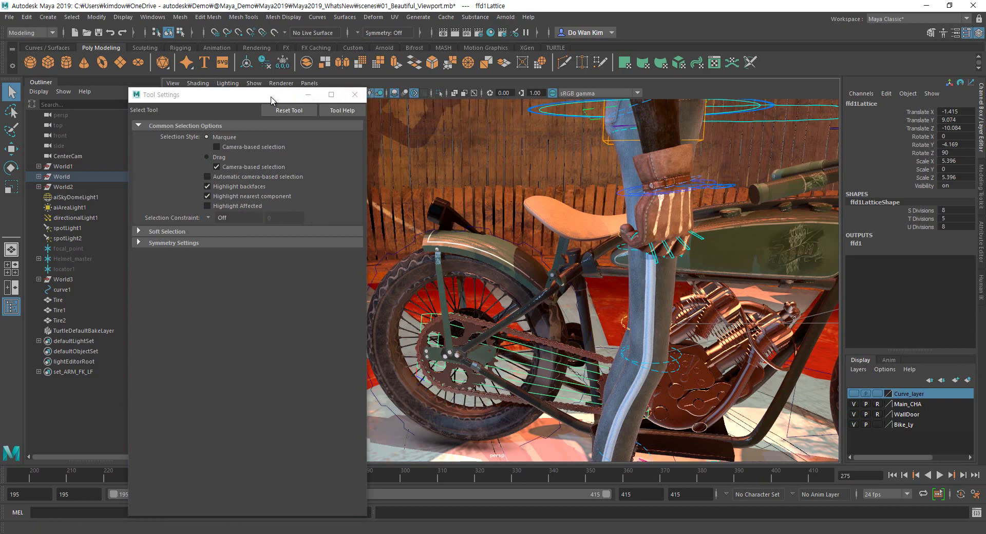
# - Move the Tool Settings window aside and overlay wireframe on the shaded viewport
pyautogui.moveTo(271, 99)
pyautogui.mouseDown()
pyautogui.moveTo(187, 113)
pyautogui.moveTo(191, 122)
pyautogui.mouseUp()
pyautogui.click(350, 93)
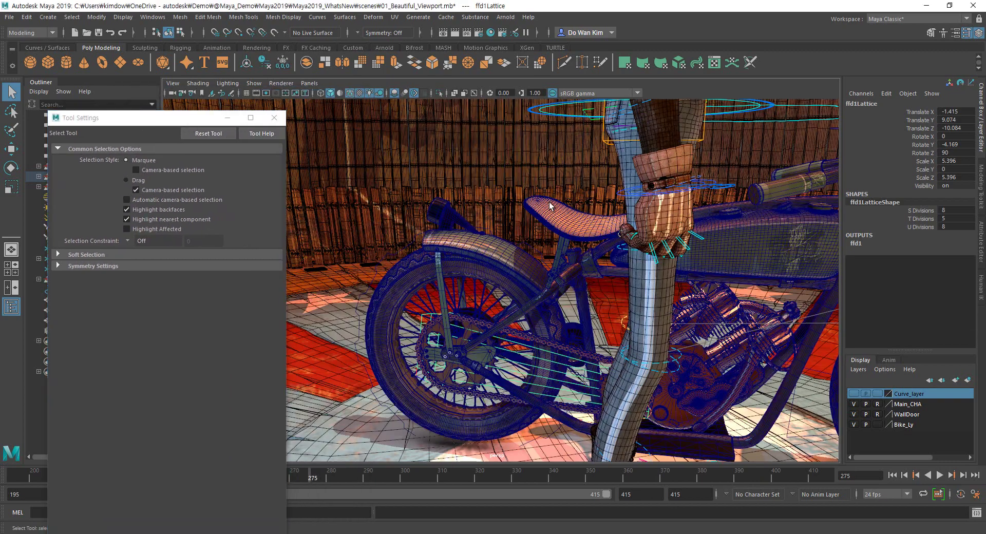
pyautogui.moveTo(549, 206)
pyautogui.keyDown('alt'); pyautogui.mouseDown()
pyautogui.moveTo(609, 209)
pyautogui.moveTo(551, 222)
pyautogui.mouseUp(); pyautogui.keyUp('alt')
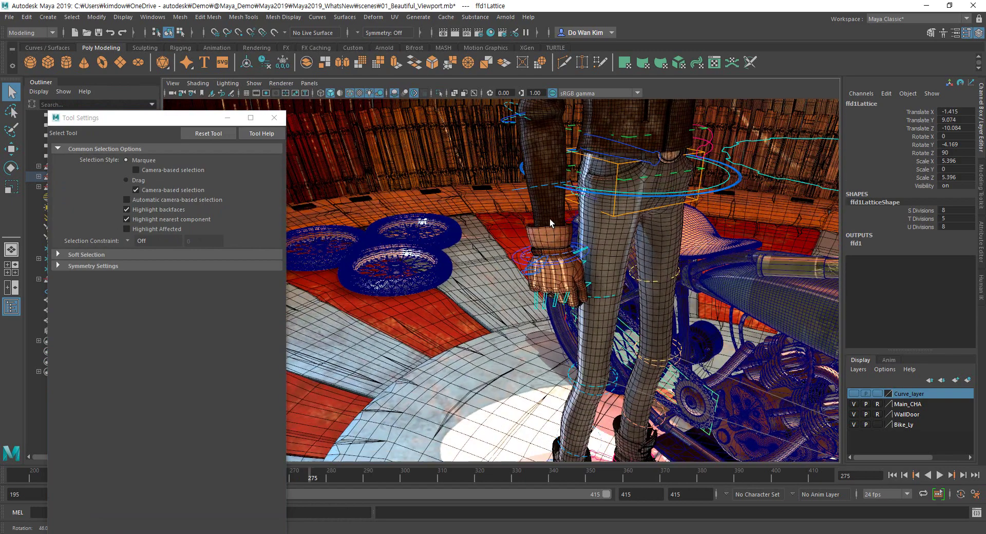
# - Enable Highlight Affected again and select the Spine control curve around the character's waist
pyautogui.click(165, 229)
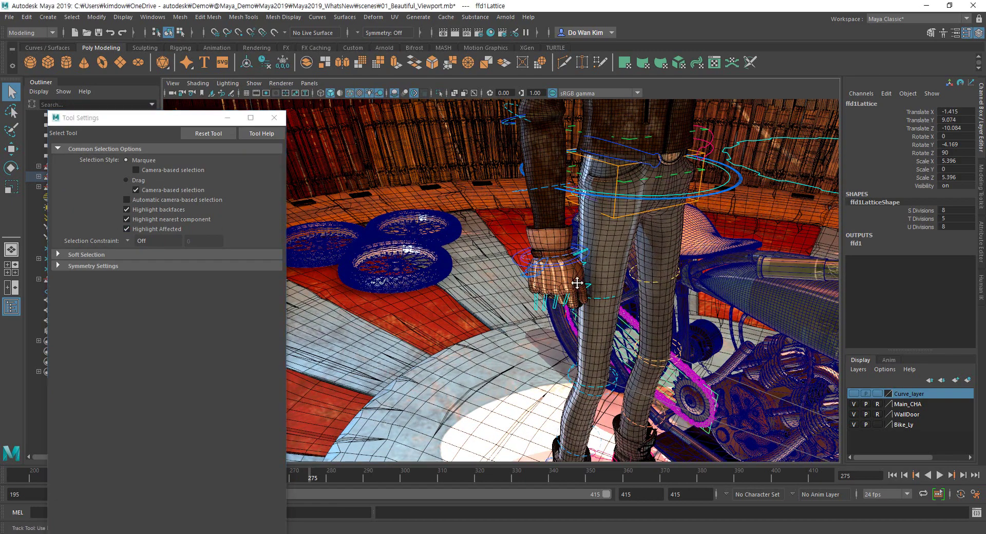
pyautogui.keyDown('alt'); pyautogui.moveTo(577, 283); pyautogui.dragTo(501, 271, button='middle'); pyautogui.keyUp('alt')
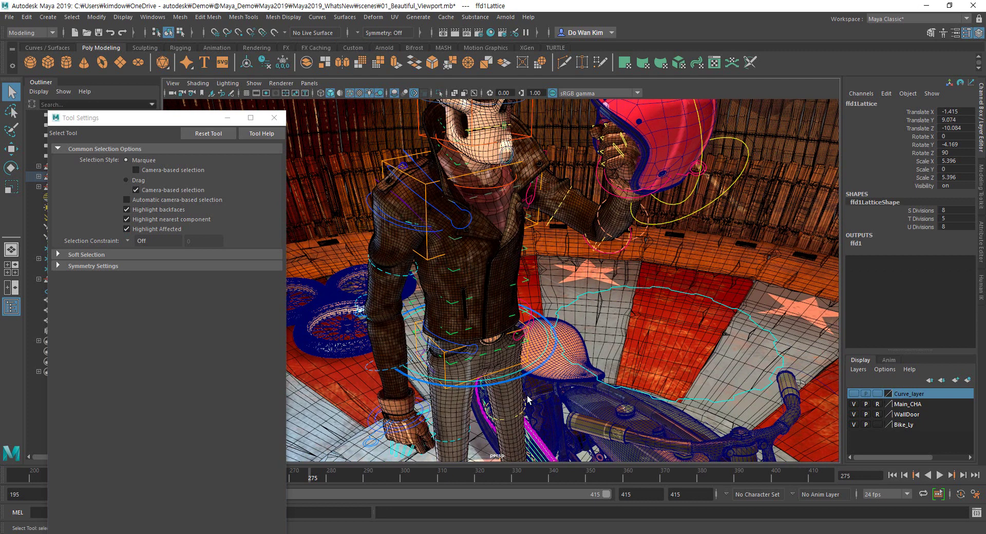
pyautogui.click(527, 375)
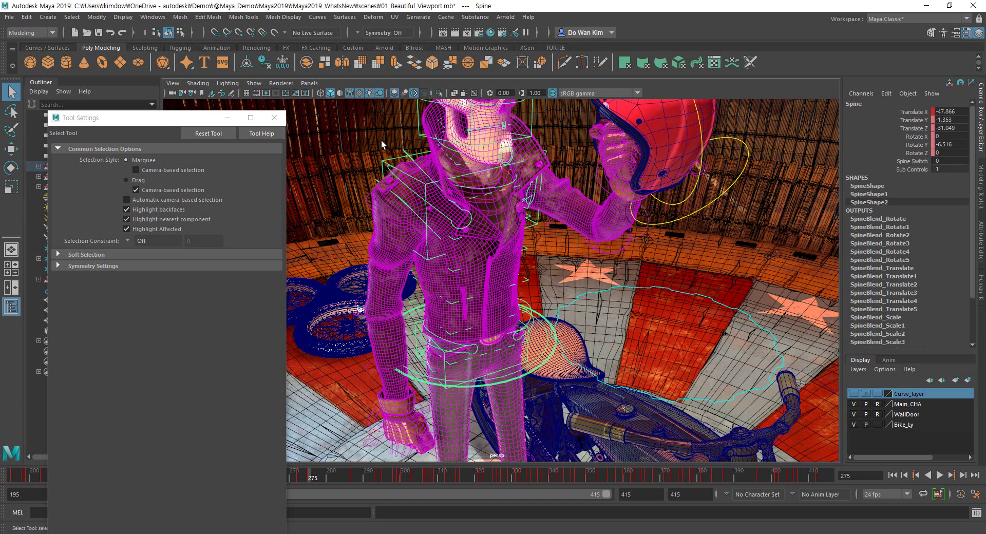
# - Turn off Highlight Affected and the wireframe-on-shaded overlay, and pull the view back to the whole character and motorbike
pyautogui.click(159, 227)
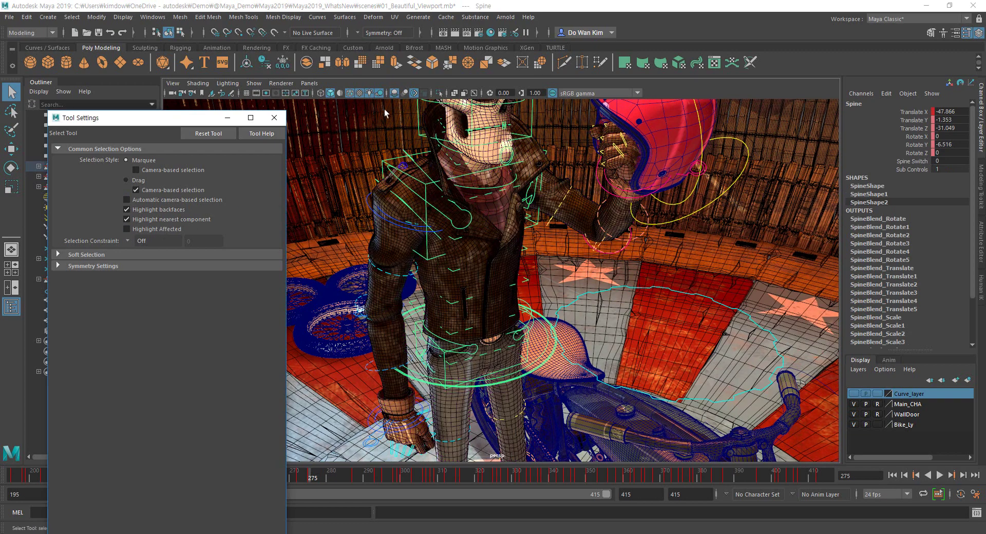
pyautogui.click(348, 93)
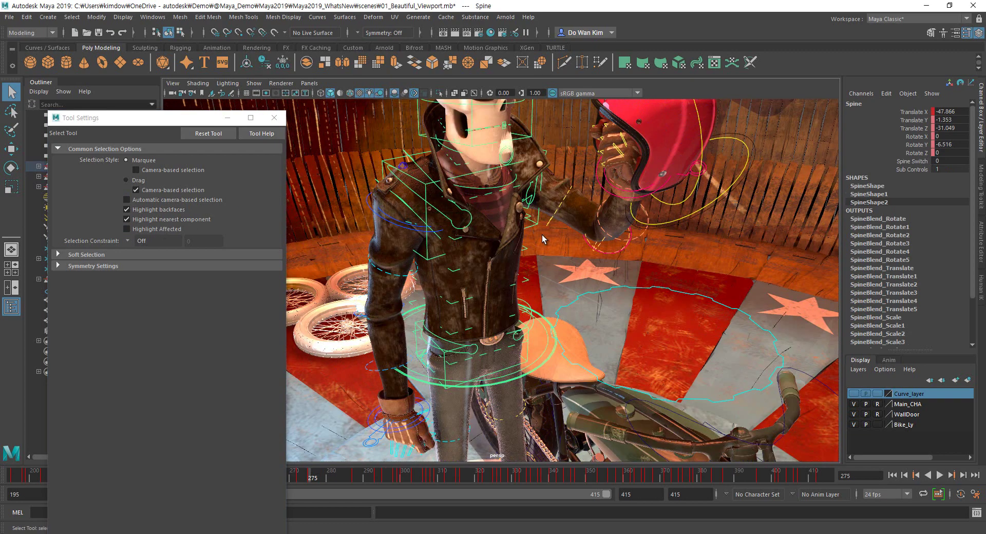
pyautogui.moveTo(537, 257)
pyautogui.keyDown('alt'); pyautogui.mouseDown()
pyautogui.moveTo(494, 260)
pyautogui.moveTo(532, 272)
pyautogui.mouseUp(); pyautogui.keyUp('alt')
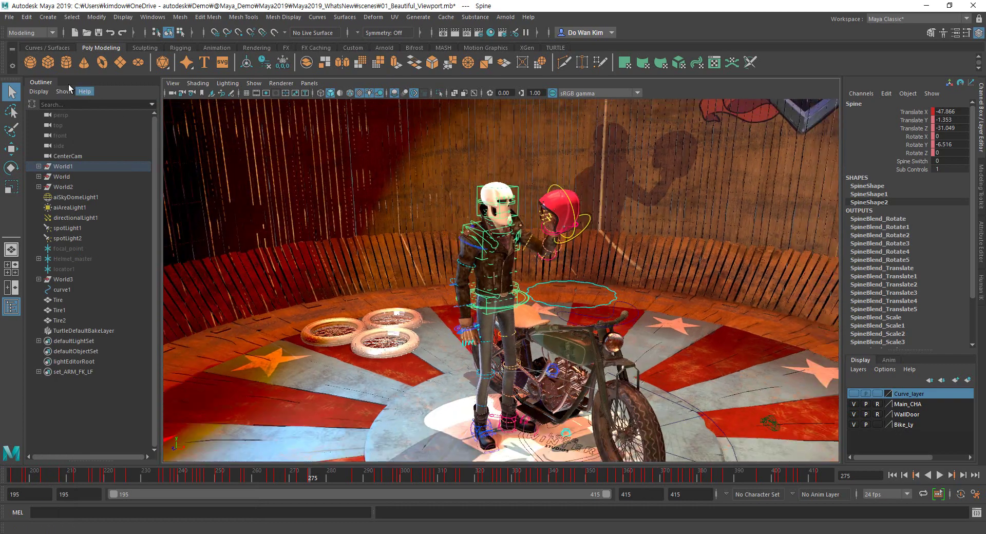
# - Create a polygon sphere at the origin and view it beneath the motorbike
pyautogui.click(29, 64)
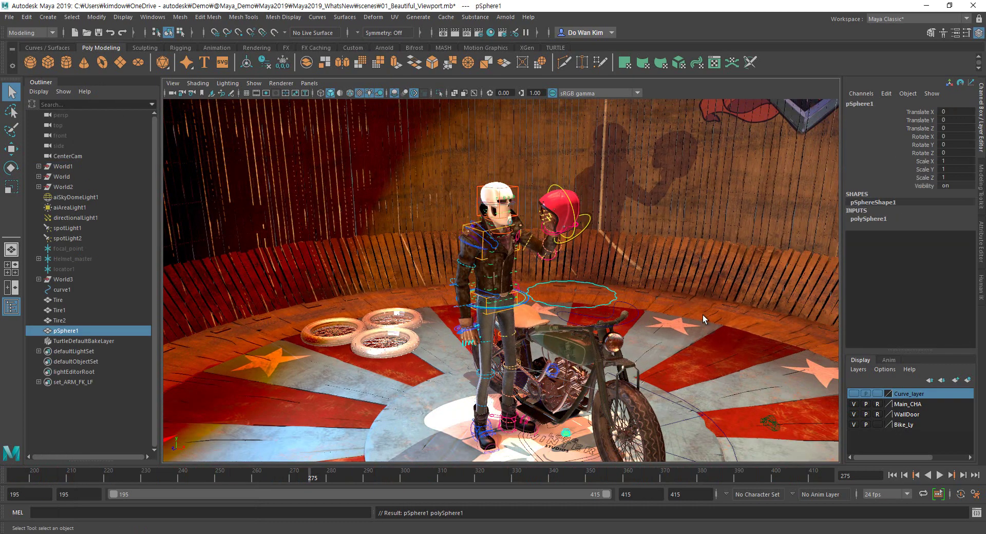
pyautogui.press('f')
pyautogui.scroll(-5, 649, 308)
pyautogui.keyDown('alt'); pyautogui.moveTo(643, 288); pyautogui.dragTo(528, 230); pyautogui.keyUp('alt')
pyautogui.scroll(-6, 484, 267)
pyautogui.keyDown('alt'); pyautogui.moveTo(507, 299); pyautogui.dragTo(506, 390, button='middle'); pyautogui.keyUp('alt')
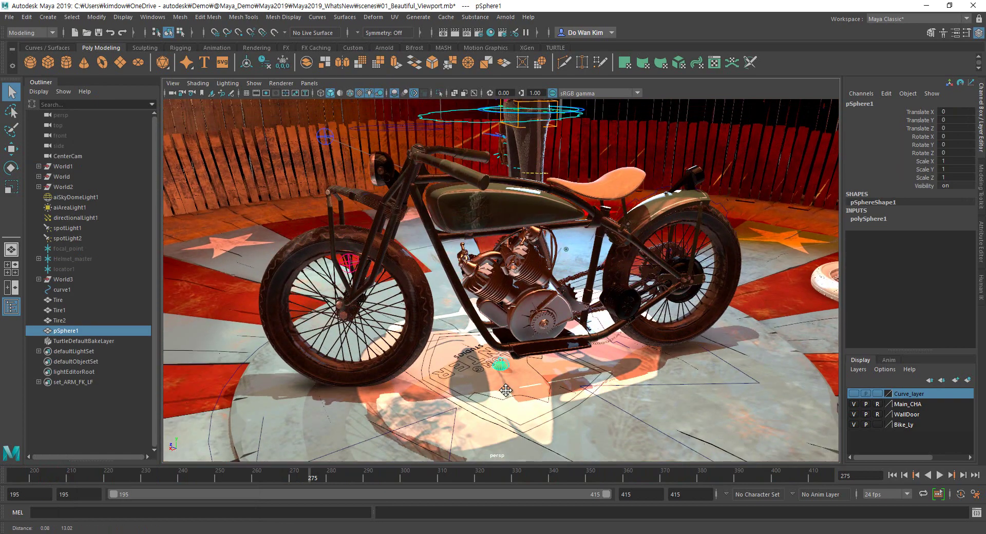
pyautogui.scroll(-3, 506, 391)
pyautogui.keyDown('alt'); pyautogui.moveTo(506, 391); pyautogui.dragTo(591, 355); pyautogui.keyUp('alt')
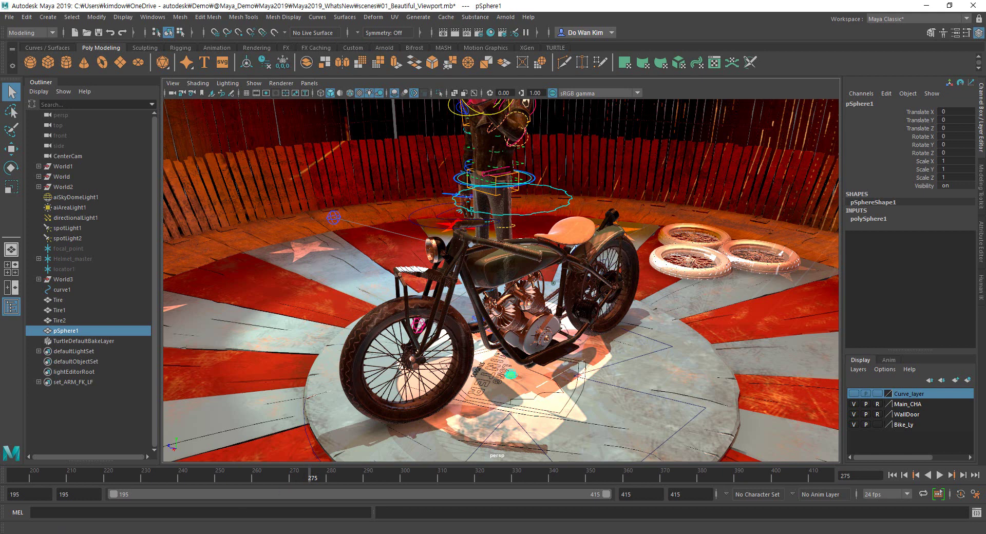
# - Switch to Maya 2018 and open the scene 01_Beautiful_Viewport_Maya2018.mb from the project's scenes folder
pyautogui.click(235, 503)
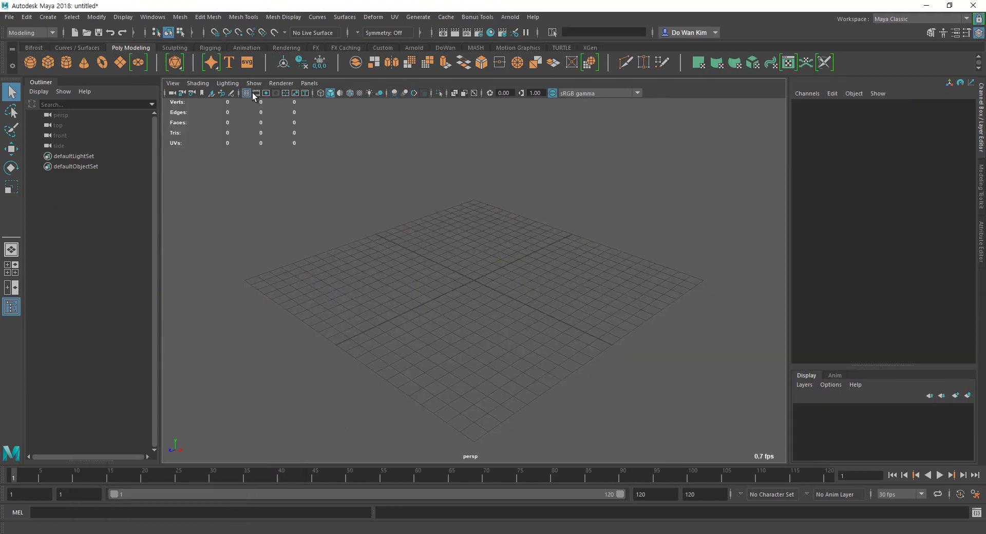
pyautogui.hotkey('ctrl', 'o')
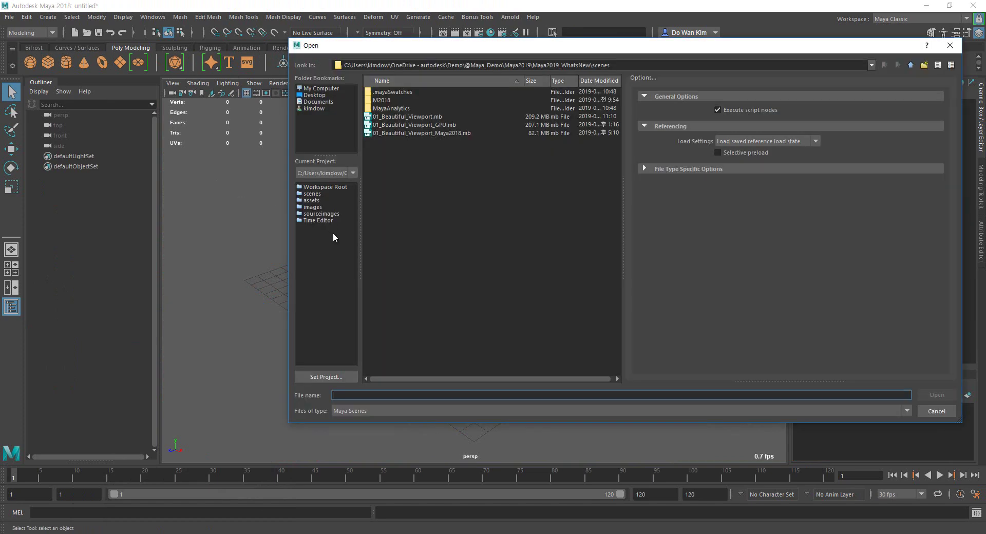
pyautogui.click(415, 133)
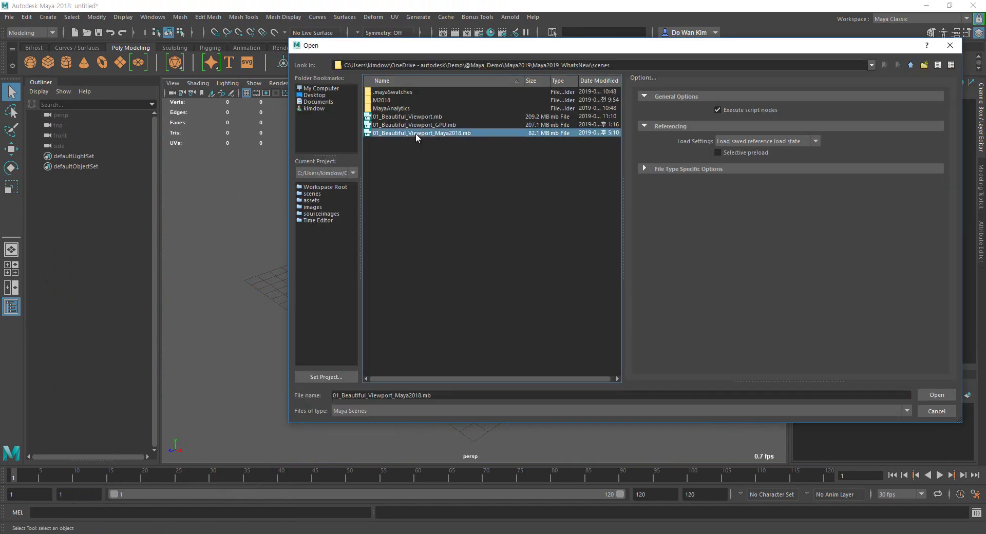
pyautogui.click(937, 395)
pyautogui.click(498, 275)
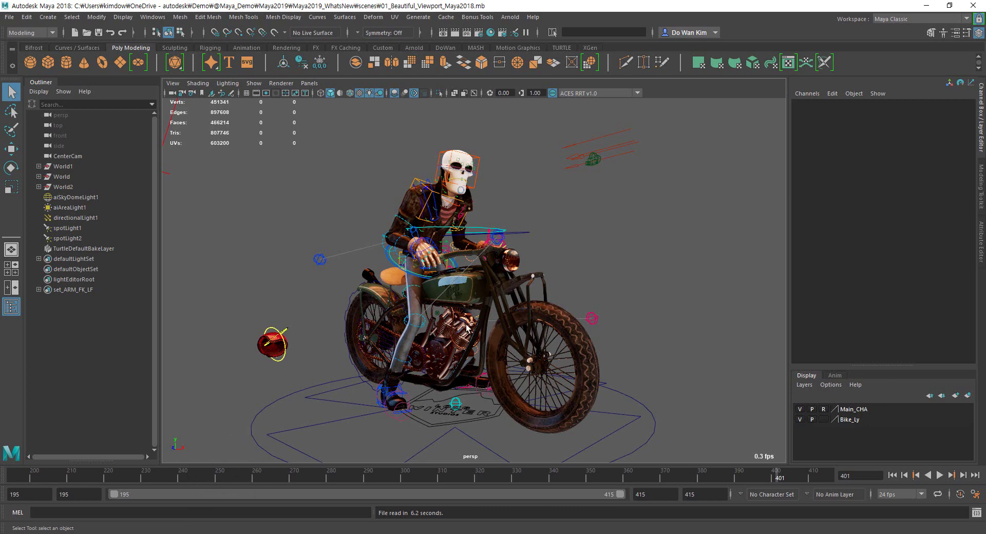
# - Scrub the animation back to frame 201, with the character standing beside the motorbike
pyautogui.keyDown('alt'); pyautogui.moveTo(566, 335); pyautogui.dragTo(474, 338); pyautogui.keyUp('alt')
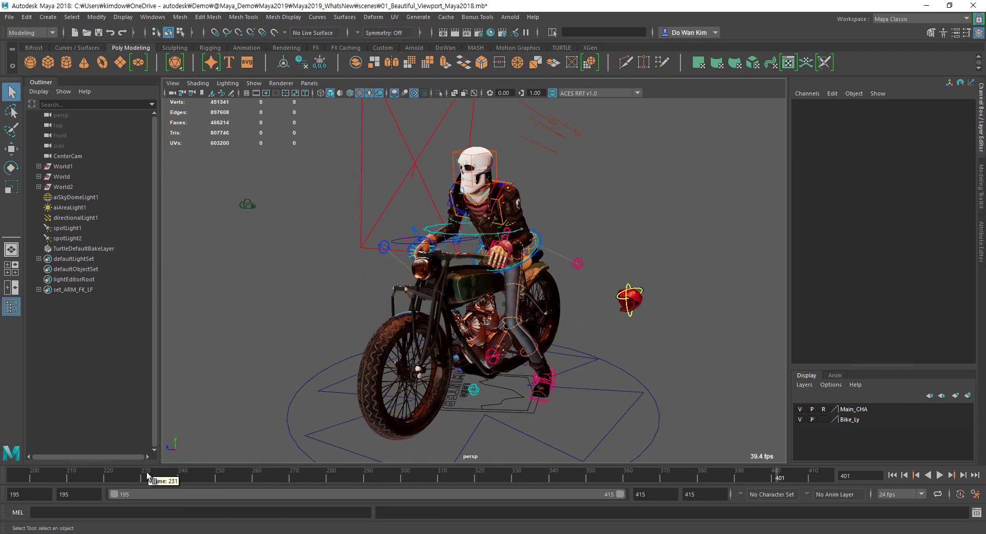
pyautogui.click(18, 480)
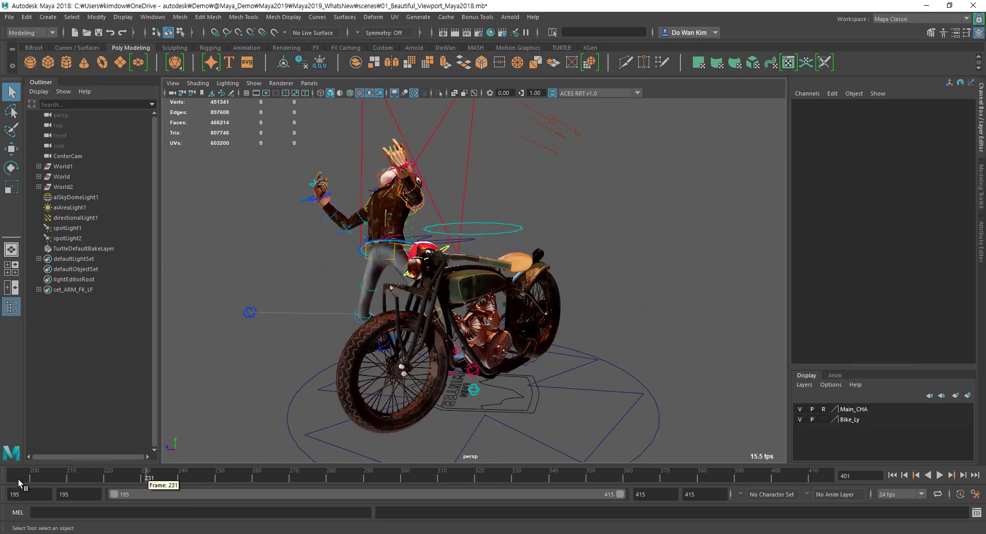
pyautogui.click(35, 479)
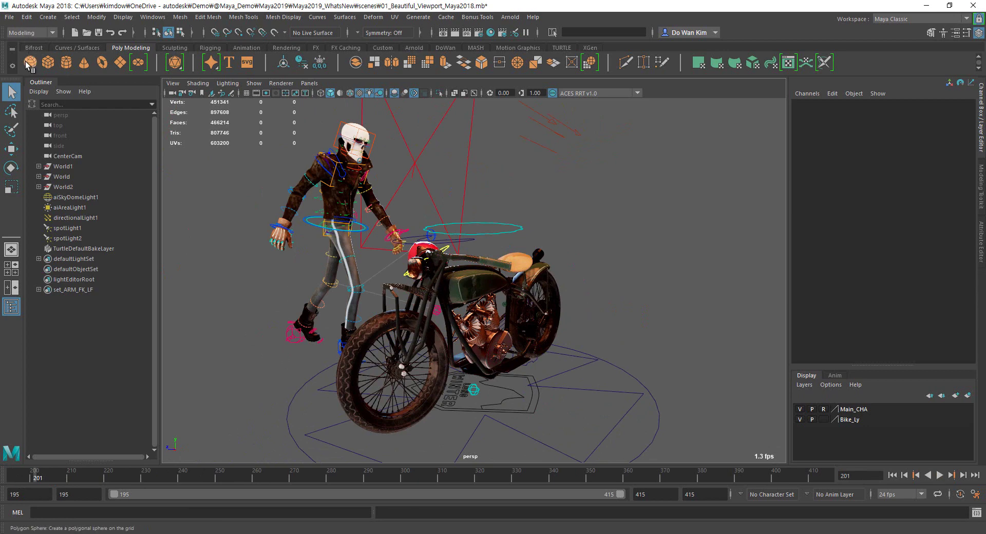
# - Create a polygon sphere at the origin beneath the motorbike and briefly check the scene with wireframe on shaded
pyautogui.keyDown('alt'); pyautogui.moveTo(555, 342); pyautogui.dragTo(446, 368); pyautogui.keyUp('alt')
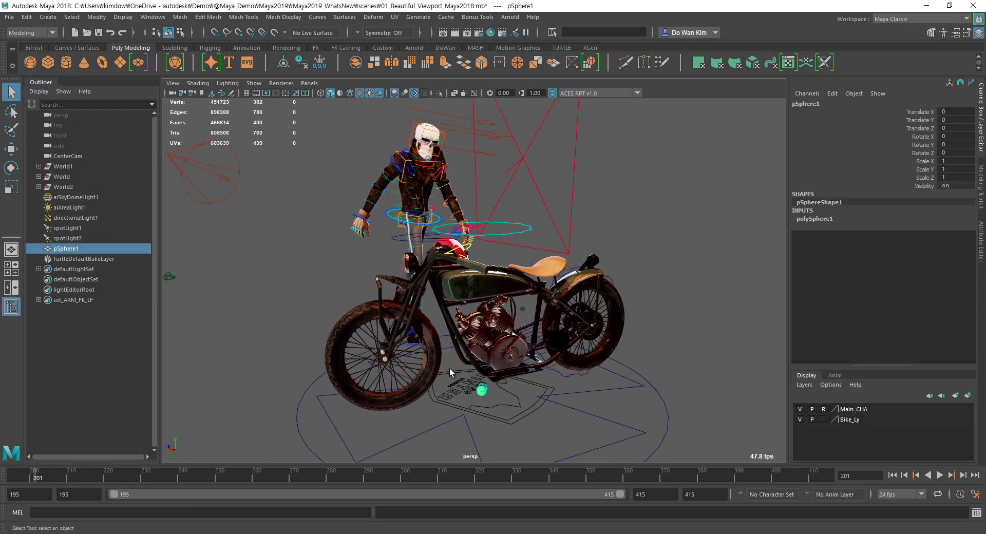
pyautogui.keyDown('alt'); pyautogui.moveTo(449, 369); pyautogui.dragTo(584, 388, button='right'); pyautogui.keyUp('alt')
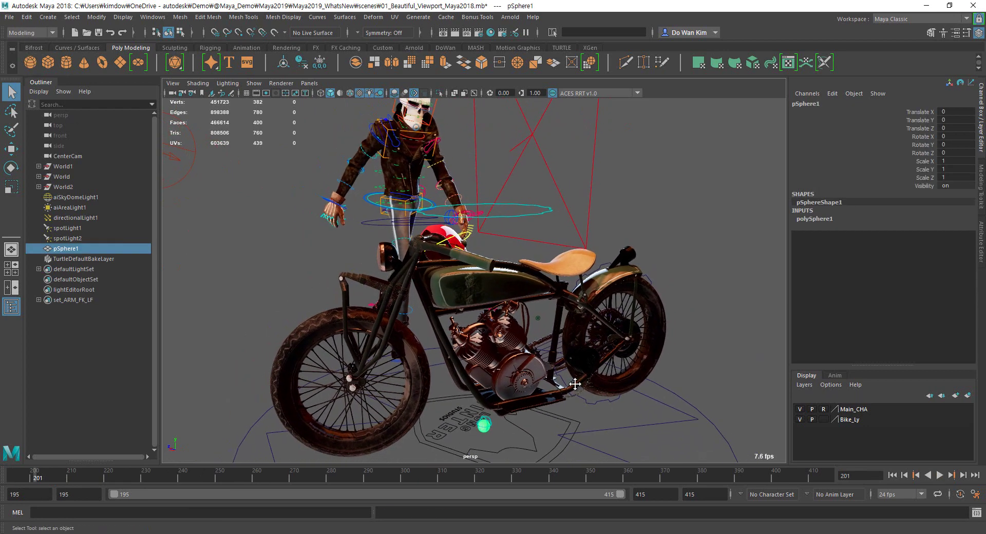
pyautogui.keyDown('alt'); pyautogui.moveTo(575, 384); pyautogui.dragTo(557, 351, button='middle'); pyautogui.keyUp('alt')
pyautogui.keyDown('alt'); pyautogui.moveTo(511, 366); pyautogui.dragTo(546, 375, button='right'); pyautogui.keyUp('alt')
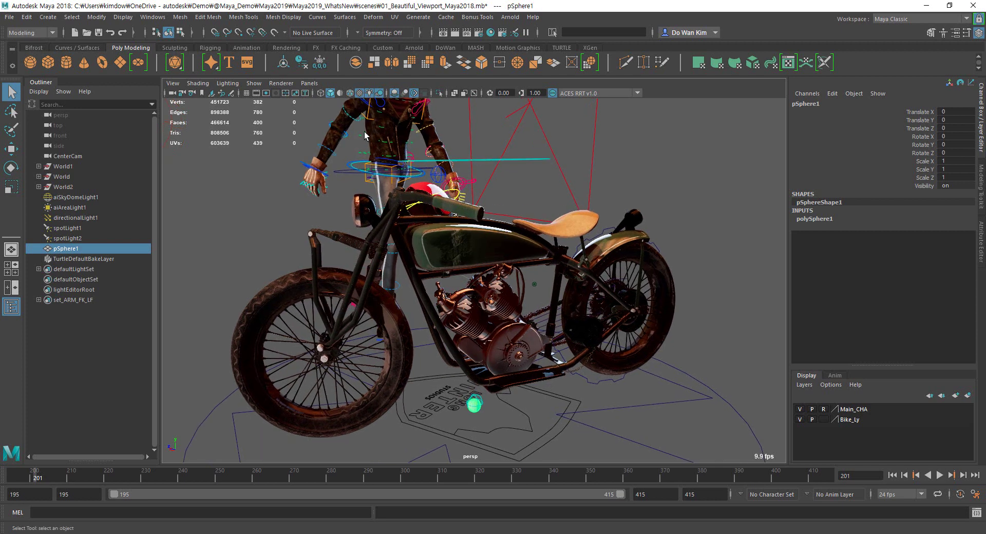
pyautogui.click(349, 93)
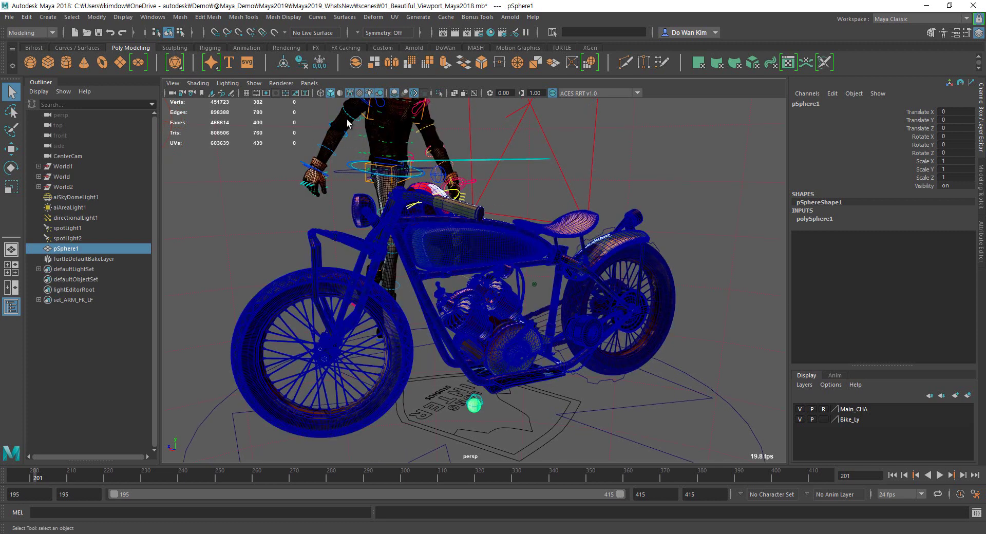
pyautogui.click(350, 93)
# - Move the sphere with vertex snapping from the origin up onto the front of the motorbike's fuel tank
pyautogui.press('w')
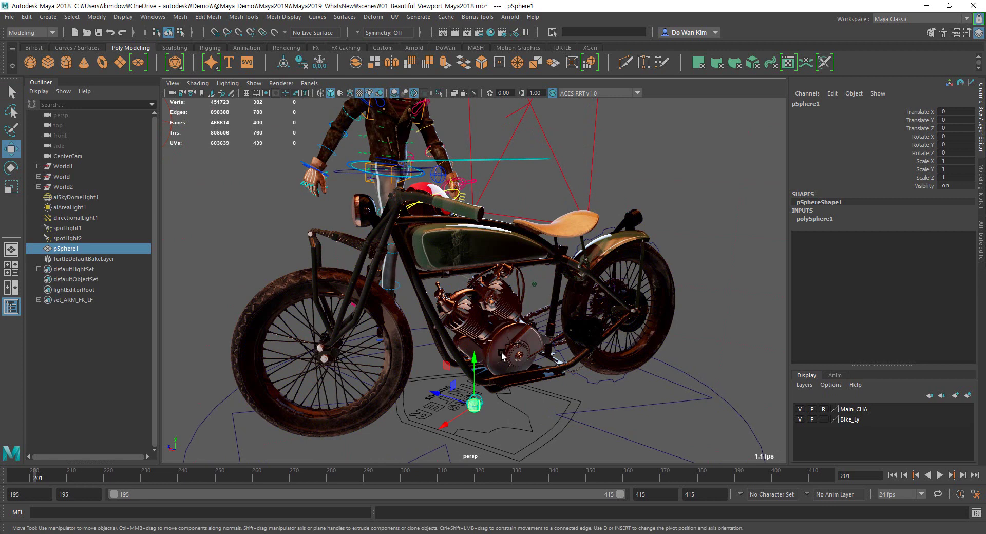
pyautogui.keyDown('alt'); pyautogui.moveTo(511, 365); pyautogui.dragTo(537, 371); pyautogui.keyUp('alt')
pyautogui.press('v')
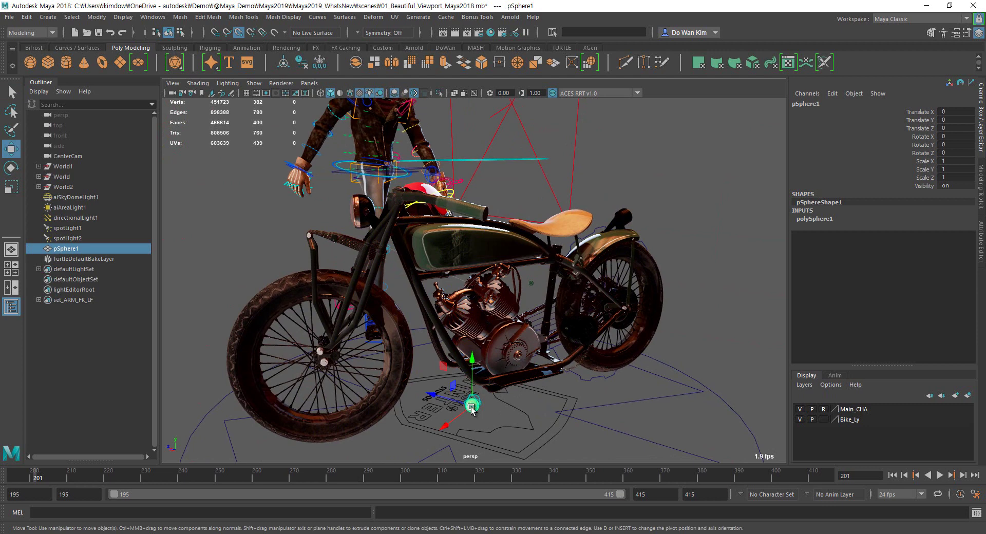
pyautogui.moveTo(472, 410); pyautogui.dragTo(433, 239)
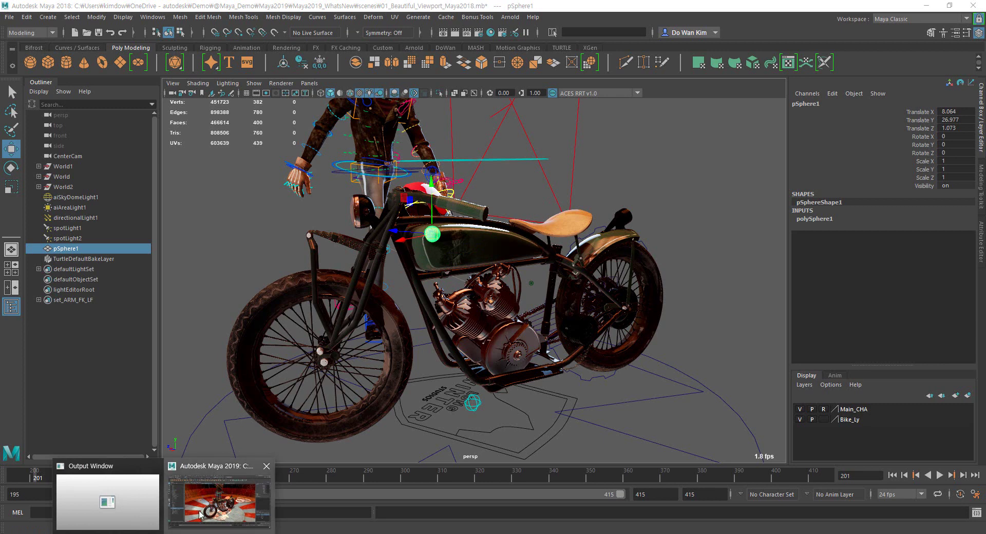
# - Switch to Maya 2019 and delete the polygon sphere beneath the motorbike
pyautogui.click(202, 513)
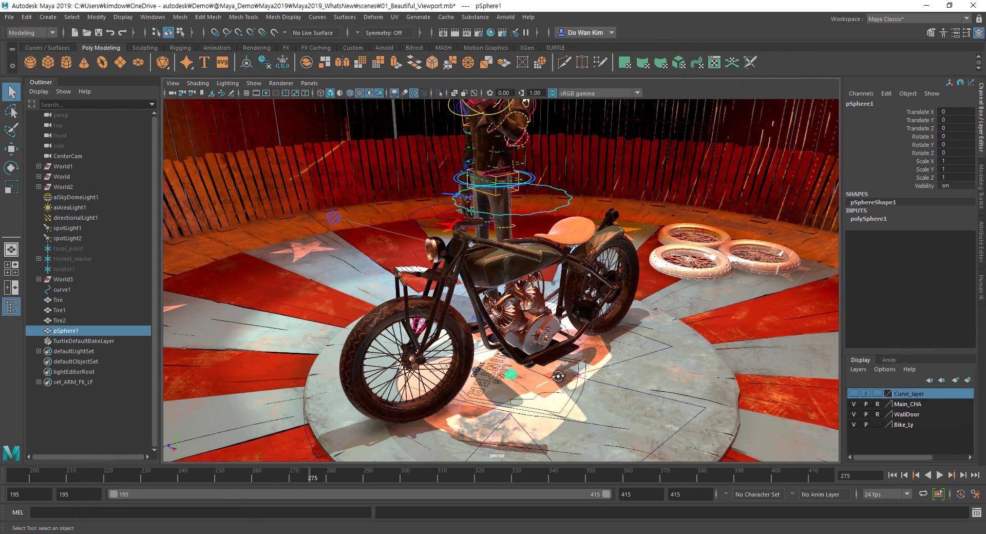
pyautogui.keyDown('alt'); pyautogui.moveTo(554, 378); pyautogui.dragTo(481, 277); pyautogui.keyUp('alt')
pyautogui.press('w')
pyautogui.press('v')
pyautogui.press('Delete')
pyautogui.click(629, 155)
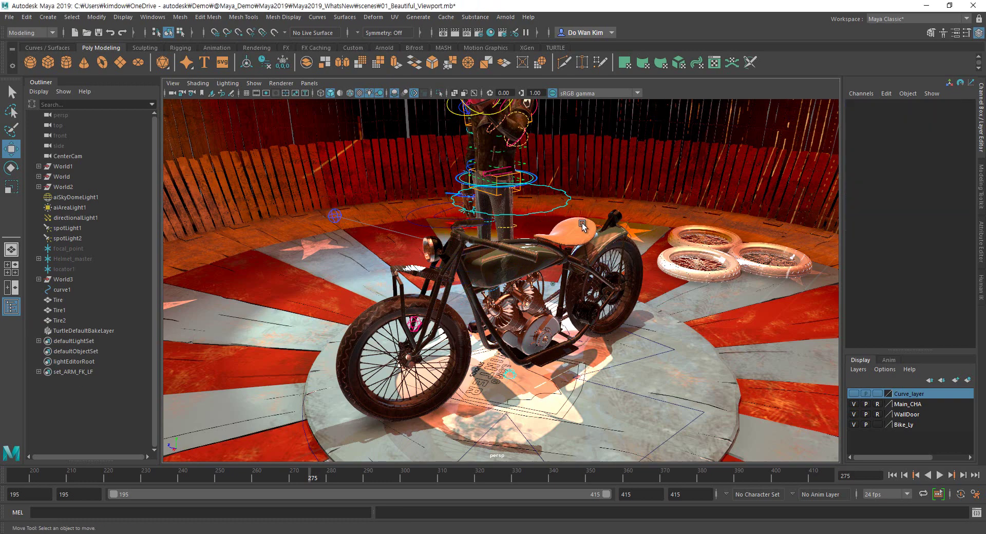
# - Frame the whole character behind the motorbike and open the Evaluation Toolkit
pyautogui.keyDown('alt'); pyautogui.moveTo(570, 247); pyautogui.dragTo(536, 337, button='middle'); pyautogui.keyUp('alt')
pyautogui.keyDown('alt'); pyautogui.moveTo(535, 337); pyautogui.dragTo(525, 333); pyautogui.keyUp('alt')
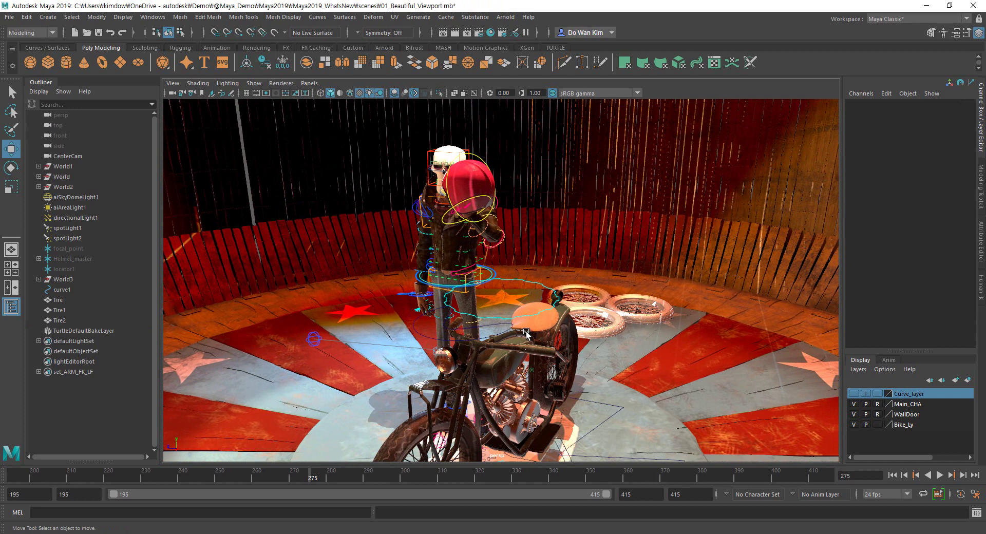
pyautogui.click(154, 17)
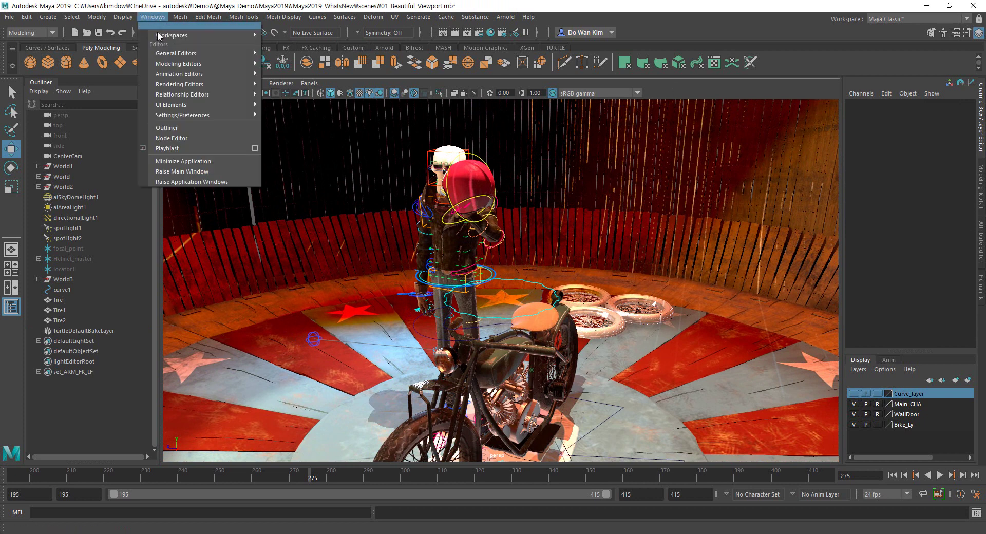
pyautogui.moveTo(162, 56)
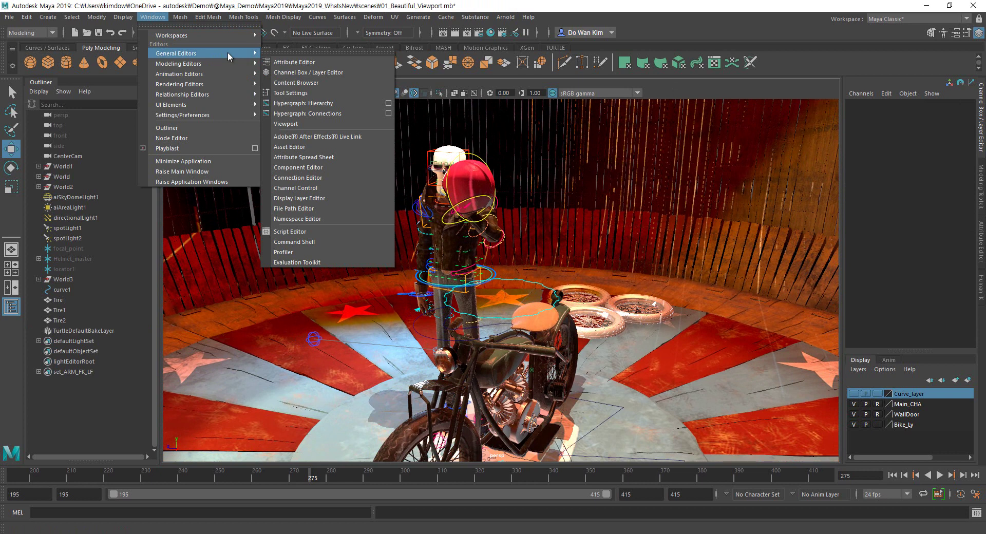
pyautogui.click(327, 261)
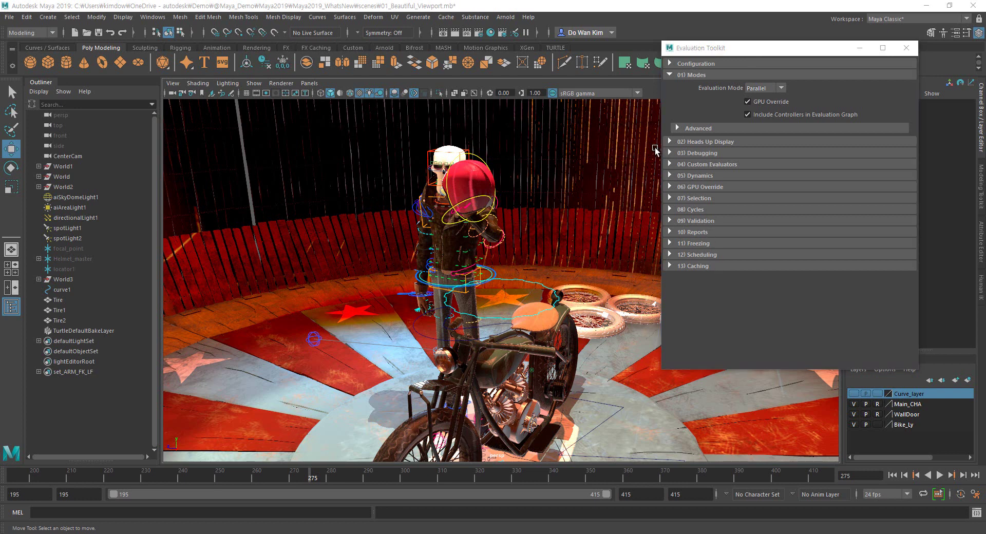
# - Enable the Cache, Evaluation and Frame Rate heads-up displays in the Evaluation Toolkit
pyautogui.click(690, 141)
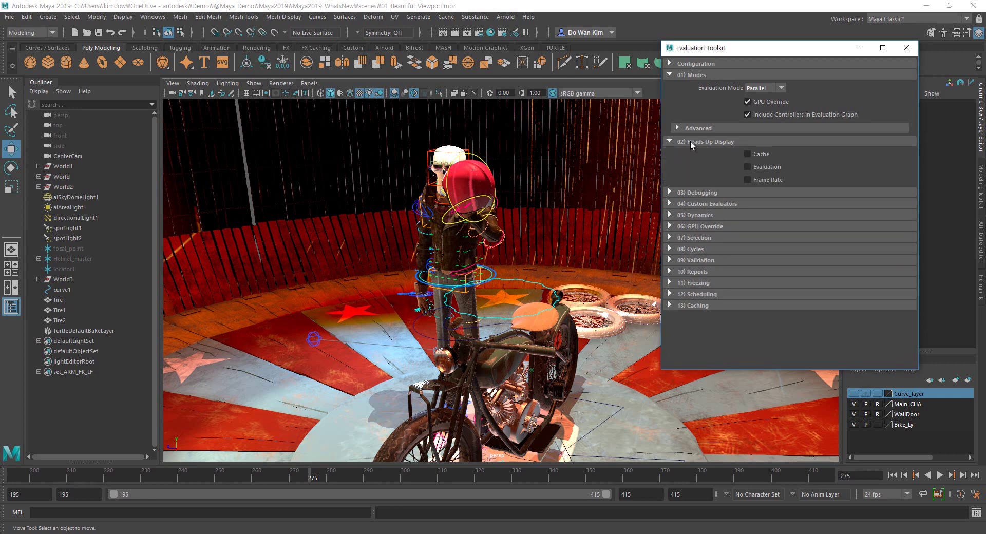
pyautogui.click(749, 155)
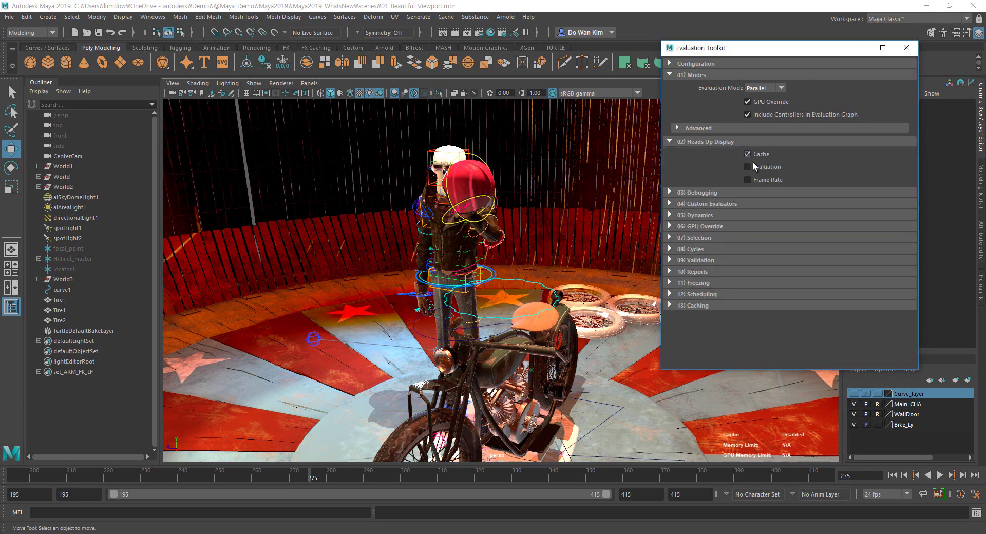
pyautogui.click(749, 167)
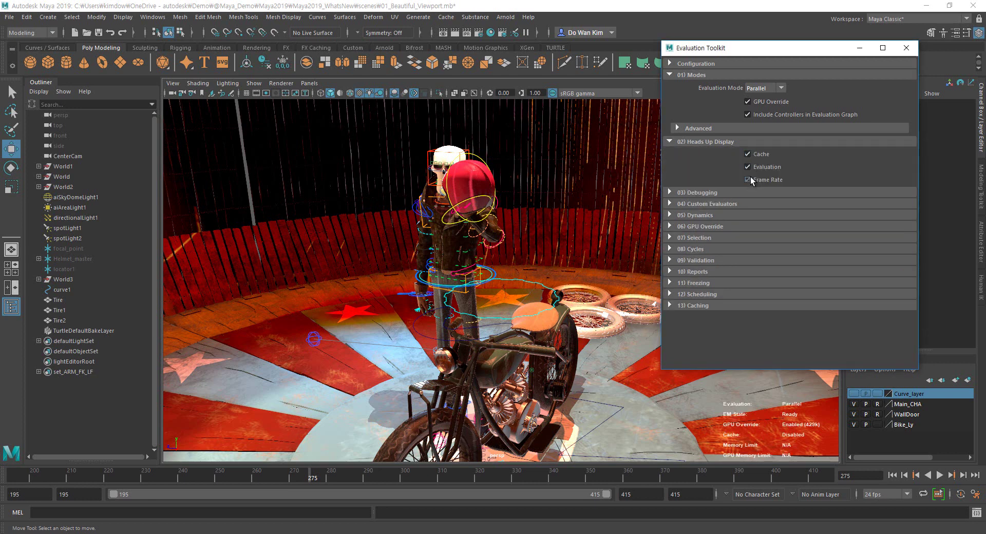
pyautogui.click(749, 179)
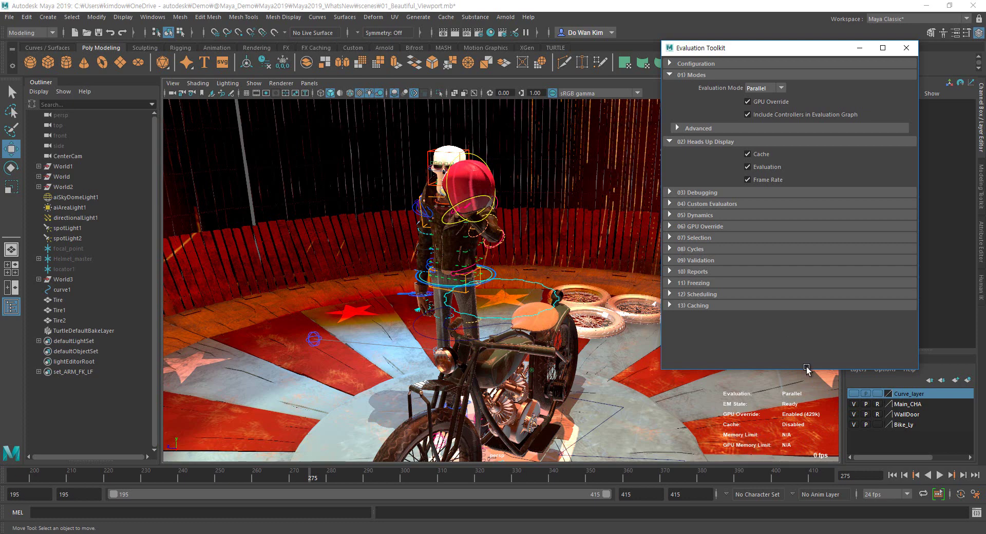
# - Play the animation to check the viewport frame rate, move the Evaluation Toolkit aside, and stop playback at frame 321
pyautogui.click(941, 476)
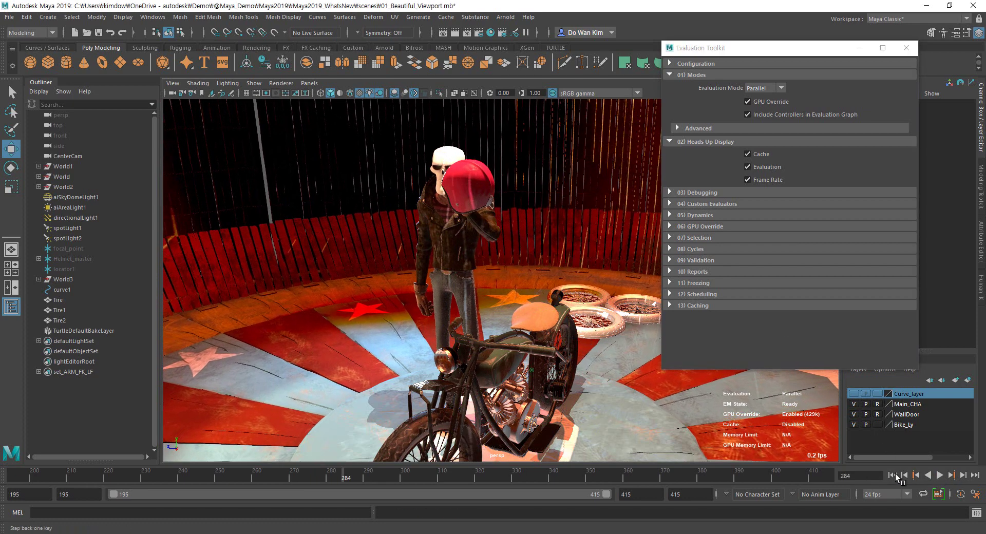
pyautogui.click(941, 475)
pyautogui.click(940, 475)
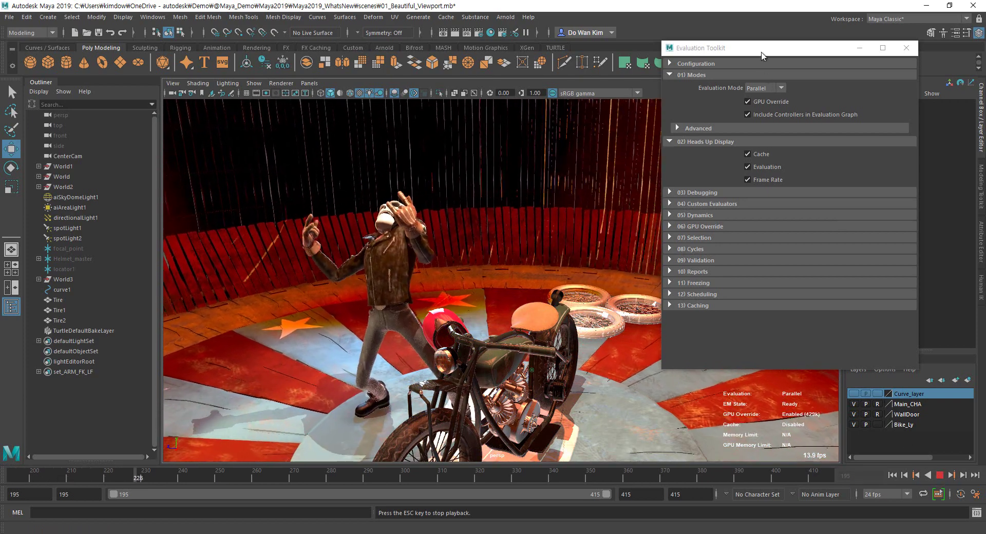
pyautogui.moveTo(766, 47); pyautogui.dragTo(793, 29)
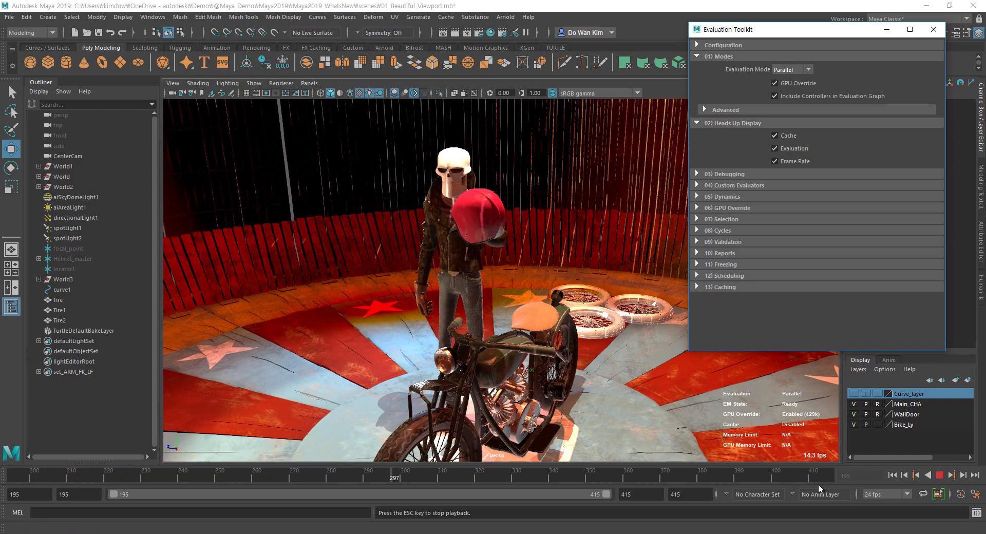
pyautogui.click(941, 475)
# - View the character from a low front angle and review the evaluation modes, keeping Parallel
pyautogui.keyDown('alt'); pyautogui.moveTo(565, 351); pyautogui.dragTo(609, 332); pyautogui.keyUp('alt')
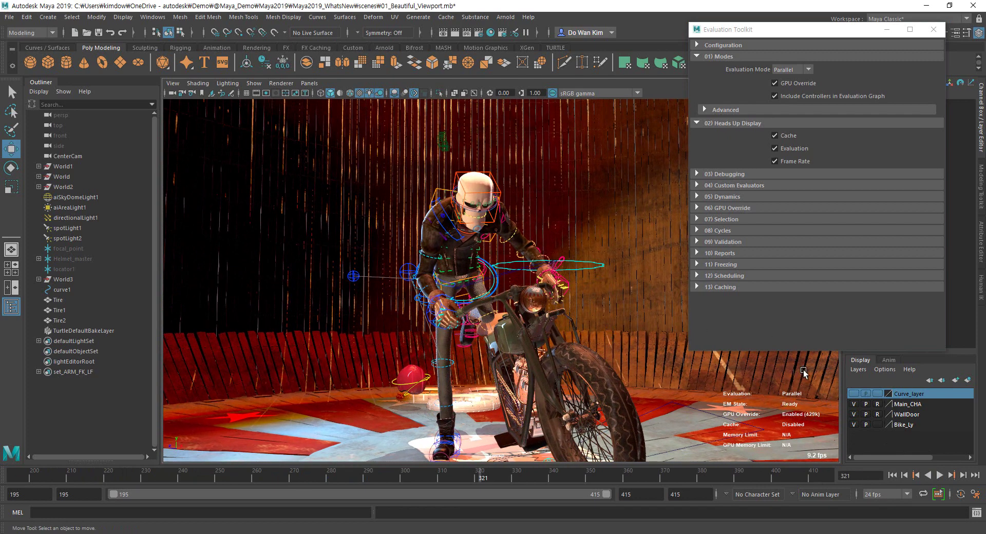
pyautogui.click(800, 70)
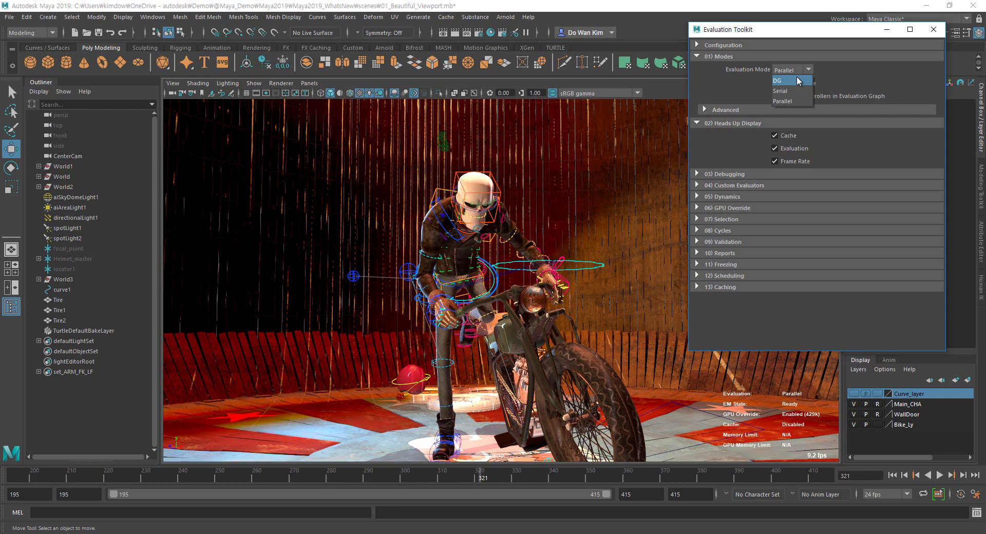
pyautogui.click(782, 101)
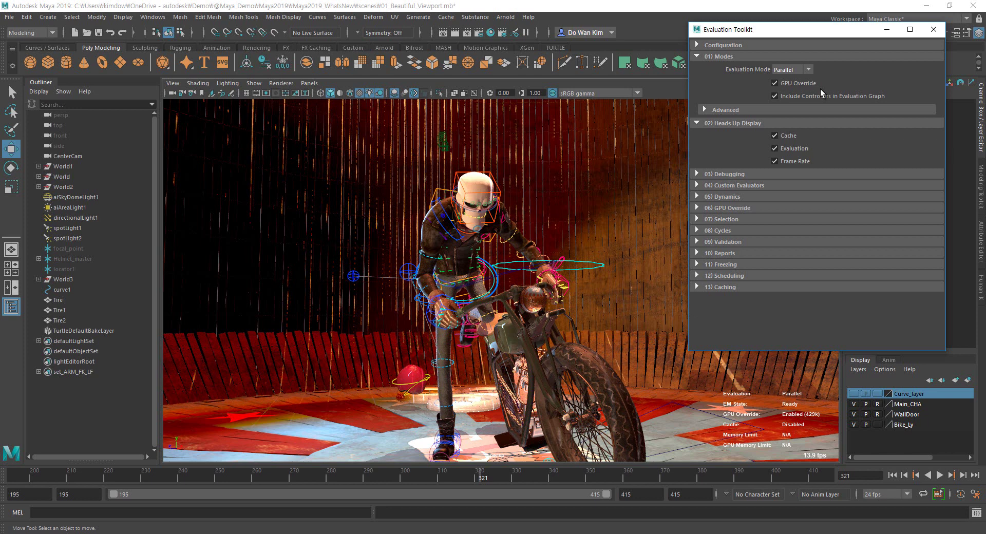
# - Enable Motion Blur in the Hardware Renderer 2.0 settings
pyautogui.click(281, 82)
pyautogui.click(341, 102)
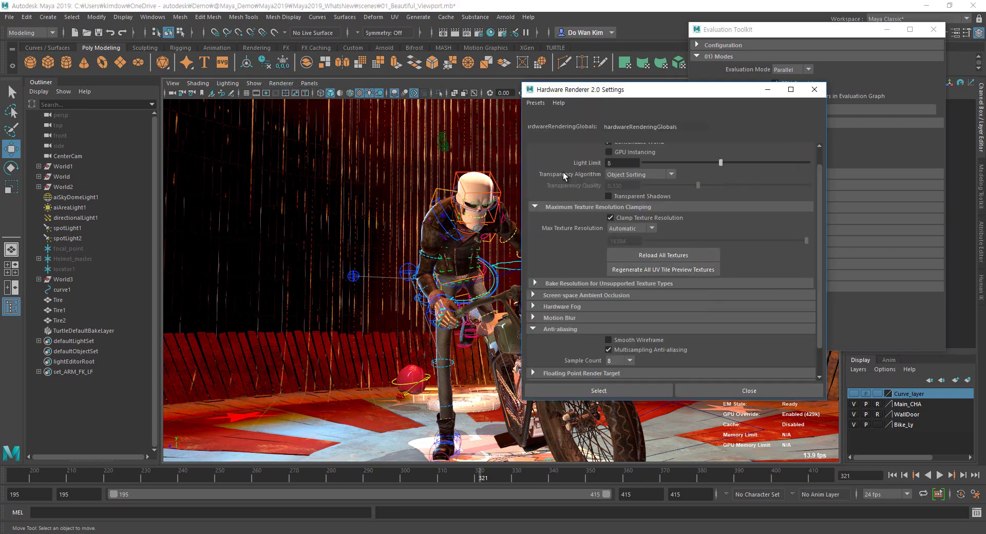
pyautogui.scroll(-1, 571, 247)
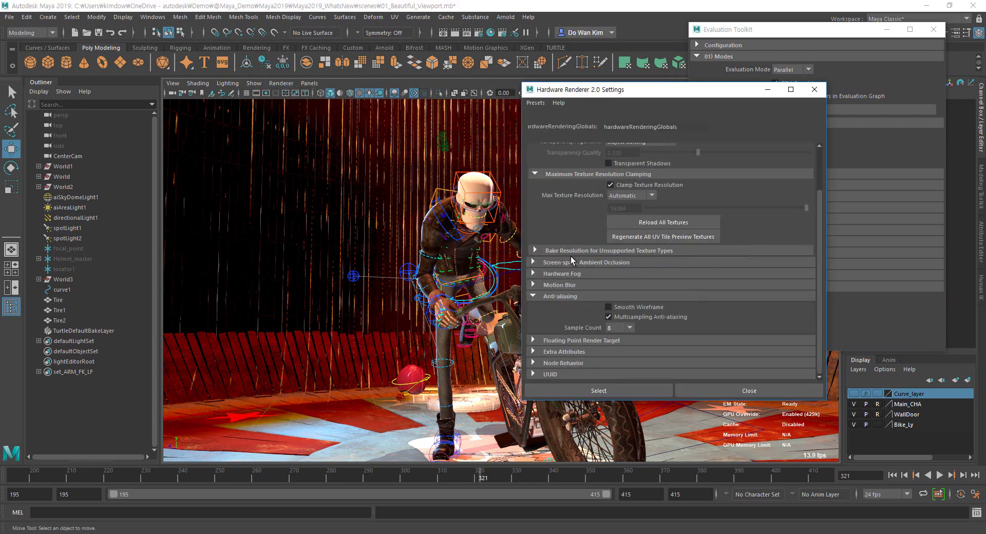
pyautogui.click(572, 285)
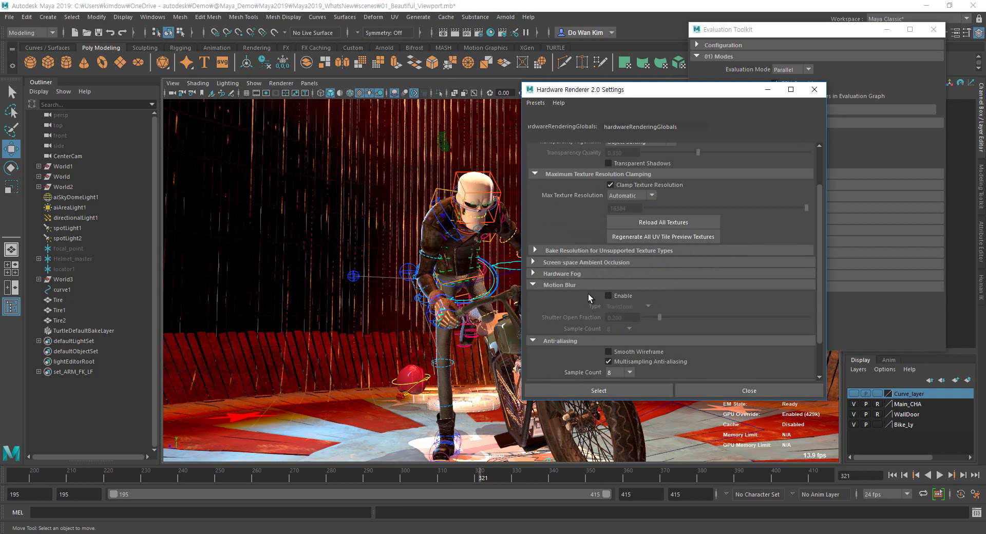
pyautogui.scroll(-1, 589, 297)
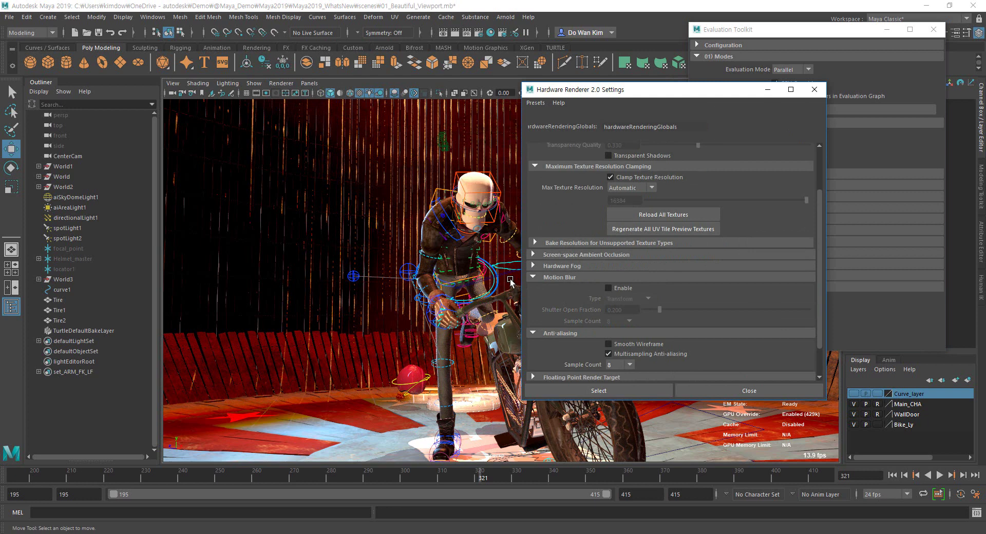
pyautogui.click(614, 288)
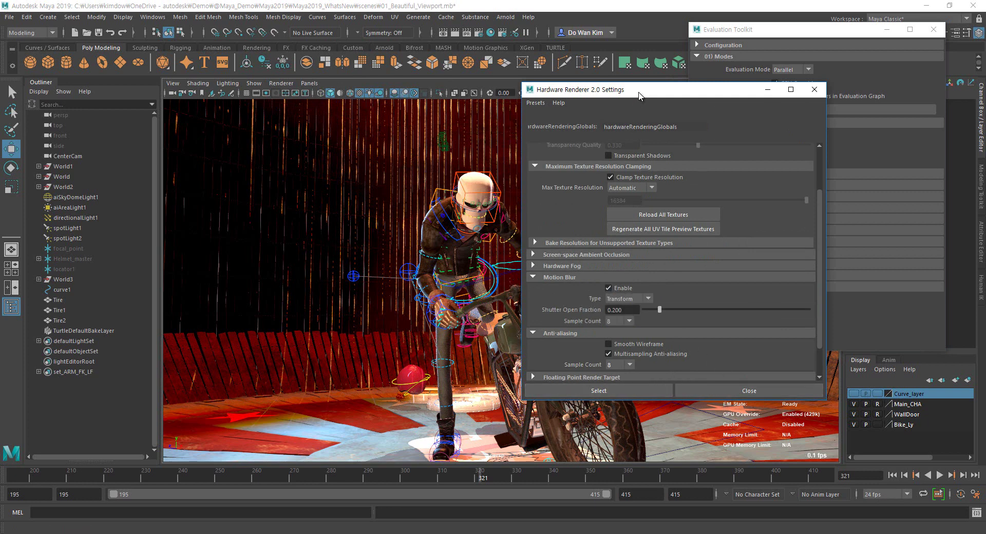
# - Play the animation from the start with motion blur on, keep the settings window clear of the character, and stop at frame 214
pyautogui.moveTo(640, 96); pyautogui.dragTo(536, 50)
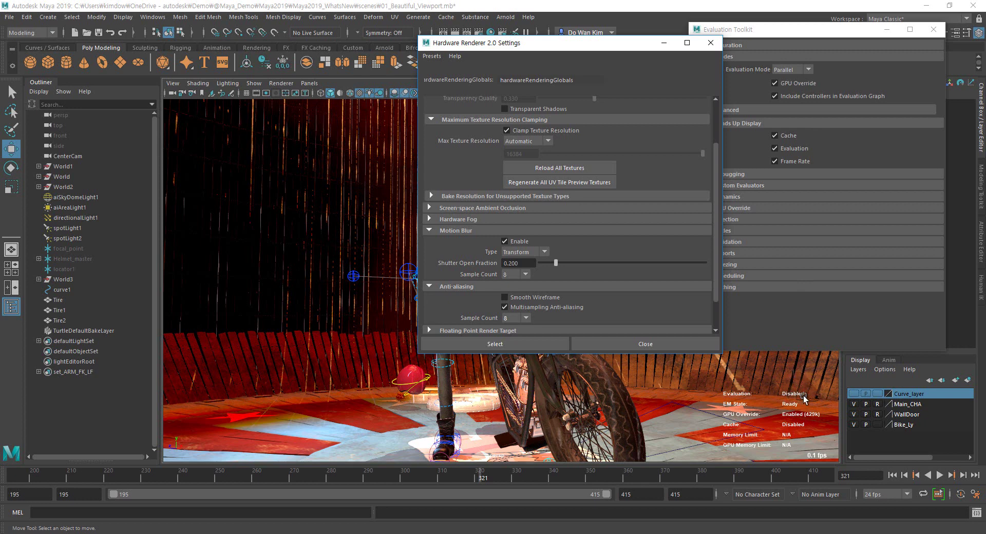
pyautogui.click(892, 475)
pyautogui.click(940, 476)
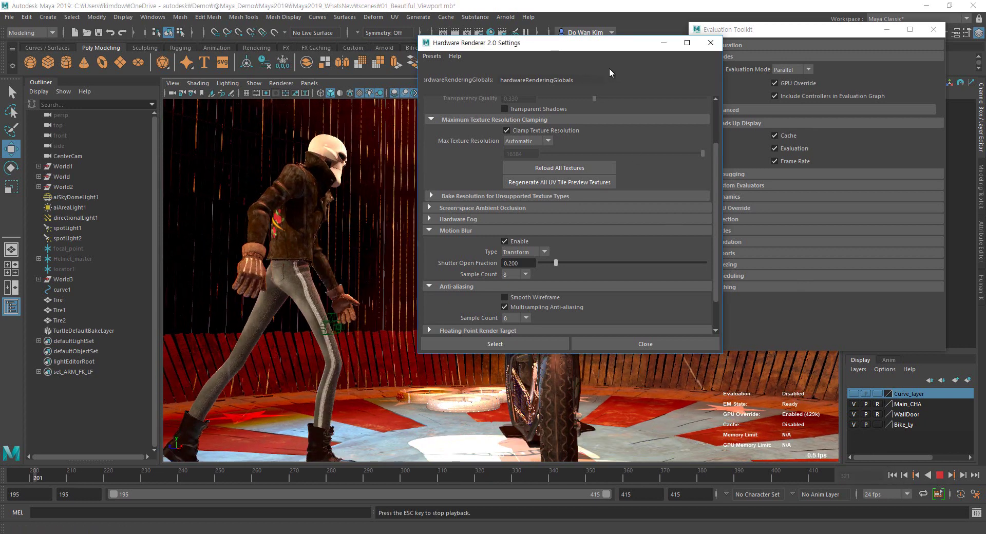
pyautogui.moveTo(560, 44); pyautogui.dragTo(648, 52)
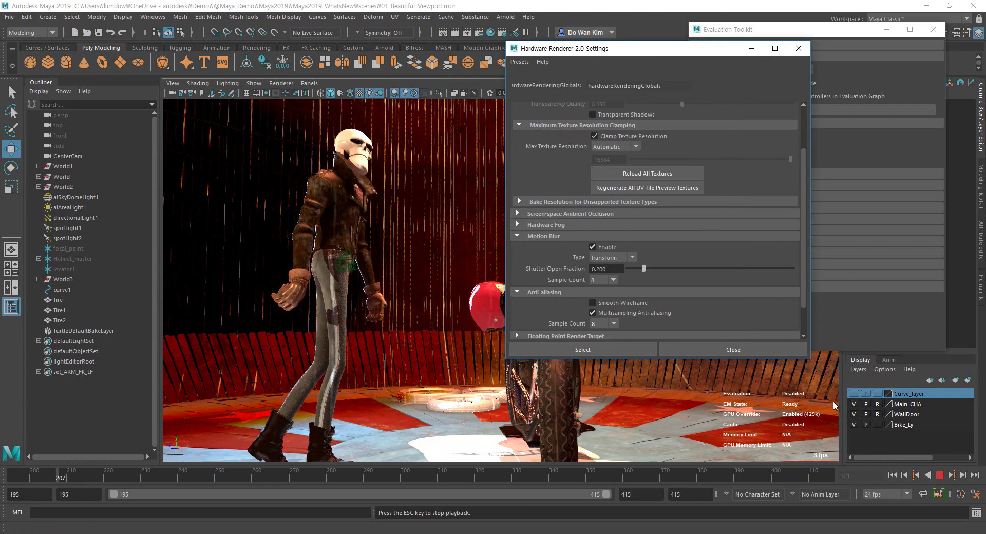
pyautogui.click(939, 476)
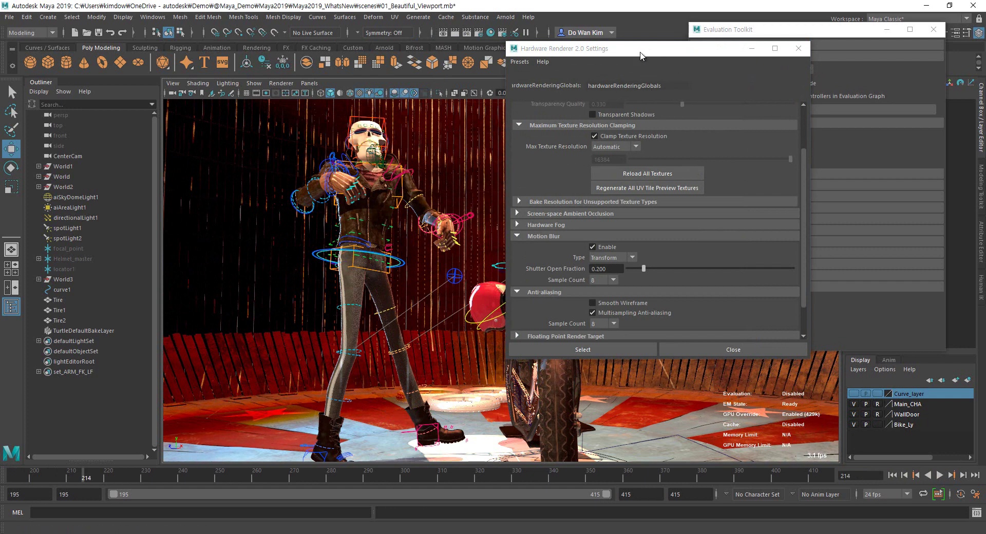
# - Turn off Motion Blur in the Hardware Renderer 2.0 settings and close the settings window
pyautogui.moveTo(642, 56); pyautogui.dragTo(545, 47)
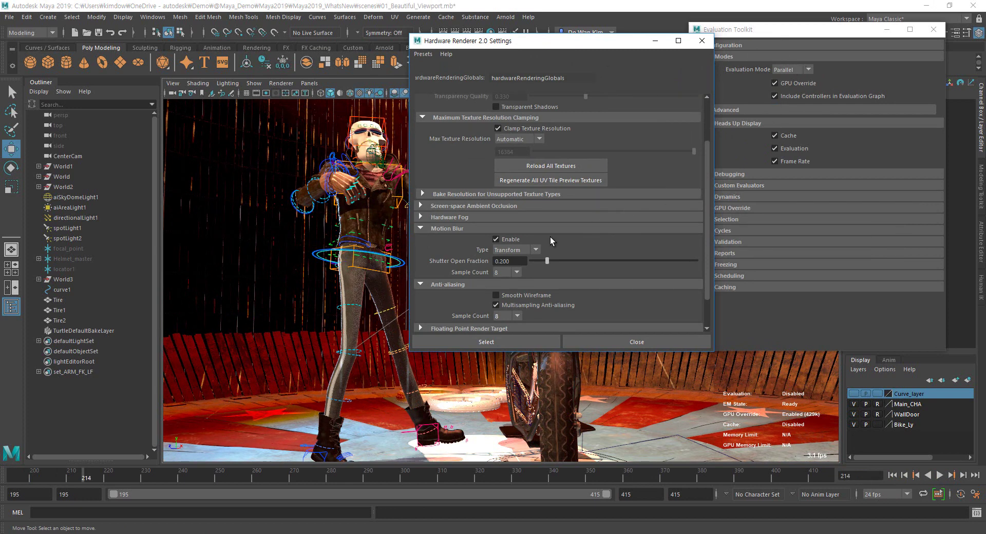
pyautogui.click(516, 240)
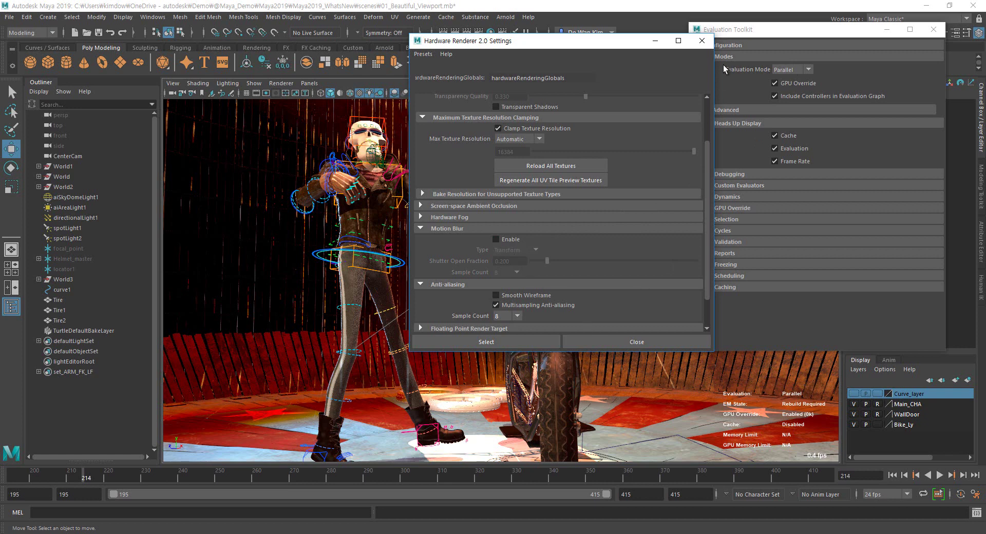
pyautogui.click(702, 41)
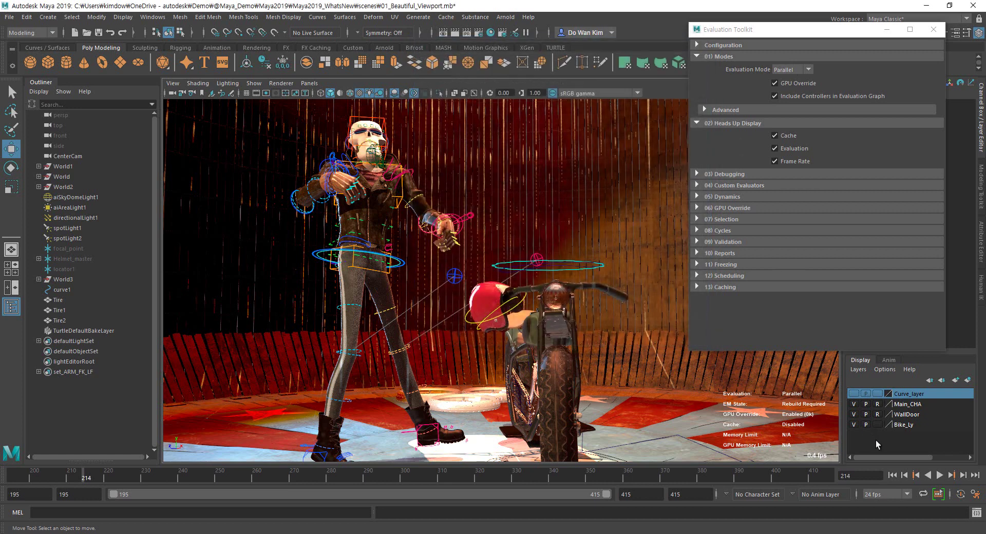
# - Play the animation from the start with motion blur off to check the frame rate, stopping at frame 260
pyautogui.click(893, 476)
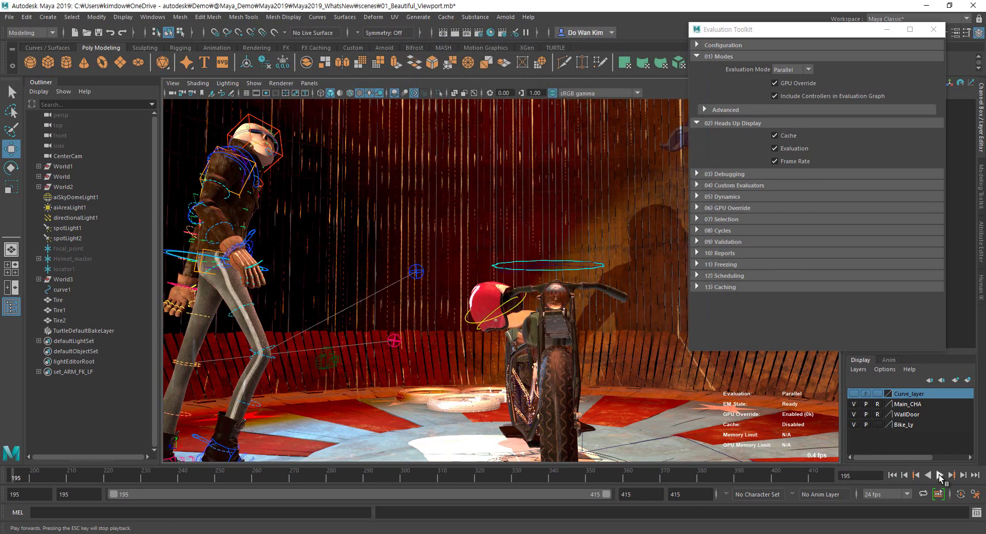
pyautogui.click(939, 476)
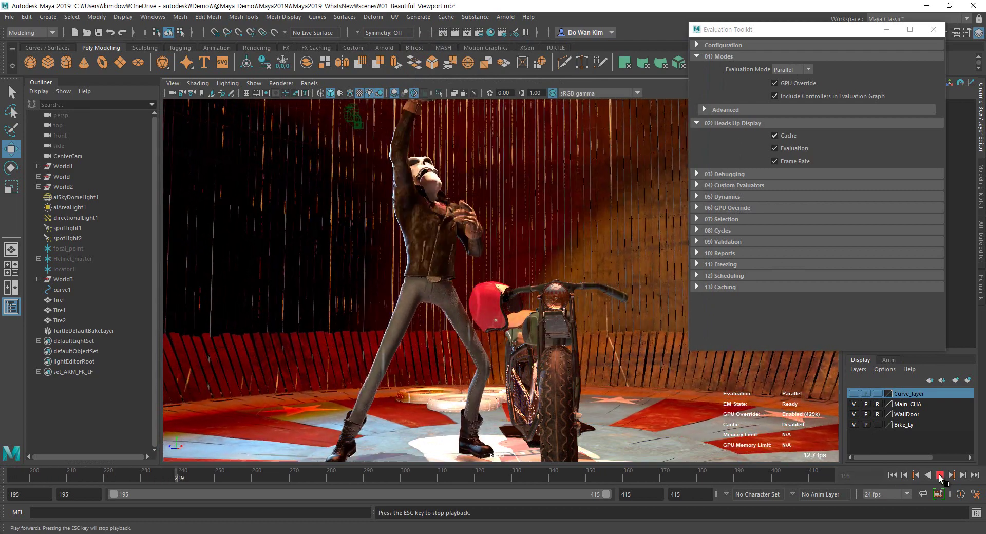
pyautogui.click(939, 475)
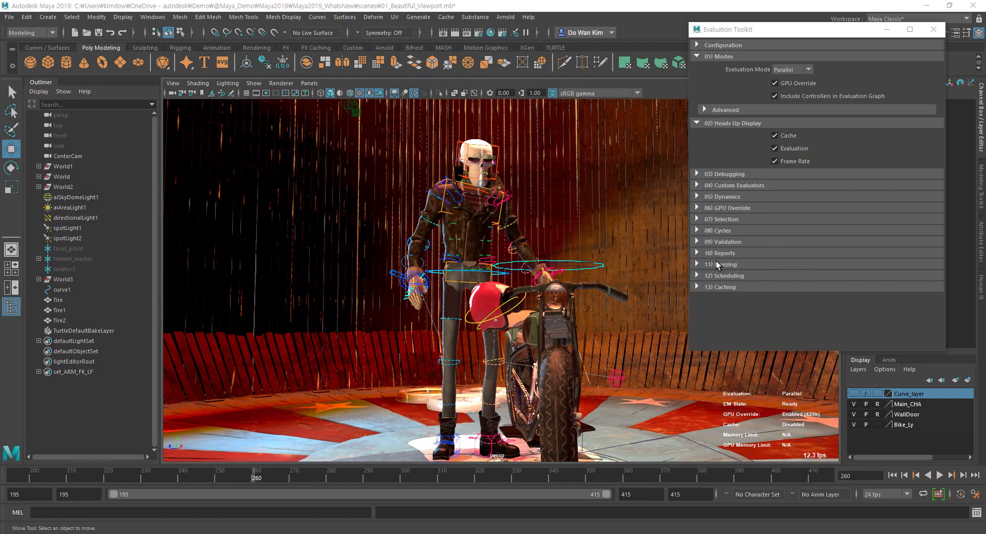
# - Launch the Profiler from the Evaluation Toolkit's Debugging section, then enlarge its window and position it clear of the toolkit
pyautogui.click(736, 175)
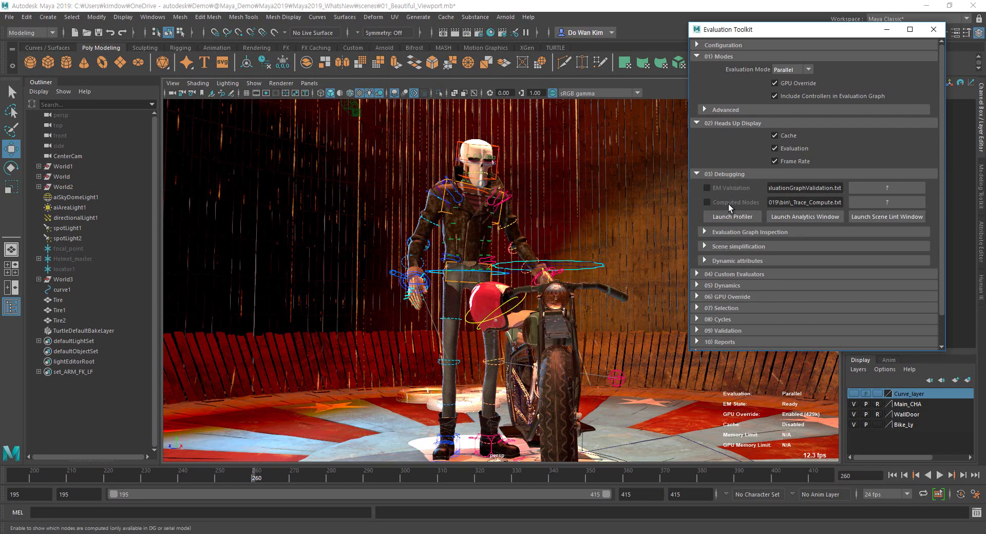
pyautogui.click(722, 219)
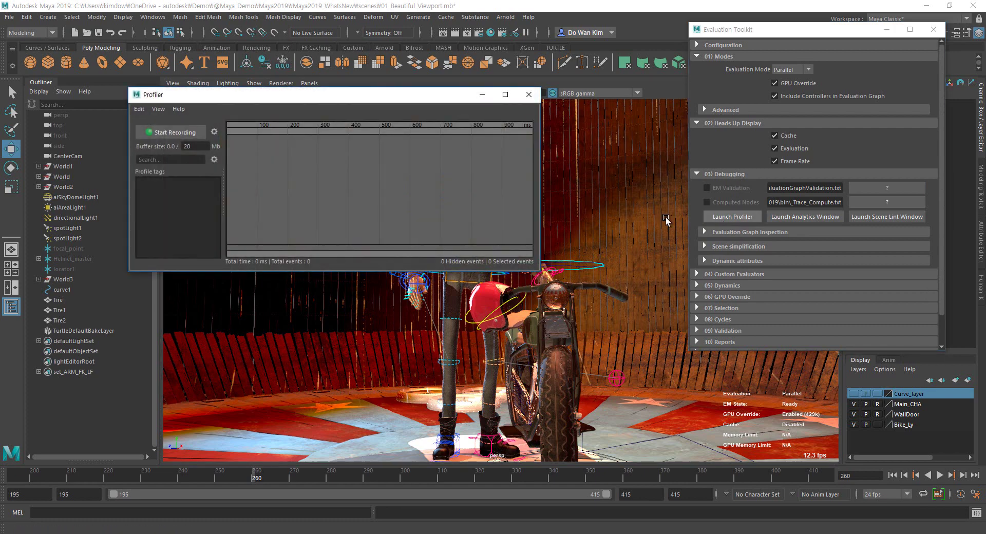
pyautogui.click(152, 17)
pyautogui.moveTo(168, 54)
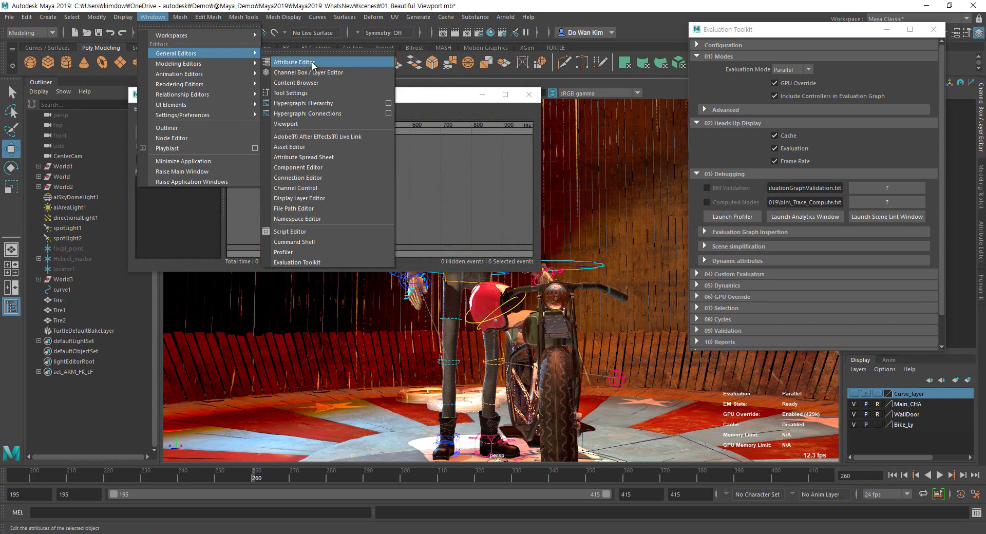
pyautogui.click(445, 97)
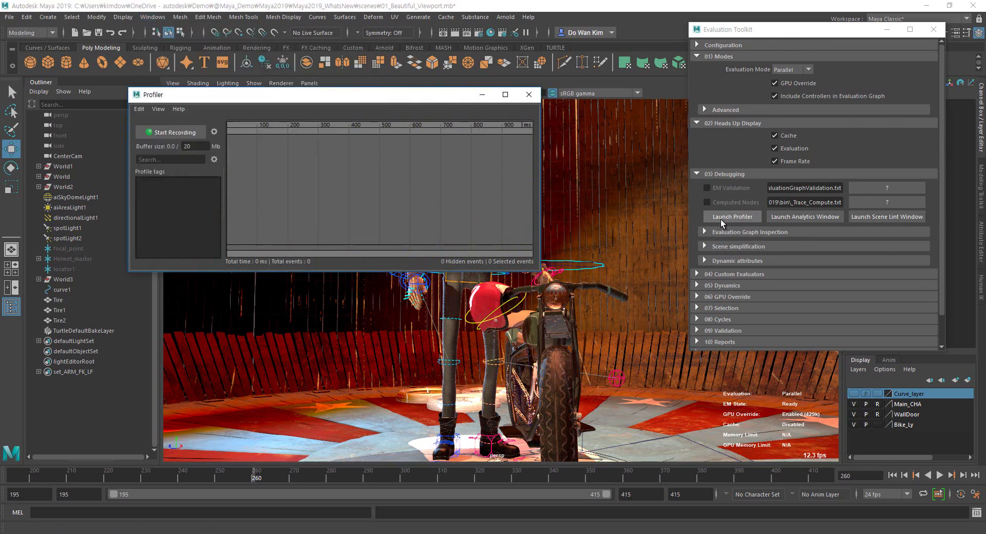
pyautogui.moveTo(342, 98); pyautogui.dragTo(287, 72)
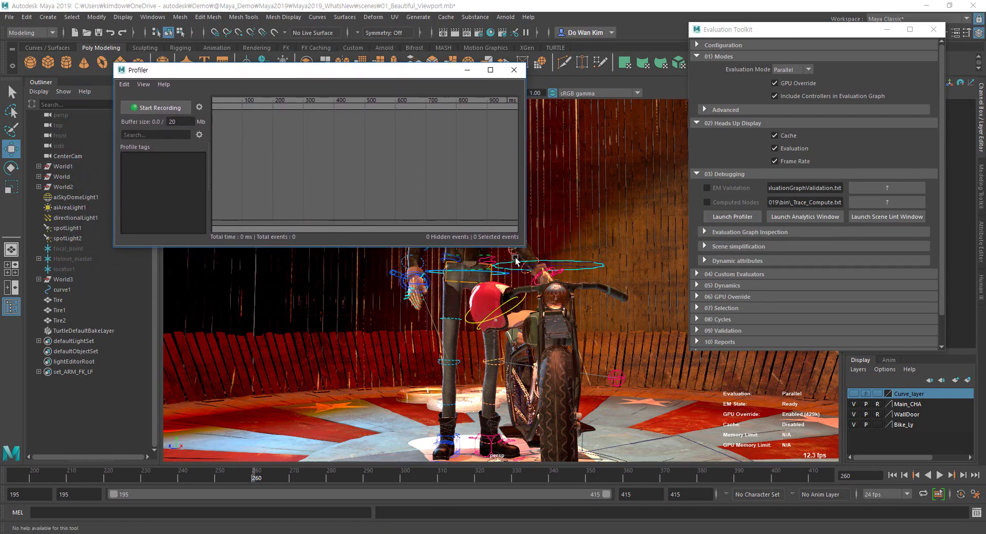
pyautogui.moveTo(525, 246); pyautogui.dragTo(619, 437)
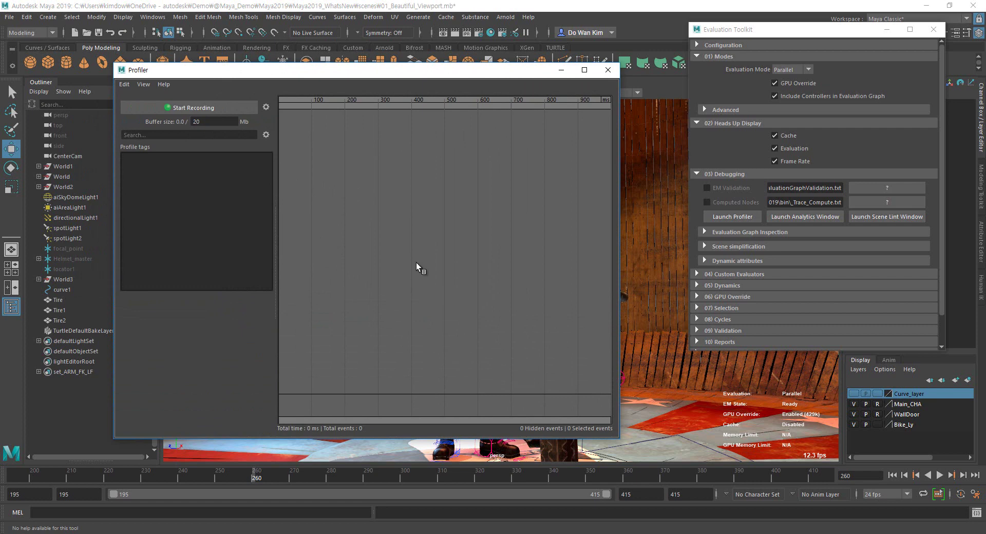
pyautogui.moveTo(310, 77); pyautogui.dragTo(261, 43)
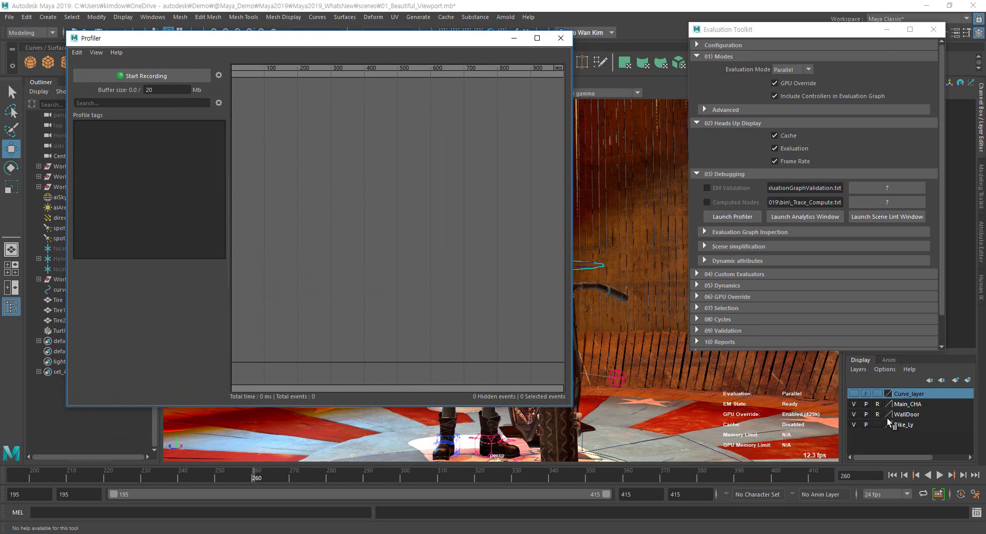
# - Record a Profiler capture while the animation plays from frame 195, and stop playback at frame 295
pyautogui.click(892, 476)
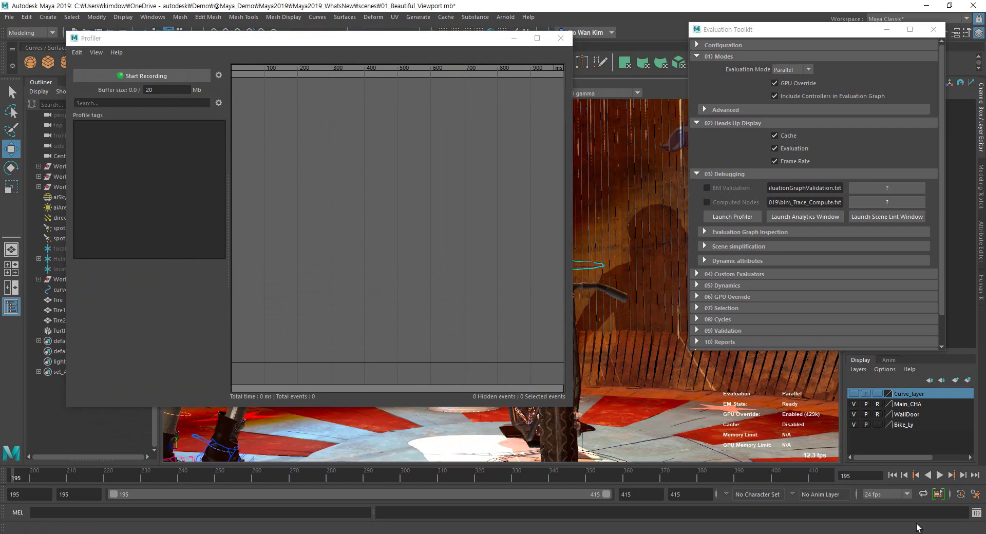
pyautogui.click(941, 475)
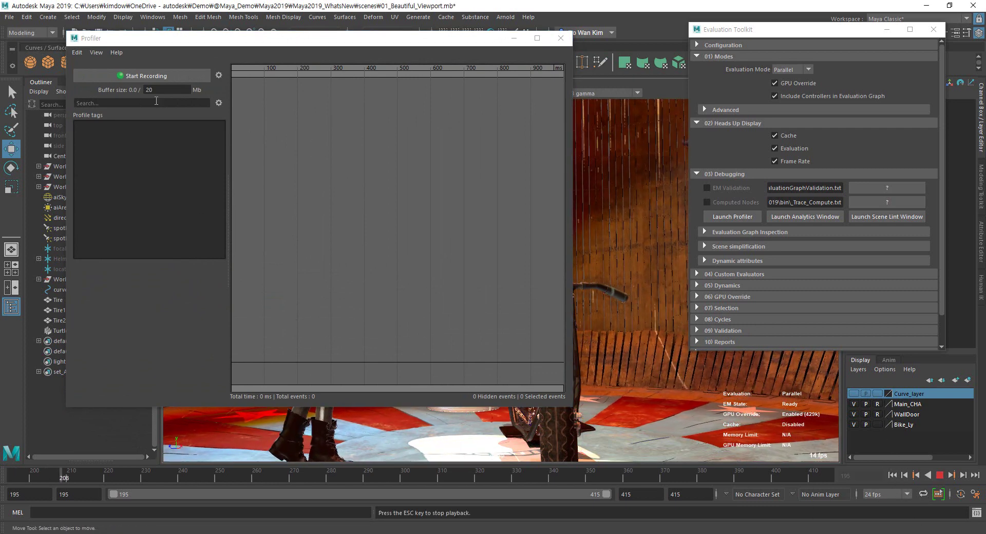
pyautogui.click(168, 75)
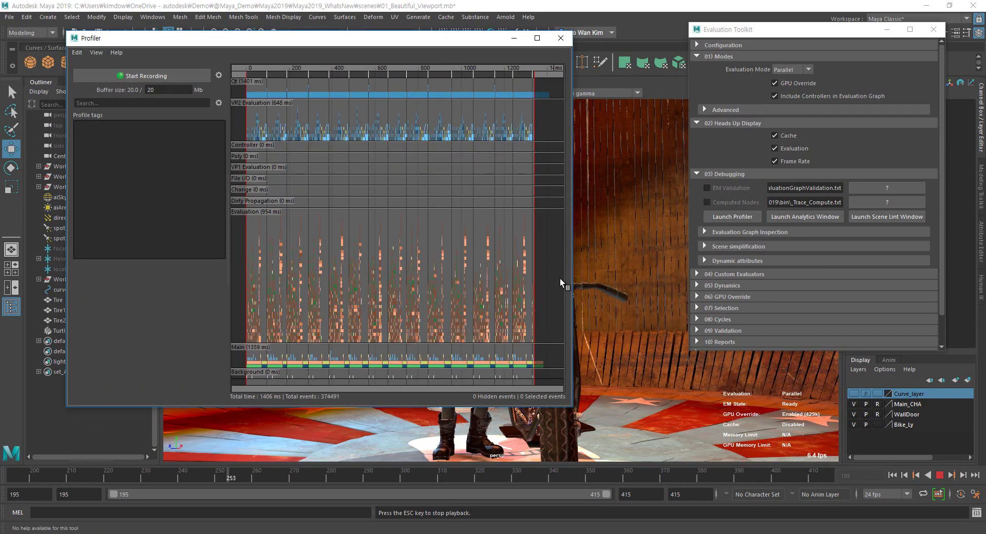
pyautogui.click(940, 477)
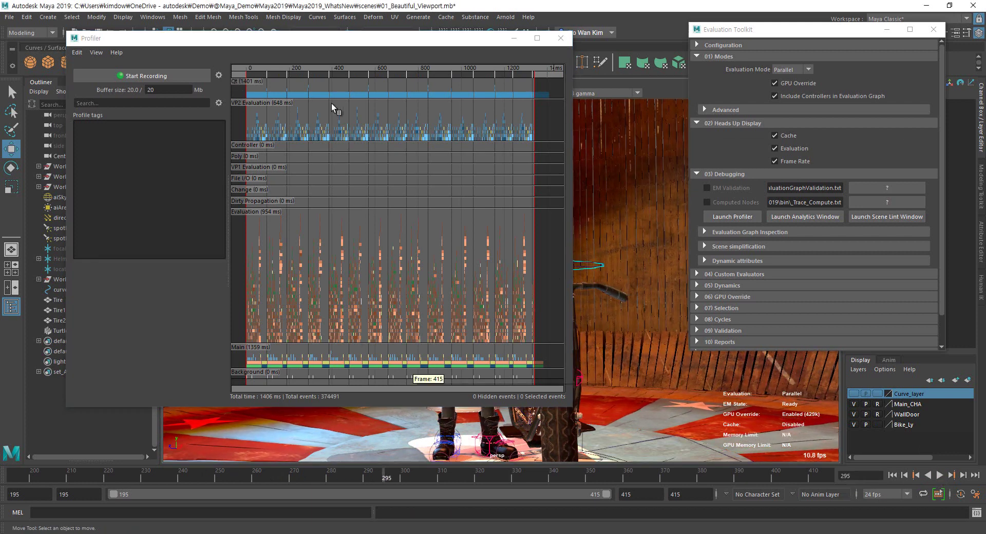
# - Widen the Profiler window and frame the events of a single animation frame, the one starting just before 300 ms
pyautogui.moveTo(362, 38); pyautogui.dragTo(393, 38)
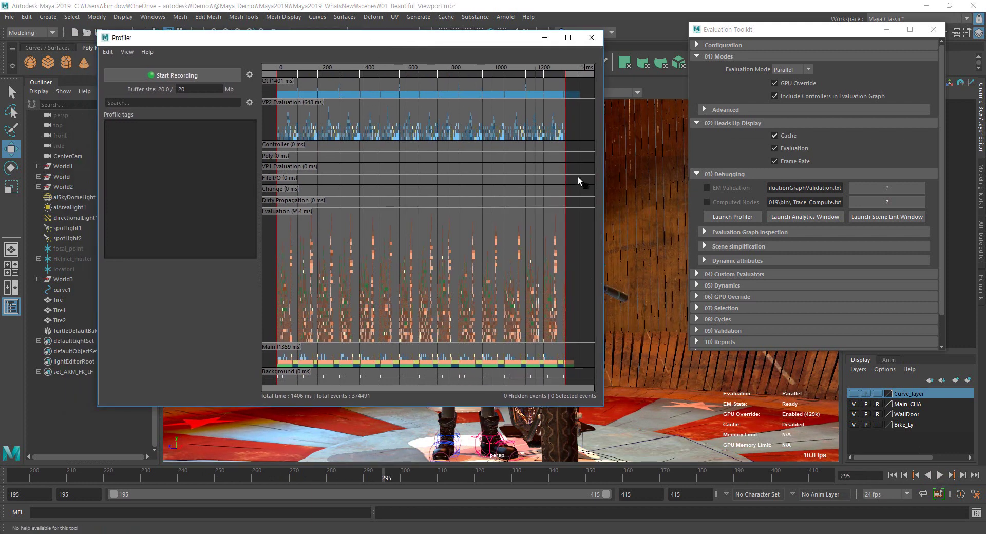
pyautogui.moveTo(607, 197); pyautogui.dragTo(745, 197)
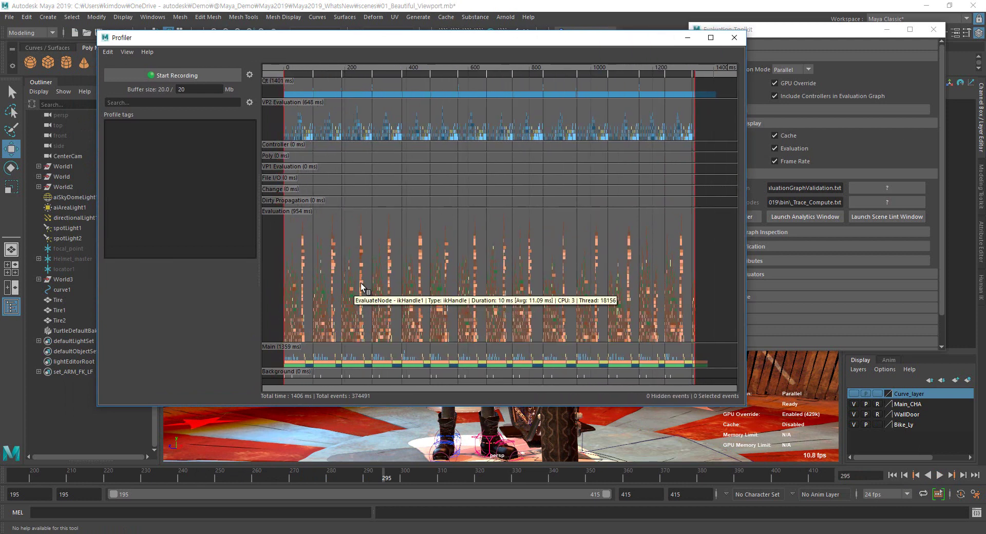
pyautogui.click(390, 72)
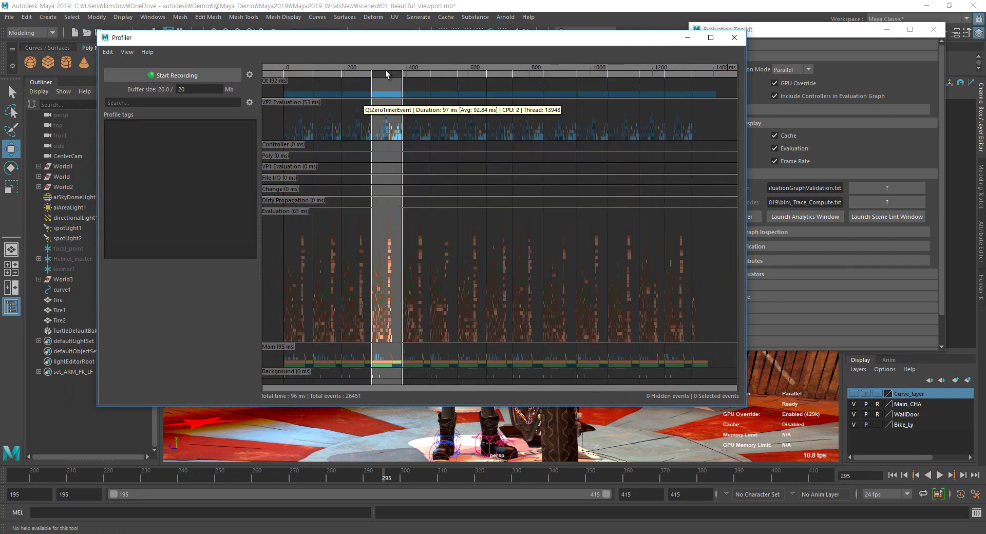
pyautogui.press('f')
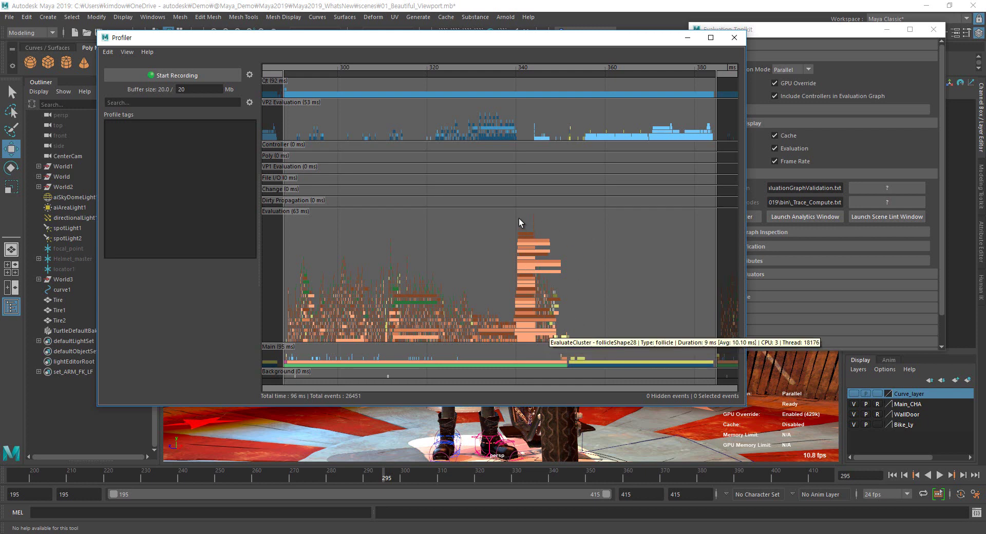
# - Frame the long follicle evaluation events in the Profiler and select the follicleShape19 - outTranslate event
pyautogui.click(527, 346)
pyautogui.press('f')
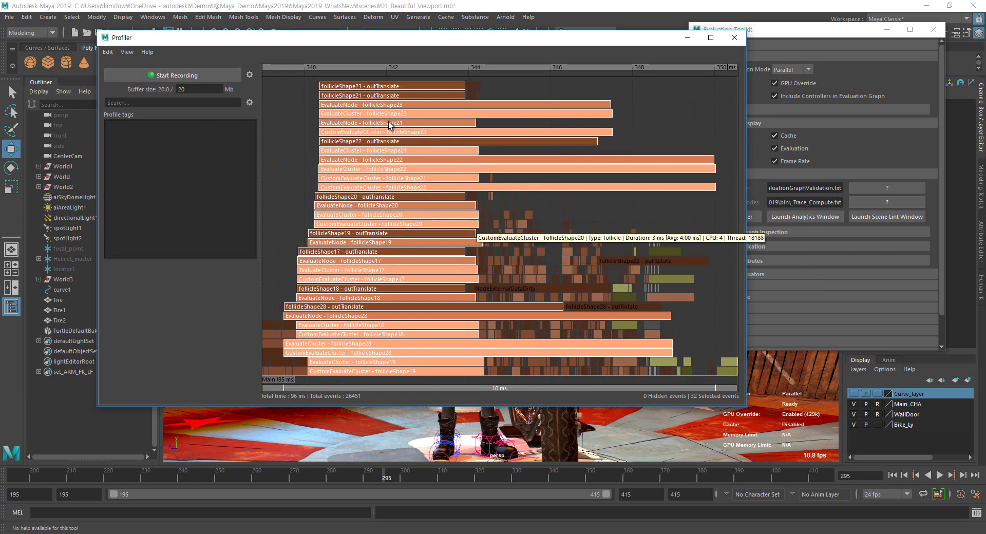
pyautogui.click(330, 233)
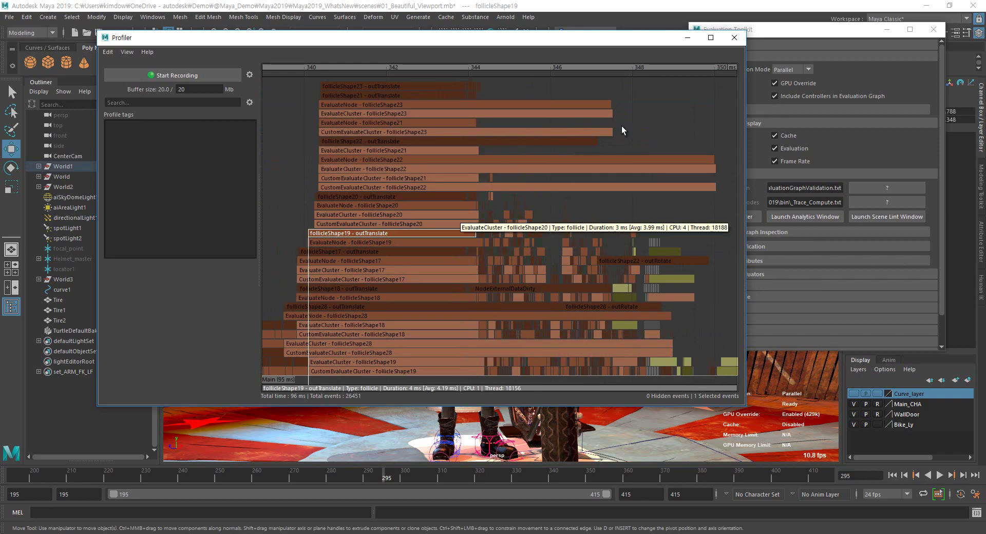
# - Minimize the Profiler and Evaluation Toolkit, reveal the selected follicle in the Outliner, and select its parent group djRivetX
pyautogui.click(686, 40)
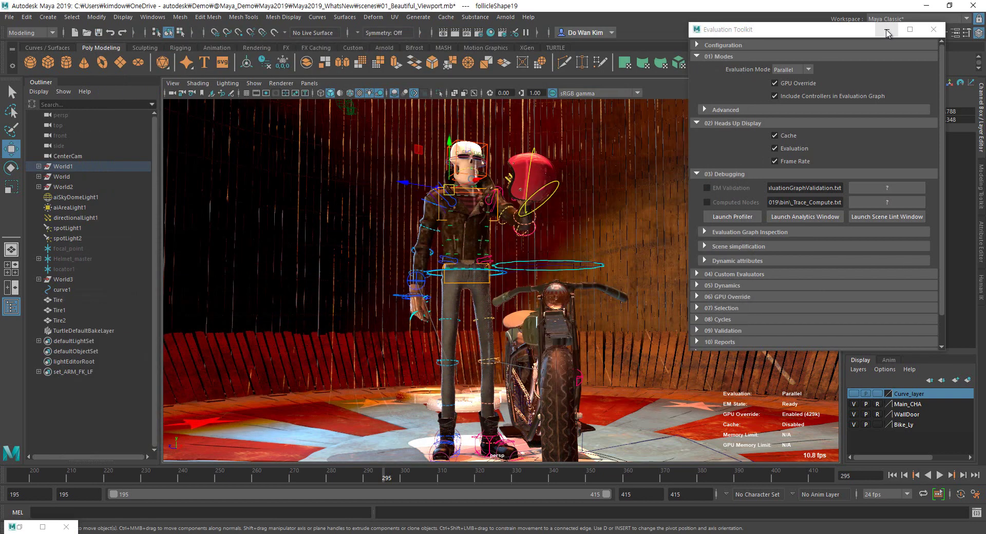
pyautogui.click(888, 29)
pyautogui.press('f')
pyautogui.scroll(5, 96, 267)
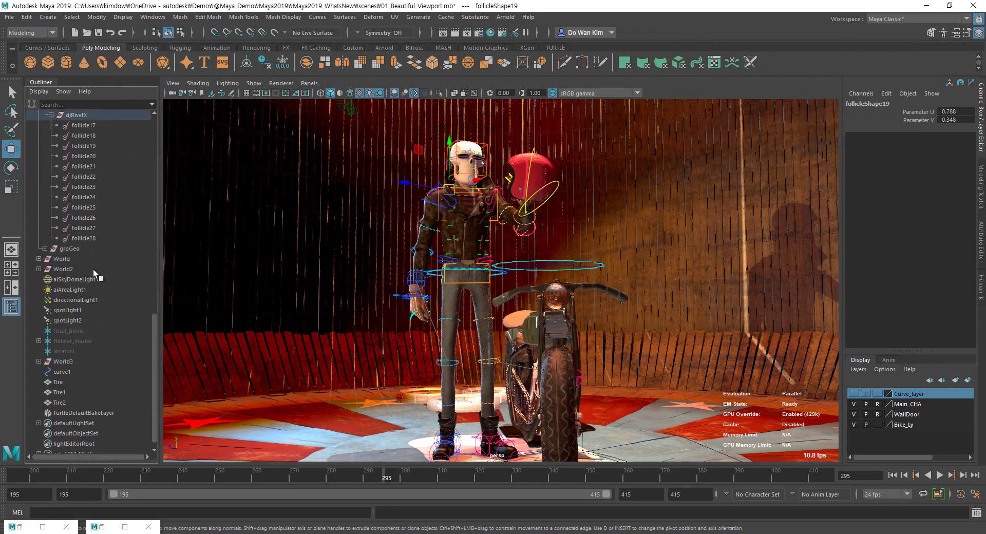
pyautogui.click(84, 189)
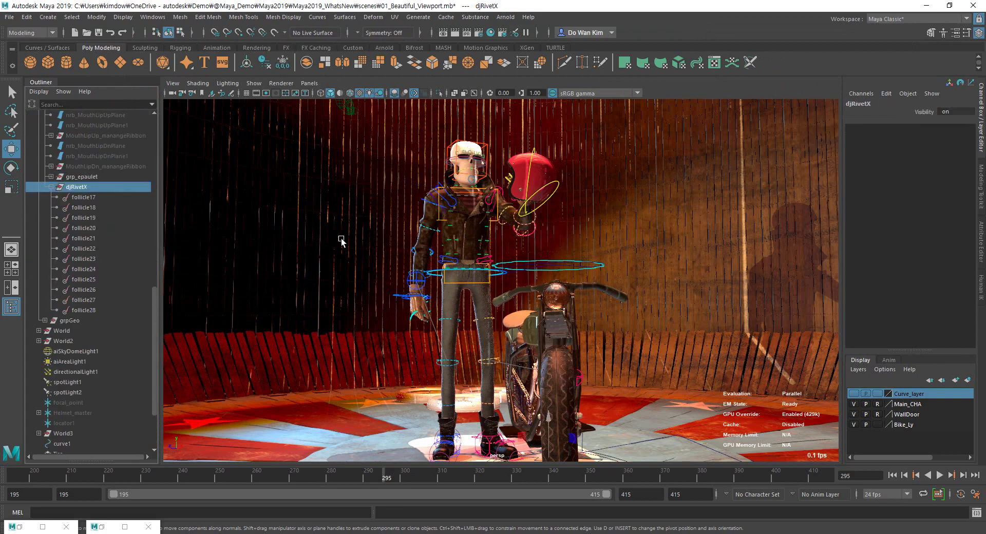
# - Inspect the rivets on the character's jacket up close while playing the animation from the start, and stop at frame 283
pyautogui.keyDown('alt'); pyautogui.moveTo(444, 291); pyautogui.dragTo(463, 334); pyautogui.keyUp('alt')
pyautogui.keyDown('alt'); pyautogui.moveTo(424, 323); pyautogui.dragTo(532, 272, button='right'); pyautogui.keyUp('alt')
pyautogui.keyDown('alt'); pyautogui.moveTo(478, 228); pyautogui.dragTo(588, 366, button='middle'); pyautogui.keyUp('alt')
pyautogui.keyDown('alt'); pyautogui.moveTo(476, 381); pyautogui.dragTo(660, 371, button='right'); pyautogui.keyUp('alt')
pyautogui.keyDown('alt'); pyautogui.moveTo(609, 366); pyautogui.dragTo(572, 343); pyautogui.keyUp('alt')
pyautogui.keyDown('alt'); pyautogui.moveTo(549, 361); pyautogui.dragTo(646, 363, button='right'); pyautogui.keyUp('alt')
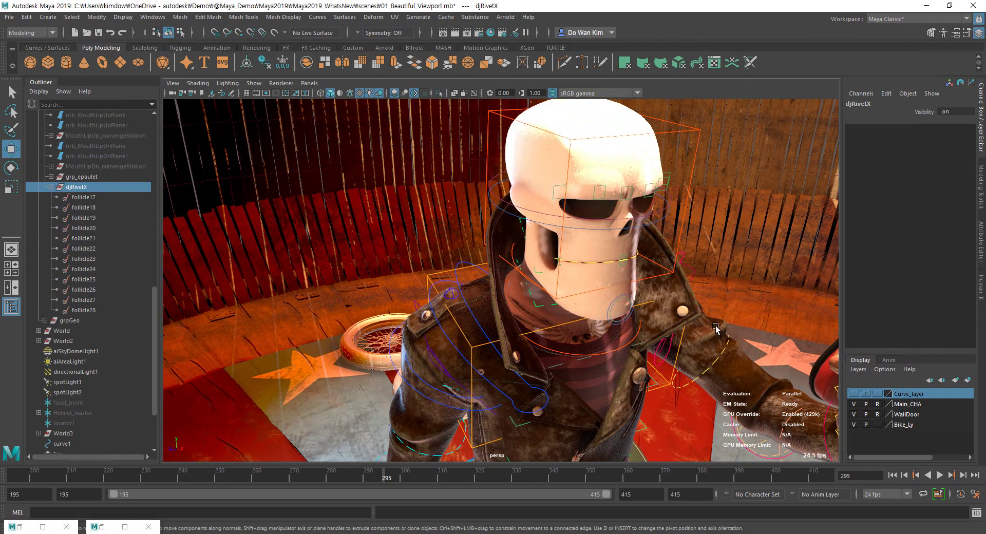
pyautogui.click(892, 475)
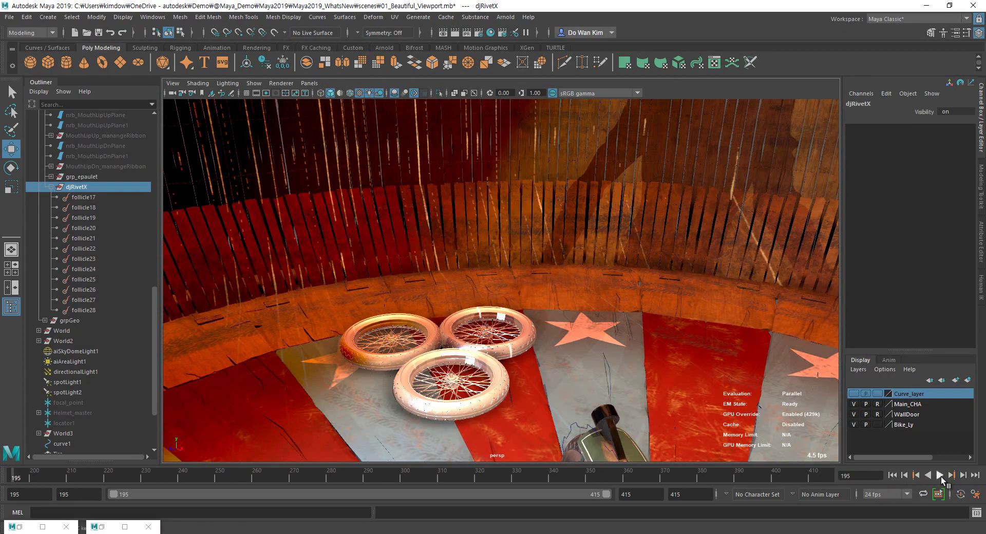
pyautogui.click(940, 475)
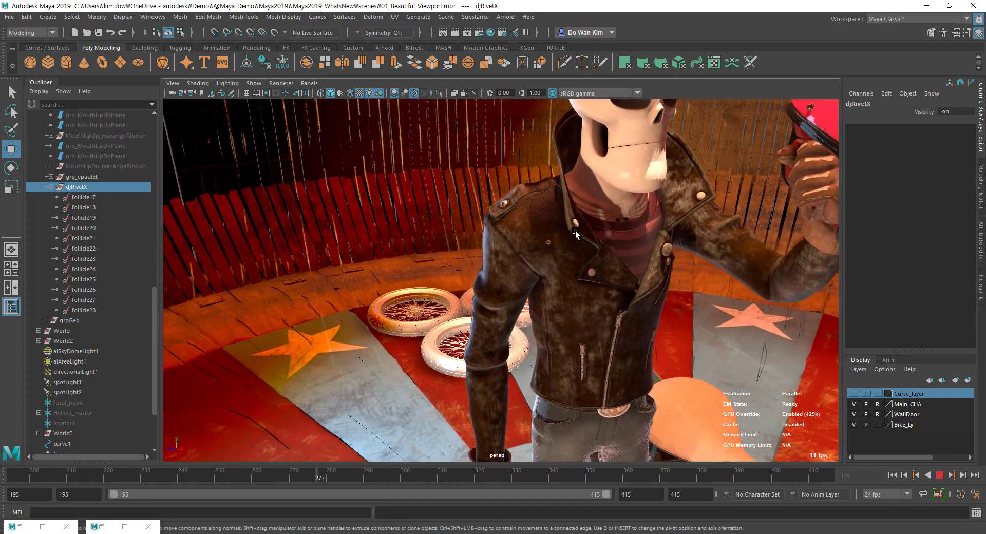
pyautogui.click(940, 476)
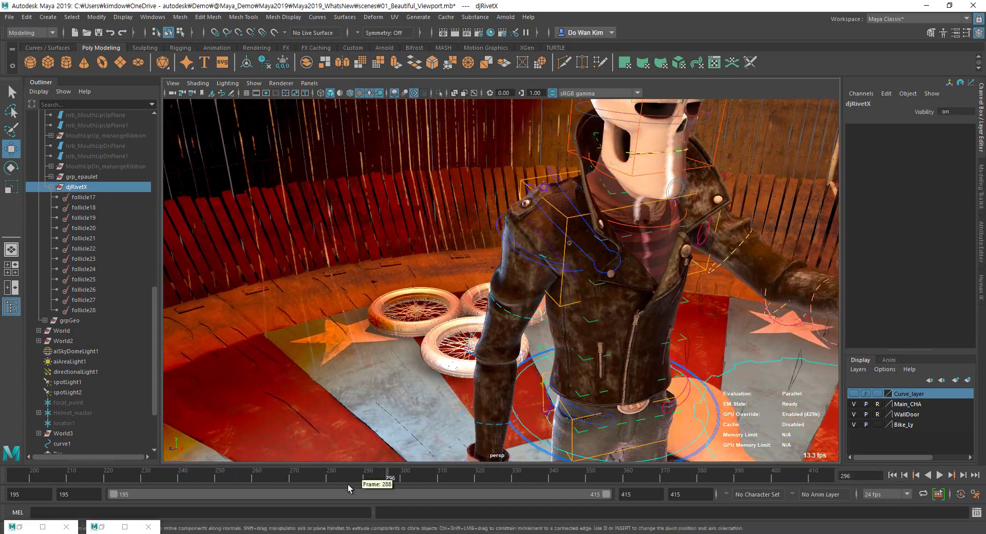
pyautogui.hotkey('alt', 'v')
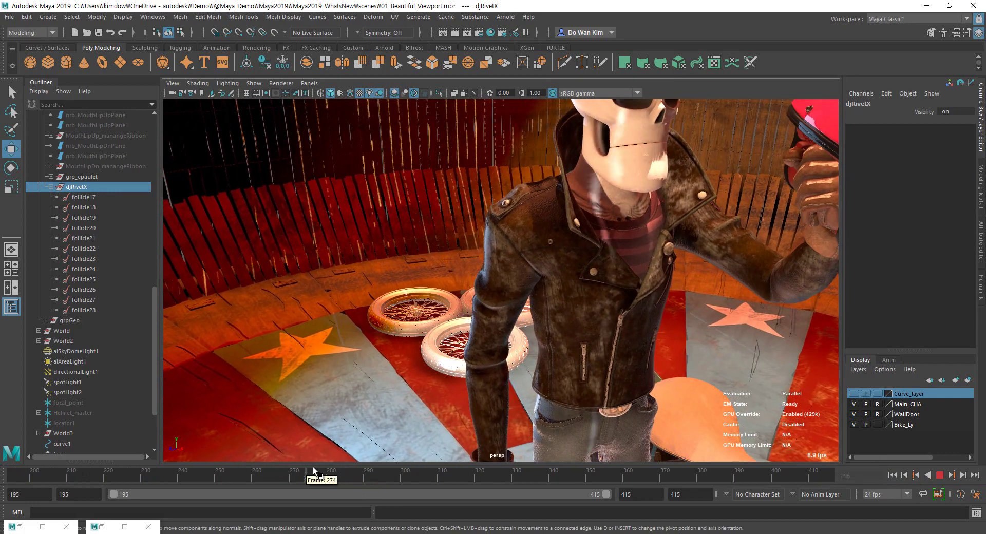
pyautogui.click(340, 468)
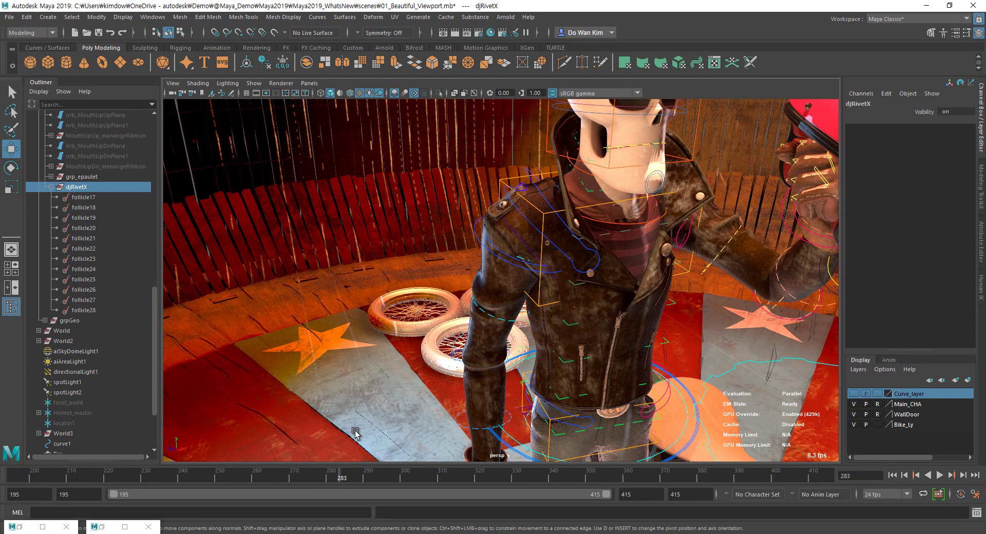
# - Switch the viewport to the CenterCam perspective camera
pyautogui.click(282, 83)
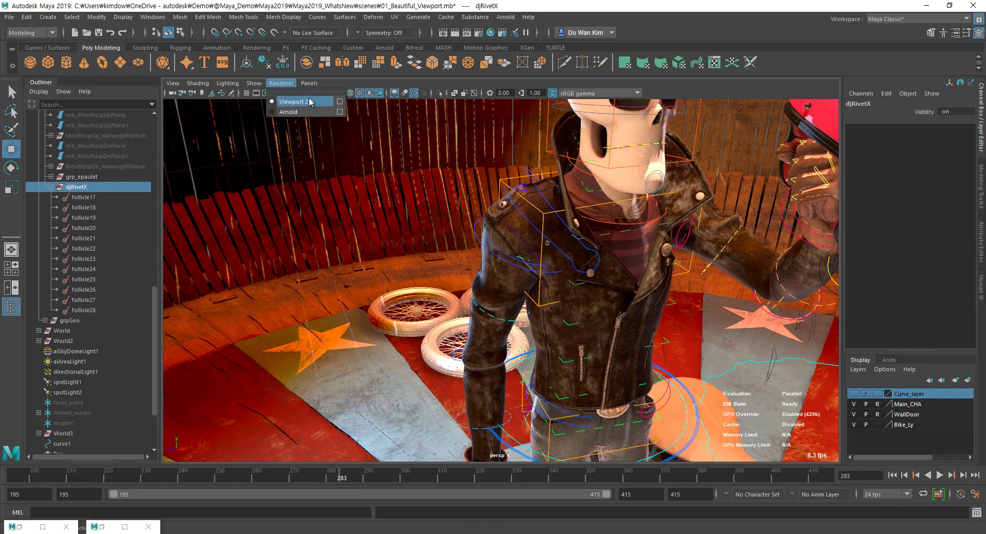
pyautogui.click(310, 83)
pyautogui.moveTo(354, 94)
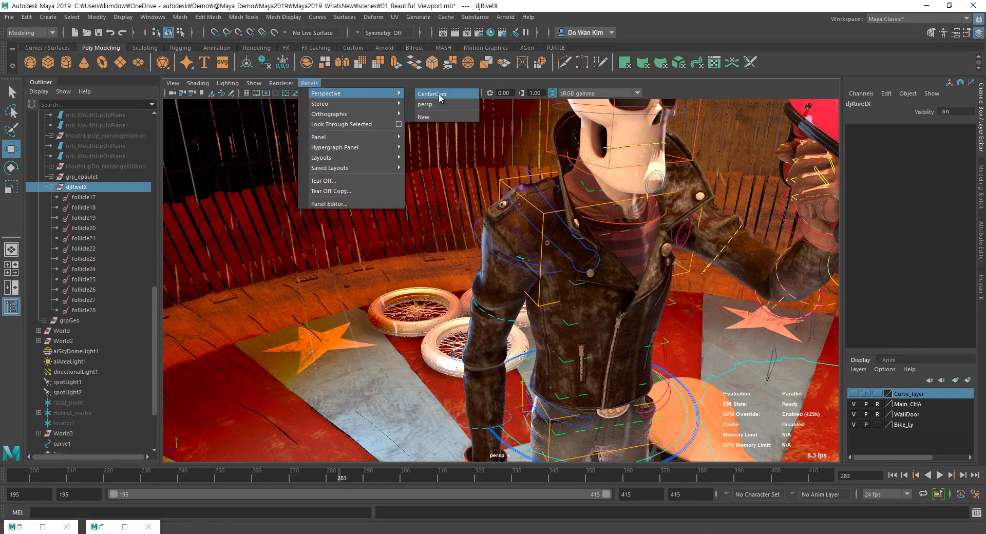
pyautogui.click(439, 94)
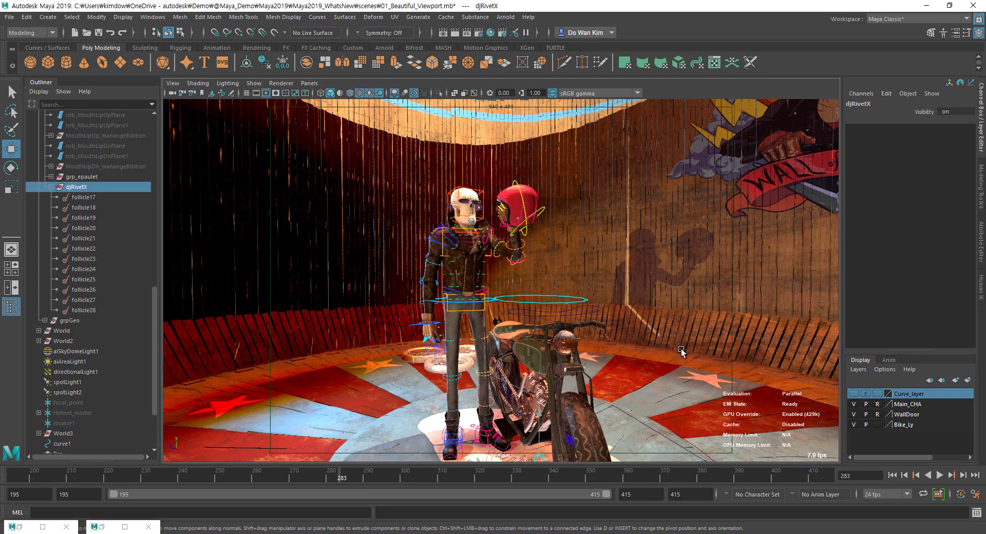
# - Play the animation, stop at frame 303, and delete the djRivetX rivet group
pyautogui.hotkey('alt', 'v')
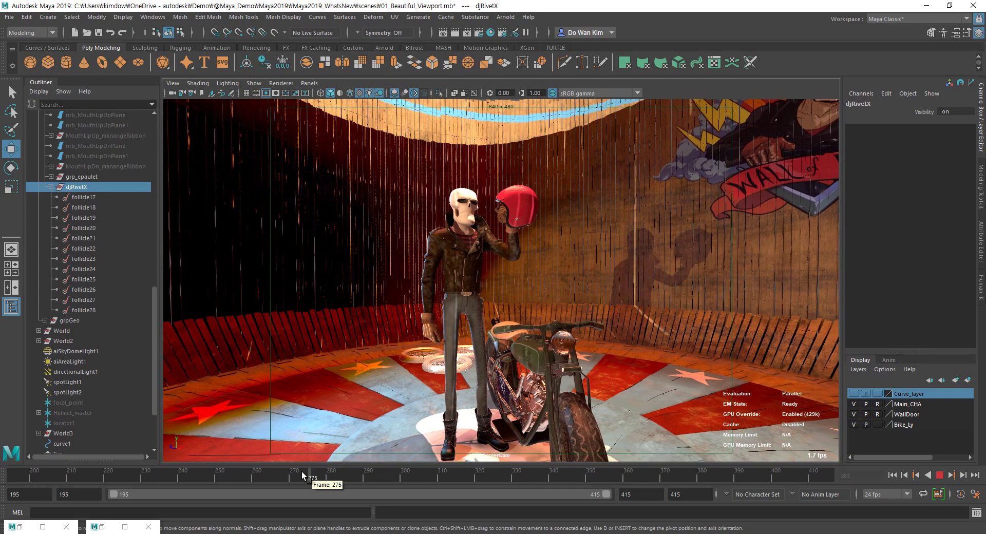
pyautogui.click(412, 477)
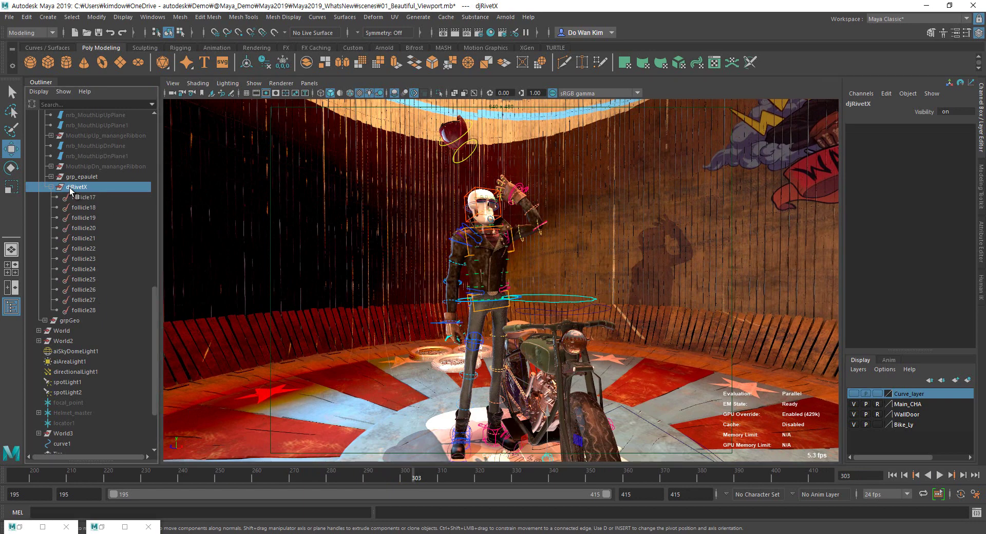
pyautogui.hotkey('shift', 'p')
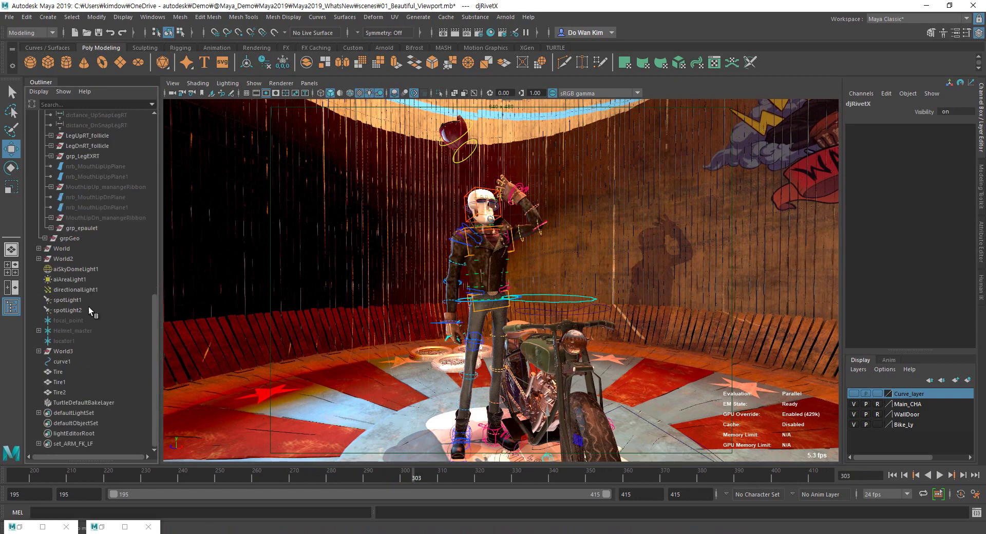
# - Restore the Profiler, play the animation from the start, record a new profile during playback, and stop both at frame 246
pyautogui.click(19, 528)
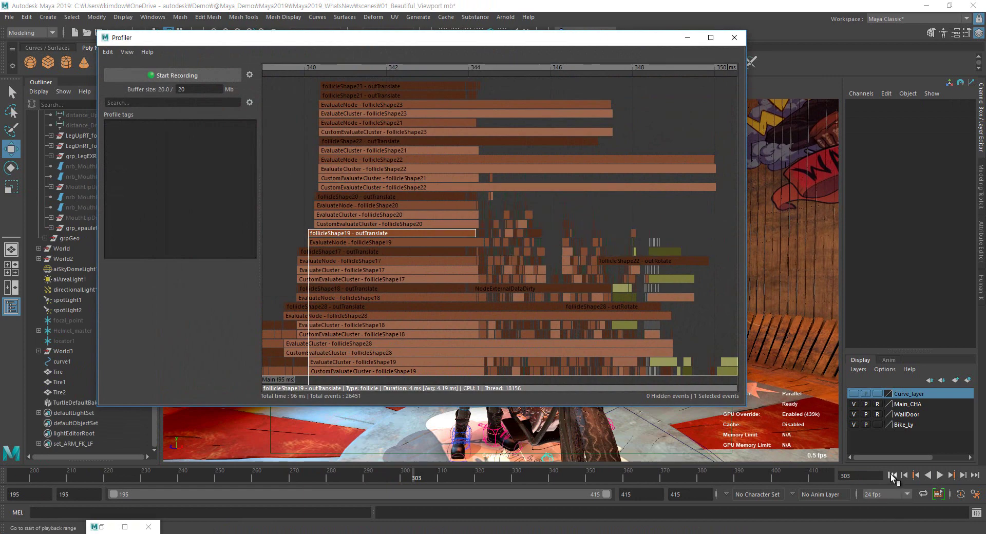
pyautogui.click(940, 476)
pyautogui.click(195, 75)
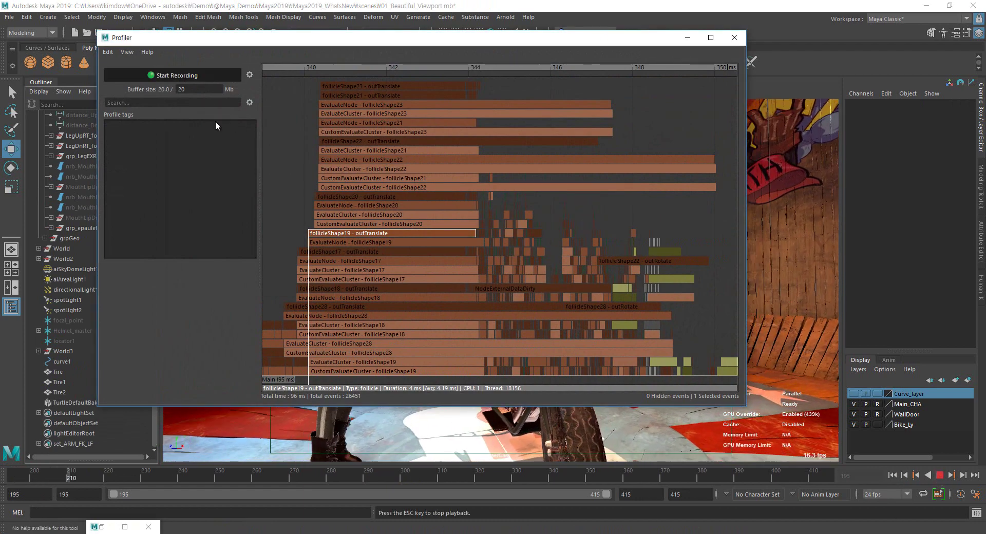
pyautogui.click(400, 237)
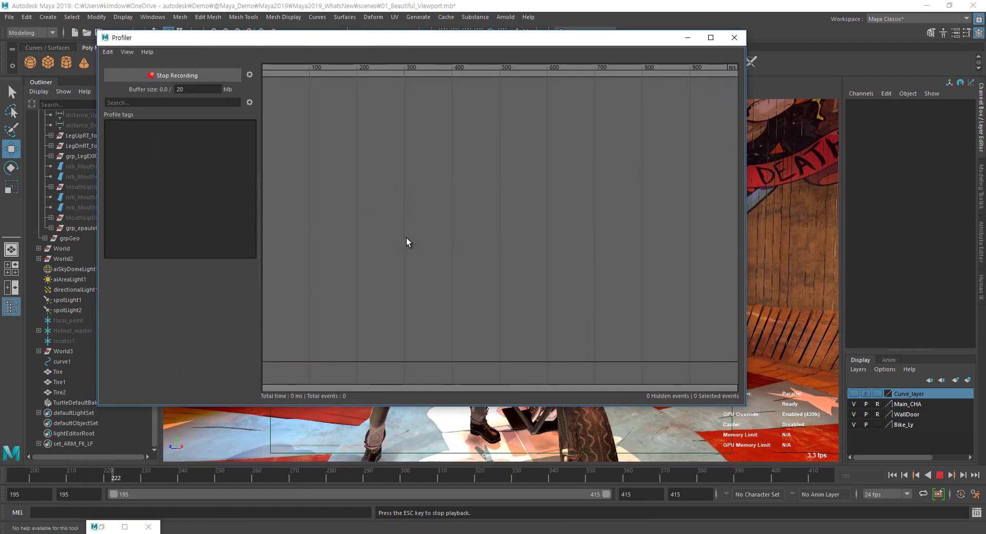
pyautogui.click(940, 476)
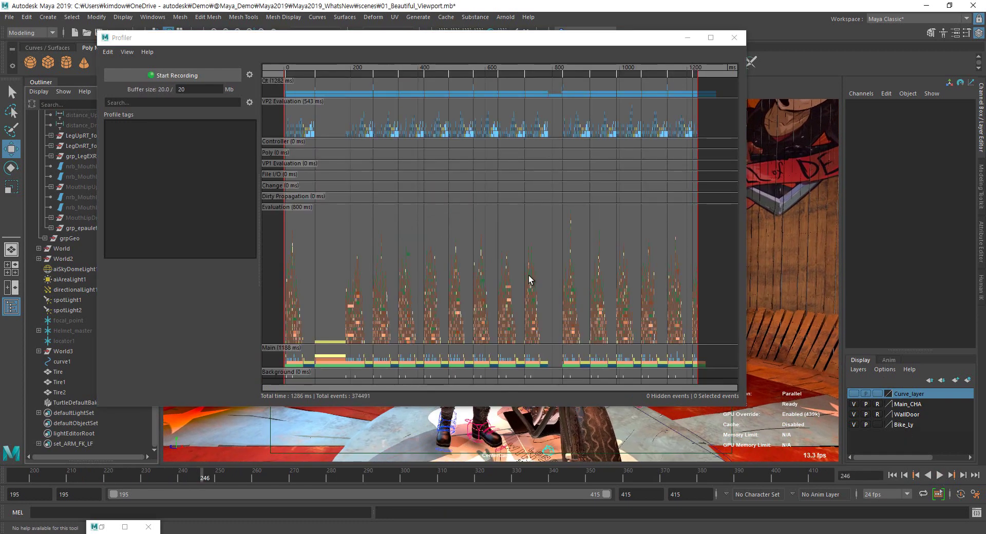
# - Frame one animation frame's events starting around 400 ms in the Profiler and examine its follicle evaluation events
pyautogui.click(438, 74)
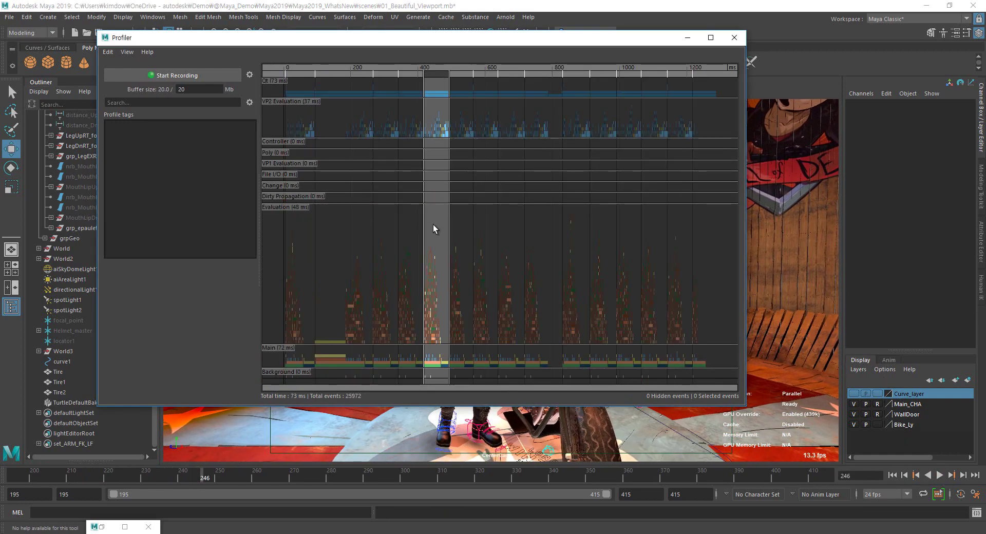
pyautogui.press('f')
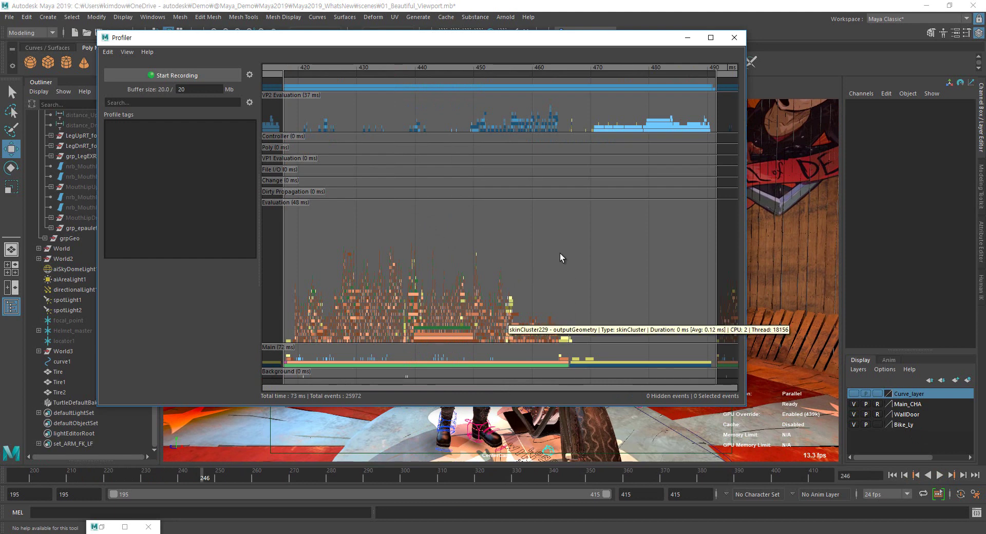
pyautogui.moveTo(505, 343)
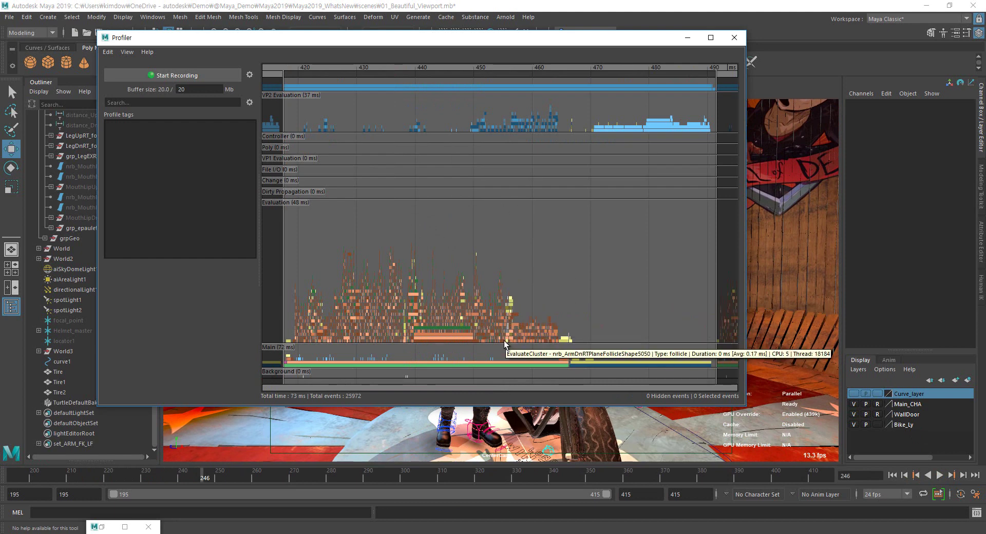
pyautogui.moveTo(515, 304)
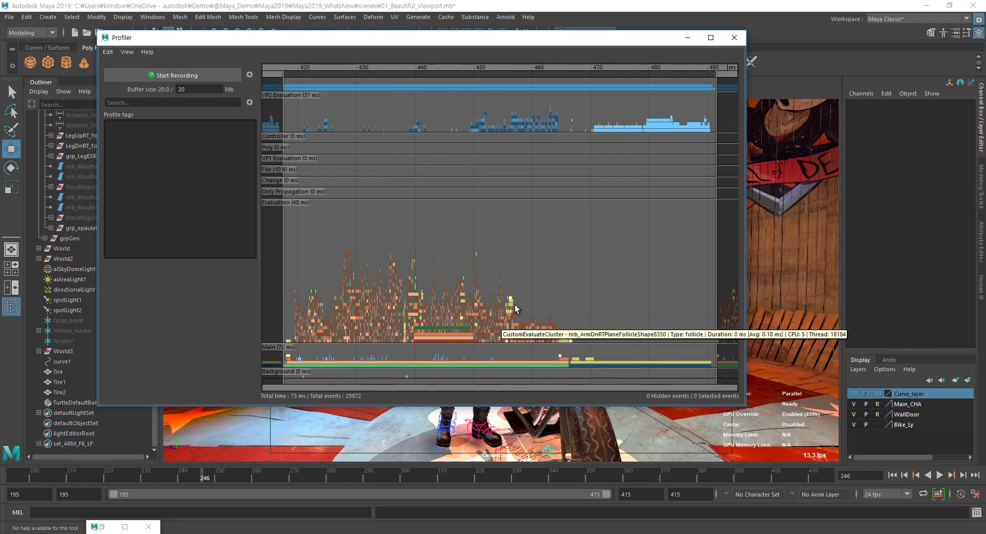
# - Select and frame the long EvaluateNode and EvaluateNodesInCluster events of ikHandle1, returning to the wider event view
pyautogui.click(430, 335)
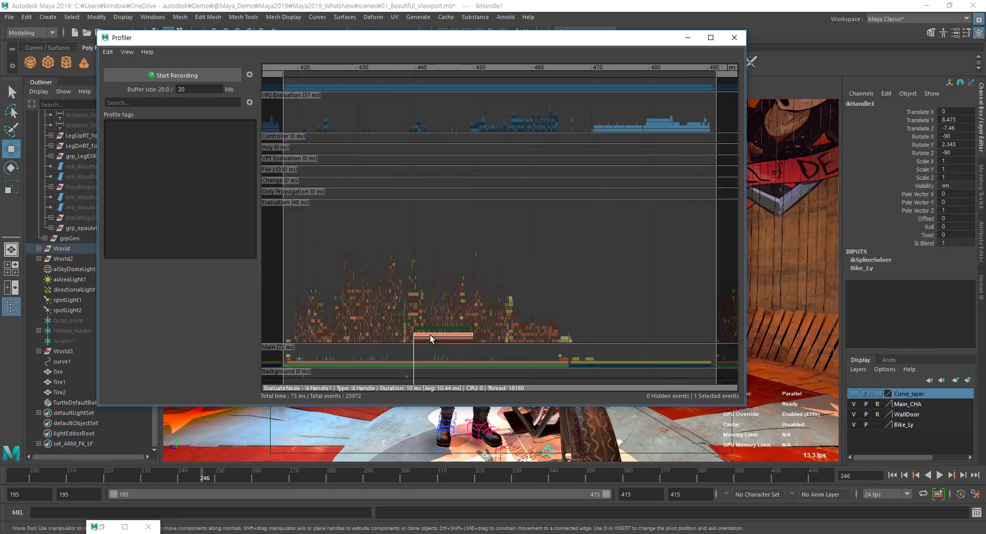
pyautogui.press('f')
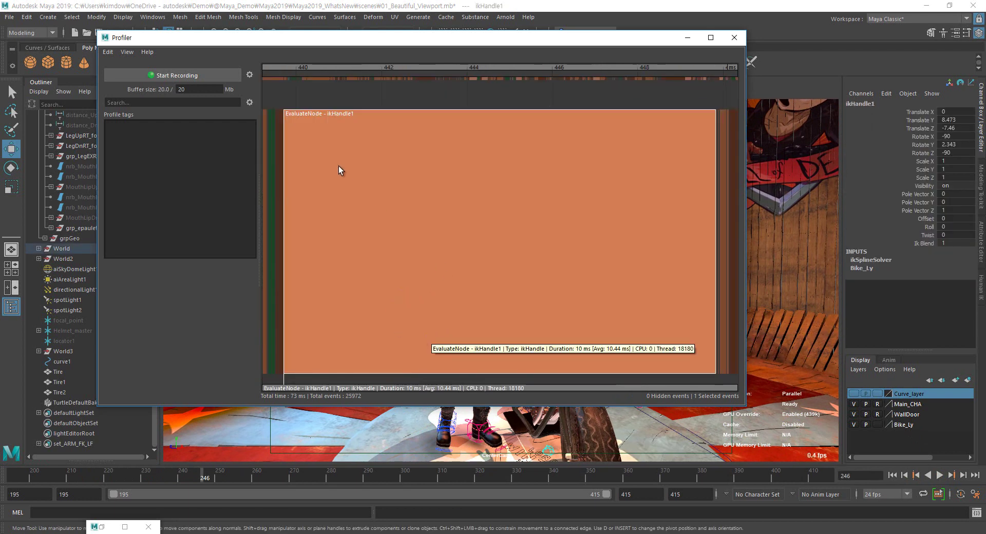
pyautogui.press('a')
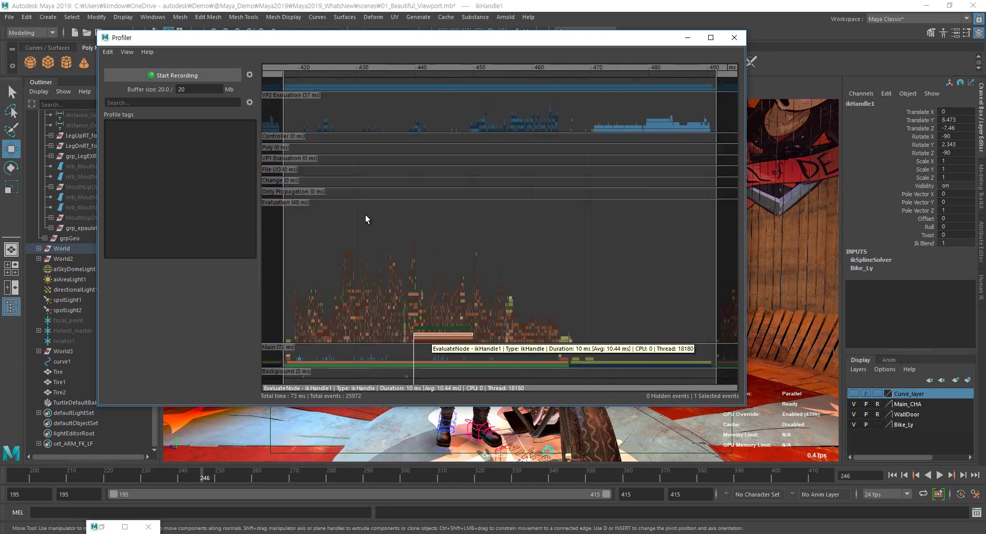
pyautogui.click(418, 337)
pyautogui.press('f')
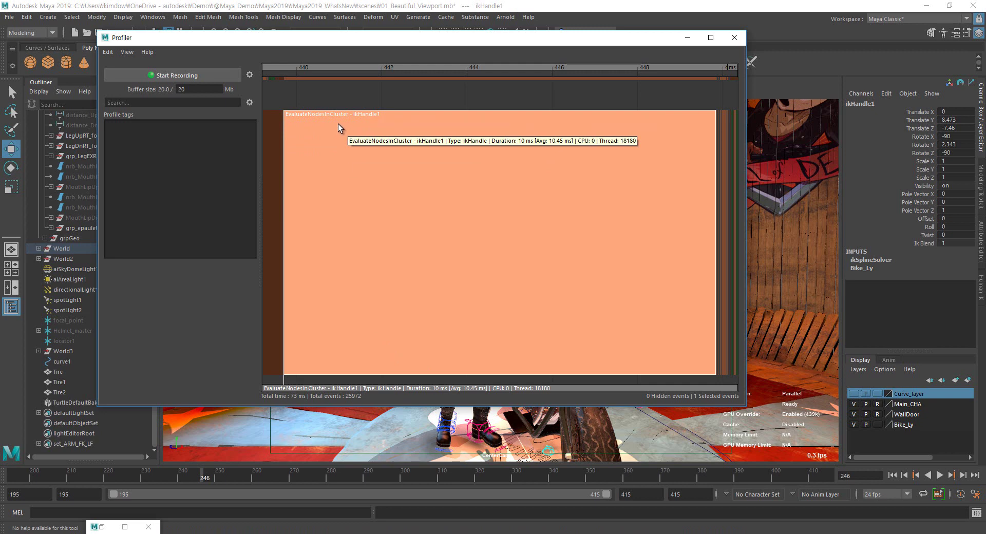
pyautogui.press('a')
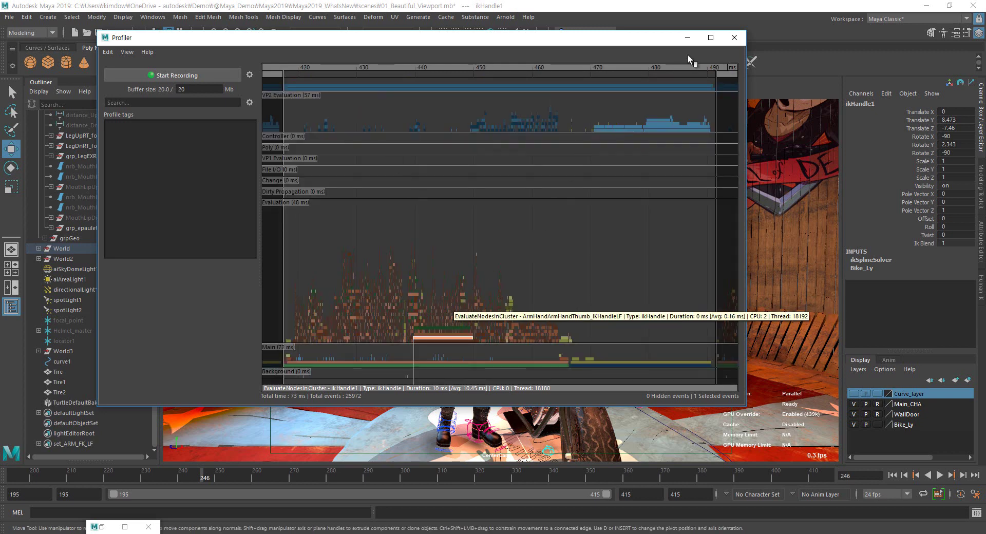
# - Minimize the Profiler, switch to the persp camera, and select the ffd1Lattice around the motorcycle's drive chain
pyautogui.click(688, 38)
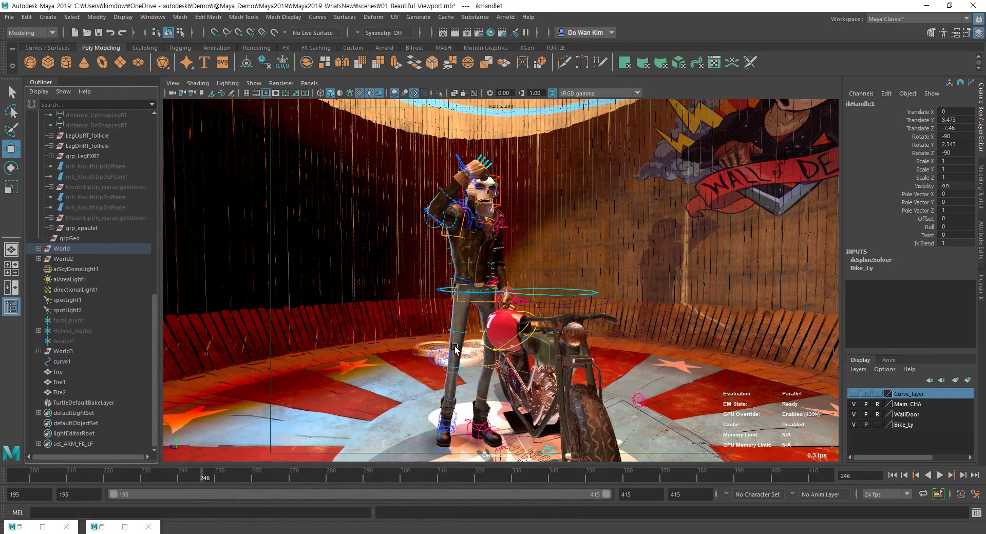
pyautogui.press('space')
pyautogui.moveTo(453, 330); pyautogui.dragTo(472, 289)
pyautogui.keyDown('alt'); pyautogui.moveTo(457, 375); pyautogui.dragTo(499, 416); pyautogui.keyUp('alt')
pyautogui.click(517, 414)
pyautogui.press('f')
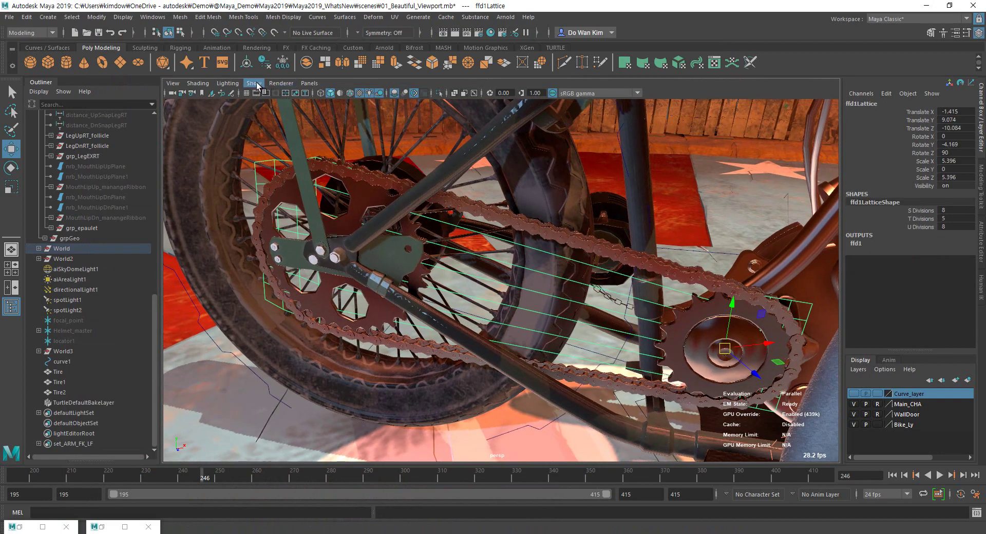
# - Activate the Select tool and turn on wireframe on shaded display in the viewport
pyautogui.click(11, 94)
pyautogui.doubleClick(12, 95)
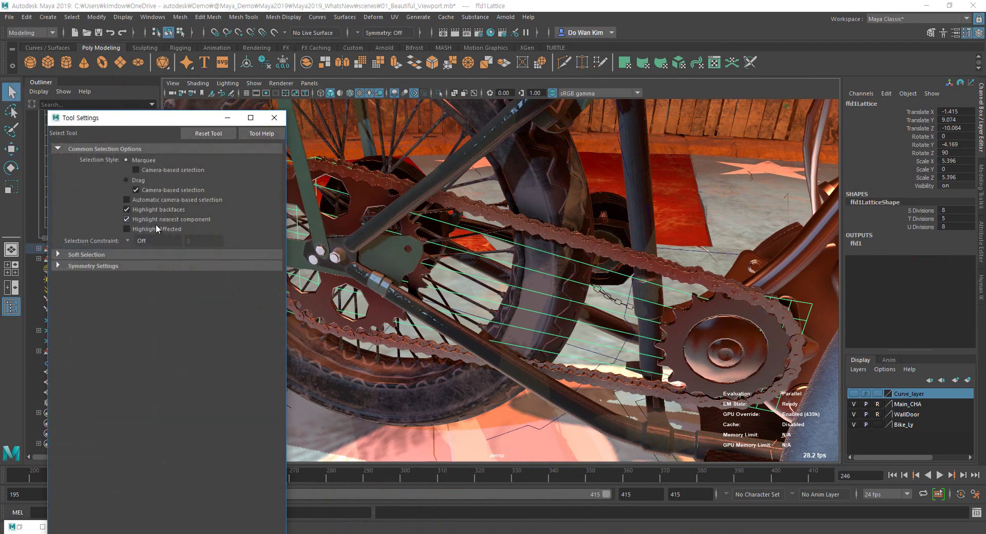
pyautogui.click(274, 118)
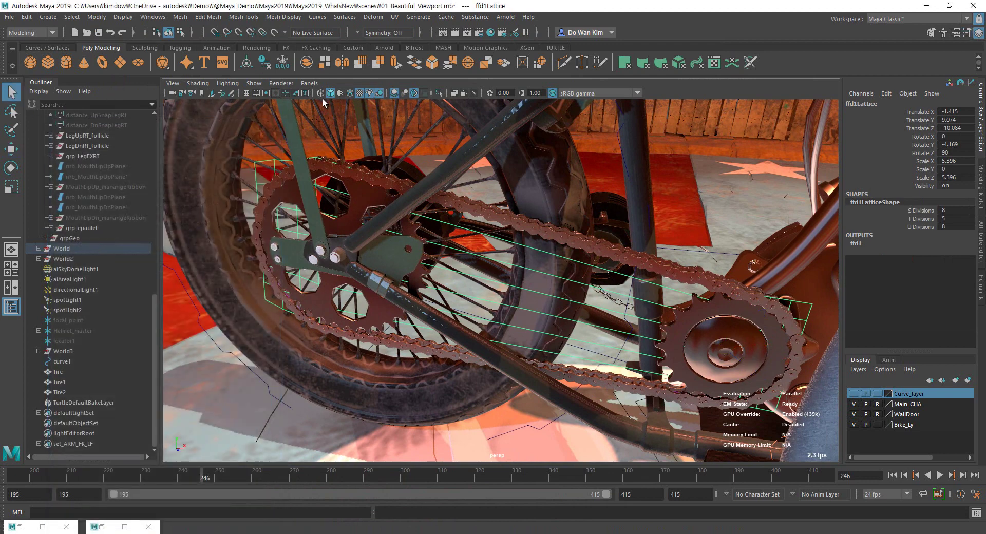
pyautogui.click(349, 93)
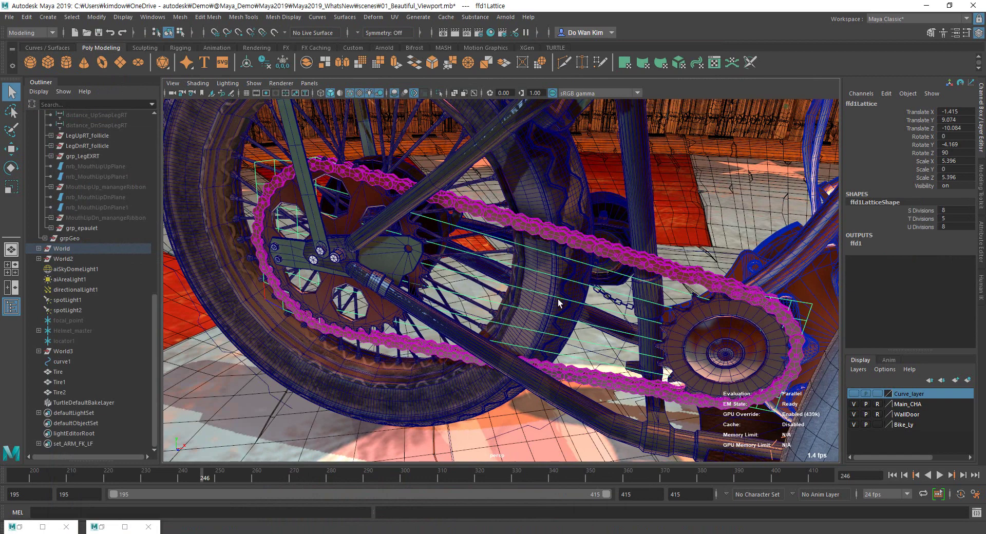
# - Select the chain link transform3_46 and watch the motorcycle during playback, stopping at frame 352
pyautogui.keyDown('alt'); pyautogui.moveTo(612, 307); pyautogui.dragTo(578, 252); pyautogui.keyUp('alt')
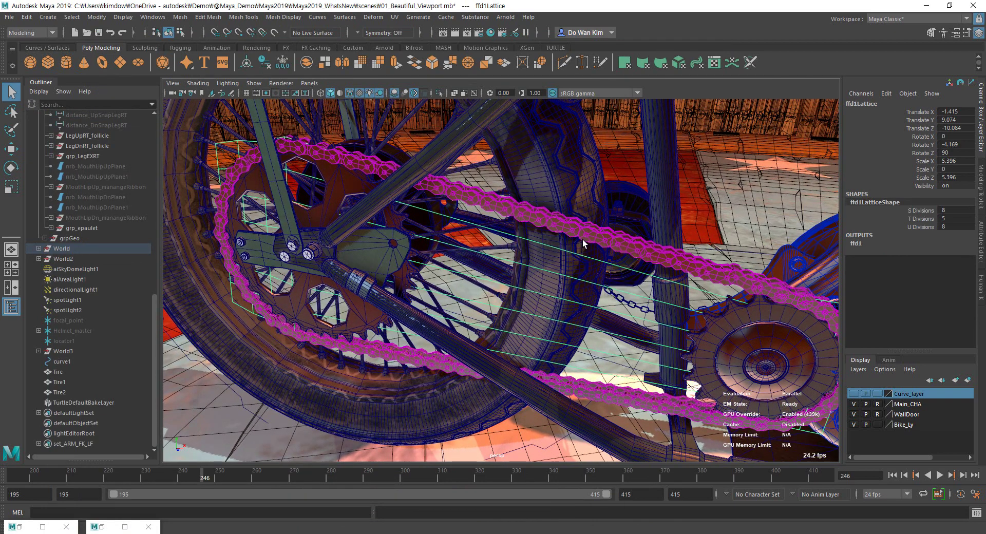
pyautogui.click(583, 240)
pyautogui.click(651, 258)
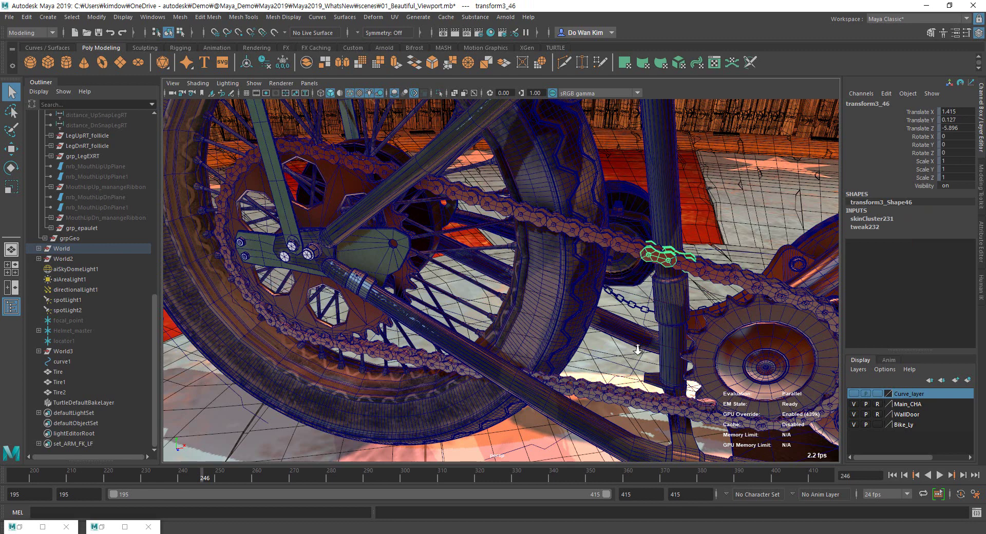
pyautogui.keyDown('alt'); pyautogui.moveTo(636, 349); pyautogui.dragTo(649, 363); pyautogui.keyUp('alt')
pyautogui.keyDown('alt'); pyautogui.moveTo(567, 343); pyautogui.dragTo(598, 462); pyautogui.keyUp('alt')
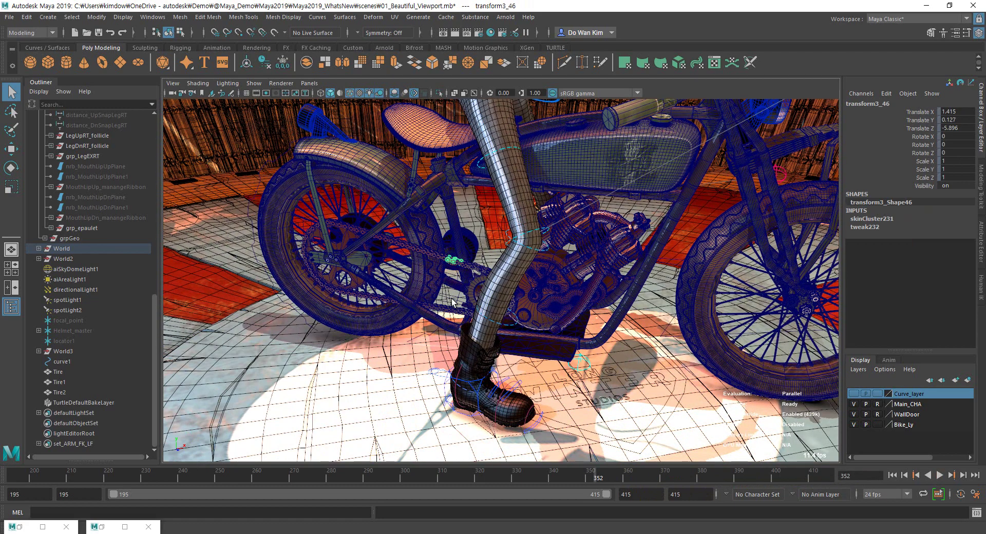
pyautogui.click(285, 84)
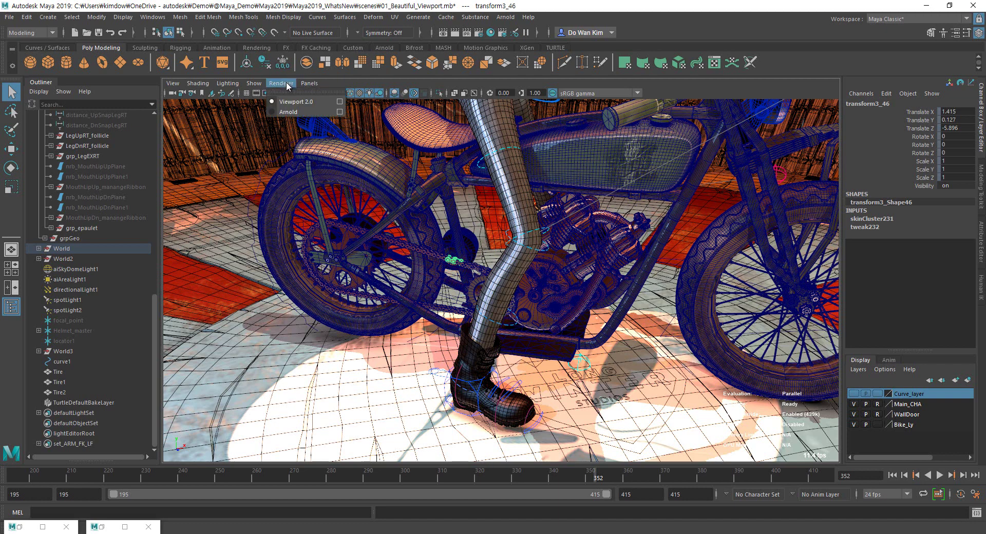
pyautogui.click(285, 83)
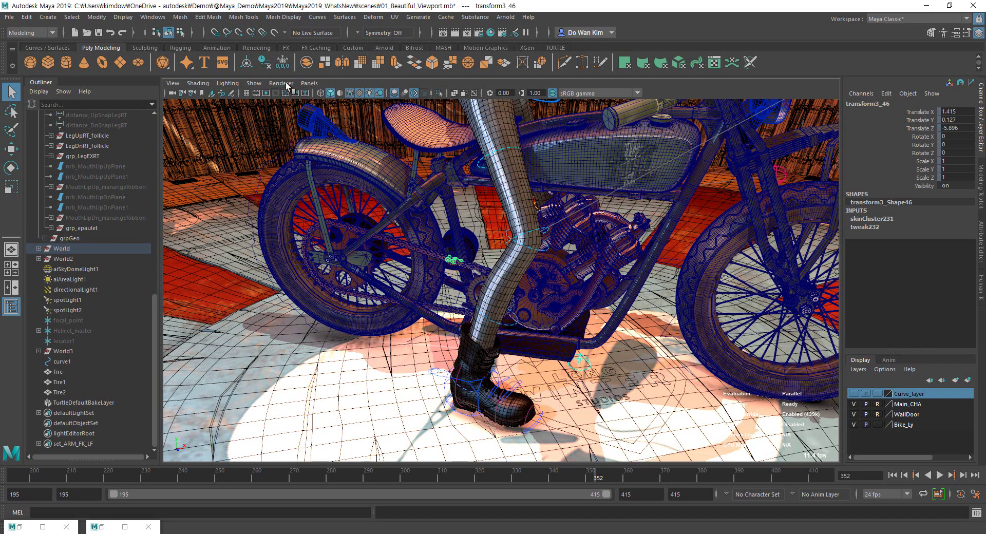
# - Reveal the selected chain link in the Outliner and parent its group snapshot2Group to the front sprocket gearA
pyautogui.press('f')
pyautogui.keyDown('alt'); pyautogui.moveTo(632, 269); pyautogui.dragTo(106, 245, button='right'); pyautogui.keyUp('alt')
pyautogui.press('f')
pyautogui.scroll(10, 95, 261)
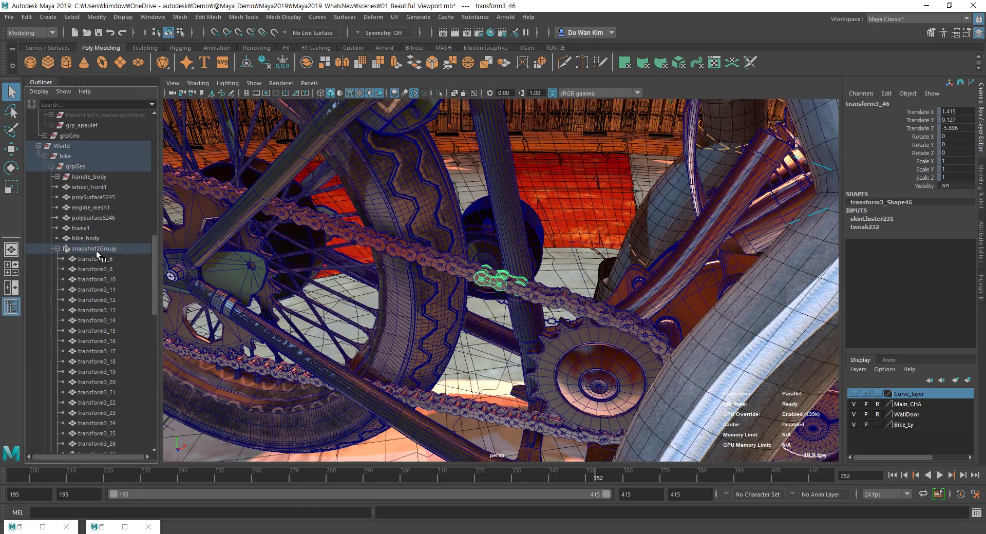
pyautogui.scroll(1, 96, 251)
pyautogui.click(144, 249)
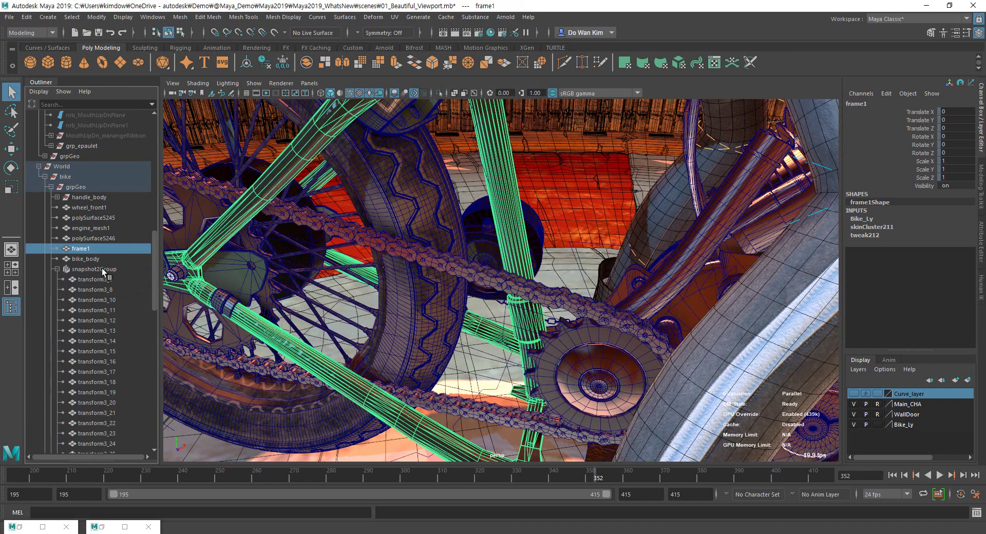
pyautogui.click(102, 269)
pyautogui.press('f')
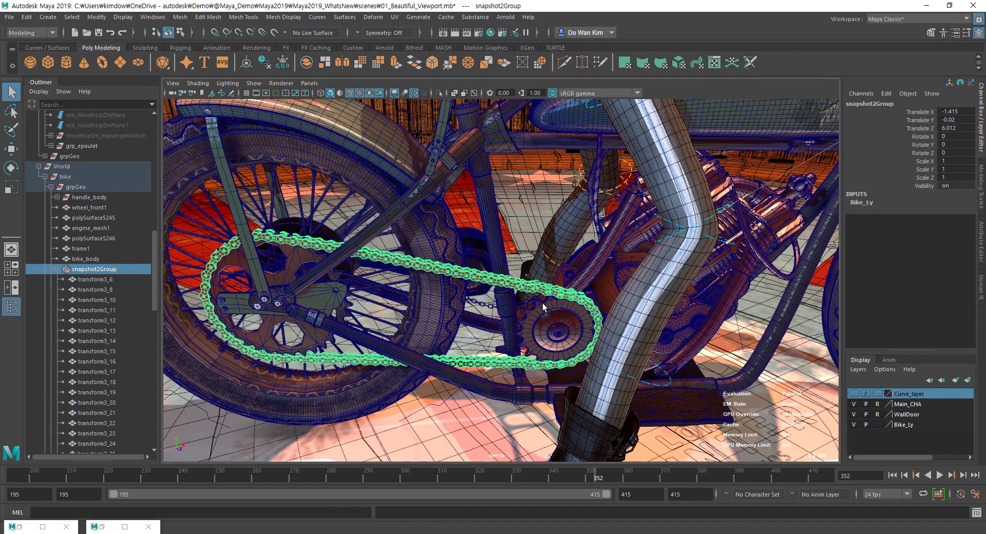
pyautogui.click(531, 321)
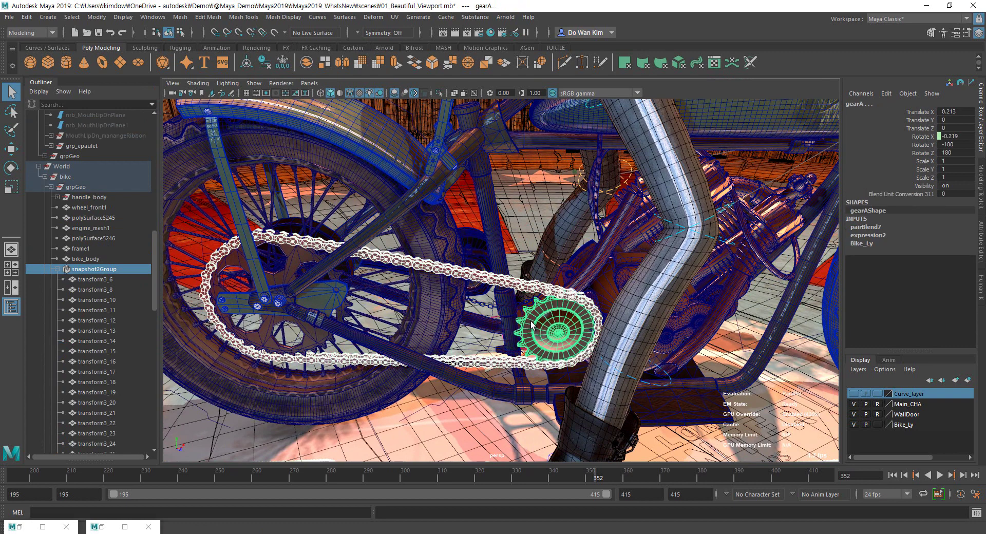
pyautogui.press('Up')
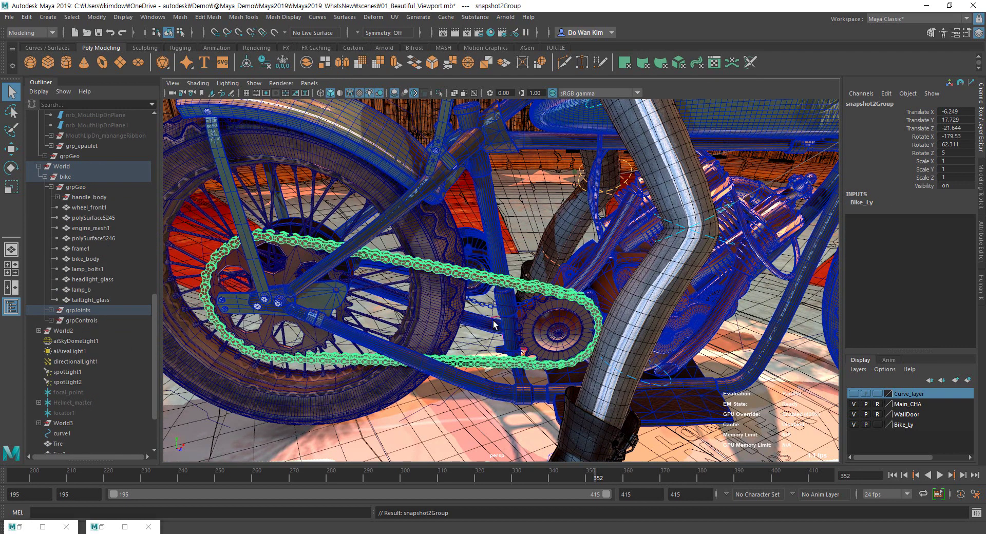
# - Reveal the chain's lattice in the Outliner and delete cadena, ffd1Lattice and ffd1Base from the chain1 group
pyautogui.click(460, 325)
pyautogui.press('f')
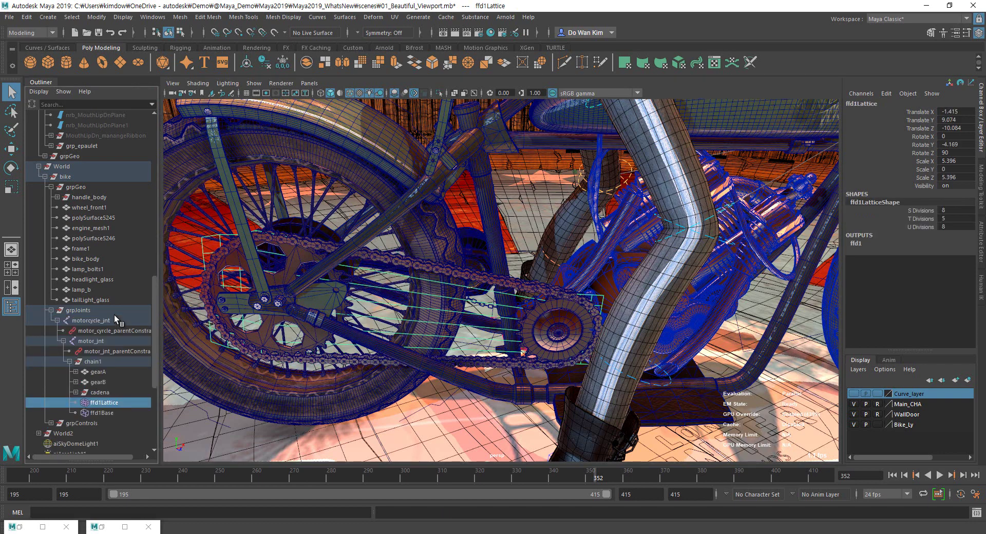
pyautogui.click(98, 393)
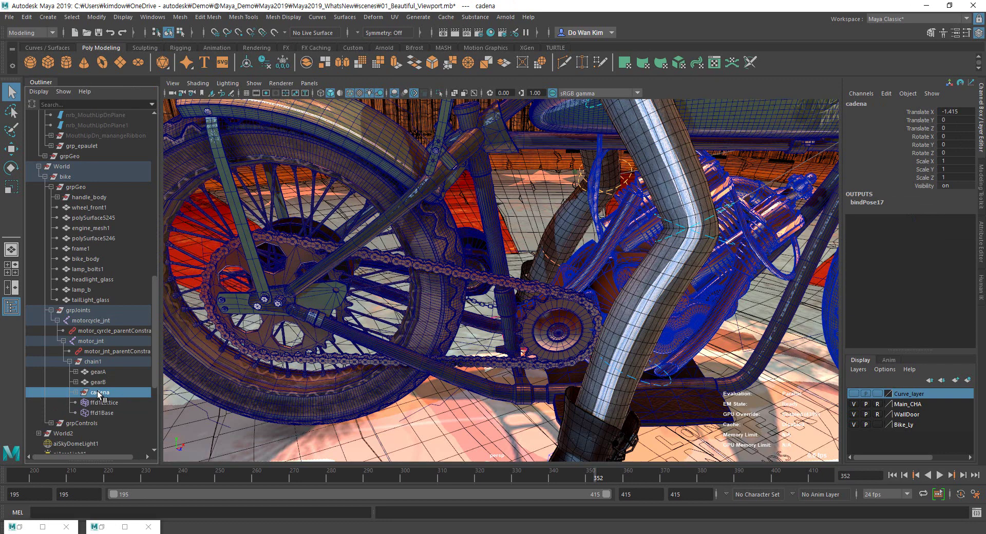
pyautogui.press('Delete')
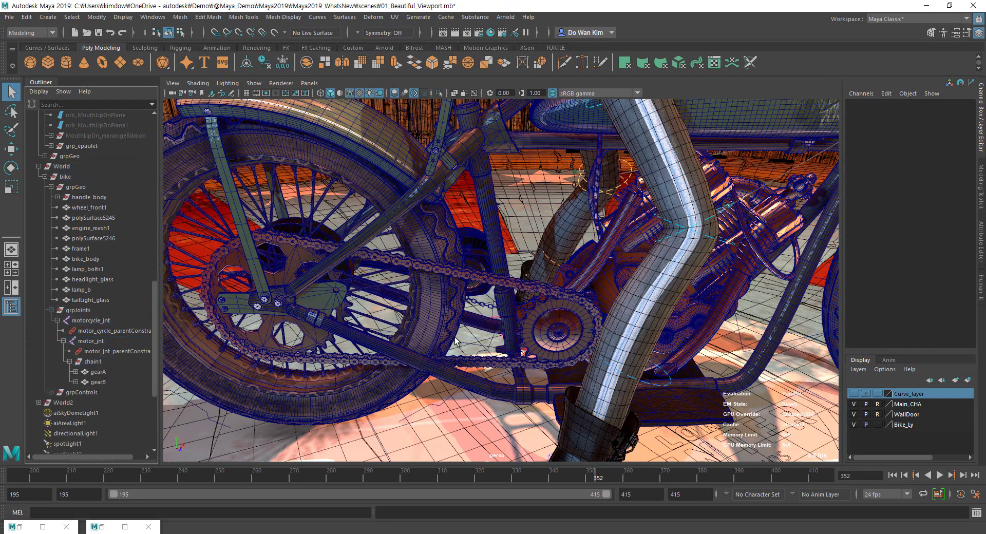
# - Play the animation to check the motorcycle chain, stop at frame 388 and turn off wireframe on shaded display
pyautogui.click(468, 349)
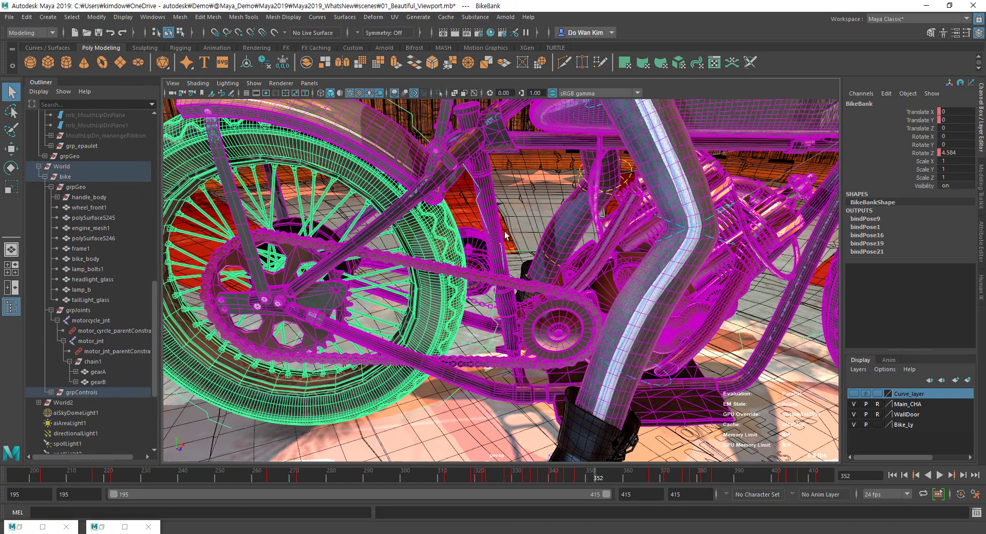
pyautogui.click(531, 229)
pyautogui.hotkey('alt', 'v')
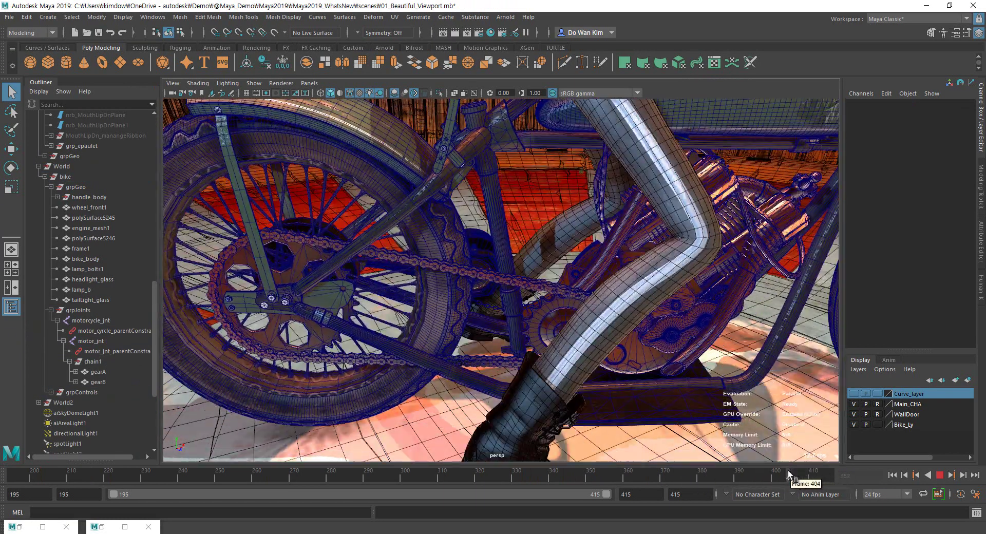
pyautogui.moveTo(773, 472); pyautogui.dragTo(730, 471)
pyautogui.keyDown('alt'); pyautogui.moveTo(493, 355); pyautogui.dragTo(338, 132, button='right'); pyautogui.keyUp('alt')
pyautogui.click(348, 94)
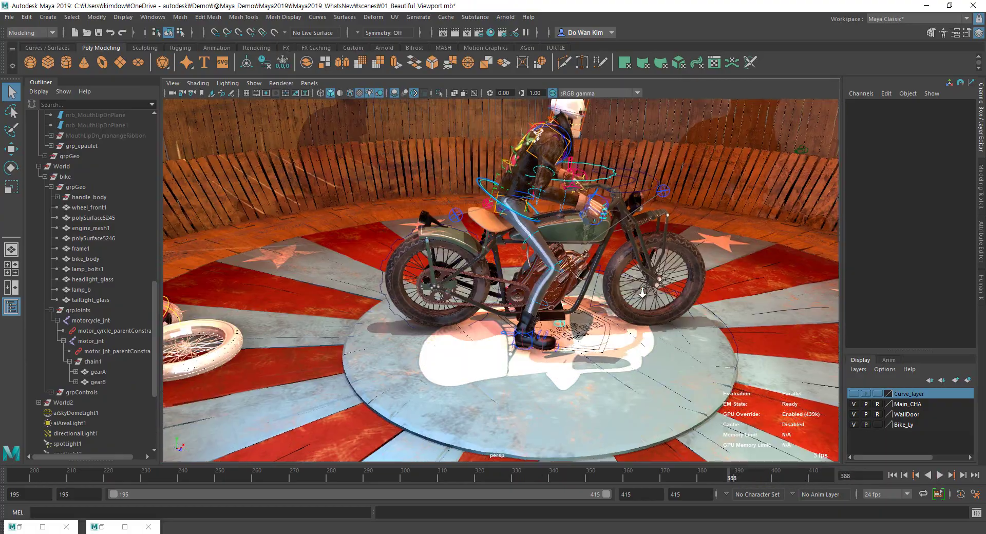
pyautogui.keyDown('alt'); pyautogui.moveTo(616, 310); pyautogui.dragTo(591, 306, button='right'); pyautogui.keyUp('alt')
pyautogui.keyDown('alt'); pyautogui.moveTo(591, 306); pyautogui.dragTo(510, 300); pyautogui.keyUp('alt')
pyautogui.keyDown('alt'); pyautogui.moveTo(511, 300); pyautogui.dragTo(559, 294, button='right'); pyautogui.keyUp('alt')
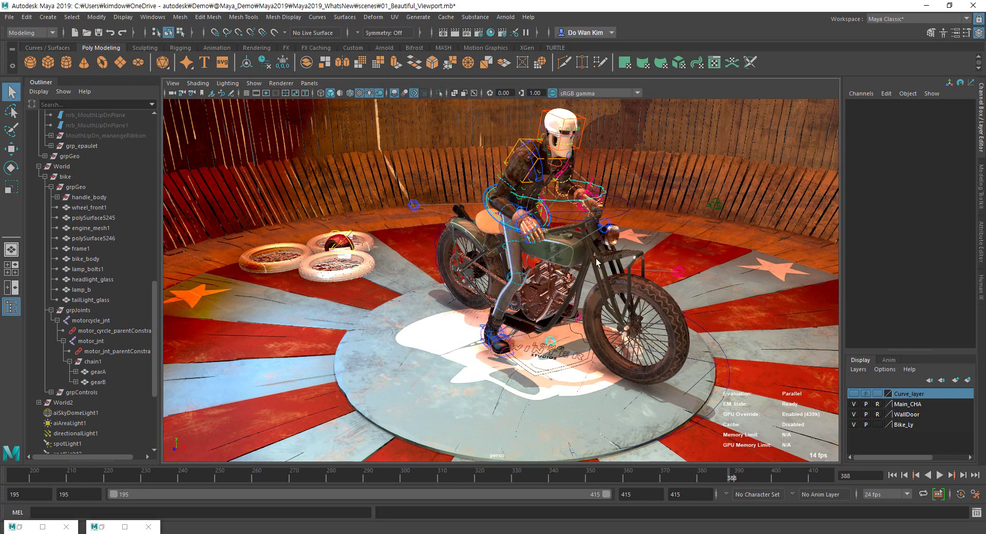
pyautogui.keyDown('alt'); pyautogui.moveTo(596, 260); pyautogui.dragTo(543, 276, button='middle'); pyautogui.keyUp('alt')
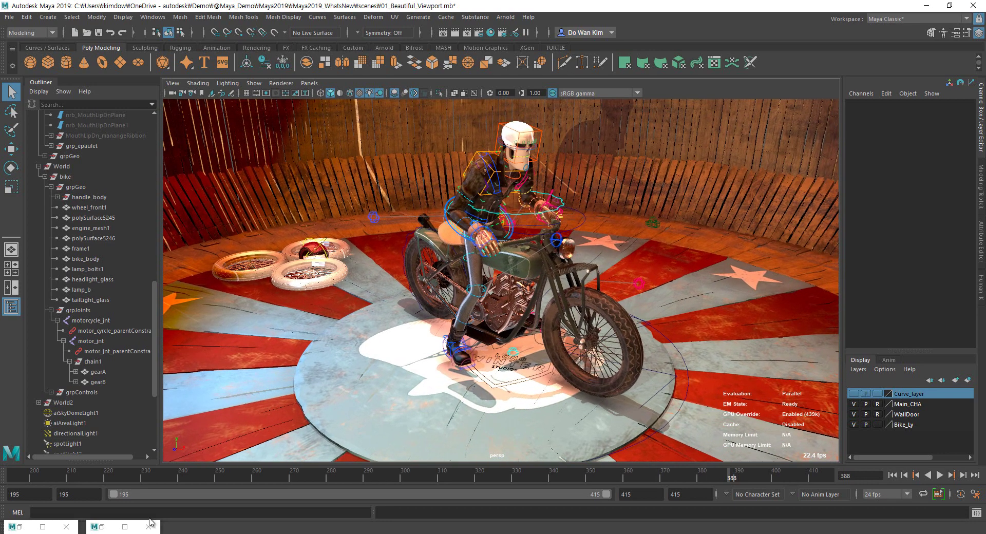
# - Restore the Profiler and record a new session during playback from frame 195, clearing the old data, and stop playback
pyautogui.click(19, 527)
pyautogui.click(893, 476)
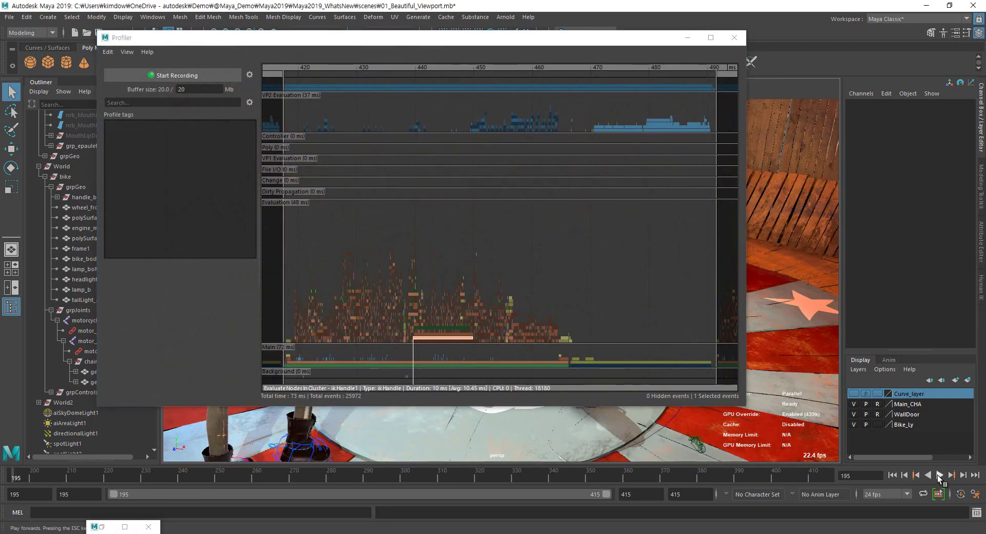
pyautogui.click(939, 476)
pyautogui.click(201, 76)
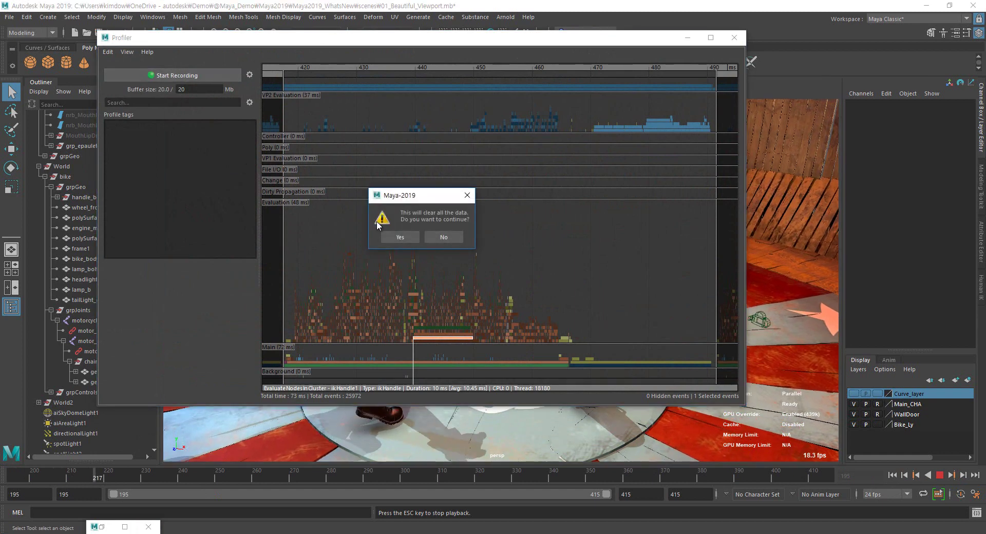
pyautogui.click(400, 237)
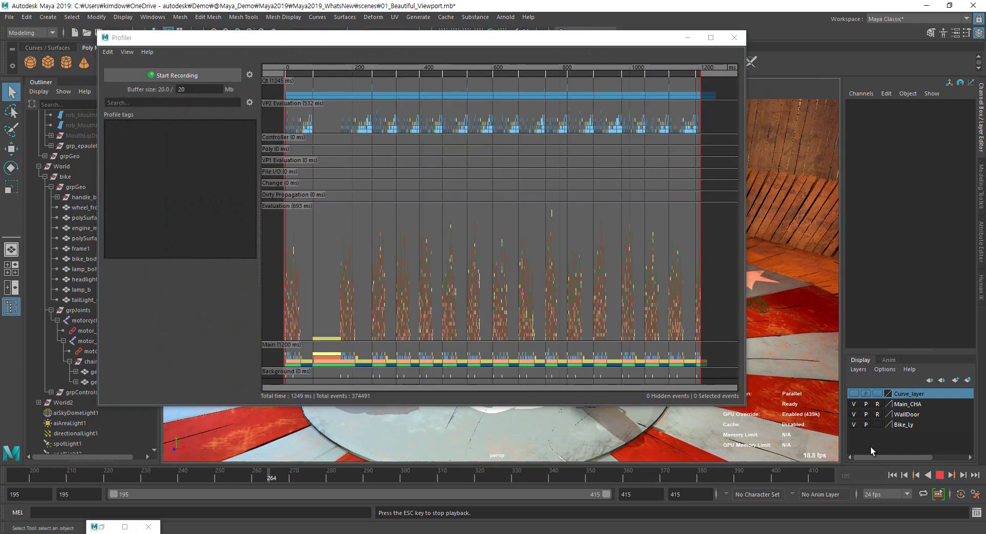
pyautogui.press('Escape')
# - Frame a single playback frame in the Profiler, identify its longest evaluation event, and close the Profiler
pyautogui.click(412, 73)
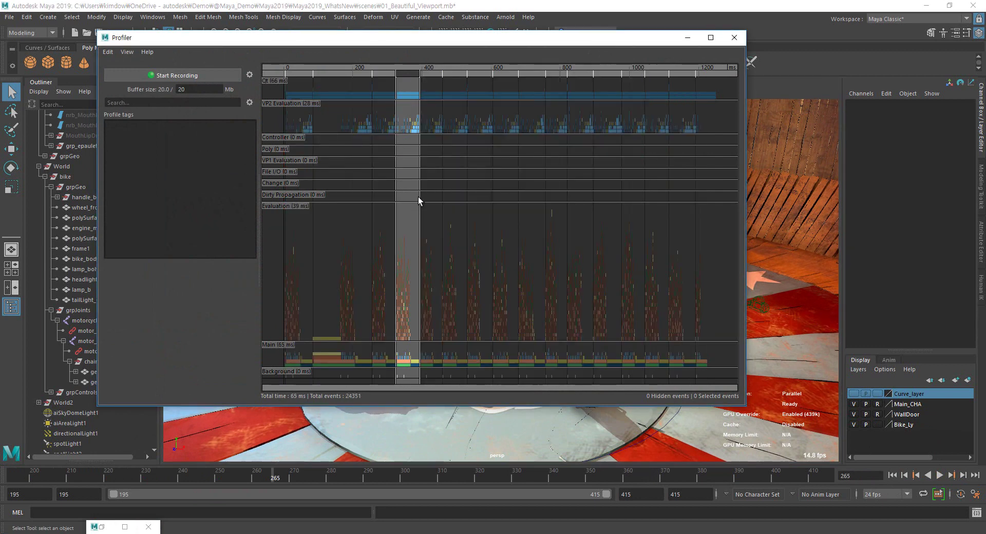
pyautogui.press('f')
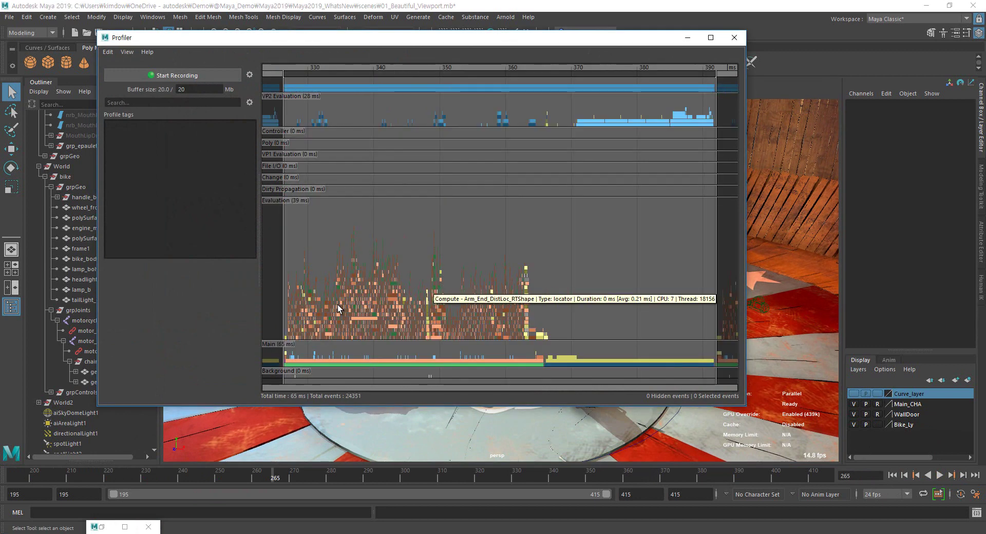
pyautogui.click(357, 319)
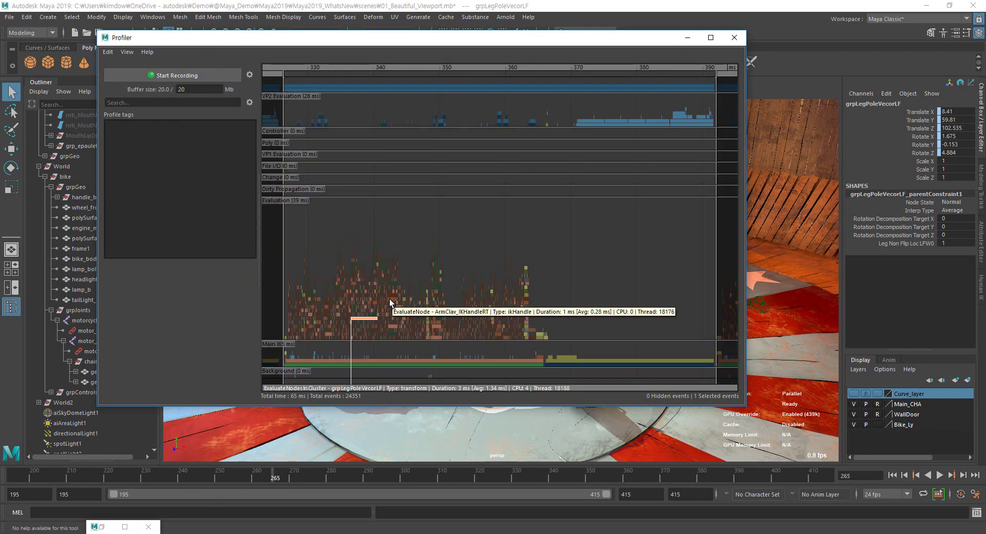
pyautogui.click(455, 236)
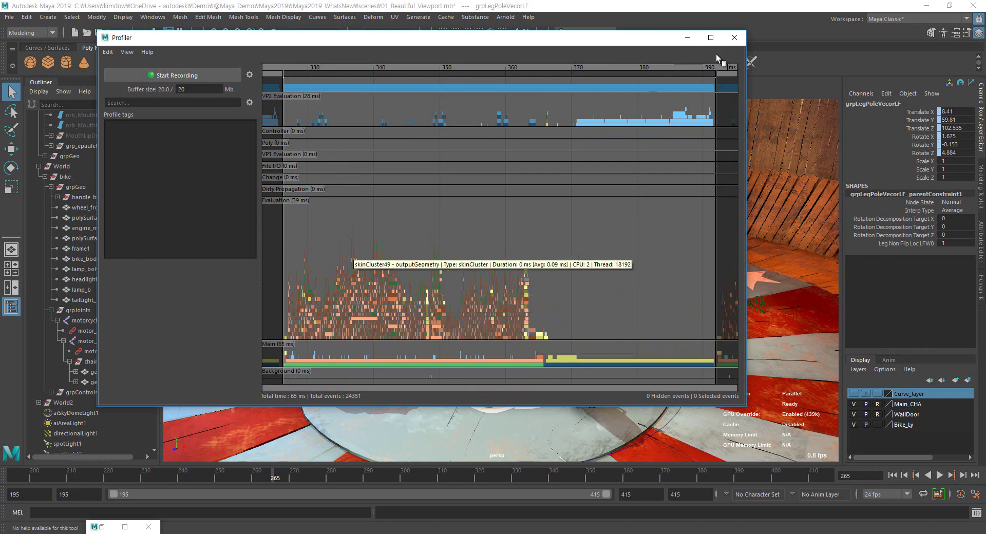
pyautogui.click(735, 38)
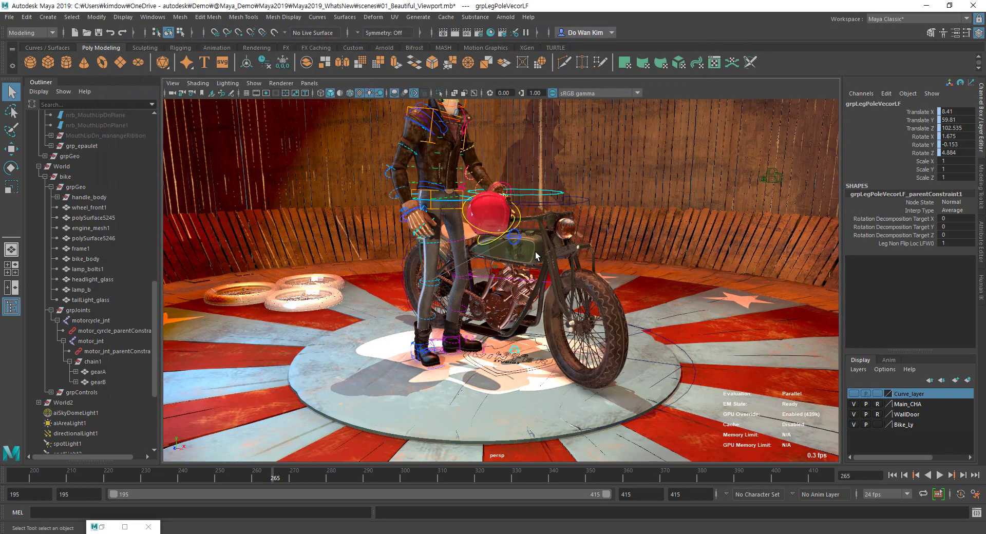
# - Restore the Evaluation Toolkit, launch an enlarged Scene Lint window from it and run all checks on the scene
pyautogui.click(102, 527)
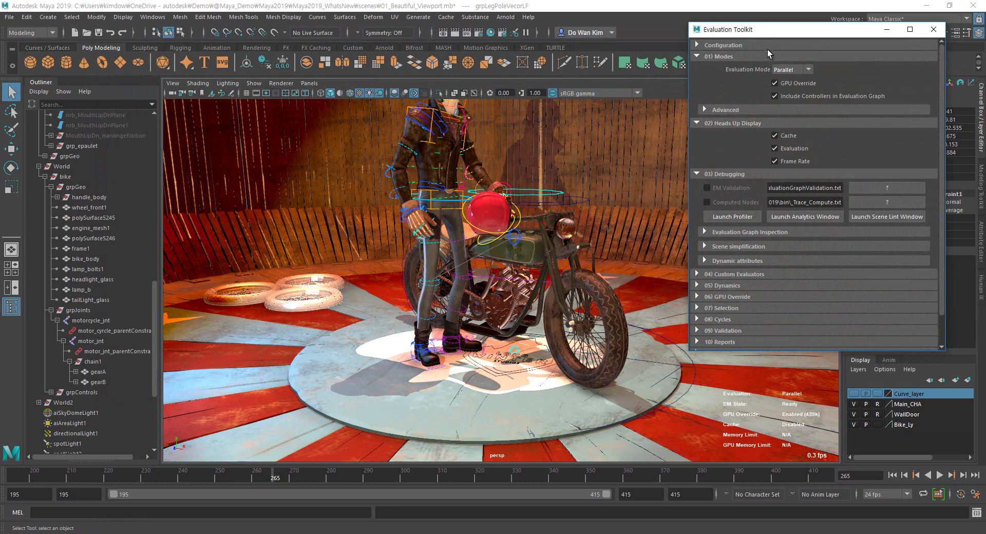
pyautogui.moveTo(780, 30); pyautogui.dragTo(767, 30)
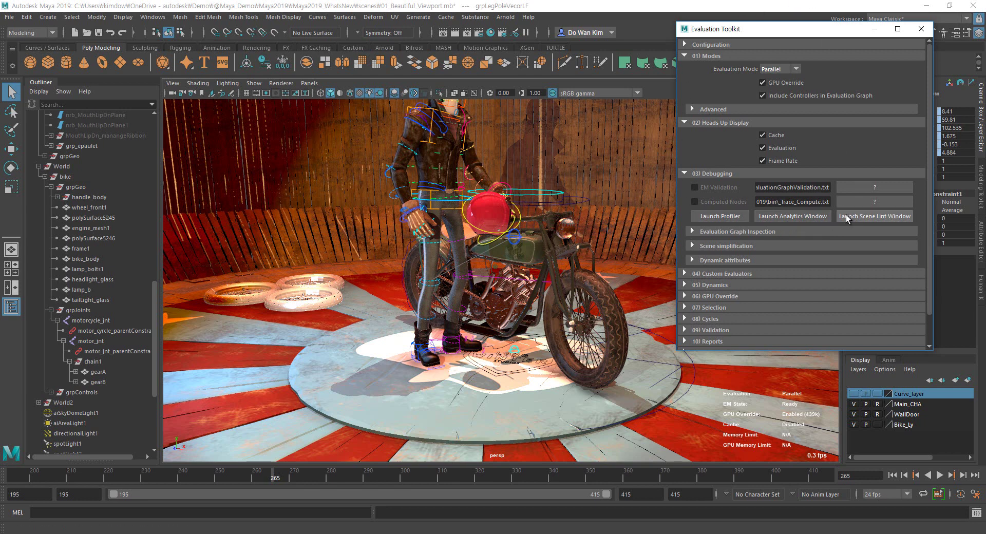
pyautogui.click(875, 216)
pyautogui.moveTo(407, 186); pyautogui.dragTo(457, 106)
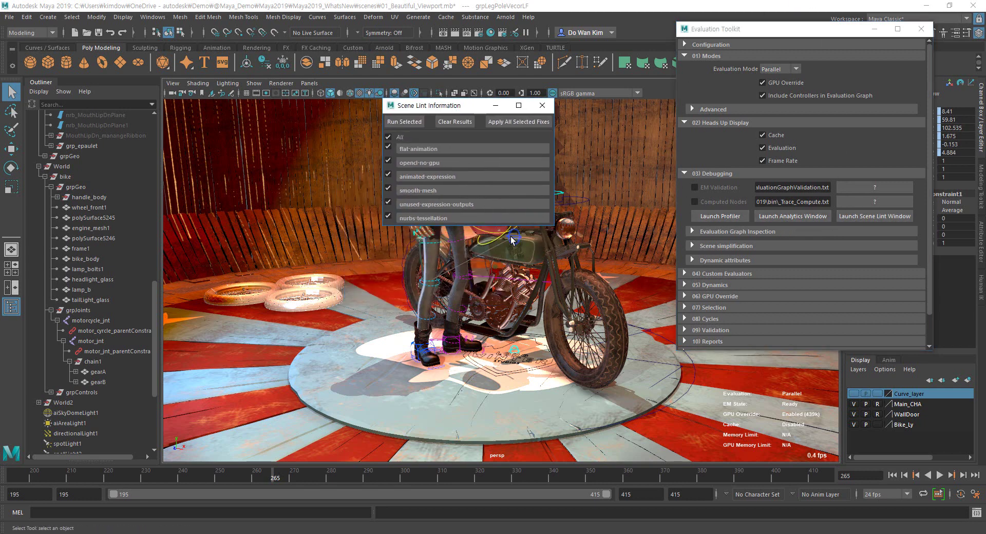
pyautogui.moveTo(554, 226); pyautogui.dragTo(643, 227)
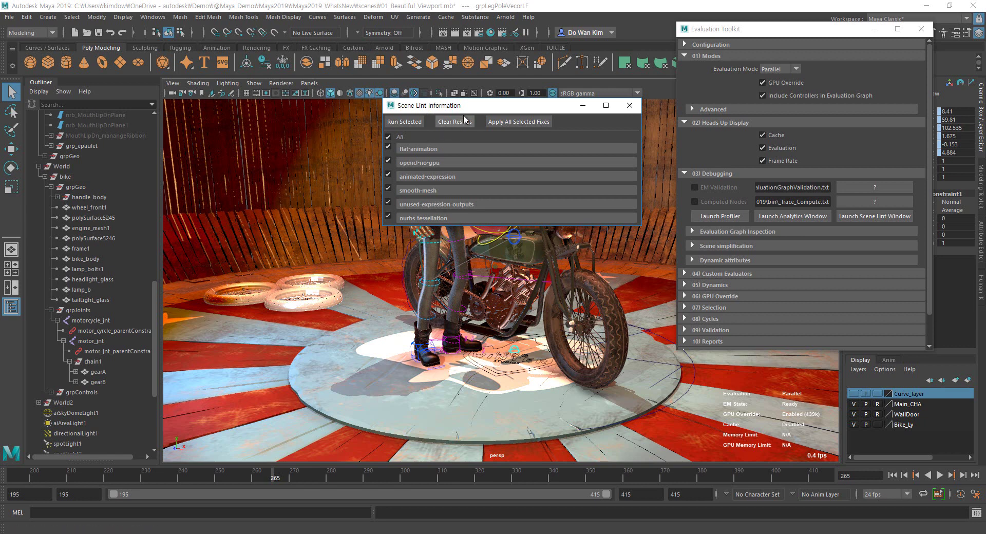
pyautogui.moveTo(486, 109); pyautogui.dragTo(621, 65)
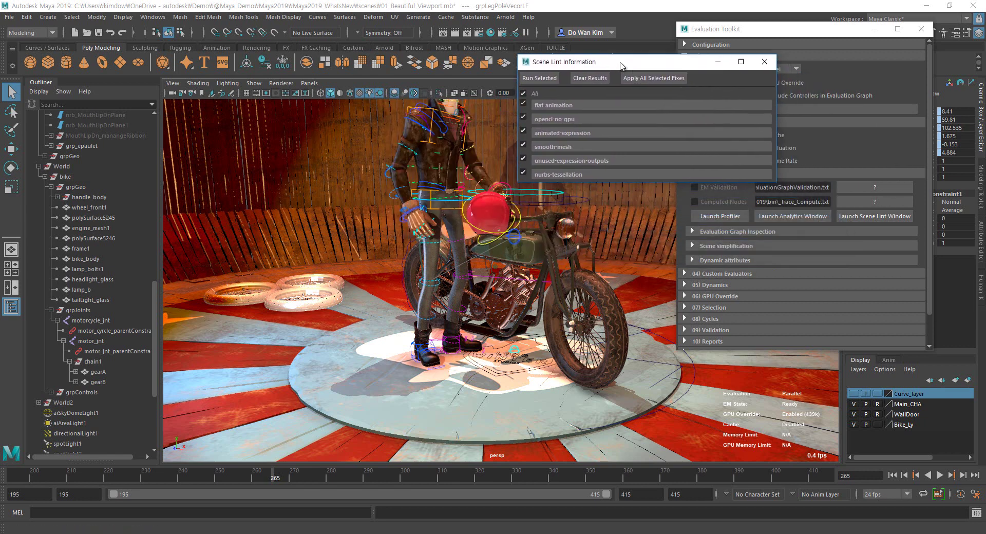
pyautogui.click(539, 80)
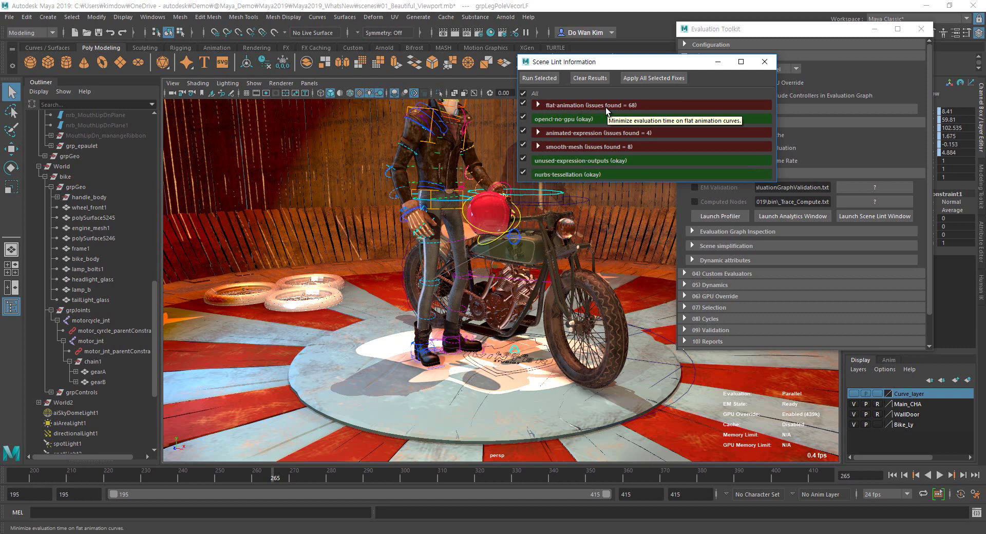
# - Look up the command for deleting all static channels in the scene
pyautogui.click(27, 17)
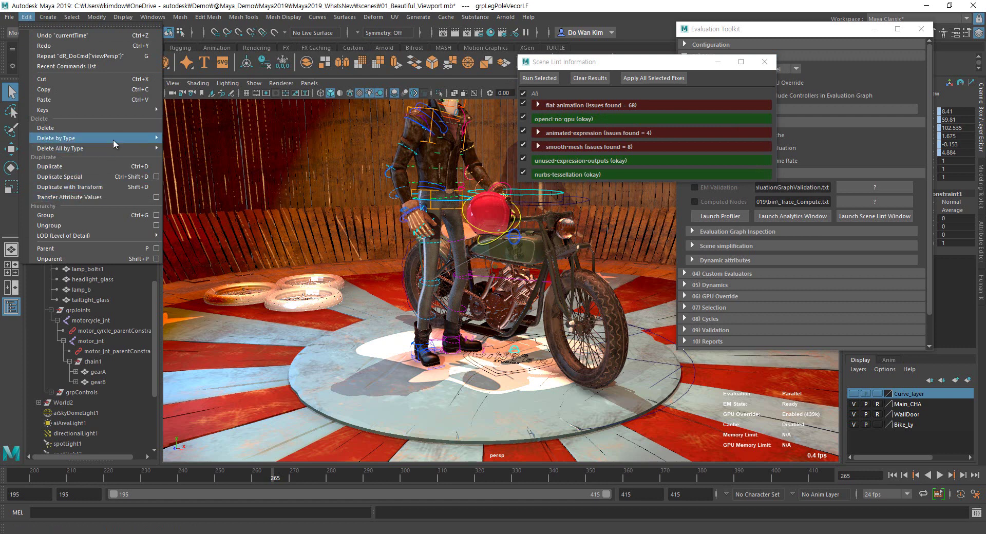
pyautogui.moveTo(113, 140)
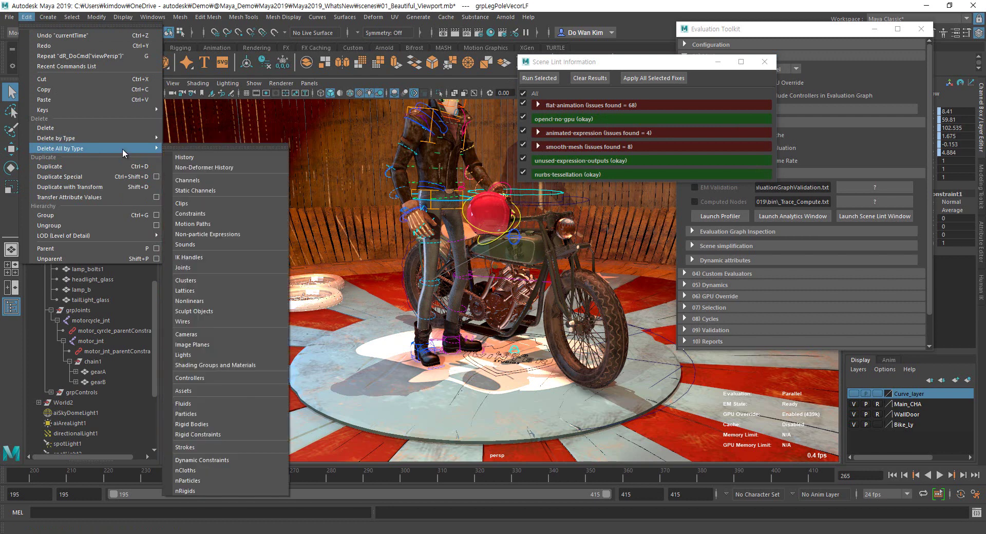
pyautogui.click(237, 192)
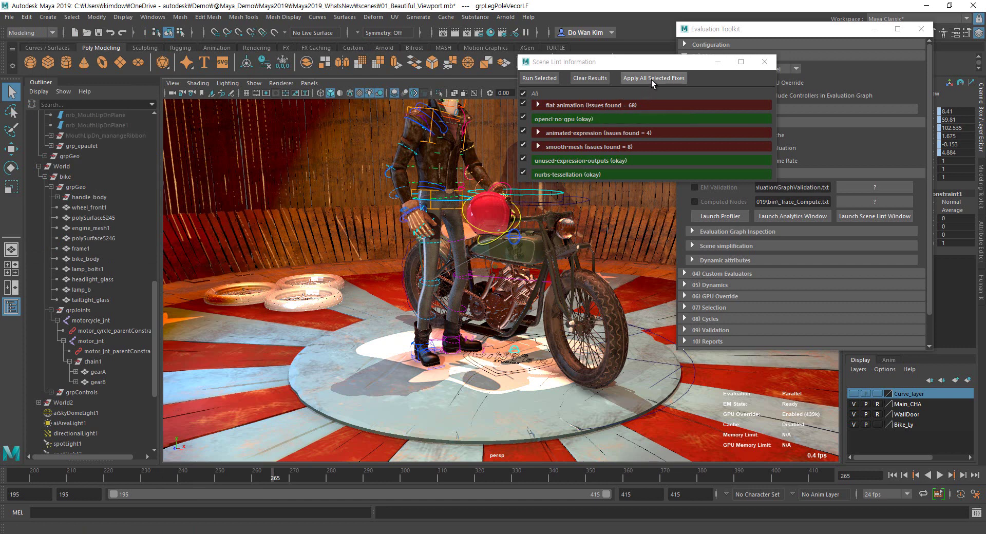
# - Review the nodes and fix types listed for the flat-animation, animated-expression and smooth-mesh checks
pyautogui.click(602, 104)
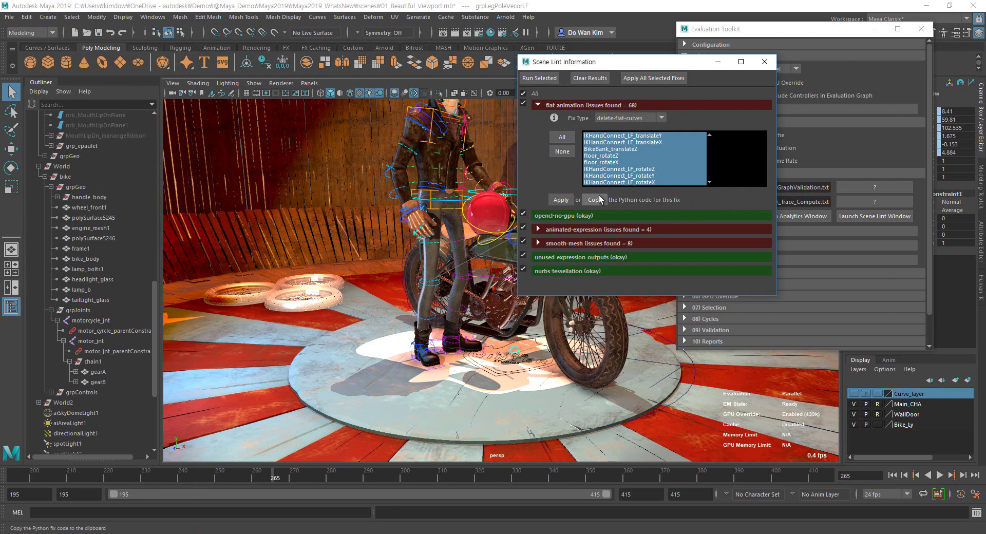
pyautogui.click(537, 105)
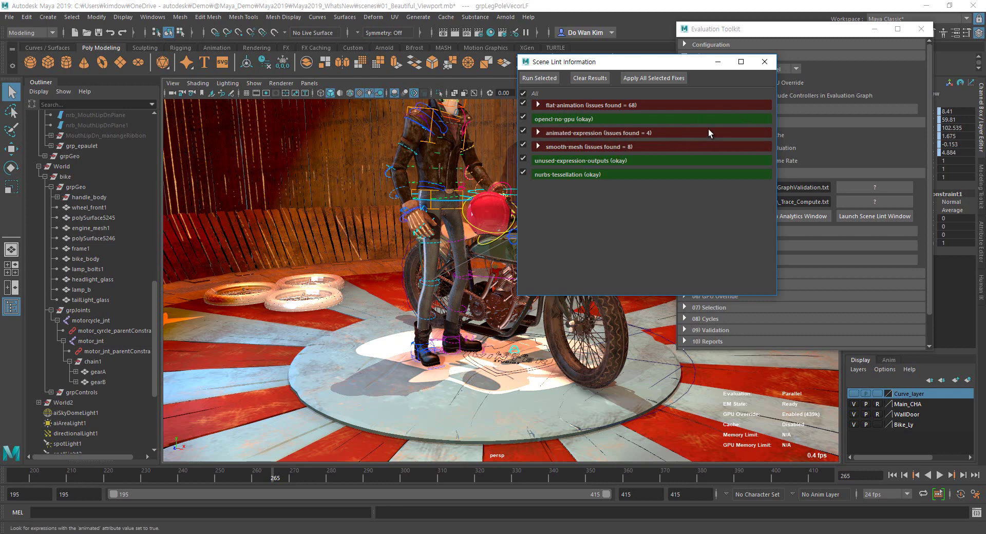
pyautogui.click(539, 132)
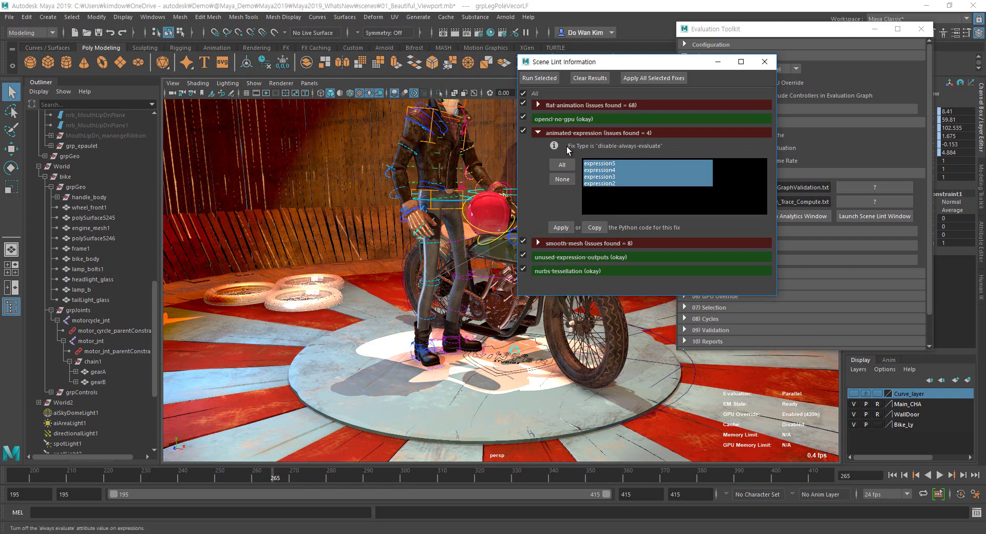
pyautogui.click(538, 133)
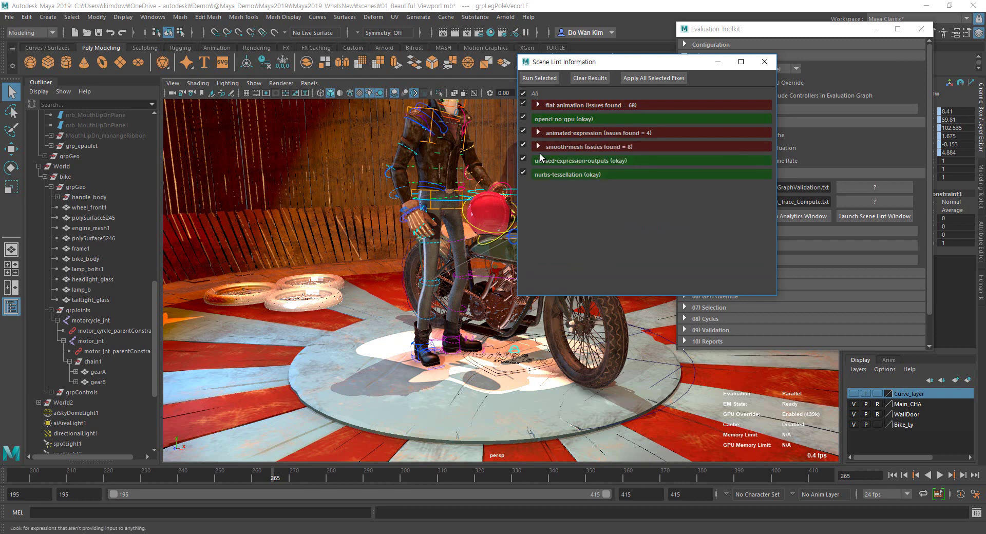
pyautogui.click(539, 146)
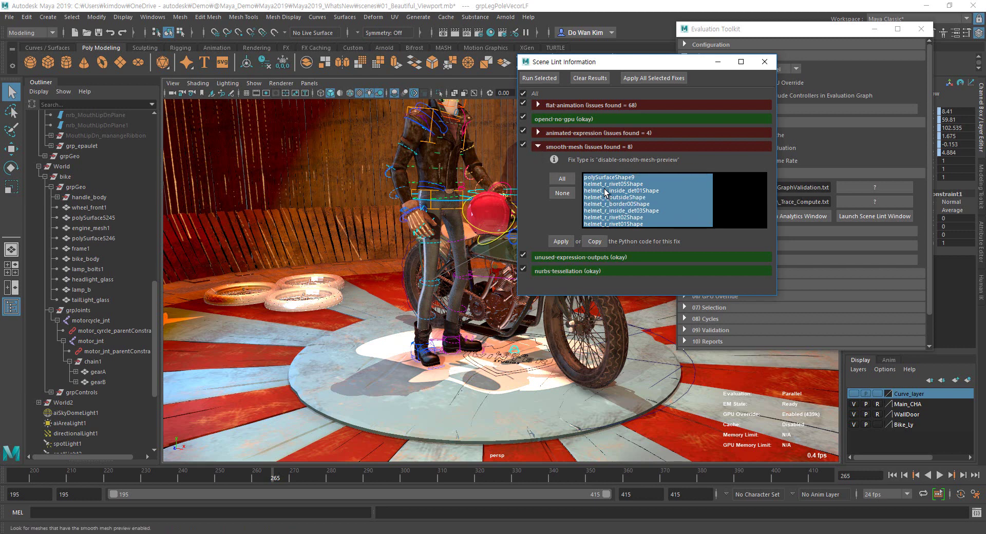
# - Move Scene Lint aside and examine the red helmet's smoothed meshes up close, selecting its outer shell and inner padding
pyautogui.moveTo(615, 63); pyautogui.dragTo(771, 61)
pyautogui.click(479, 214)
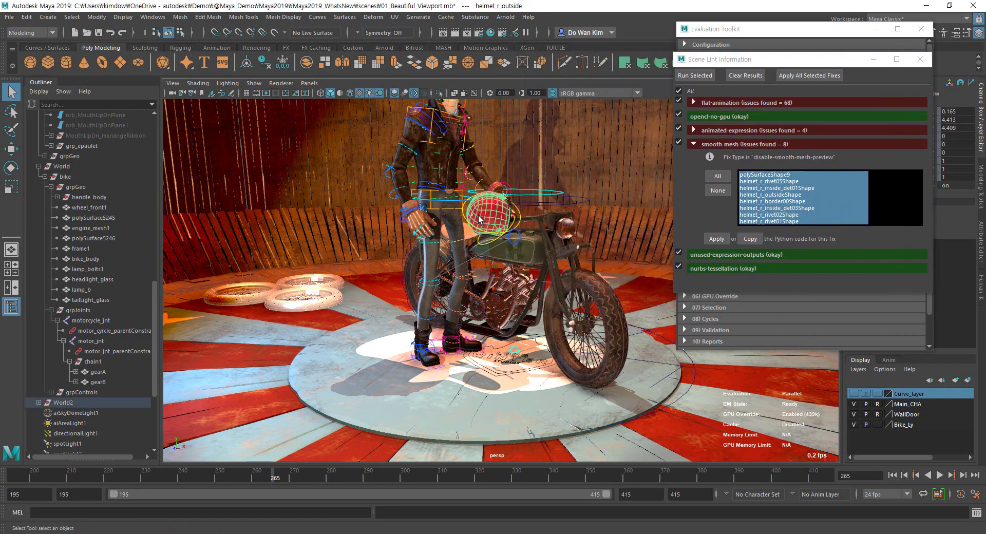
pyautogui.press('f')
pyautogui.keyDown('alt'); pyautogui.moveTo(522, 300); pyautogui.dragTo(413, 381); pyautogui.keyUp('alt')
pyautogui.click(505, 306)
pyautogui.click(413, 381)
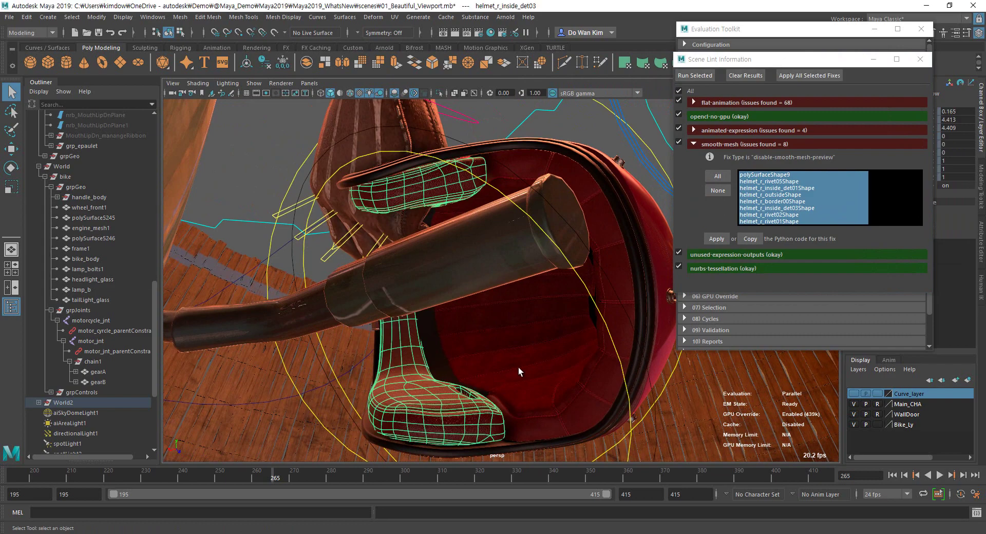
pyautogui.click(519, 368)
pyautogui.keyDown('alt'); pyautogui.moveTo(477, 353); pyautogui.dragTo(298, 301, button='right'); pyautogui.keyUp('alt')
pyautogui.click(306, 300)
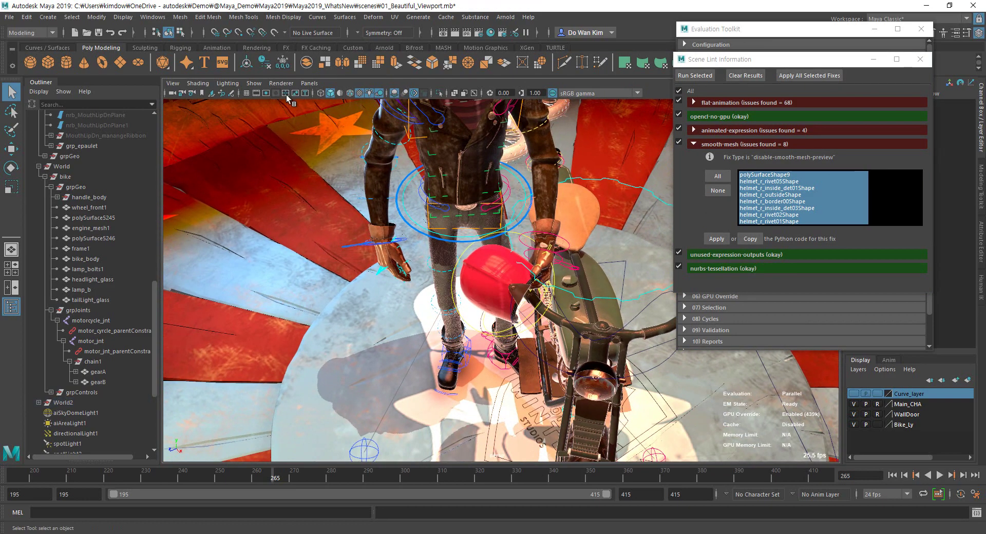
pyautogui.keyDown('alt'); pyautogui.moveTo(494, 269); pyautogui.dragTo(514, 250); pyautogui.keyUp('alt')
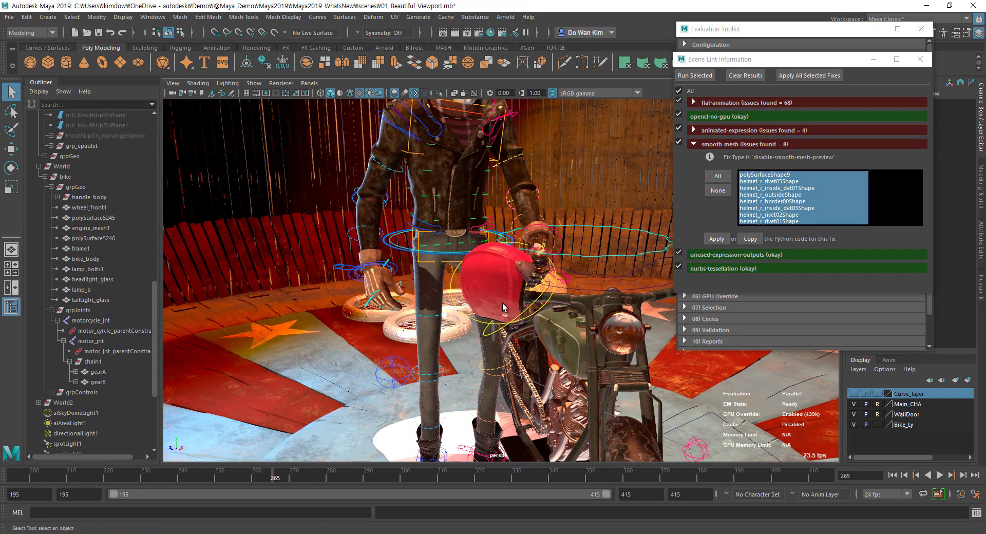
# - Apply all selected Scene Lint fixes and rerun the checks, repeating both for the unused-expression-outputs issues
pyautogui.click(694, 144)
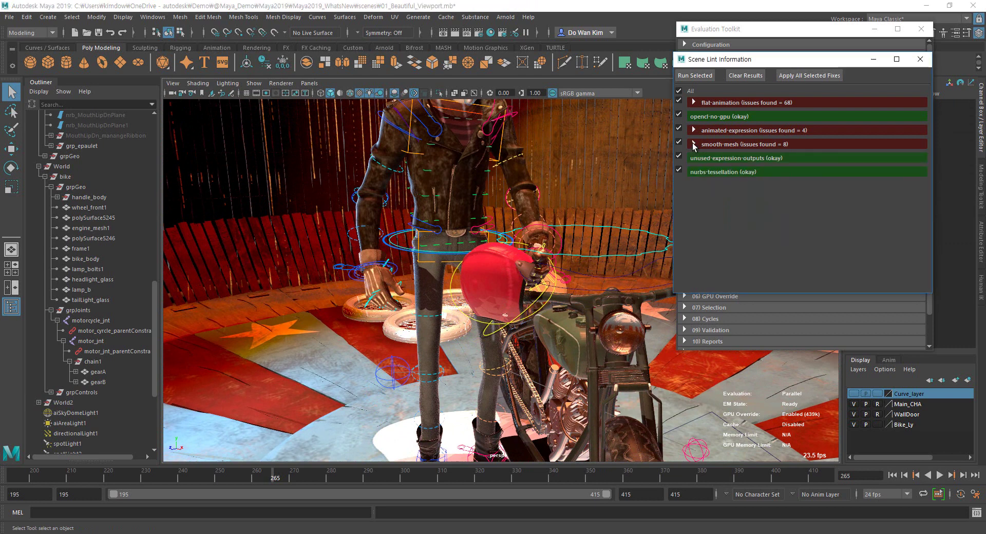
pyautogui.click(802, 75)
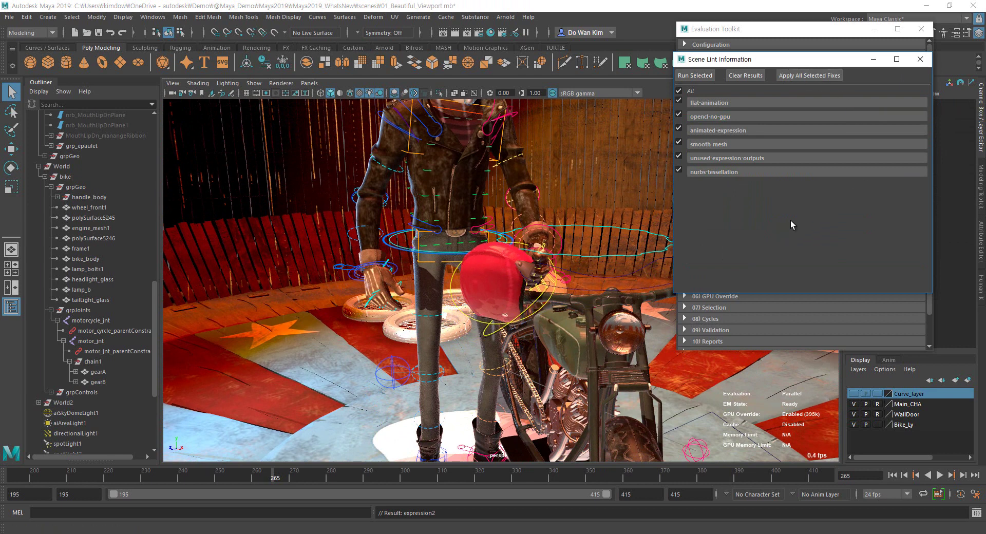
pyautogui.click(695, 76)
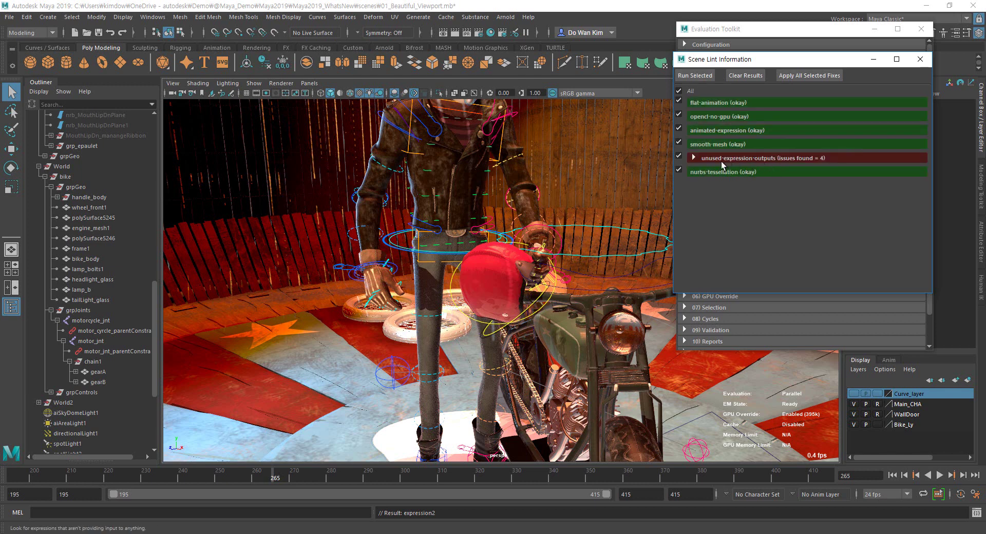
pyautogui.click(802, 75)
pyautogui.click(687, 77)
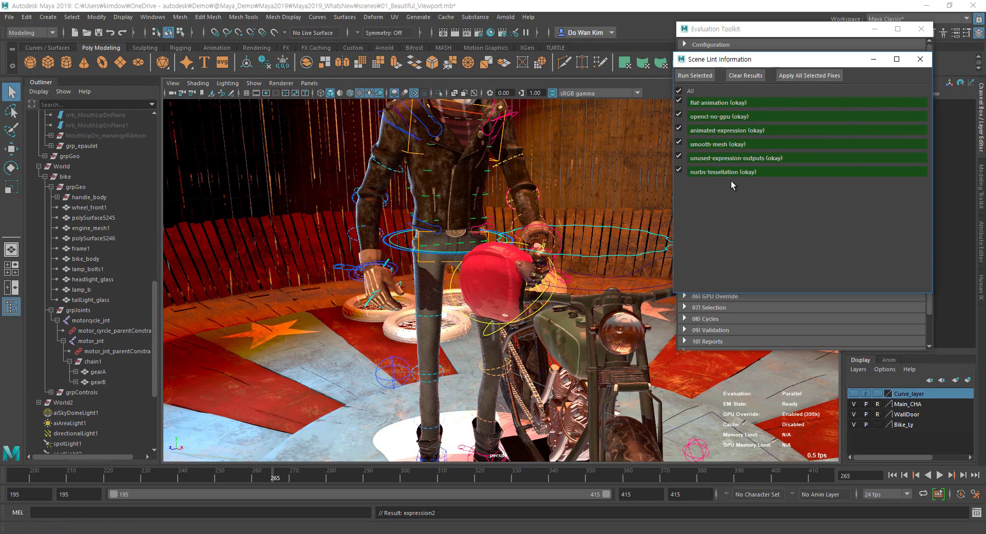
# - Close the Evaluation Toolkit and Scene Lint Information windows to clear the area over the viewport
pyautogui.keyDown('alt'); pyautogui.moveTo(505, 288); pyautogui.dragTo(524, 327); pyautogui.keyUp('alt')
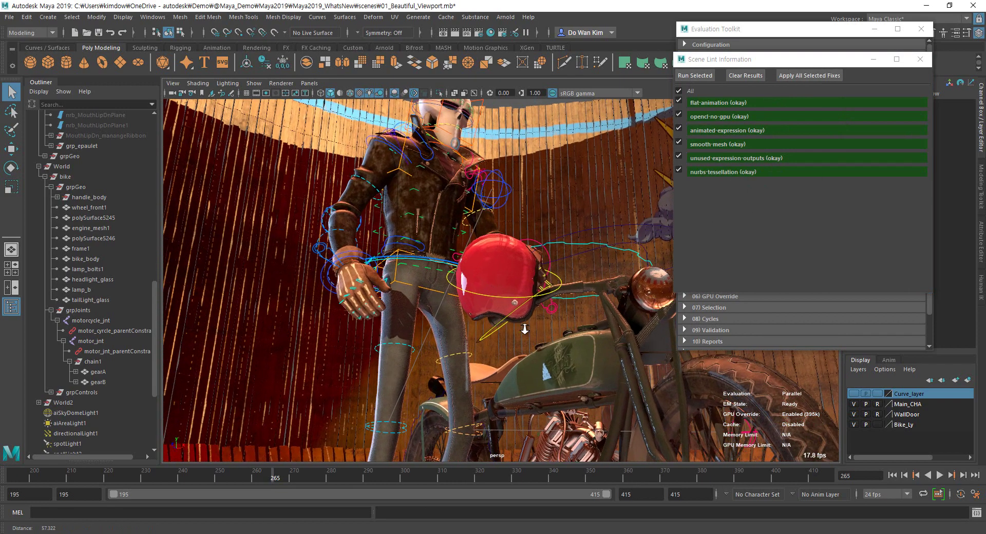
pyautogui.keyDown('alt'); pyautogui.moveTo(524, 327); pyautogui.dragTo(629, 402, button='right'); pyautogui.keyUp('alt')
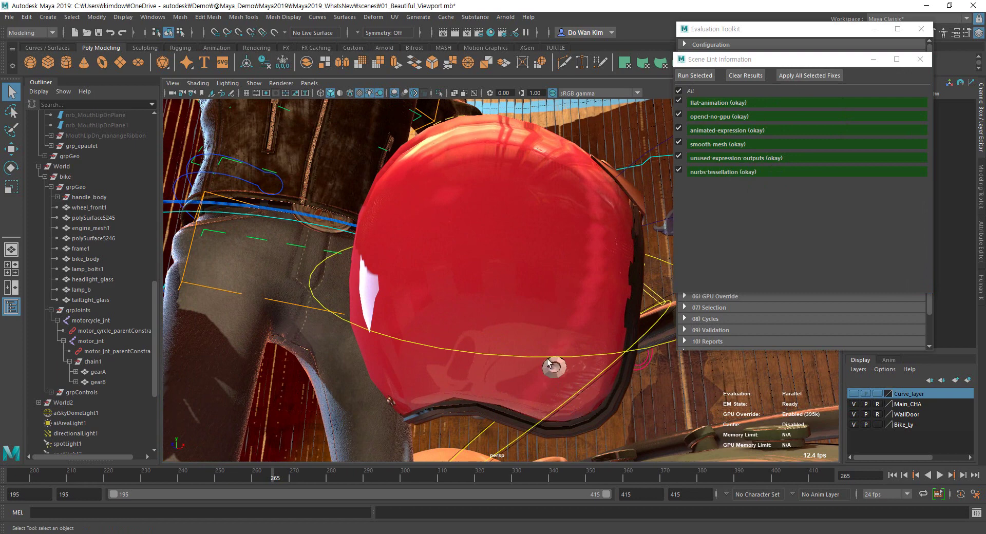
pyautogui.click(920, 60)
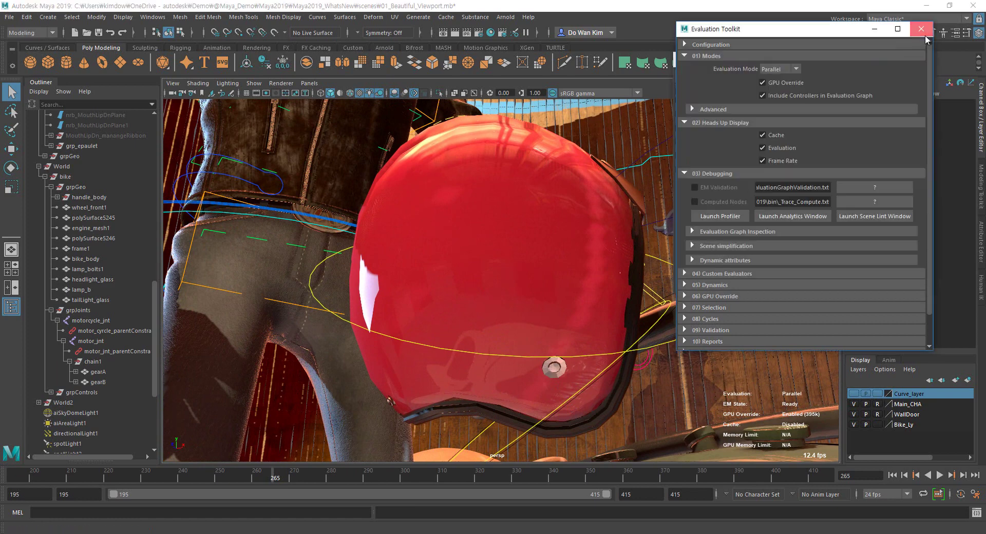
pyautogui.click(925, 35)
pyautogui.scroll(-5, 518, 229)
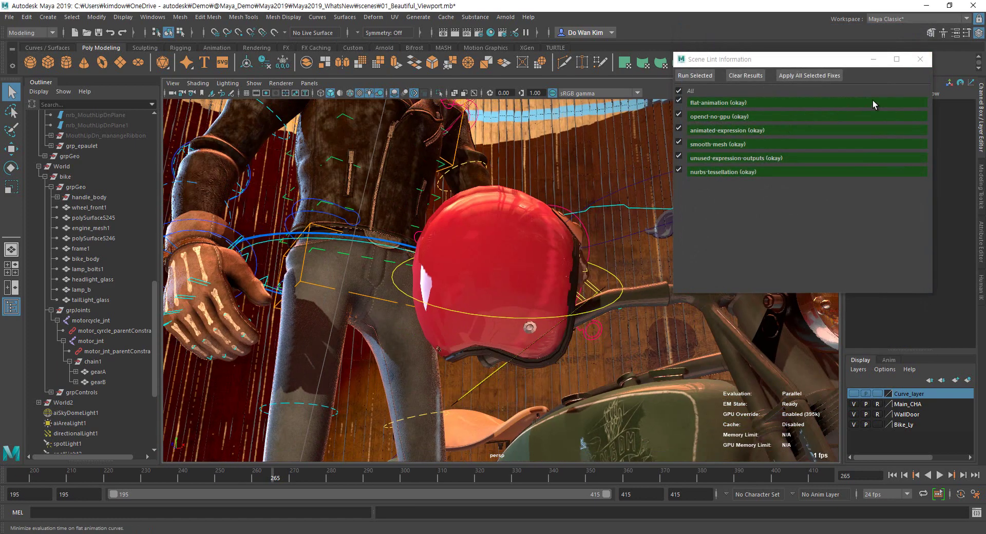
pyautogui.click(920, 59)
# - Switch the viewport to the CenterCam camera and return the animation to its start frame, 195
pyautogui.click(281, 83)
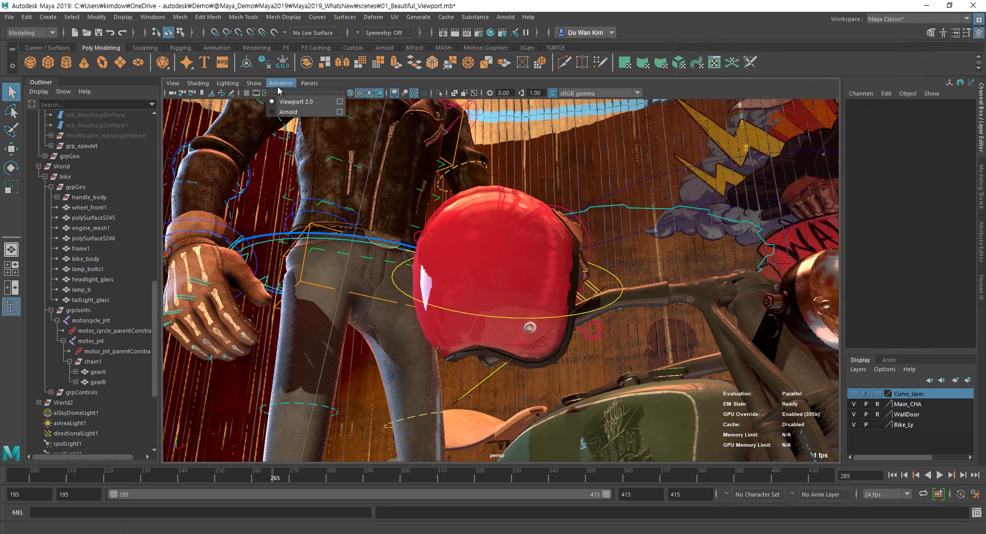
pyautogui.moveTo(309, 83)
pyautogui.moveTo(344, 96)
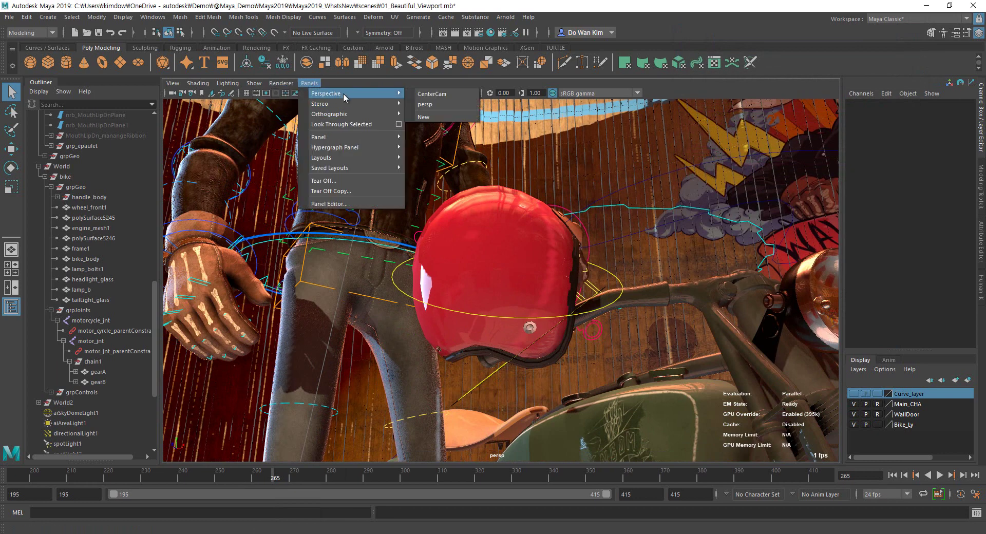
pyautogui.click(431, 94)
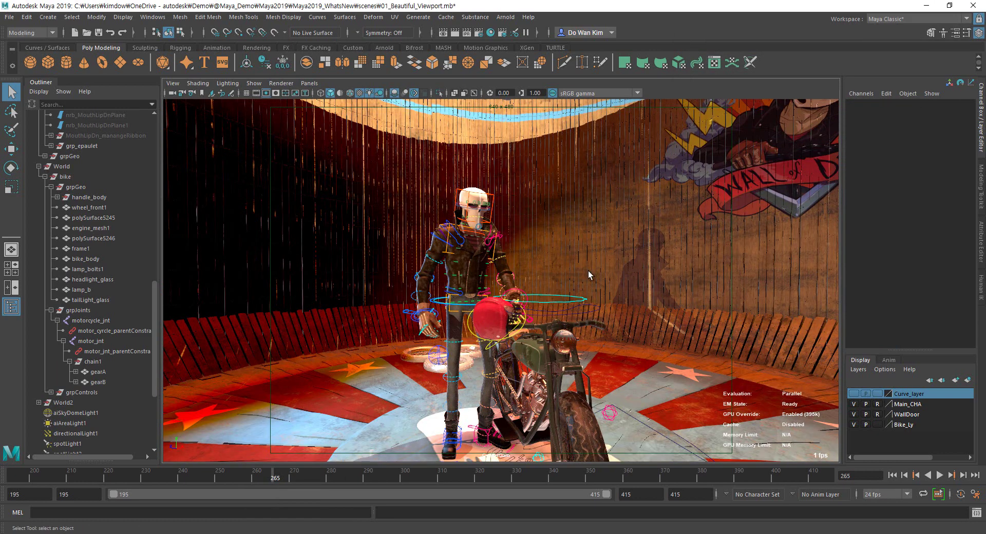
pyautogui.click(893, 476)
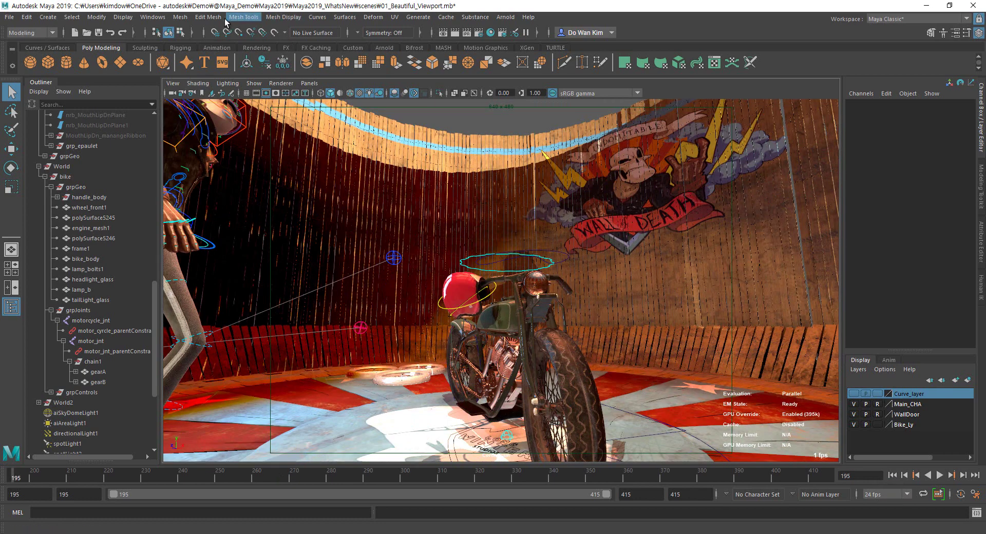
# - Open the Evaluation Toolkit, expand its Debugging section and launch the Profiler
pyautogui.click(153, 17)
pyautogui.moveTo(200, 54)
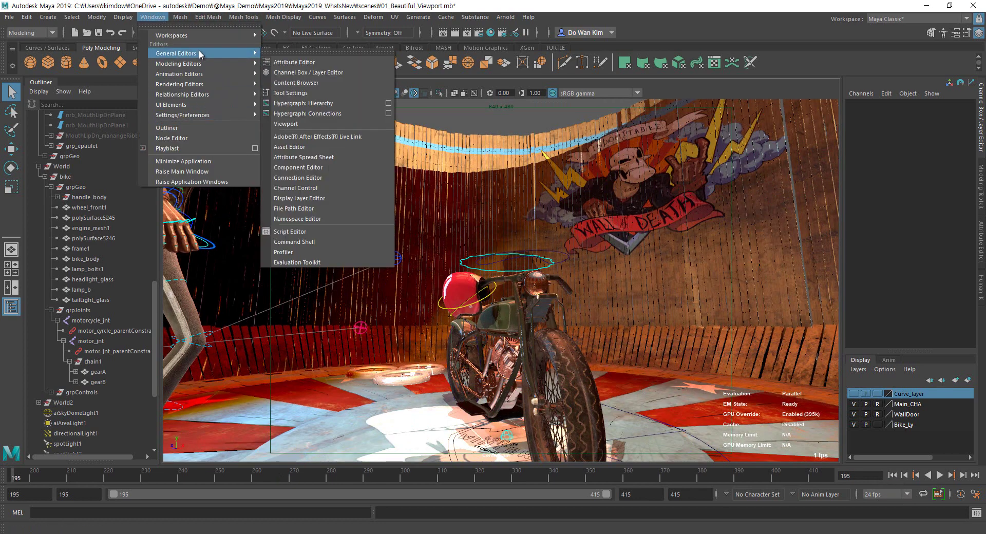
pyautogui.click(328, 262)
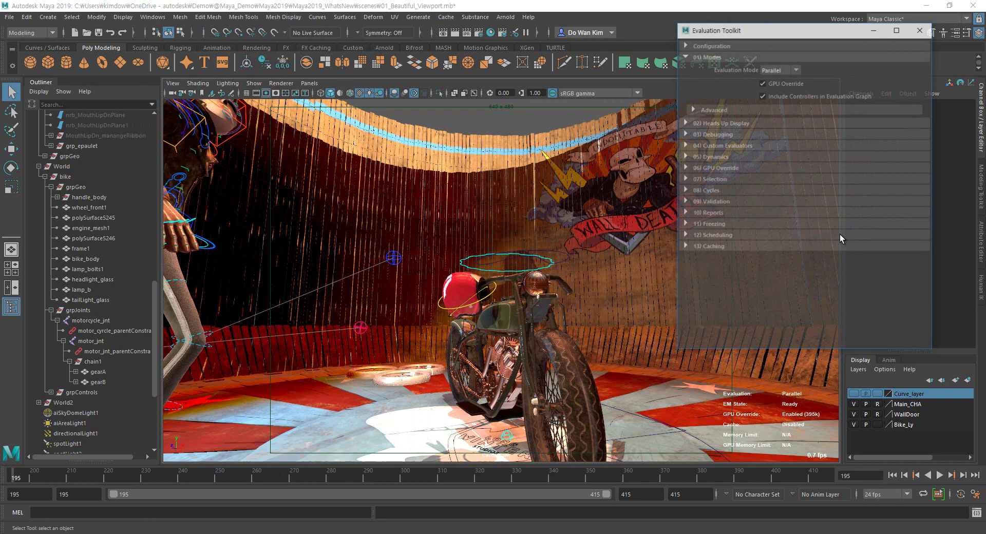
pyautogui.click(725, 134)
pyautogui.click(719, 177)
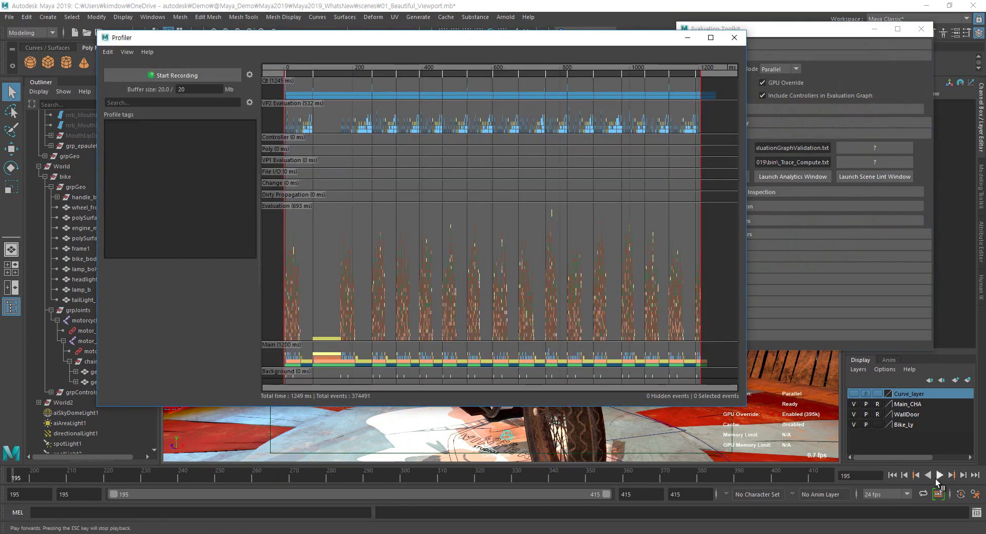
# - Play the animation, record a profile of the playback in the Profiler, and stop playback
pyautogui.click(940, 477)
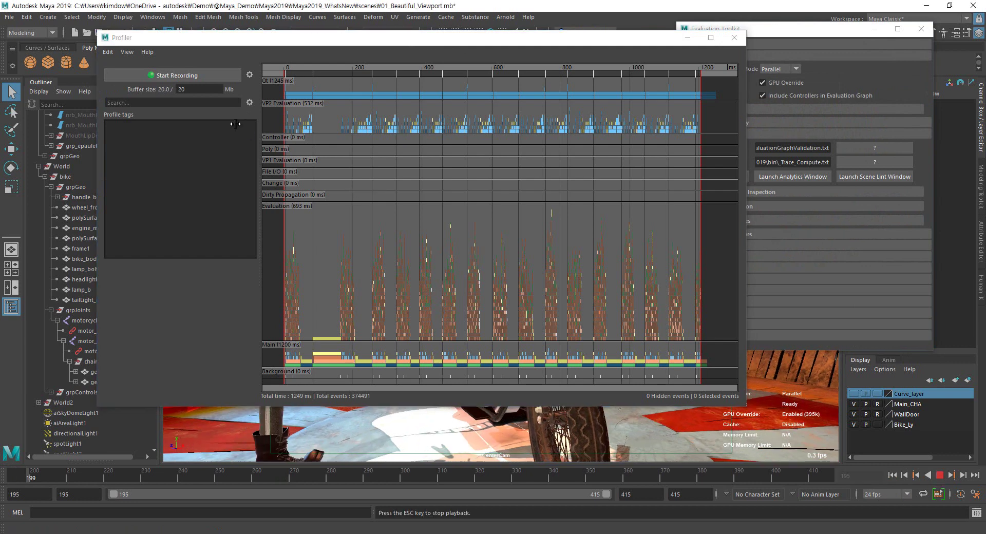
pyautogui.click(194, 75)
pyautogui.click(402, 237)
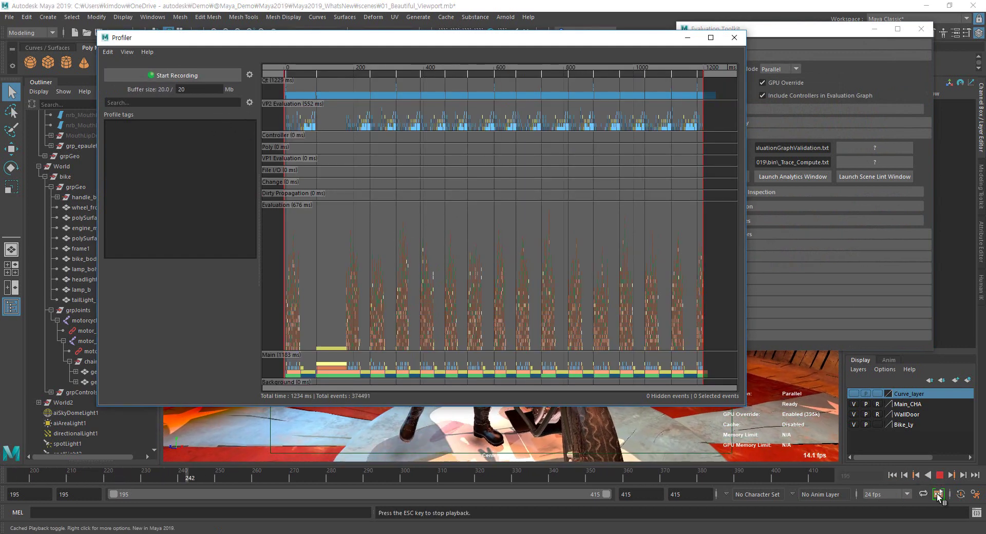
pyautogui.click(876, 452)
pyautogui.press('Escape')
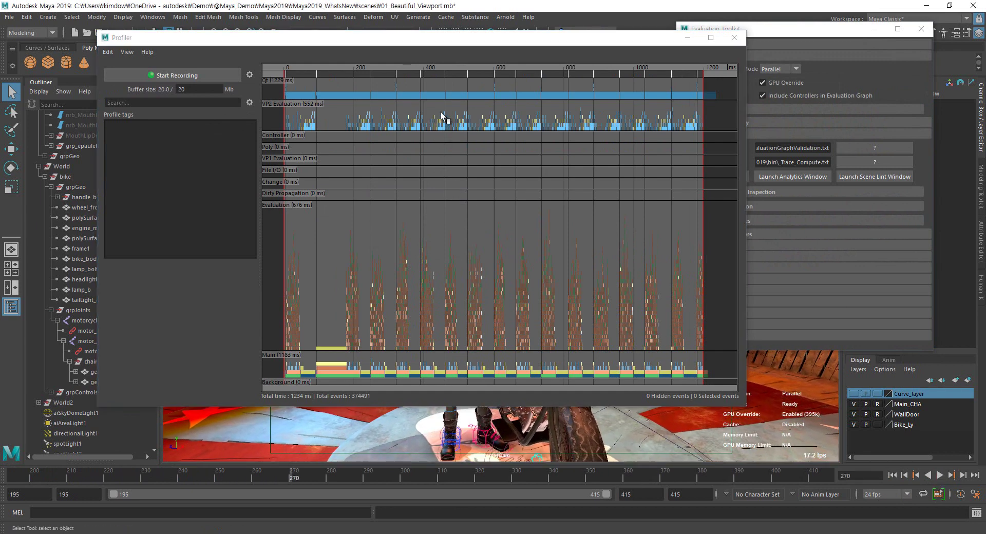
# - Frame a single frame's events in the Profiler graph, examine the evaluation events, and close the Profiler
pyautogui.click(431, 73)
pyautogui.press('f')
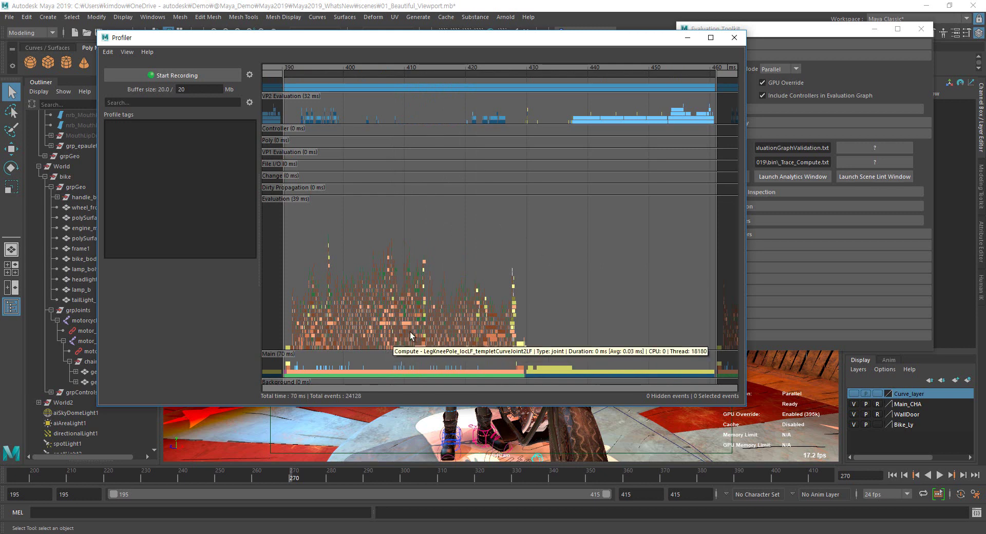
pyautogui.moveTo(428, 338)
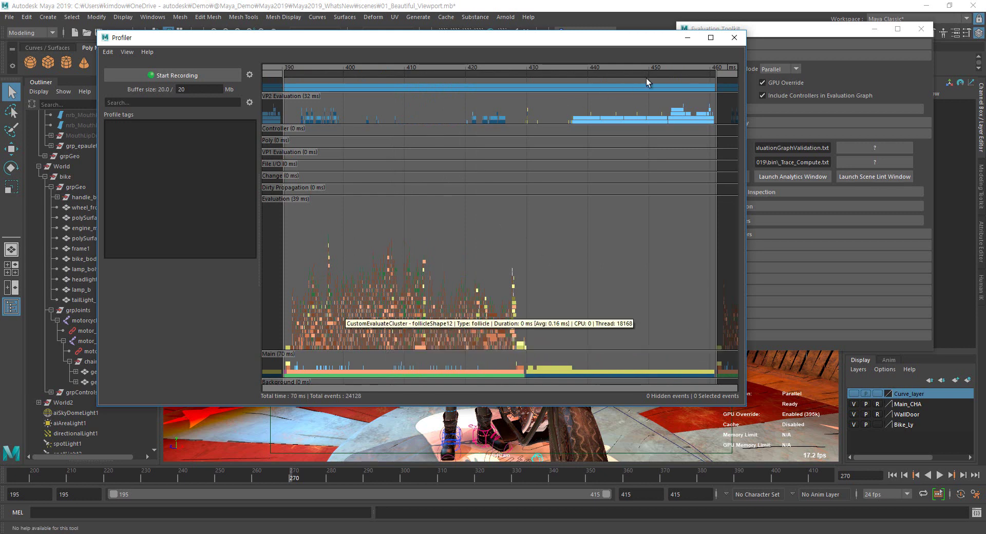
pyautogui.click(735, 38)
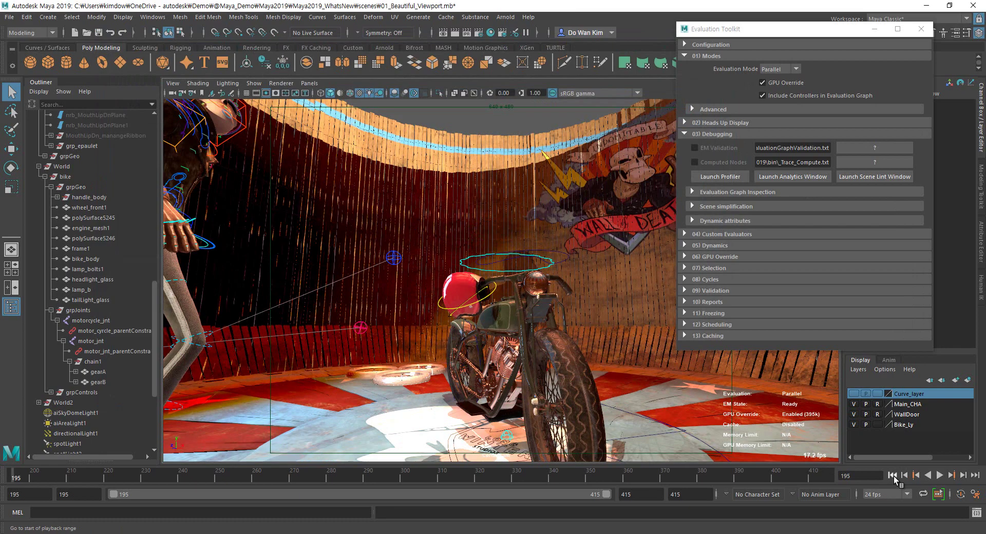
# - Play the animation from frame 195, stop at frame 262, and expand the Evaluation Graph Inspection section
pyautogui.click(940, 475)
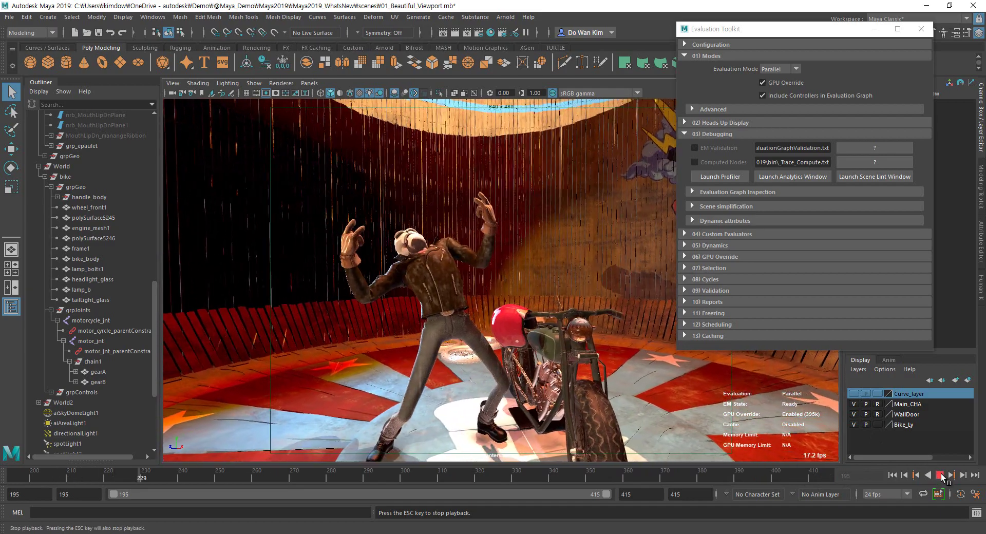
pyautogui.click(940, 475)
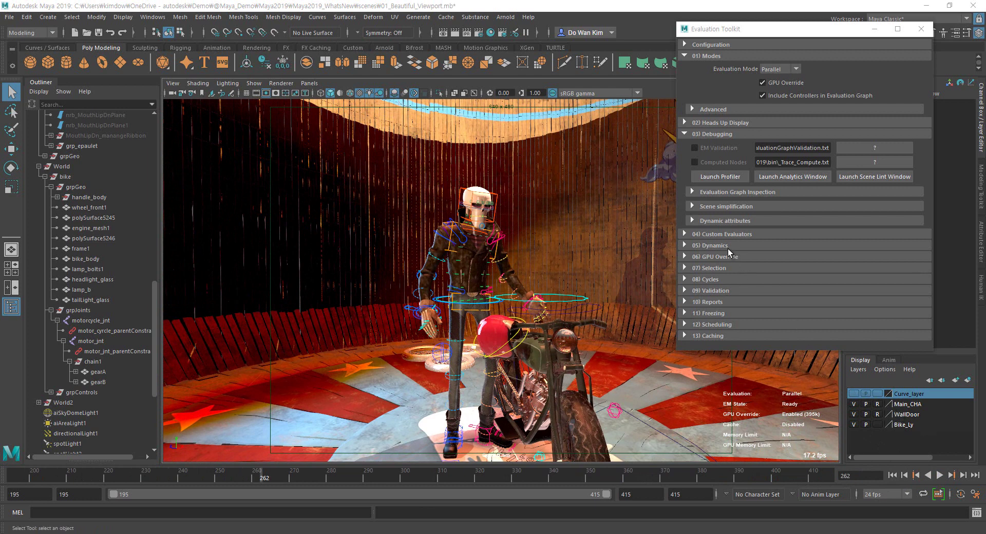
pyautogui.click(699, 193)
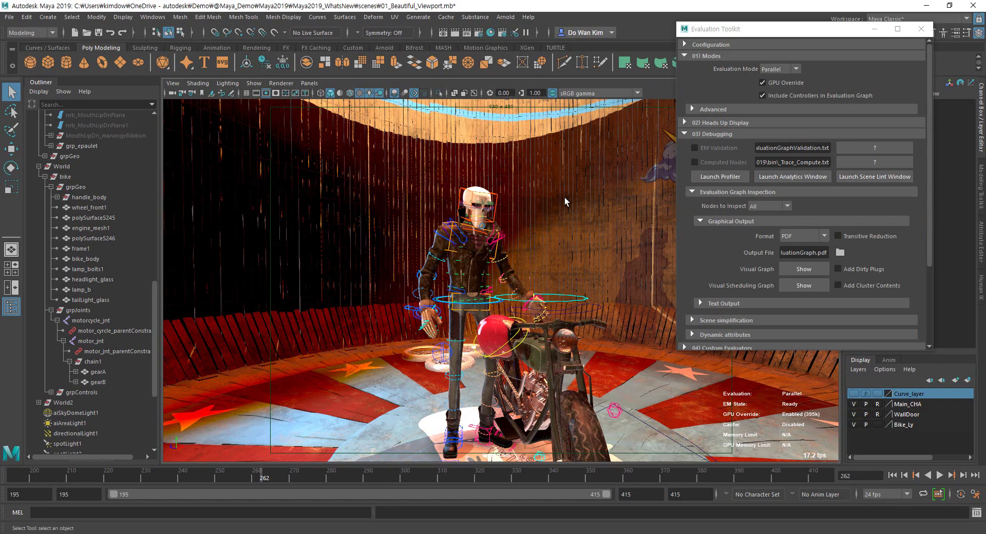
# - Switch the viewport to the perspective view and select the NeckTop control around the character's skull
pyautogui.press('space')
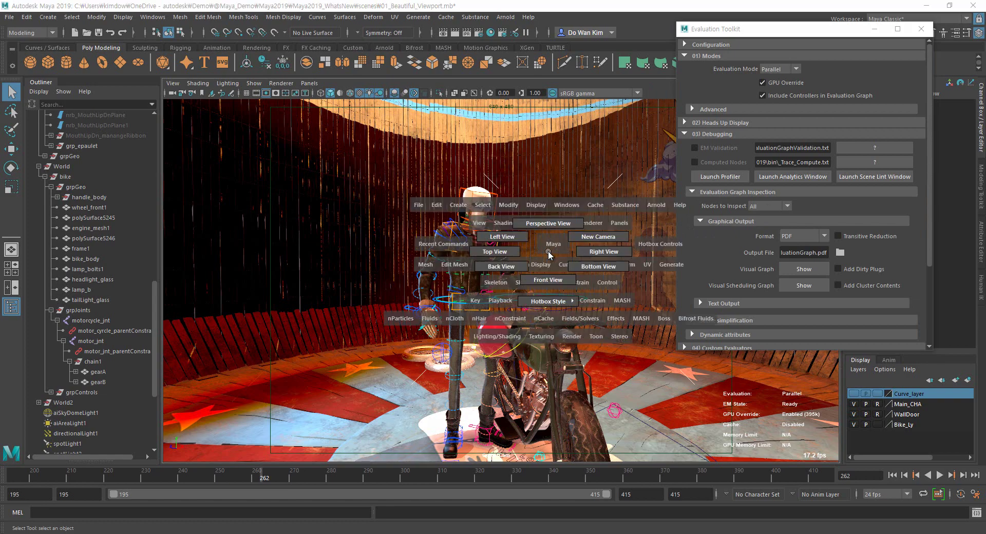
pyautogui.moveTo(548, 251); pyautogui.dragTo(547, 224)
pyautogui.keyDown('alt'); pyautogui.moveTo(451, 270); pyautogui.dragTo(282, 279); pyautogui.keyUp('alt')
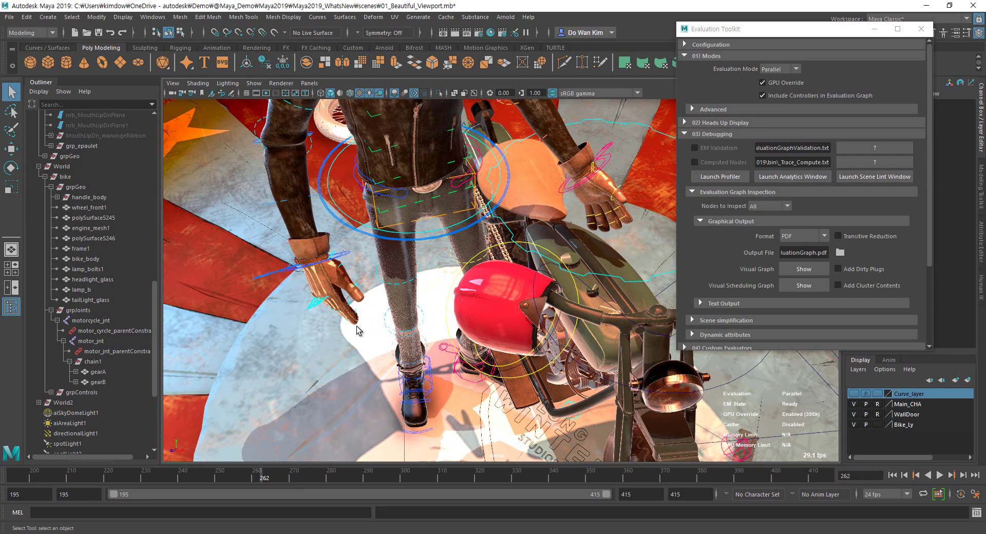
pyautogui.keyDown('alt'); pyautogui.moveTo(358, 330); pyautogui.dragTo(311, 305); pyautogui.keyUp('alt')
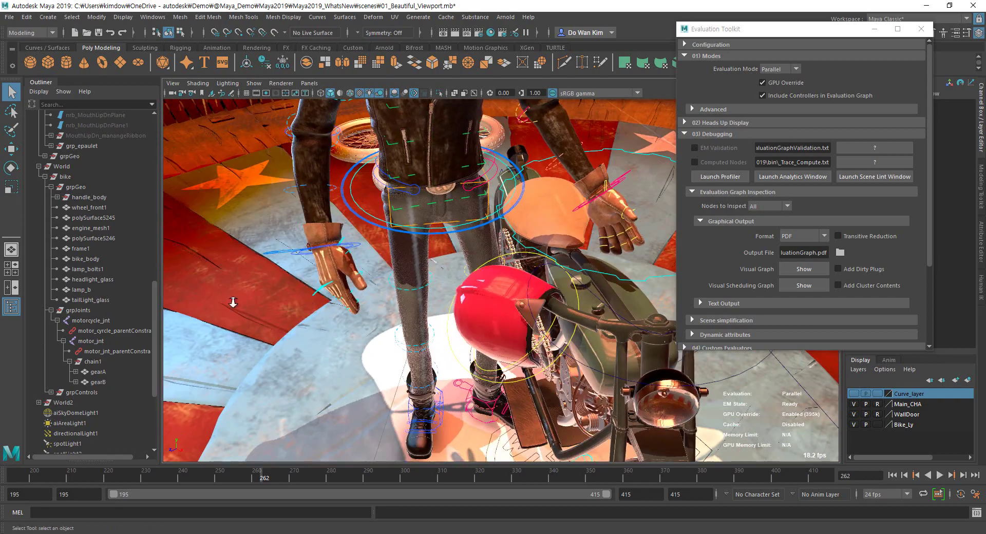
pyautogui.keyDown('alt'); pyautogui.moveTo(233, 302); pyautogui.dragTo(379, 297, button='right'); pyautogui.keyUp('alt')
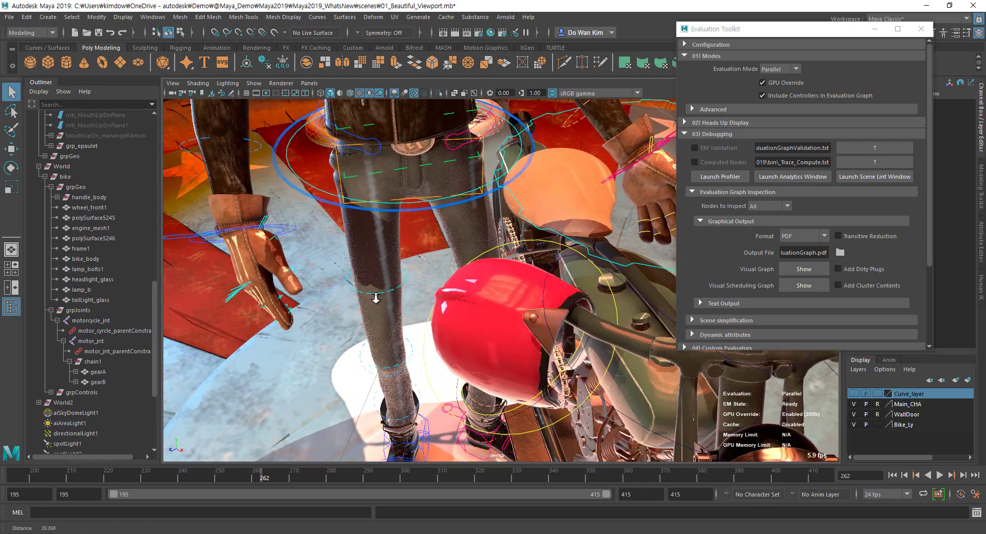
pyautogui.click(324, 199)
pyautogui.keyDown('alt'); pyautogui.moveTo(461, 207); pyautogui.dragTo(445, 177, button='right'); pyautogui.keyUp('alt')
pyautogui.keyDown('alt'); pyautogui.moveTo(475, 332); pyautogui.dragTo(480, 326, button='middle'); pyautogui.keyUp('alt')
pyautogui.keyDown('alt'); pyautogui.moveTo(480, 326); pyautogui.dragTo(529, 277, button='right'); pyautogui.keyUp('alt')
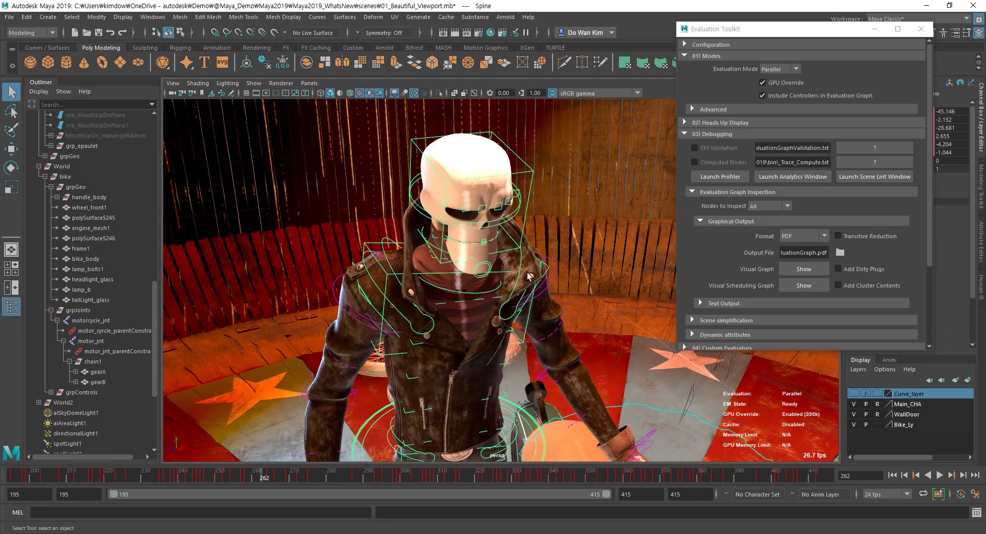
pyautogui.click(532, 174)
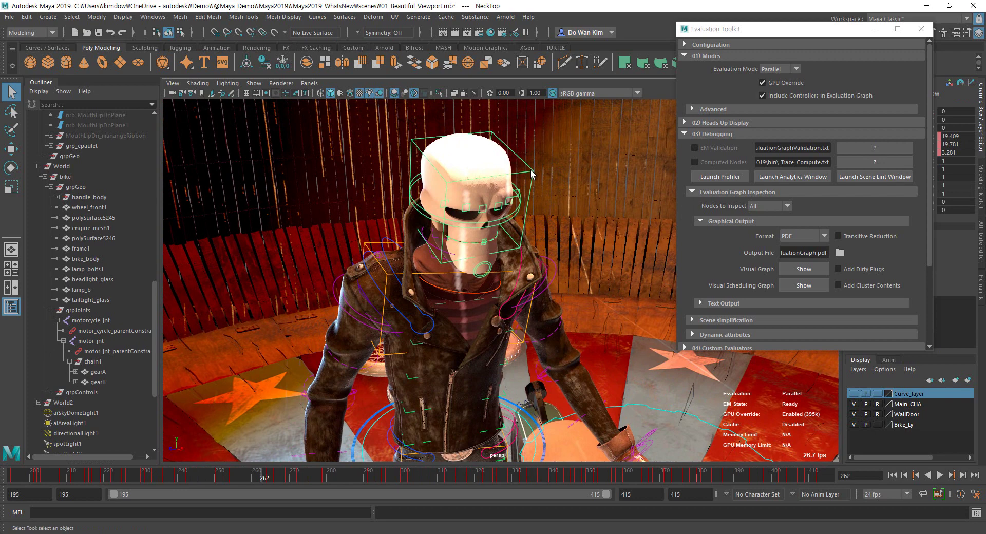
pyautogui.keyDown('alt'); pyautogui.moveTo(546, 272); pyautogui.dragTo(561, 300); pyautogui.keyUp('alt')
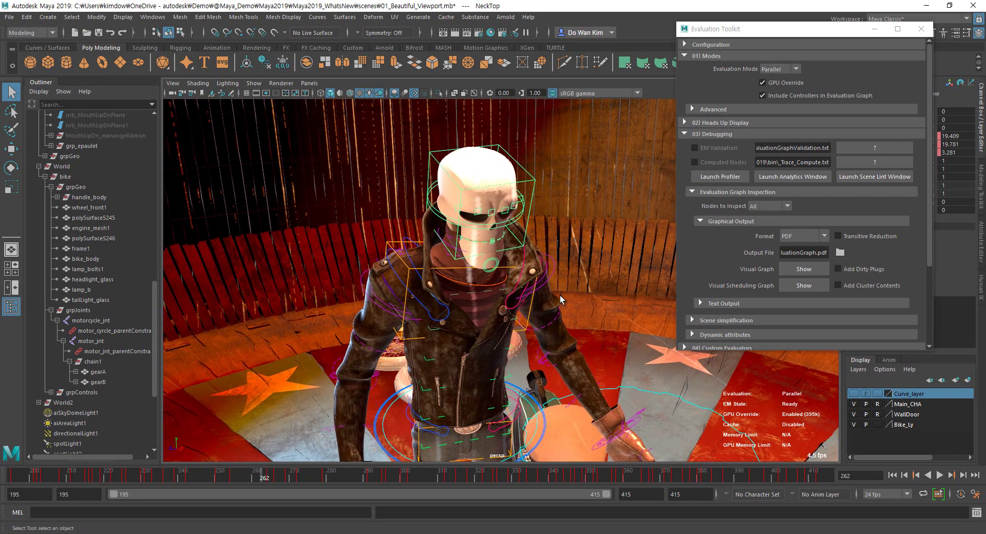
# - Limit the graph inspection to Selected nodes, 2 levels deep, and show the visual graph as PDF
pyautogui.click(763, 205)
pyautogui.click(768, 217)
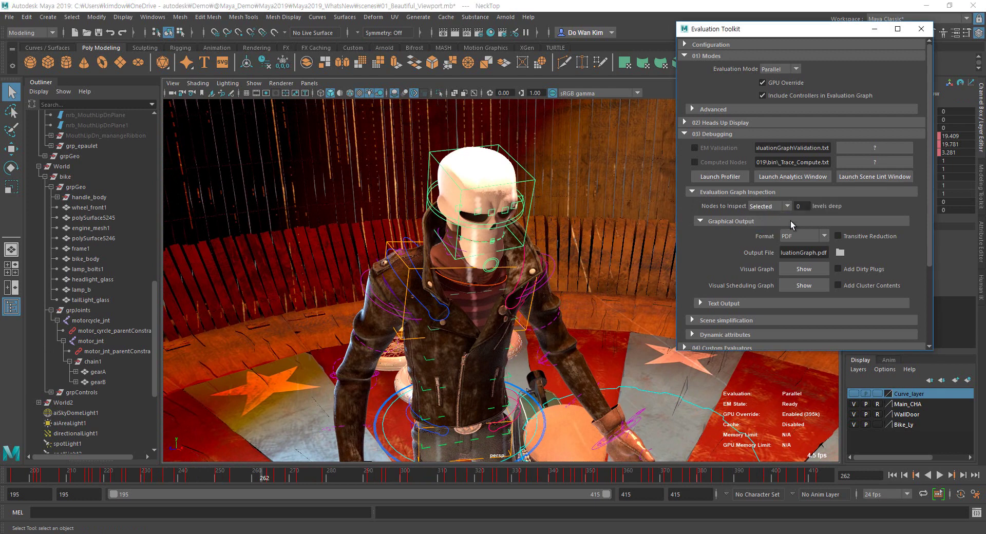
pyautogui.click(802, 206)
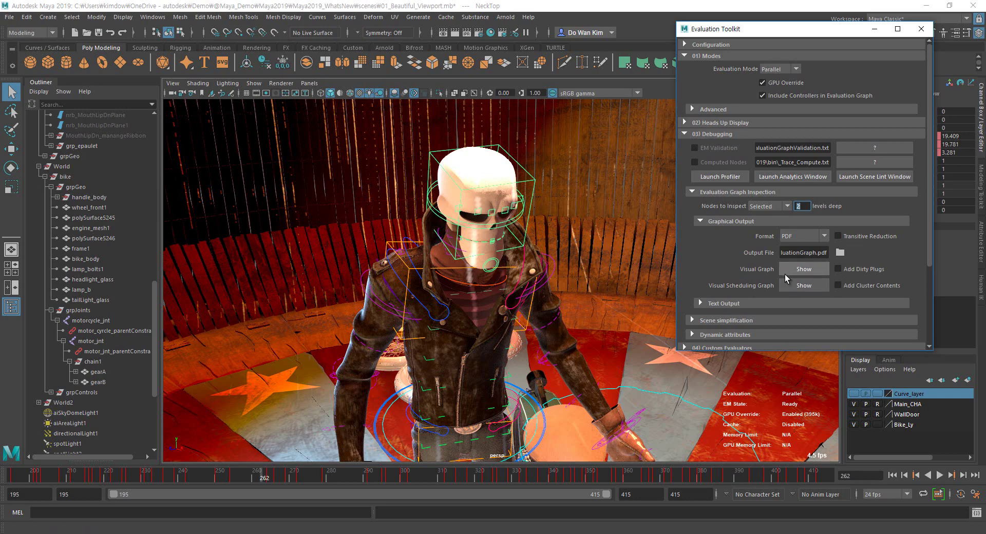
pyautogui.click(800, 269)
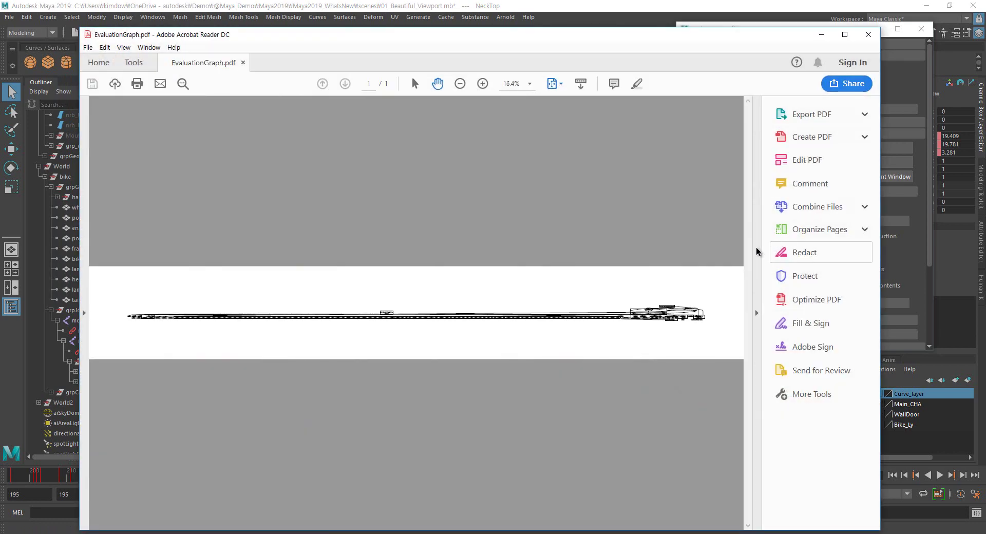
# - Examine the NeckTop cluster and its connections in the evaluation graph PDF at 300% zoom, and return to Maya
pyautogui.click(483, 83)
pyautogui.click(483, 83)
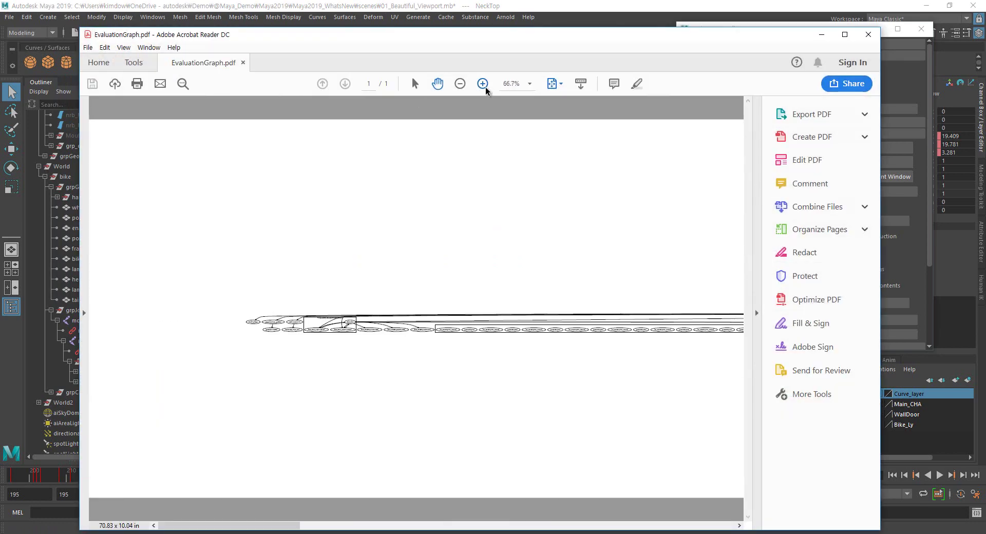
pyautogui.click(483, 83)
pyautogui.moveTo(584, 314); pyautogui.dragTo(231, 221)
pyautogui.moveTo(700, 306); pyautogui.dragTo(268, 223)
pyautogui.moveTo(540, 267); pyautogui.dragTo(180, 256)
pyautogui.moveTo(664, 277); pyautogui.dragTo(216, 287)
pyautogui.moveTo(638, 288); pyautogui.dragTo(339, 278)
pyautogui.moveTo(555, 280); pyautogui.dragTo(529, 253)
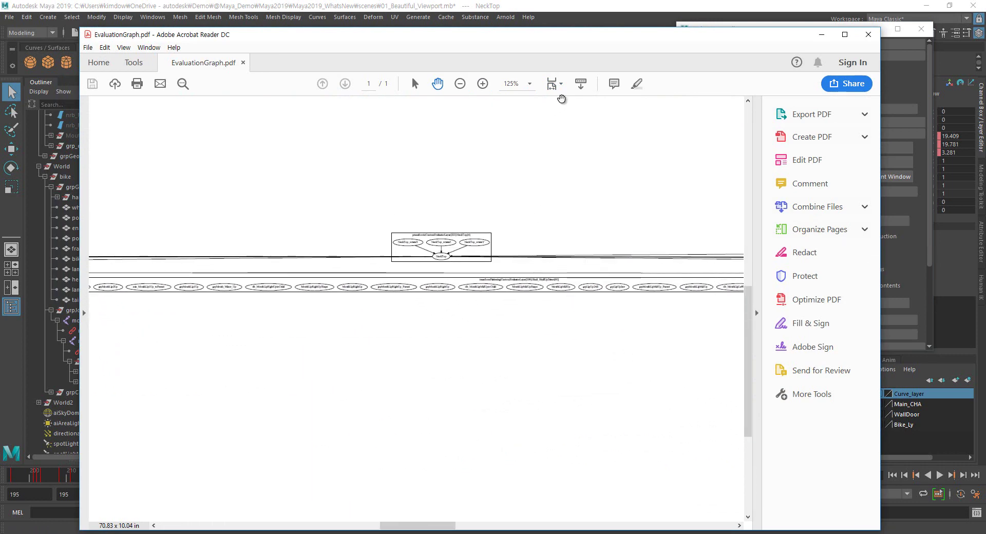
pyautogui.click(482, 84)
pyautogui.click(482, 83)
pyautogui.click(482, 83)
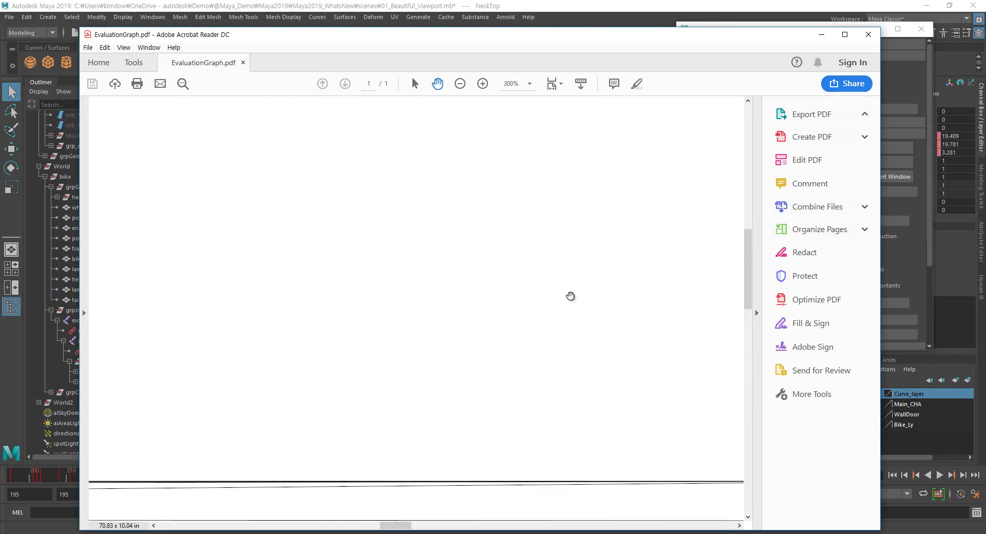
pyautogui.moveTo(570, 295); pyautogui.dragTo(335, 198)
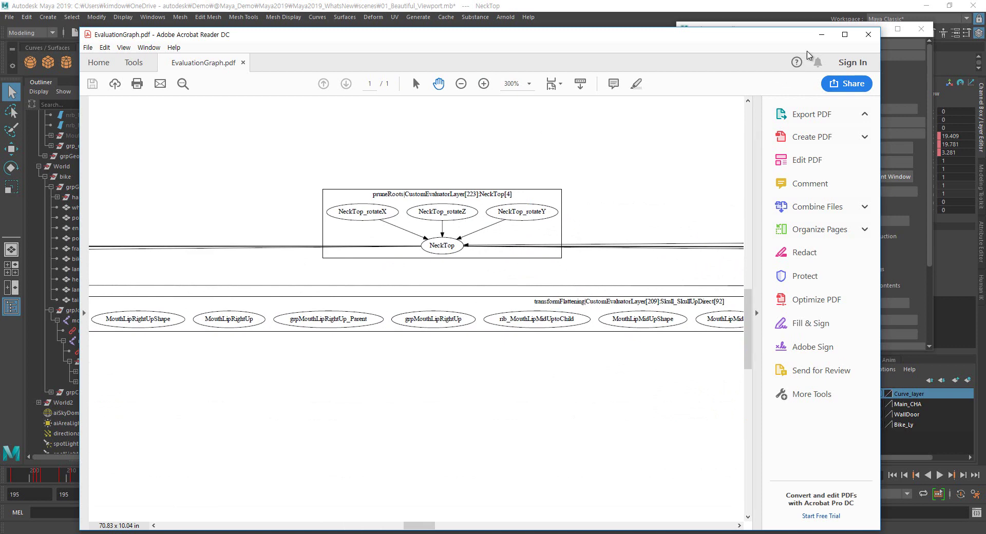
pyautogui.click(823, 35)
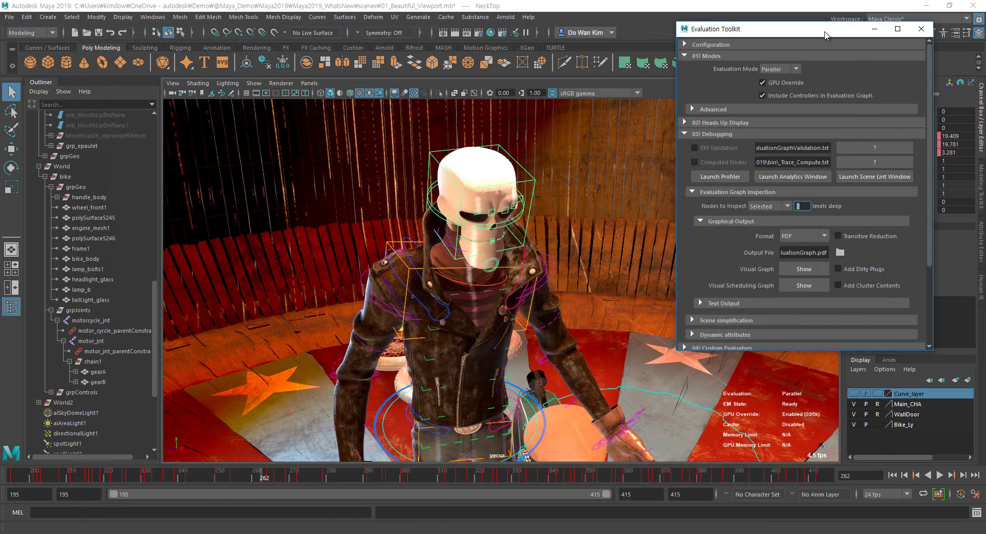
# - Show the visual graph in DOT format and read through its cluster definitions in Word before closing the document
pyautogui.click(819, 235)
pyautogui.click(803, 270)
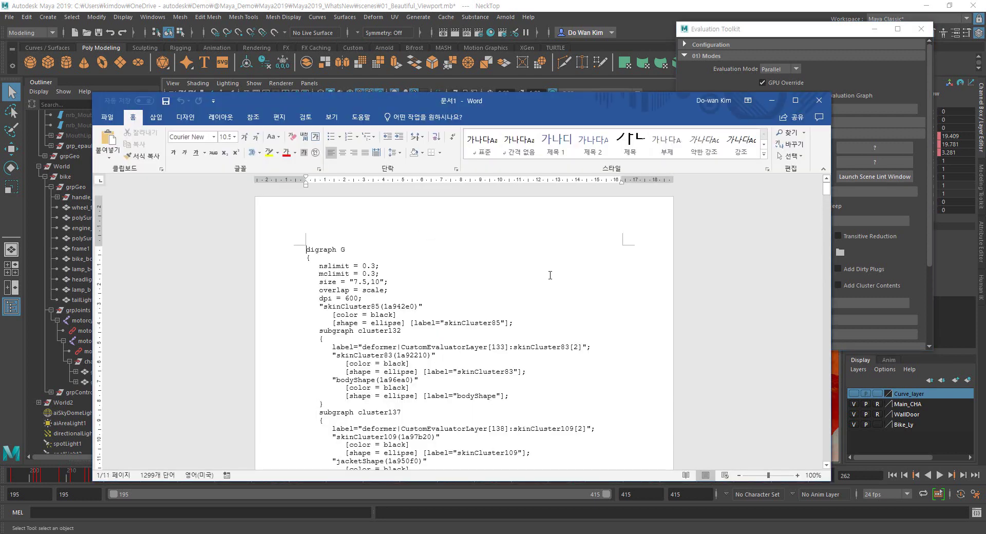
pyautogui.moveTo(418, 103); pyautogui.dragTo(382, 15)
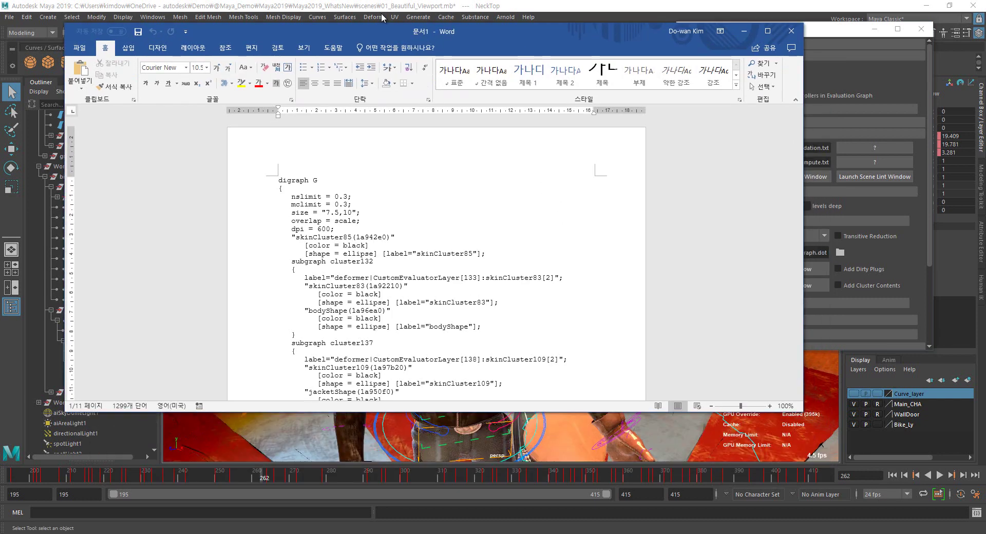
pyautogui.scroll(-12, 492, 239)
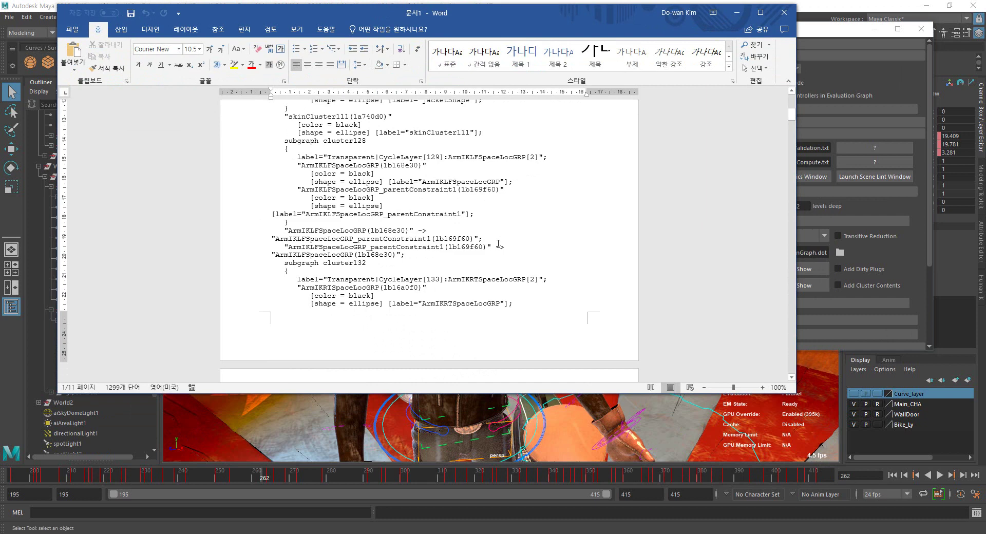
pyautogui.scroll(-10, 499, 244)
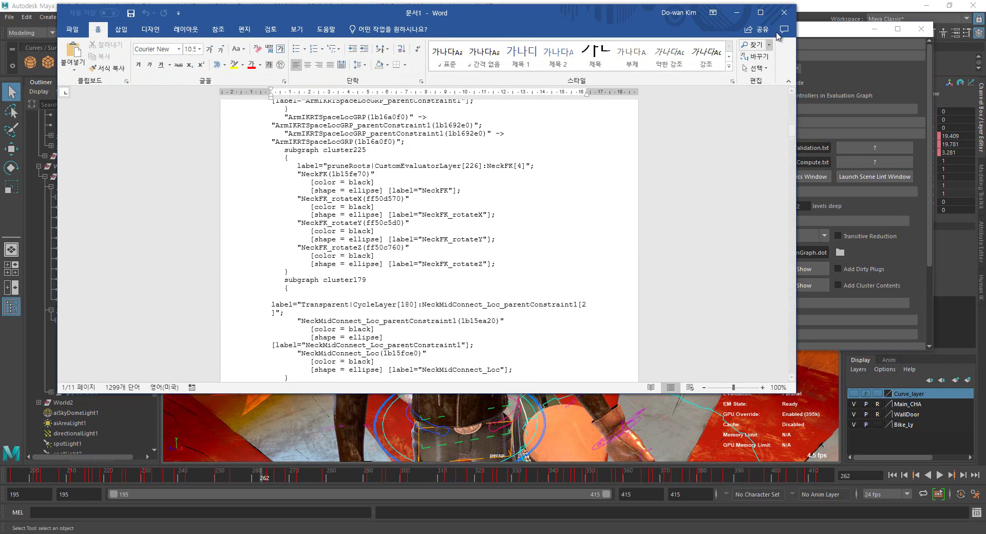
pyautogui.click(785, 13)
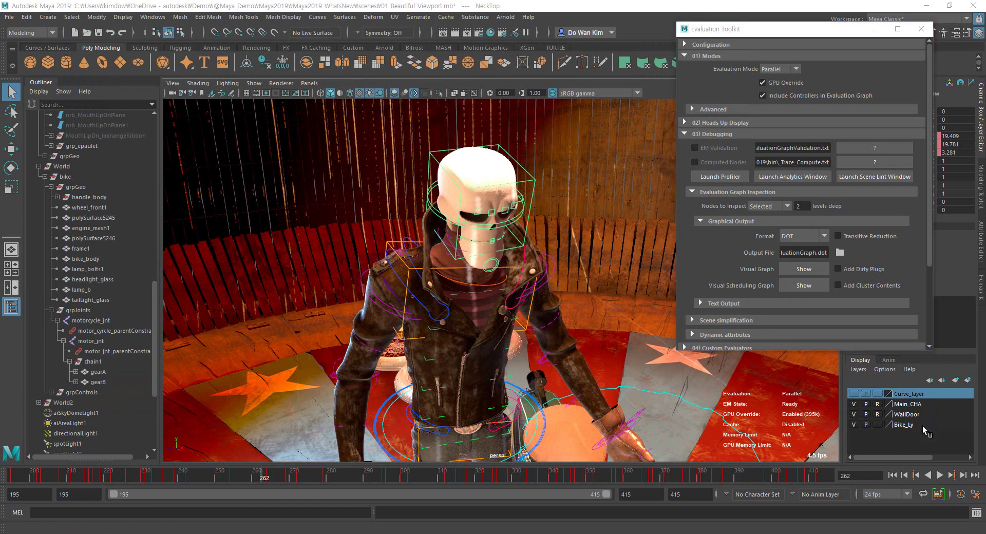
# - Hide the WallDoor and Bike_Ly display layers to isolate the character in the perspective view
pyautogui.click(938, 495)
pyautogui.click(854, 414)
pyautogui.click(854, 424)
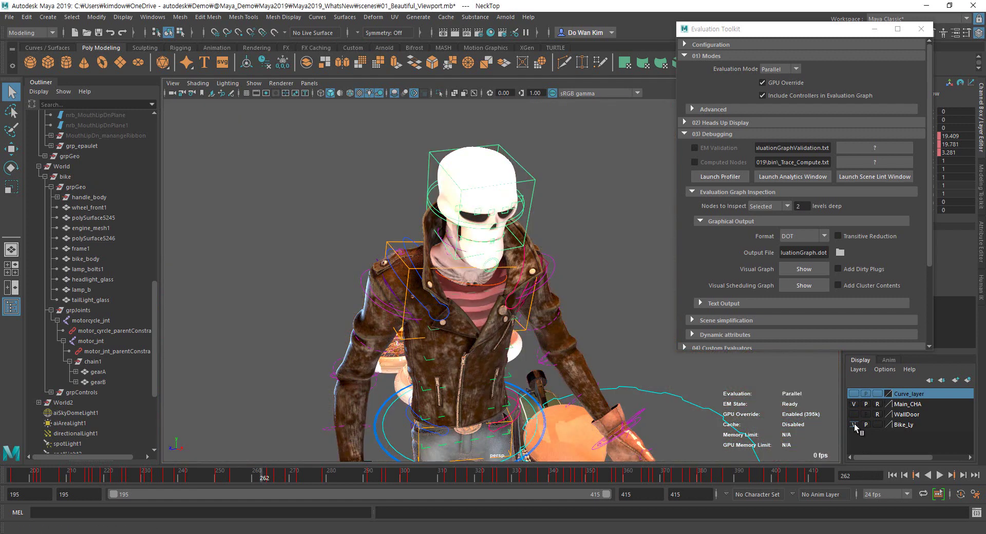
pyautogui.scroll(-5, 512, 401)
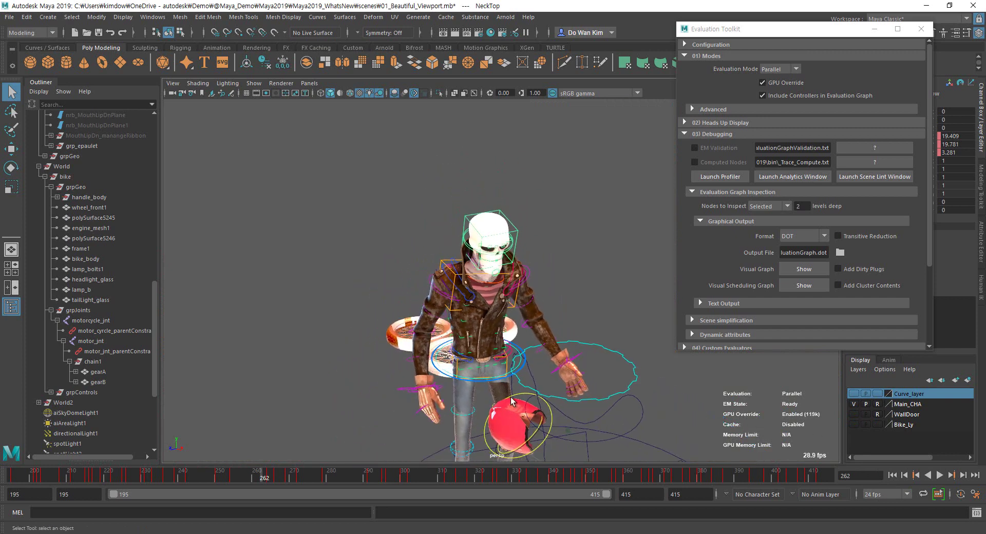
pyautogui.keyDown('alt'); pyautogui.moveTo(511, 398); pyautogui.dragTo(515, 371); pyautogui.keyUp('alt')
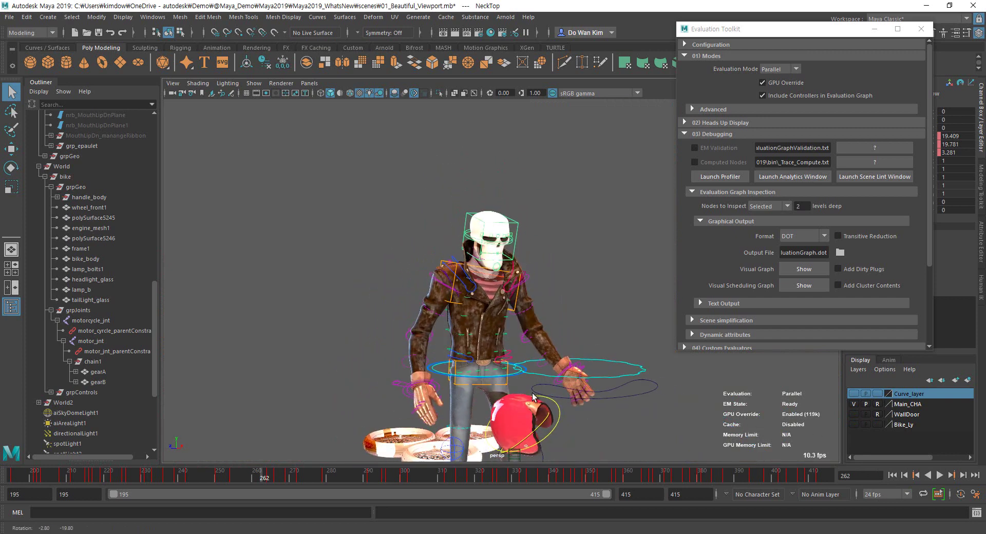
# - Play the character and motorcycle animation with caching disabled to check its playback frame rate, and stop it
pyautogui.keyDown('alt'); pyautogui.moveTo(589, 393); pyautogui.dragTo(547, 392, button='right'); pyautogui.keyUp('alt')
pyautogui.keyDown('alt'); pyautogui.moveTo(546, 294); pyautogui.dragTo(545, 229, button='middle'); pyautogui.keyUp('alt')
pyautogui.keyDown('alt'); pyautogui.moveTo(533, 257); pyautogui.dragTo(506, 442); pyautogui.keyUp('alt')
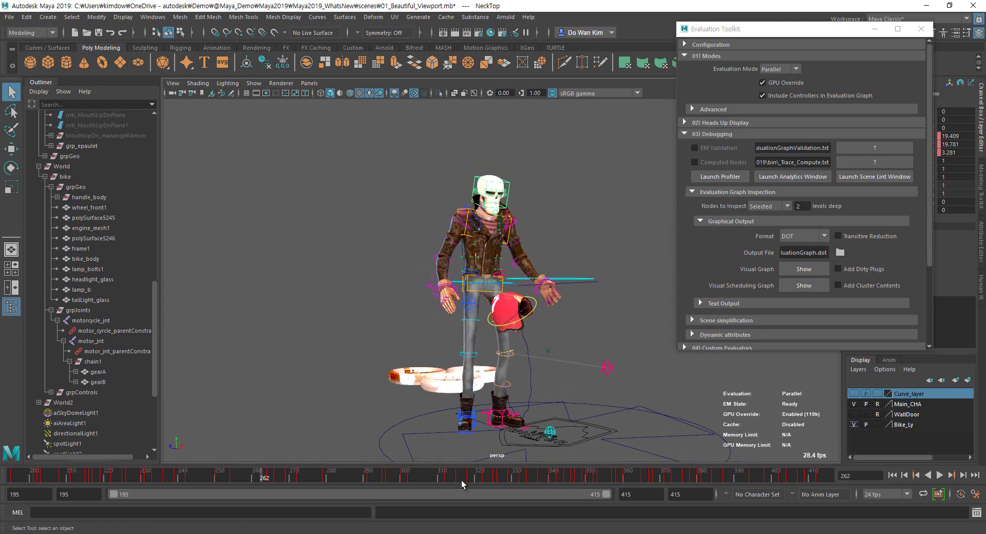
pyautogui.hotkey('alt', 'v')
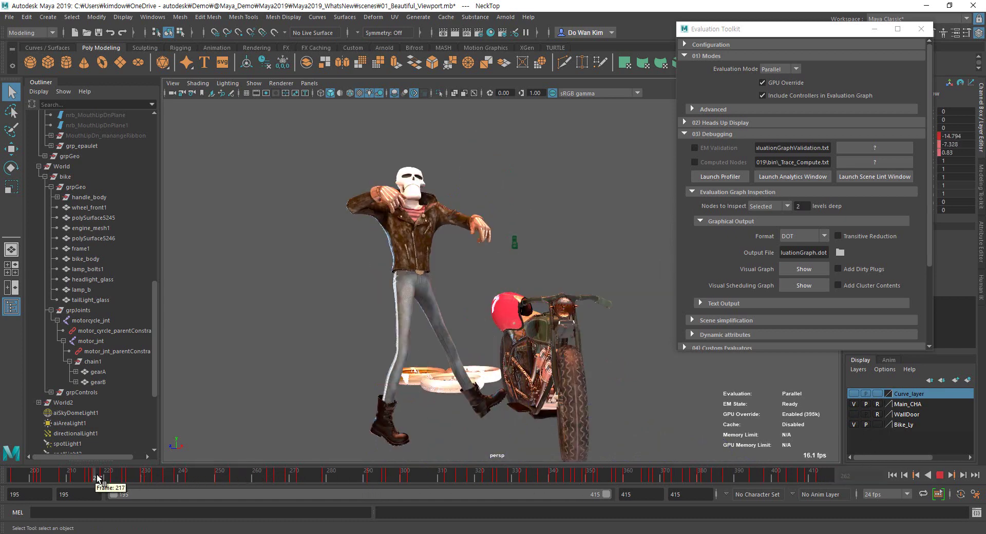
pyautogui.hotkey('alt', 'v')
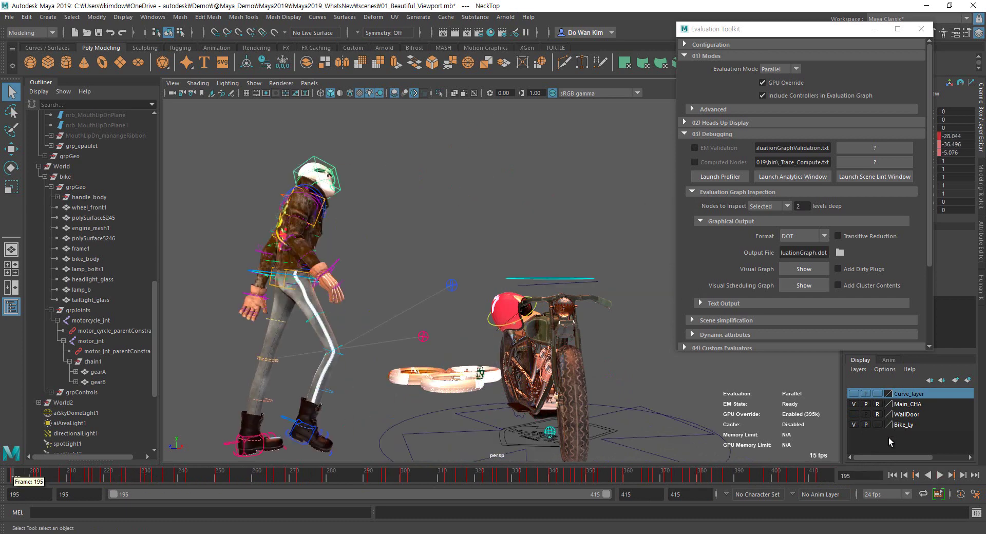
pyautogui.click(939, 476)
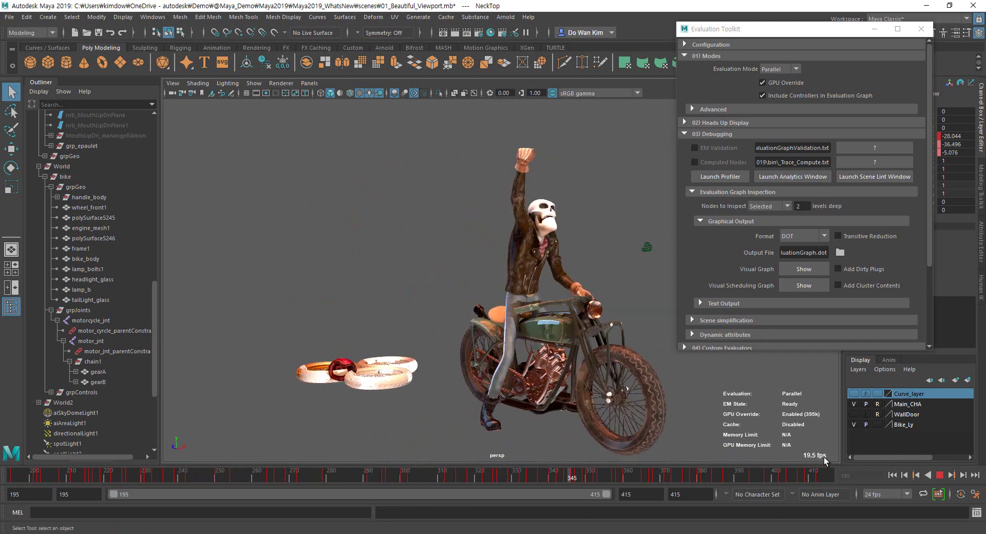
pyautogui.press('Escape')
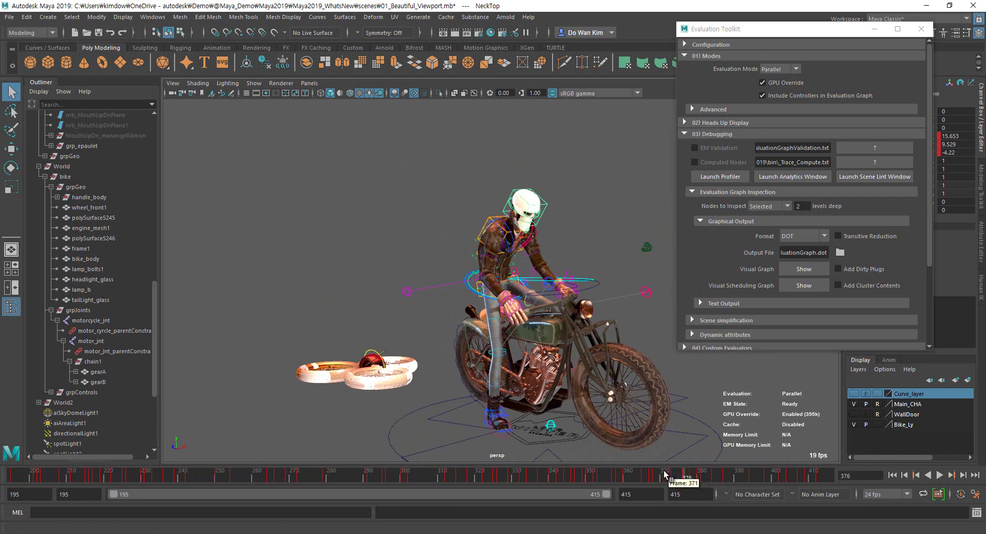
# - Scrub the animation to frame 308 and turn on Cached Playback
pyautogui.moveTo(665, 473); pyautogui.dragTo(435, 474)
pyautogui.rightClick(465, 479)
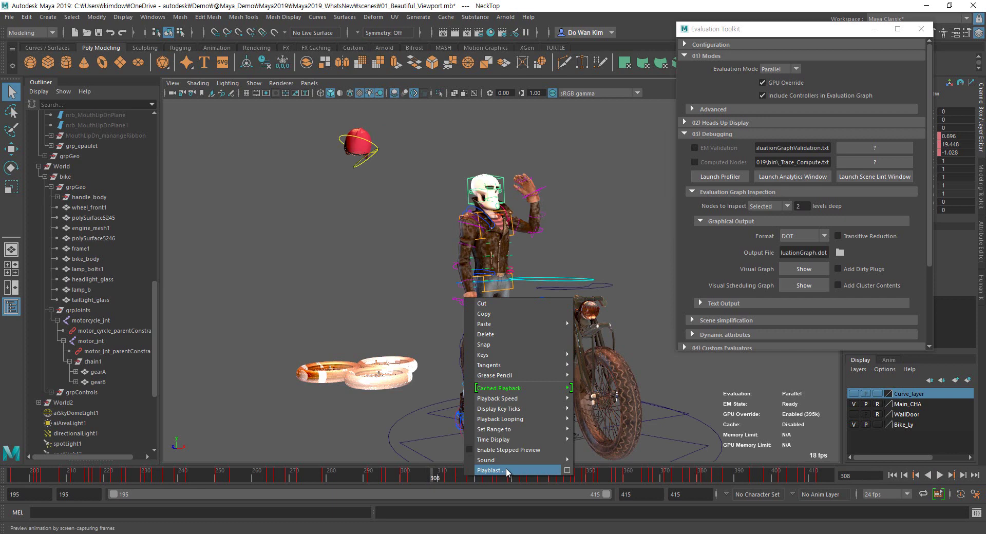
pyautogui.click(649, 128)
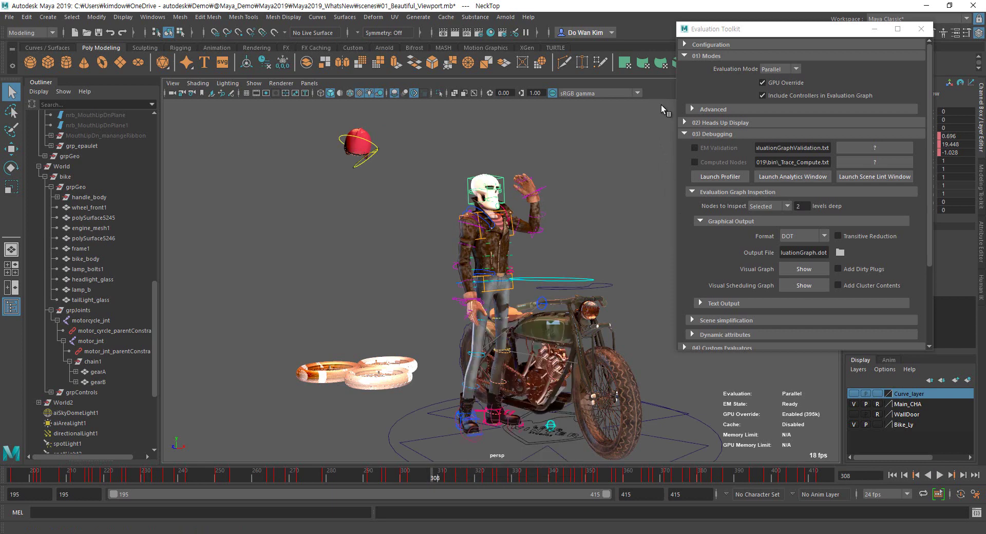
pyautogui.click(938, 496)
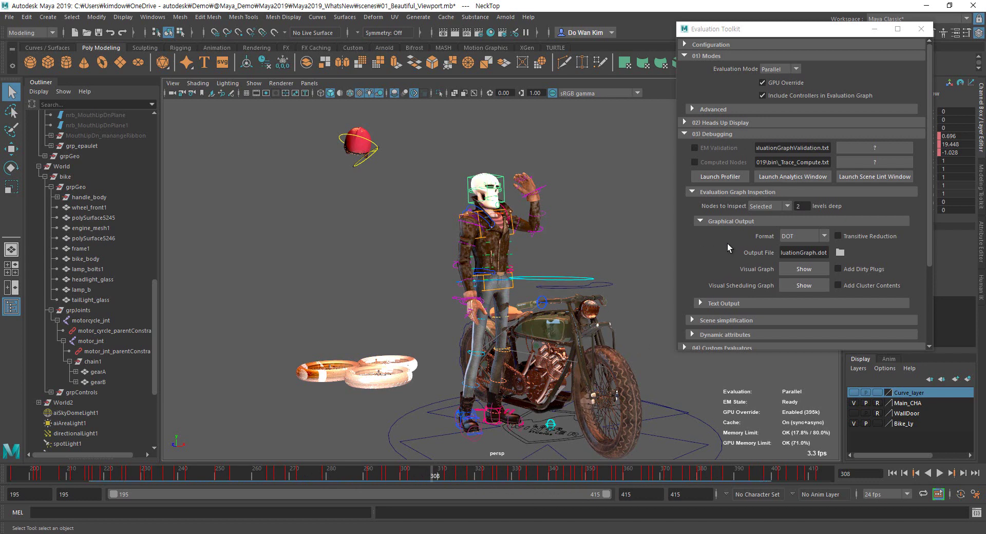
# - Expand the Caching section of the Evaluation Toolkit to show its cached playback options
pyautogui.scroll(-3, 728, 242)
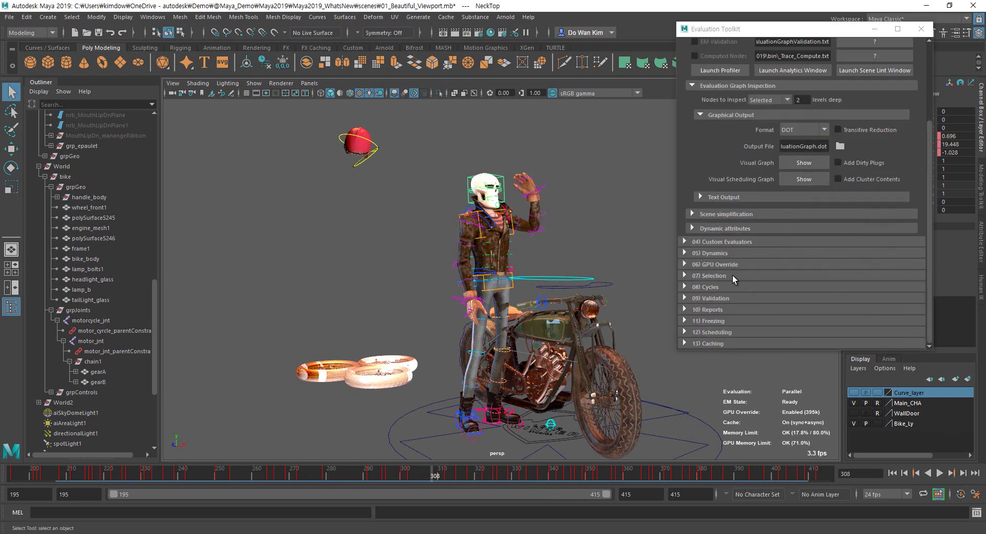
pyautogui.click(717, 343)
pyautogui.scroll(-6, 757, 273)
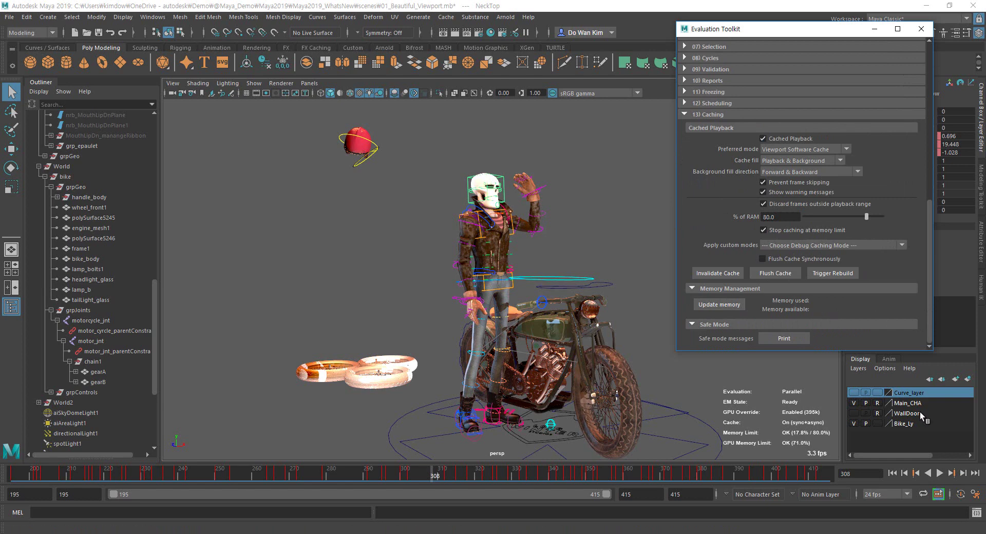
# - Open the Cached Playback preferences, enlarge the window to review all settings, and close it
pyautogui.rightClick(938, 495)
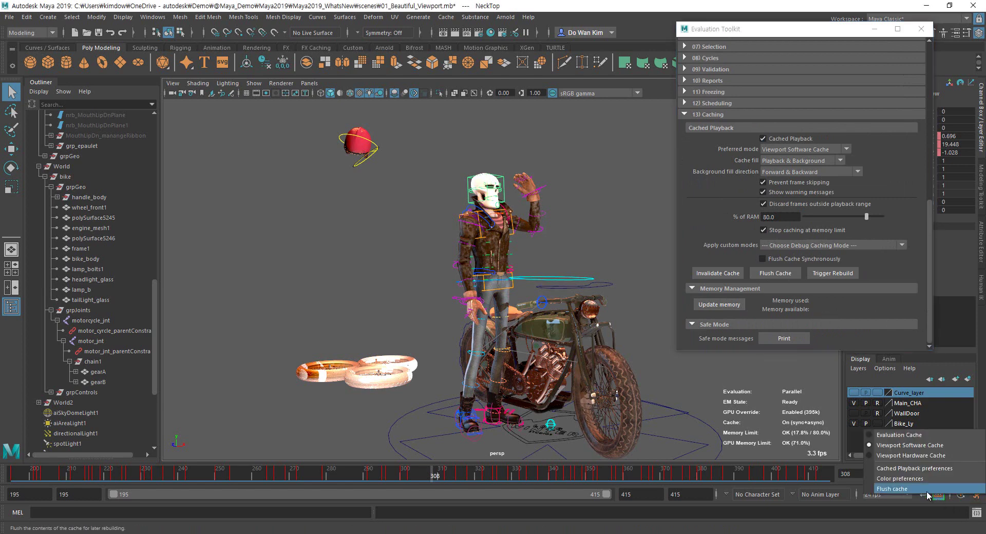
pyautogui.click(899, 470)
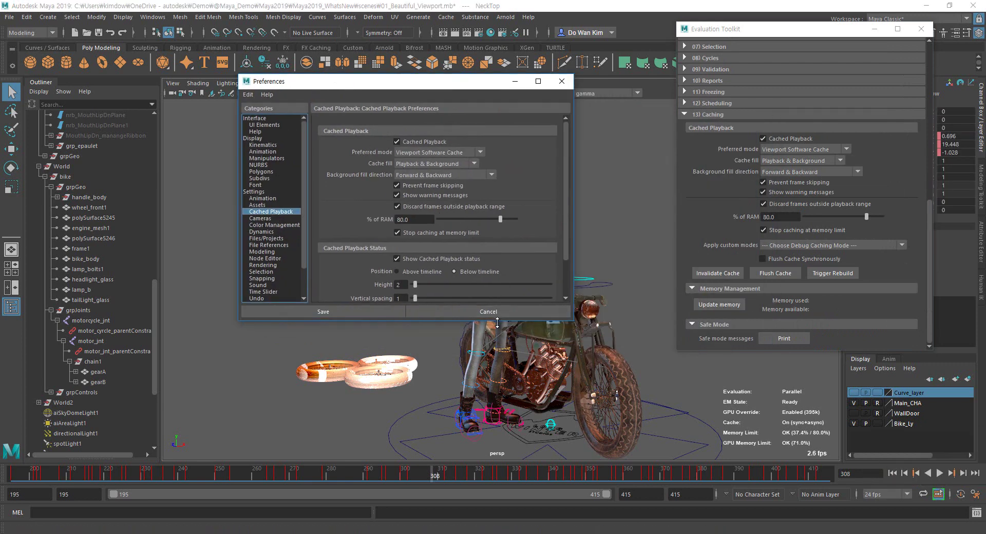
pyautogui.moveTo(497, 322); pyautogui.dragTo(498, 387)
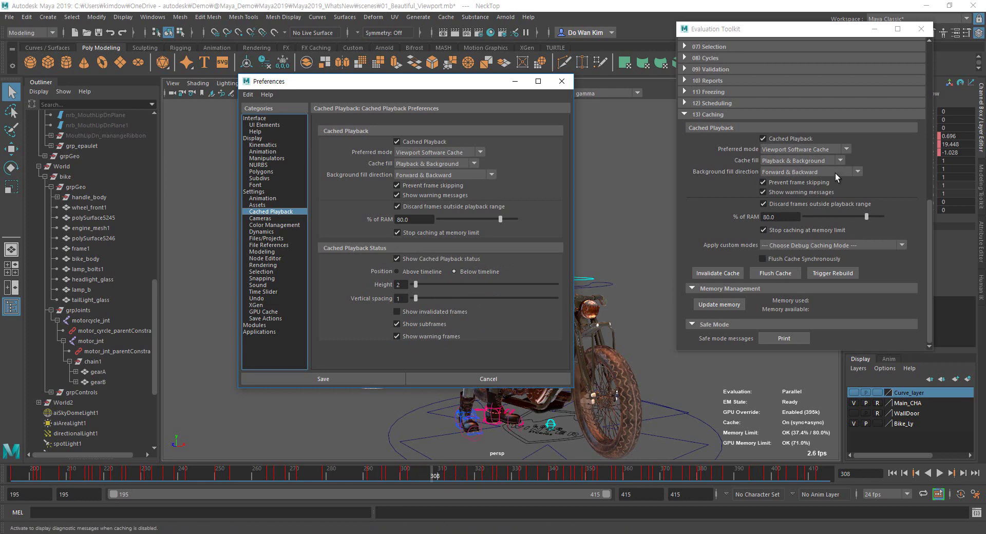
pyautogui.click(562, 81)
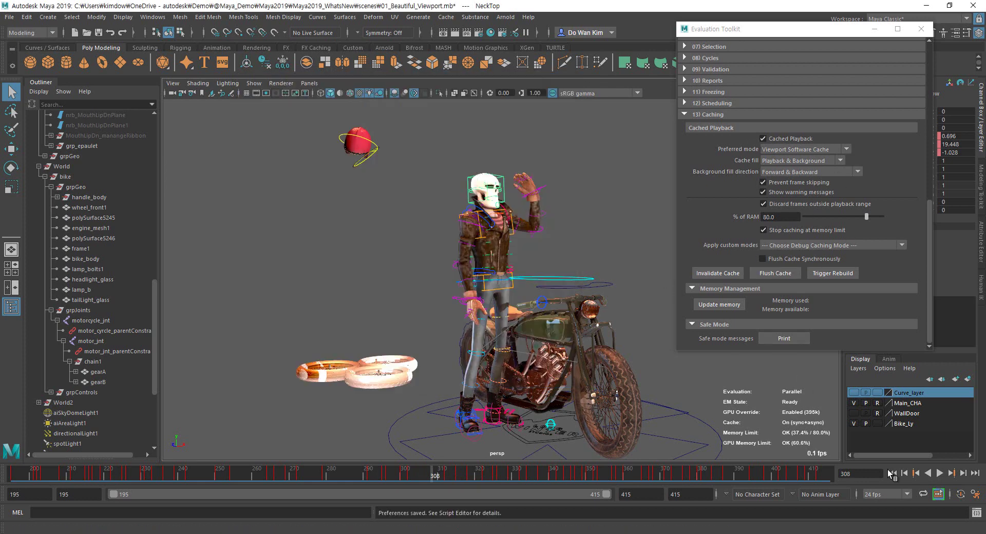
# - Play the cached animation from the first frame to check its playback speed, and stop it
pyautogui.click(893, 473)
pyautogui.click(940, 473)
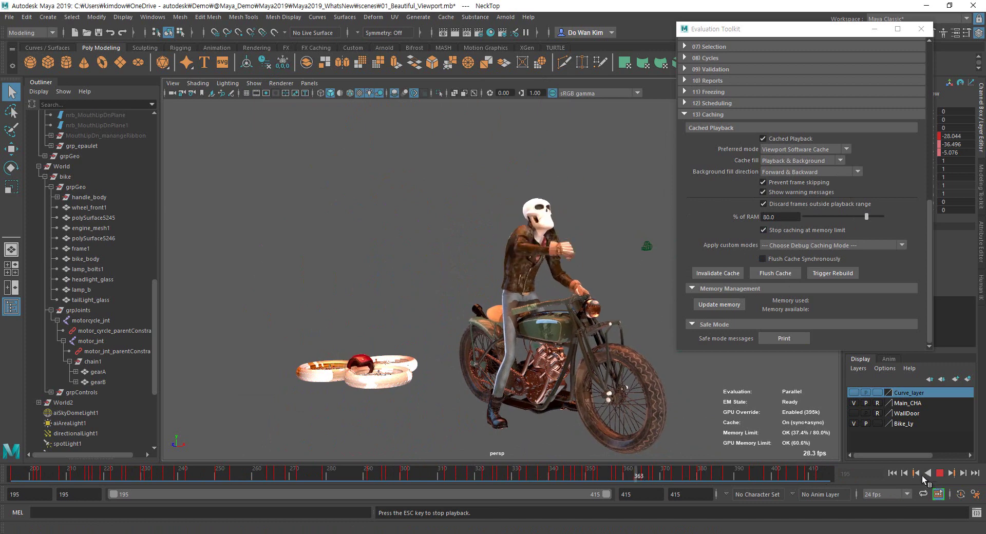
pyautogui.click(939, 473)
# - Set the playback speed to Real-time and play the cached animation to check it
pyautogui.rightClick(585, 472)
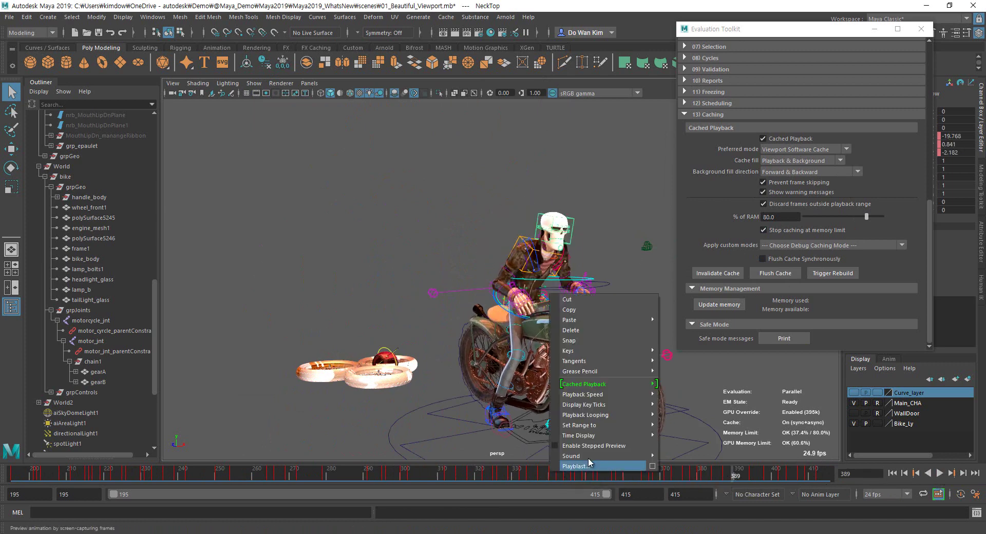
pyautogui.moveTo(615, 396)
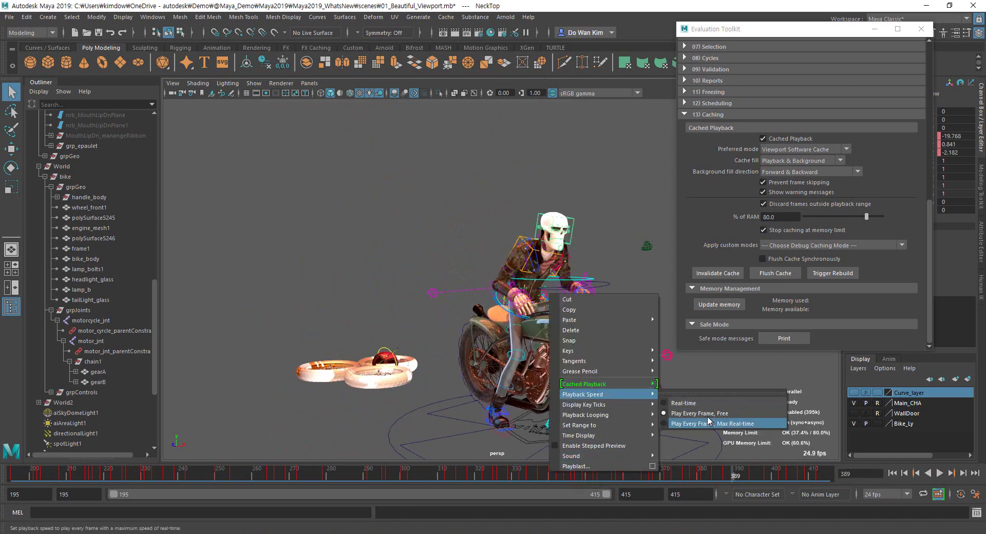
pyautogui.click(684, 404)
pyautogui.click(940, 473)
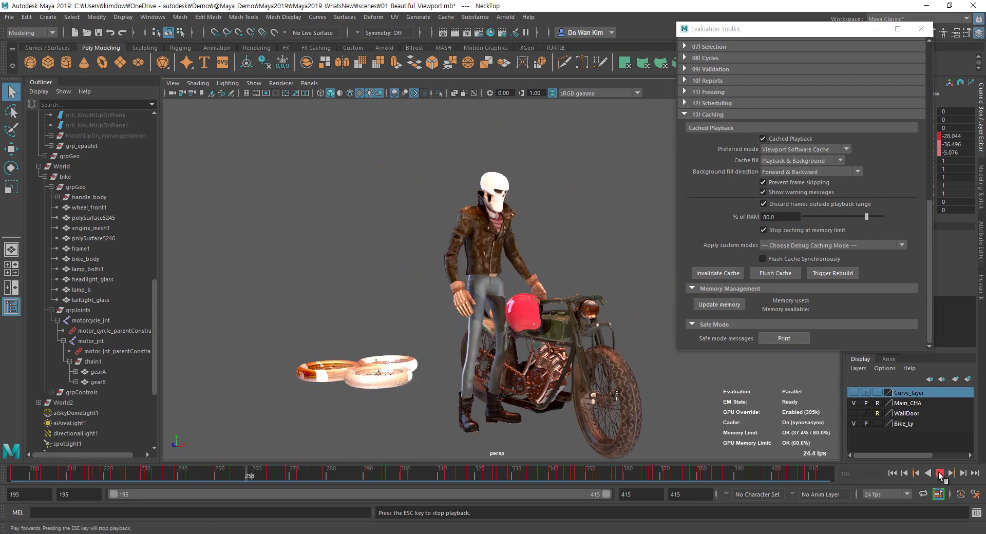
pyautogui.click(939, 474)
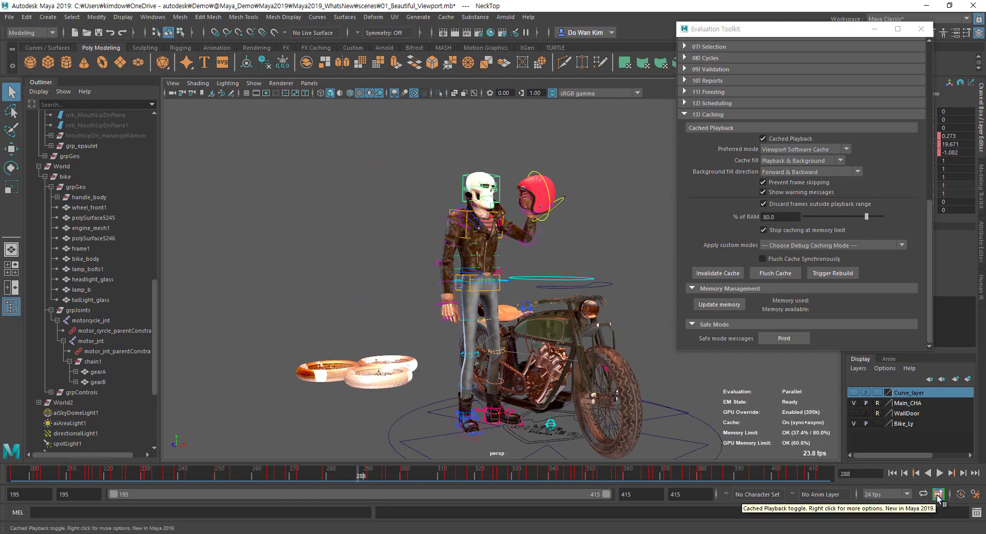
# - Look over the available cache modes and the Heads Up Display section of the Evaluation Toolkit
pyautogui.rightClick(939, 497)
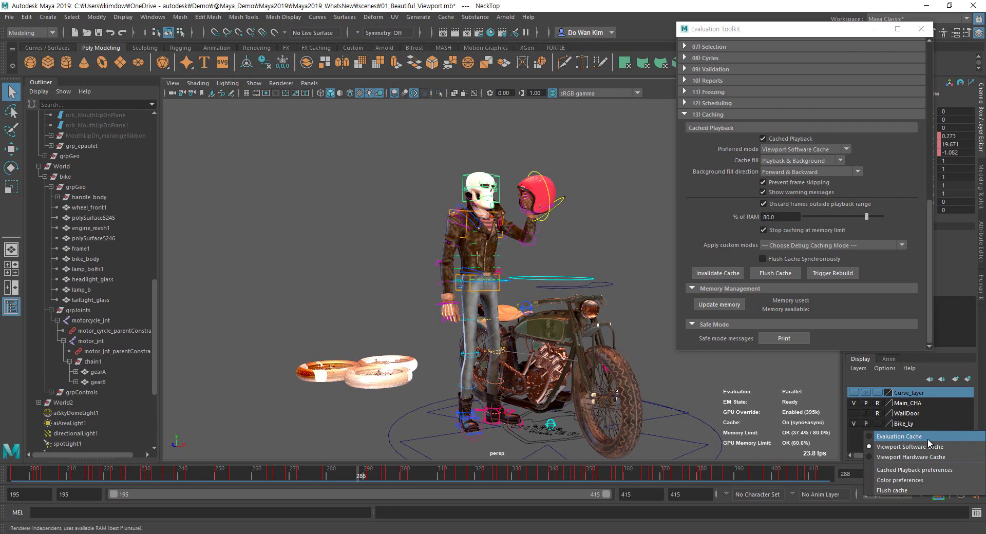
pyautogui.click(933, 323)
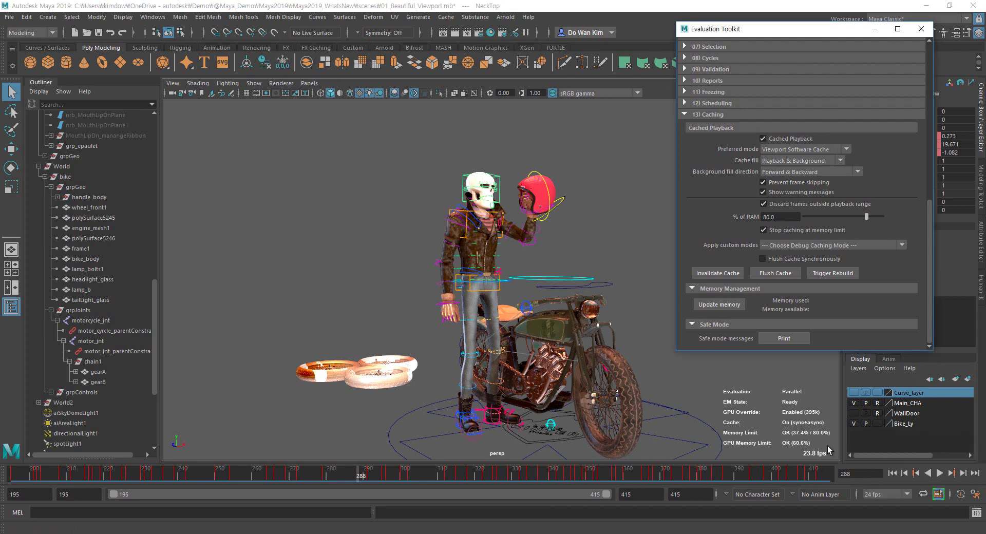
pyautogui.scroll(8, 760, 244)
pyautogui.scroll(3, 735, 213)
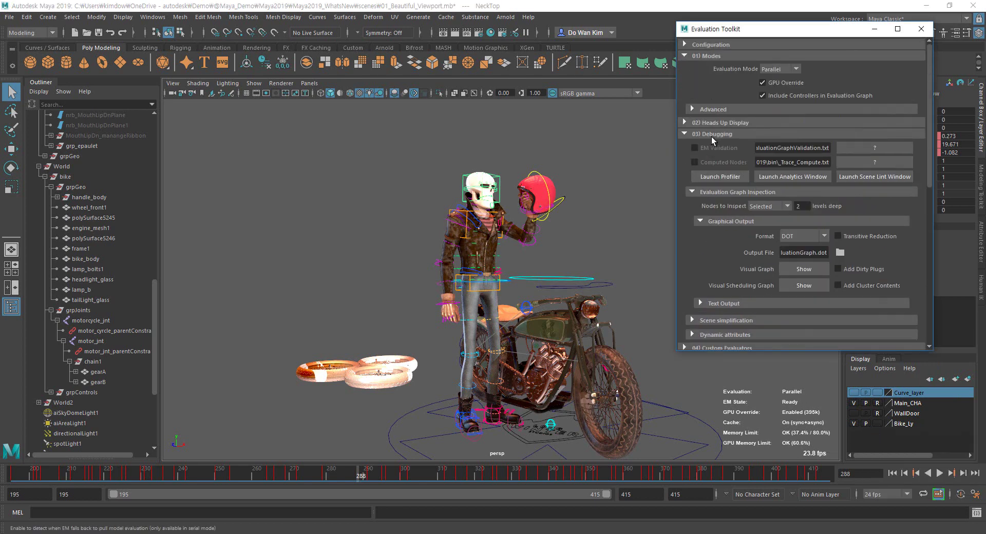
pyautogui.click(733, 123)
pyautogui.click(733, 124)
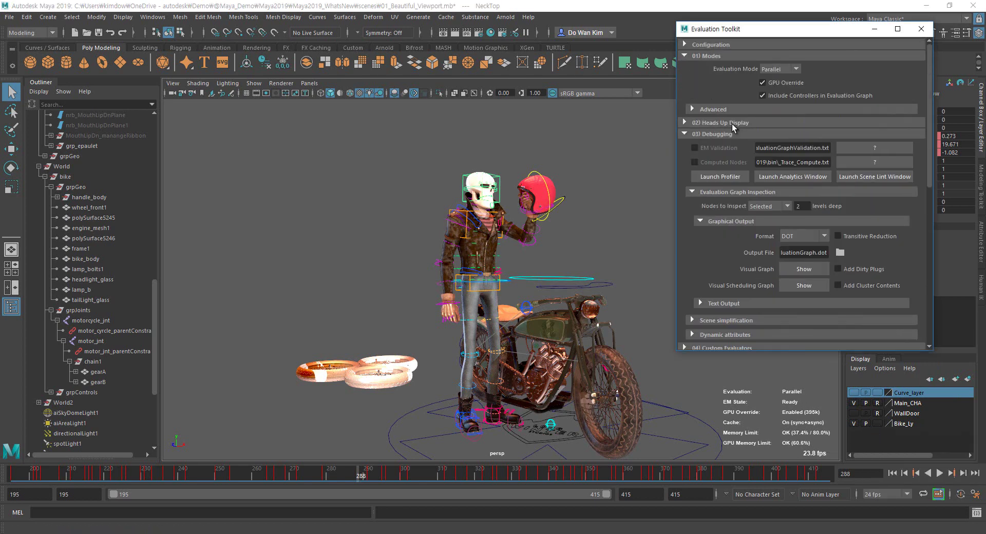
pyautogui.click(733, 123)
pyautogui.click(762, 123)
# - Open the Cached Playback preferences, highlight the % of RAM value, and move the window clear of the character
pyautogui.rightClick(939, 495)
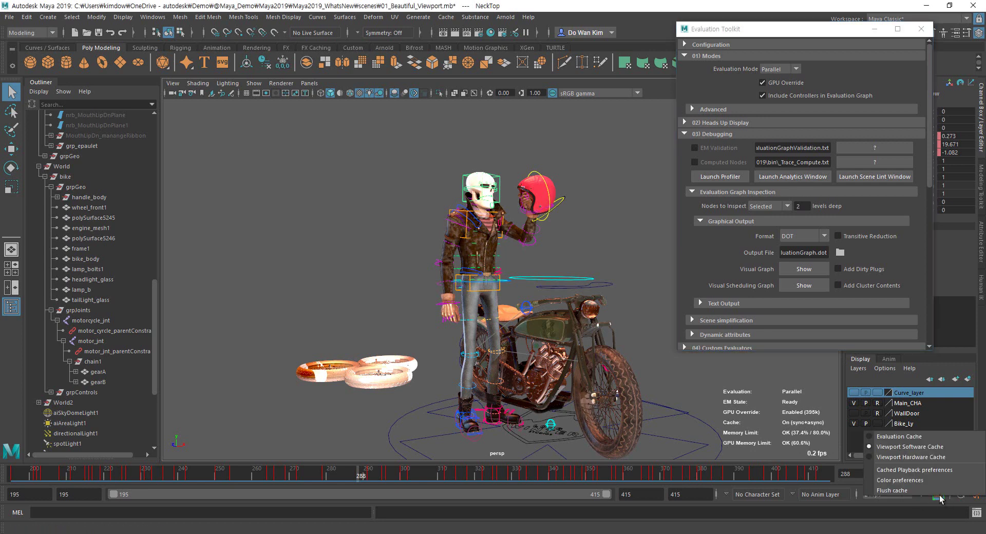
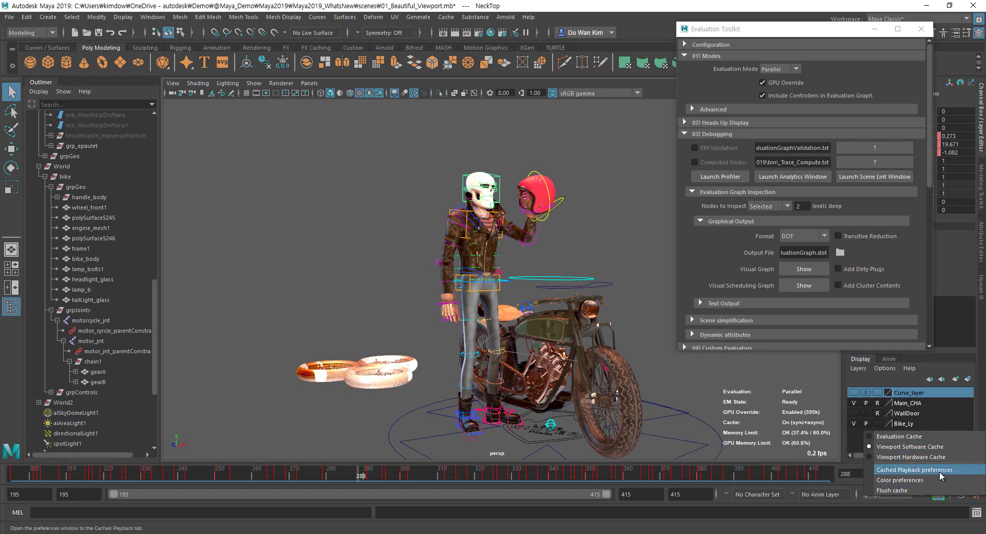
pyautogui.click(913, 470)
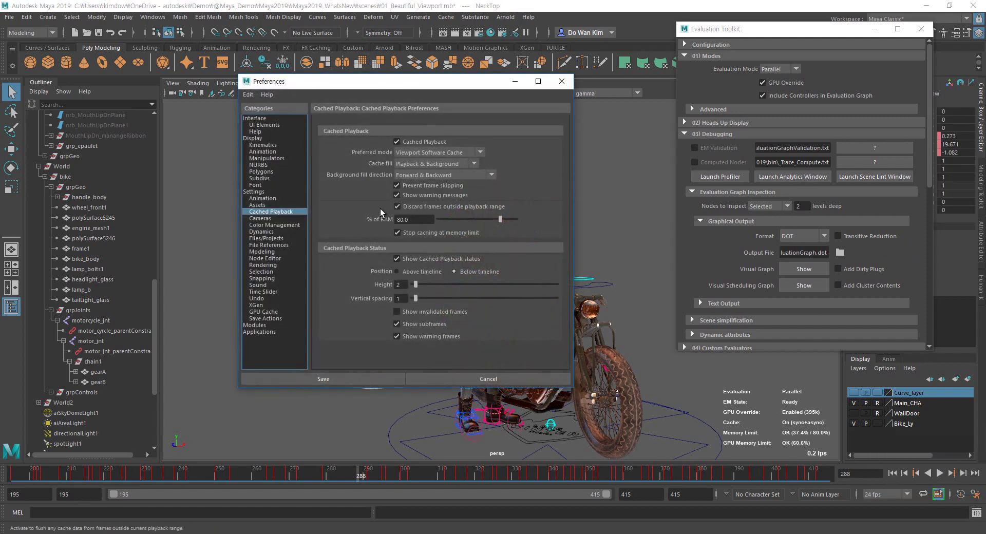
pyautogui.click(424, 220)
pyautogui.doubleClick(423, 219)
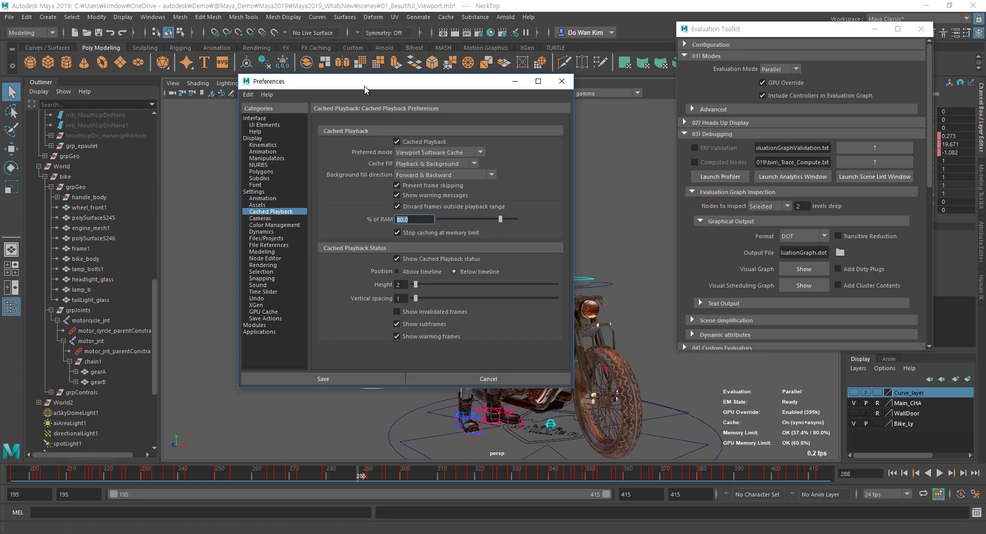
pyautogui.moveTo(329, 81); pyautogui.dragTo(115, 70)
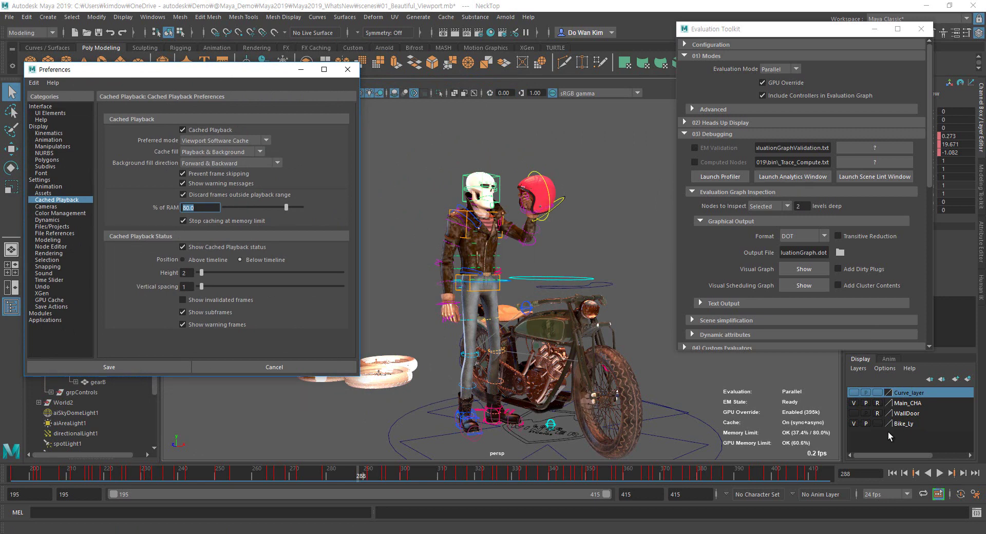
# - Play and stop the cached animation, and close both the preferences and the Evaluation Toolkit
pyautogui.click(939, 474)
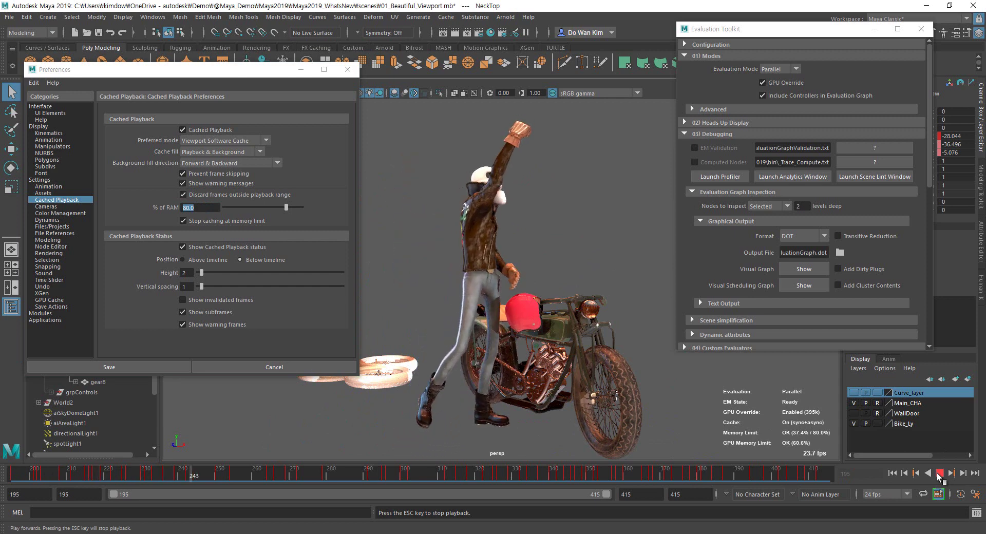
pyautogui.click(940, 474)
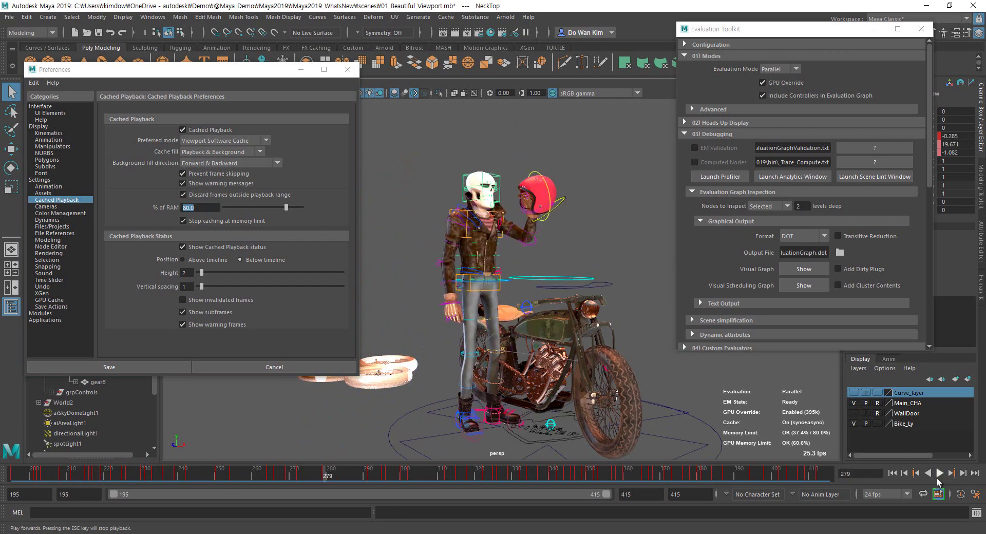
pyautogui.click(347, 69)
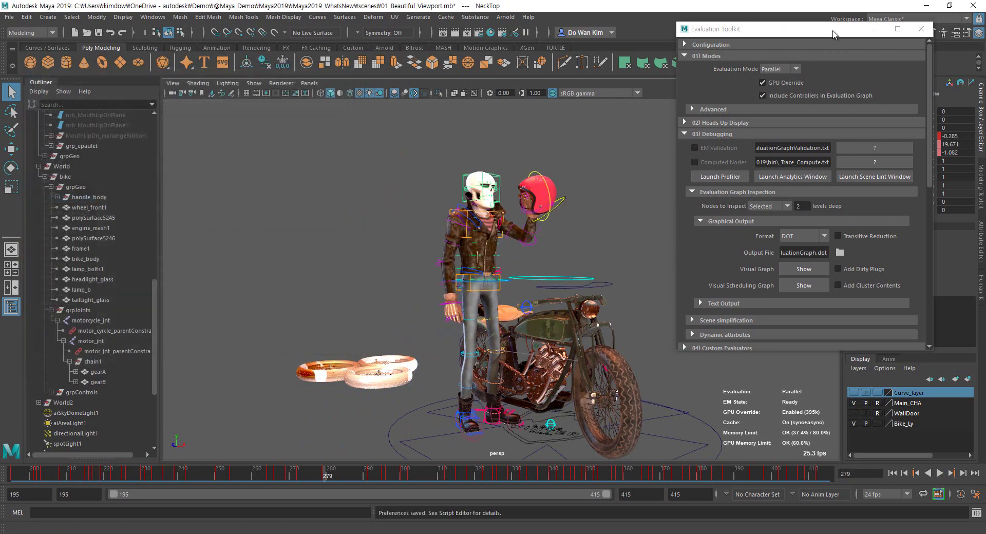
pyautogui.click(922, 29)
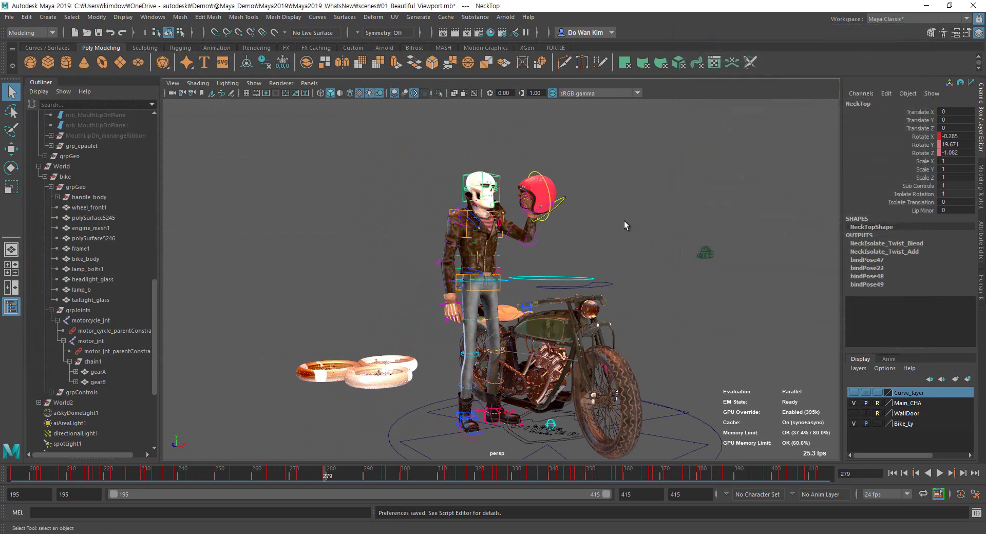
# - Turn on Auto Keyframe with the character's NeckTop control framed for editing
pyautogui.keyDown('alt'); pyautogui.moveTo(508, 275); pyautogui.dragTo(504, 294); pyautogui.keyUp('alt')
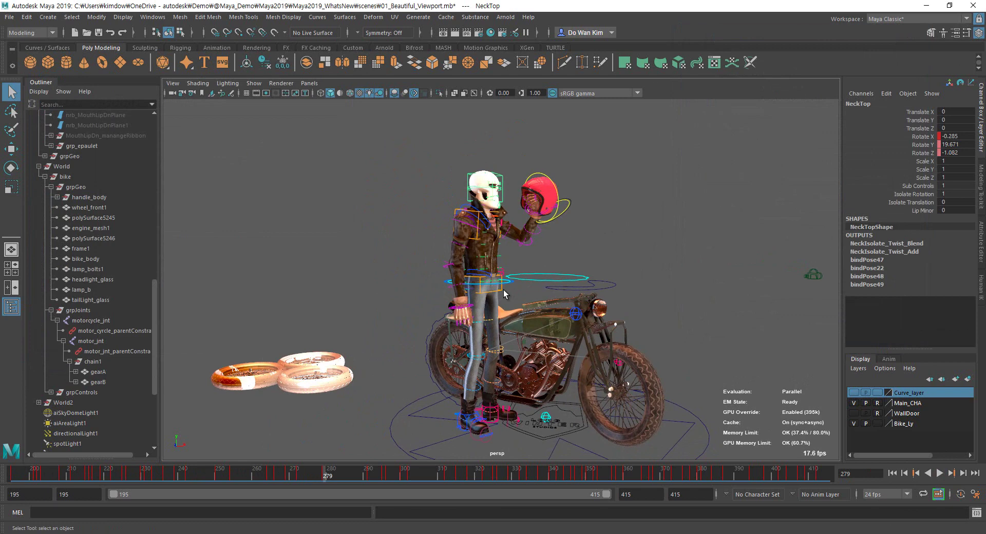
pyautogui.press('f')
pyautogui.keyDown('alt'); pyautogui.moveTo(652, 327); pyautogui.dragTo(543, 304, button='right'); pyautogui.keyUp('alt')
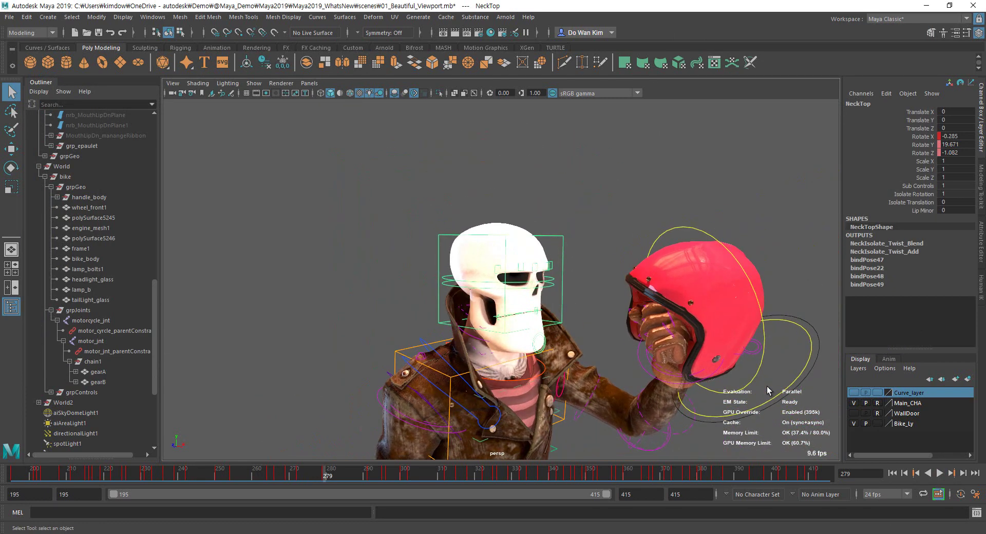
pyautogui.click(961, 495)
pyautogui.keyDown('alt'); pyautogui.moveTo(518, 323); pyautogui.dragTo(483, 303, button='middle'); pyautogui.keyUp('alt')
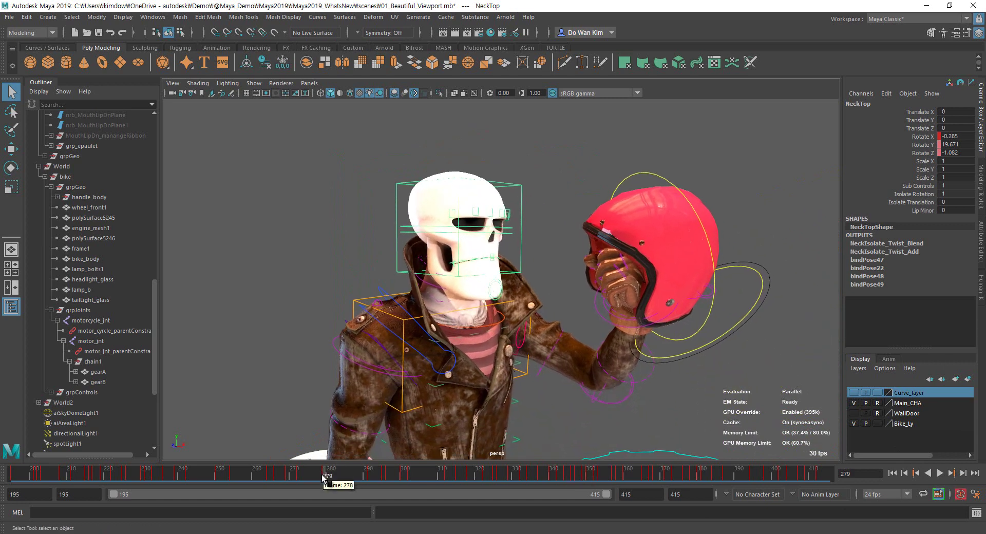
# - Rotate the NeckTop control at frame 279 to about -9.67, 1.97 and 1.91 in X, Y and Z
pyautogui.moveTo(327, 478)
pyautogui.mouseDown()
pyautogui.moveTo(291, 477)
pyautogui.moveTo(362, 479)
pyautogui.moveTo(245, 478)
pyautogui.moveTo(427, 478)
pyautogui.moveTo(292, 477)
pyautogui.moveTo(327, 477)
pyautogui.mouseUp()
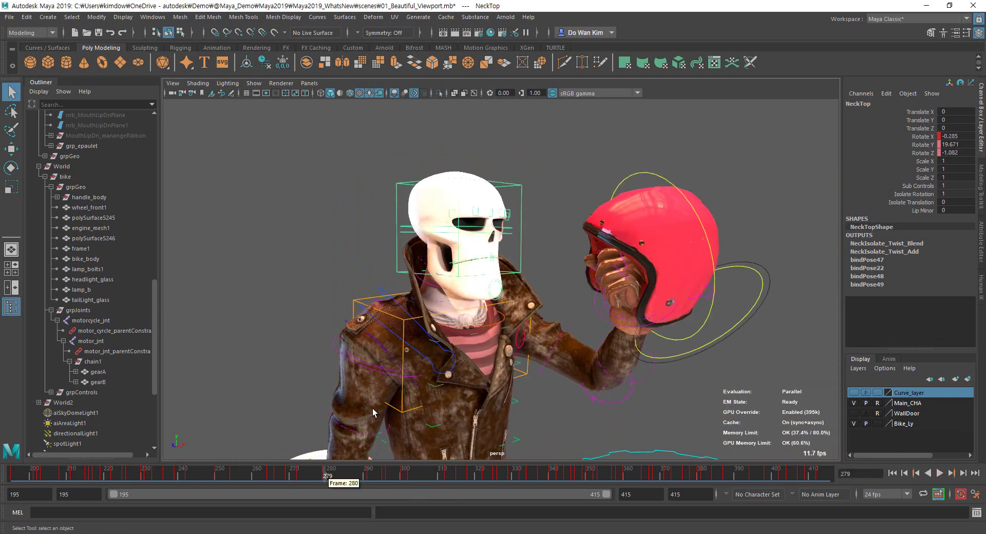
pyautogui.press('e')
pyautogui.moveTo(467, 232); pyautogui.dragTo(453, 225)
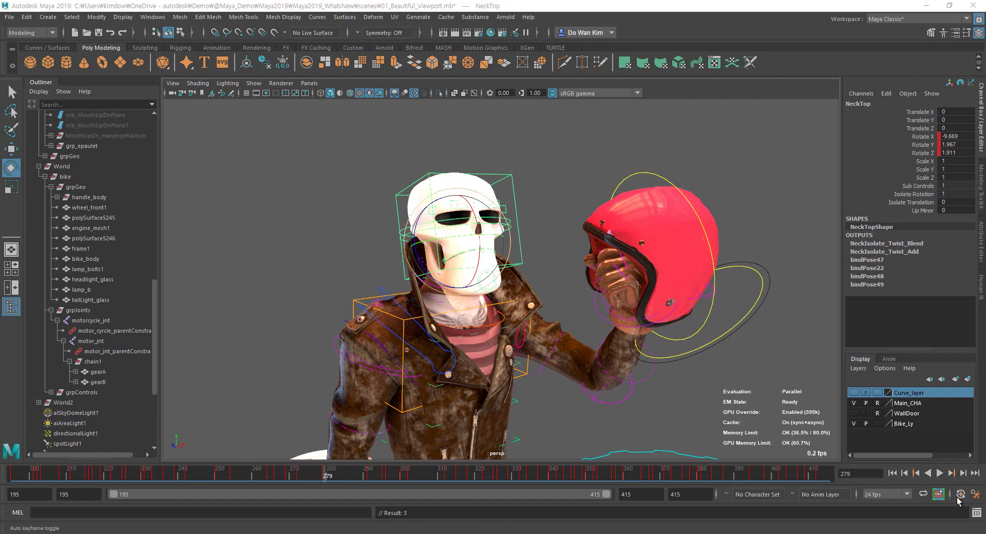
# - Switch to the Demo ANI workspace and enlarge the Graph Editor's curve area for the NeckTop rotation curves
pyautogui.click(915, 19)
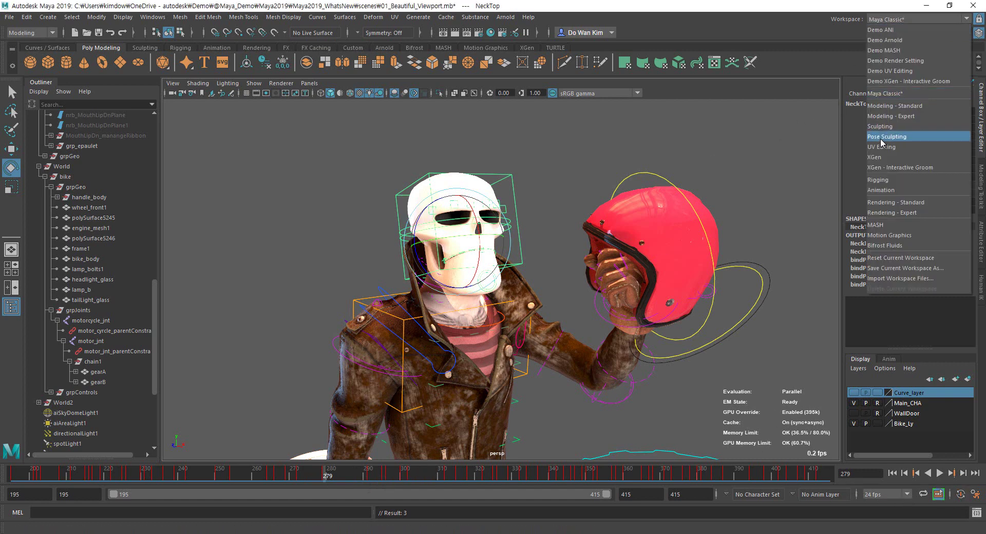
pyautogui.click(893, 32)
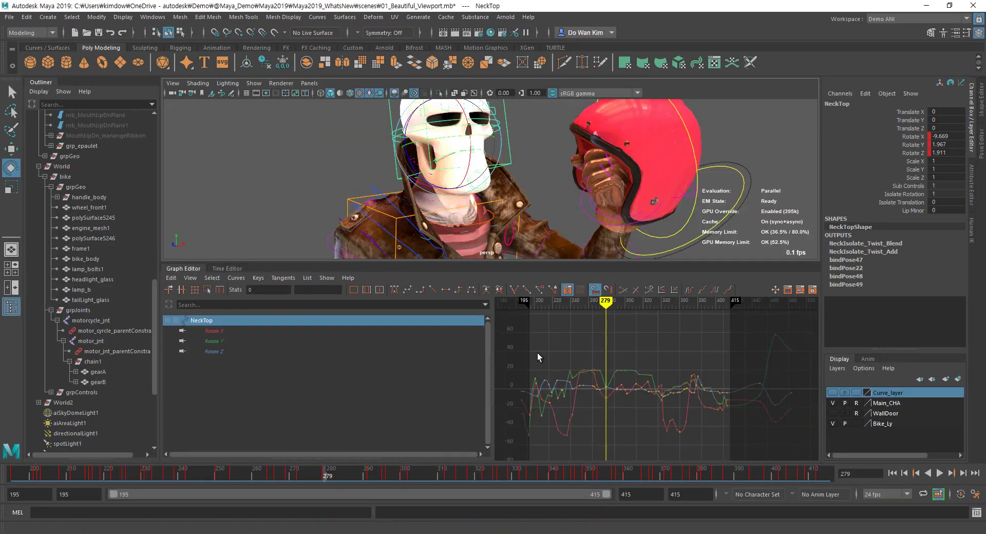
pyautogui.click(394, 341)
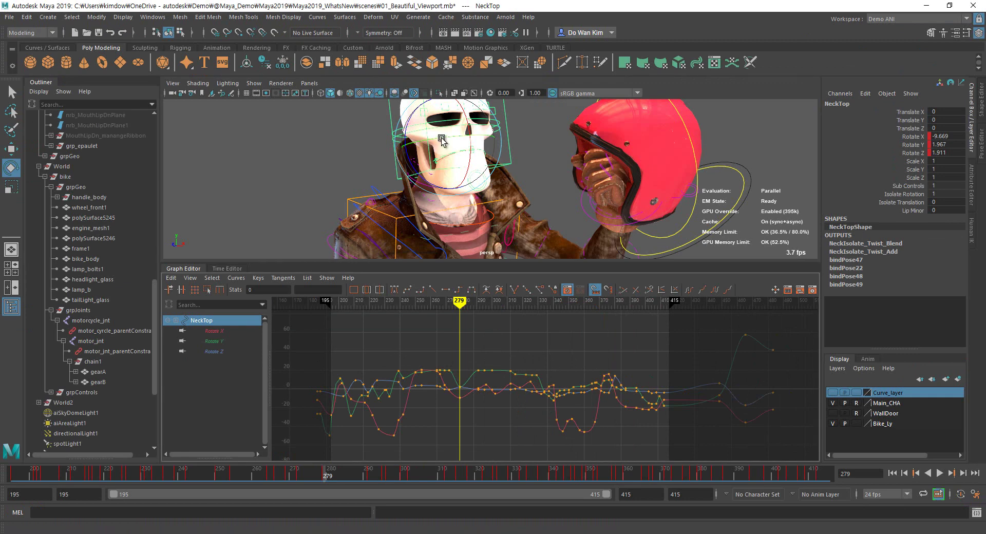
pyautogui.keyDown('alt'); pyautogui.moveTo(533, 183); pyautogui.dragTo(502, 167, button='right'); pyautogui.keyUp('alt')
pyautogui.keyDown('alt'); pyautogui.moveTo(496, 174); pyautogui.dragTo(494, 175, button='middle'); pyautogui.keyUp('alt')
pyautogui.keyDown('alt'); pyautogui.moveTo(495, 177); pyautogui.dragTo(473, 183); pyautogui.keyUp('alt')
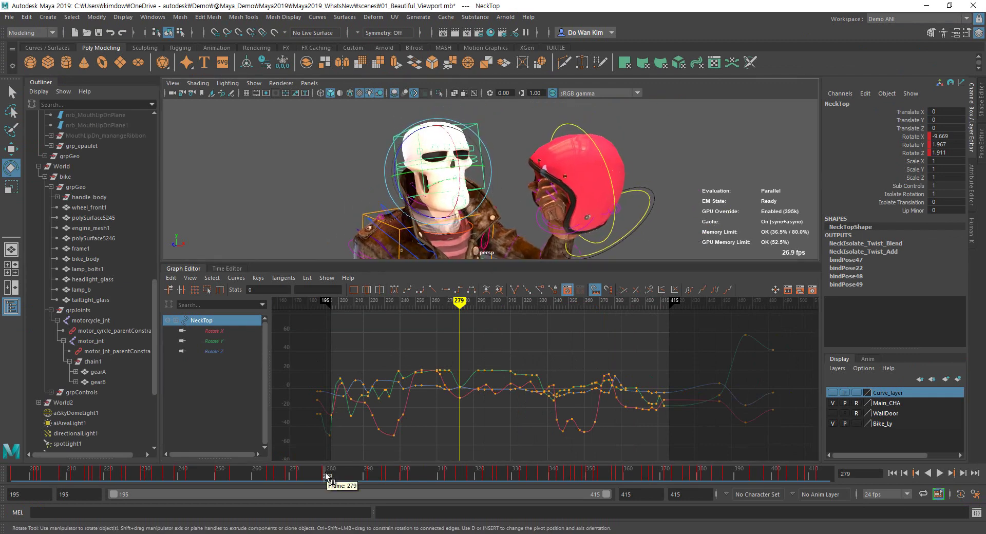
# - Play and scrub the animation to review the head motion, ending at frame 286
pyautogui.moveTo(326, 474); pyautogui.dragTo(230, 473)
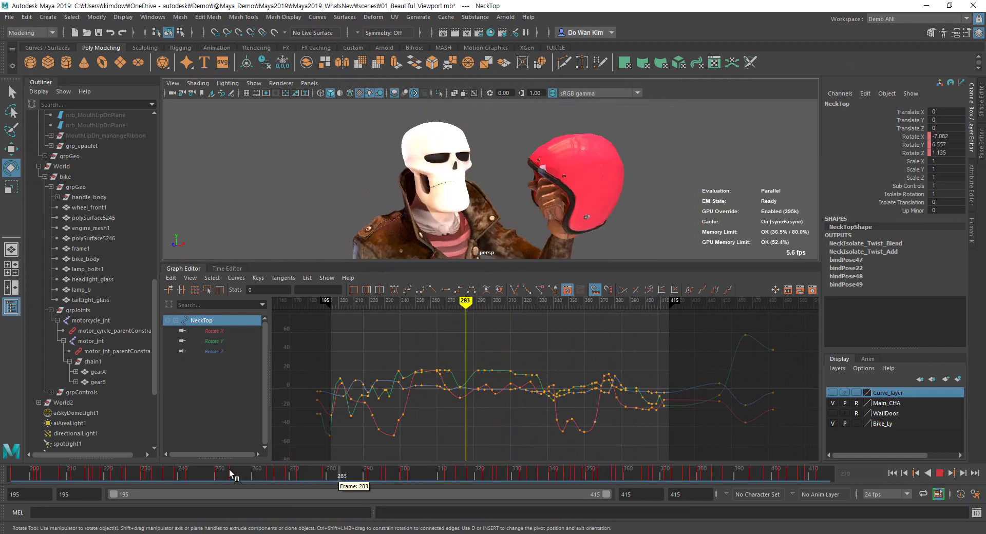
pyautogui.click(941, 475)
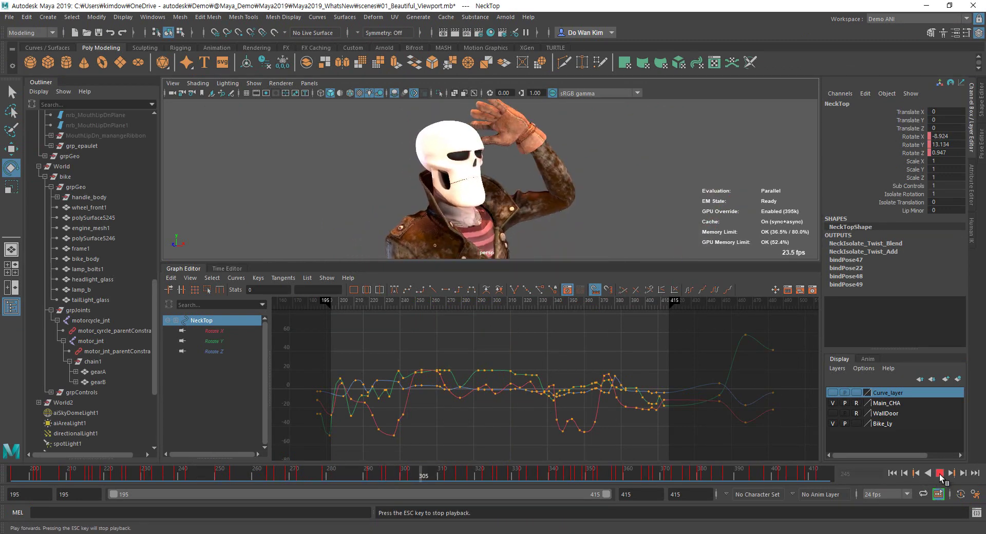
pyautogui.click(939, 474)
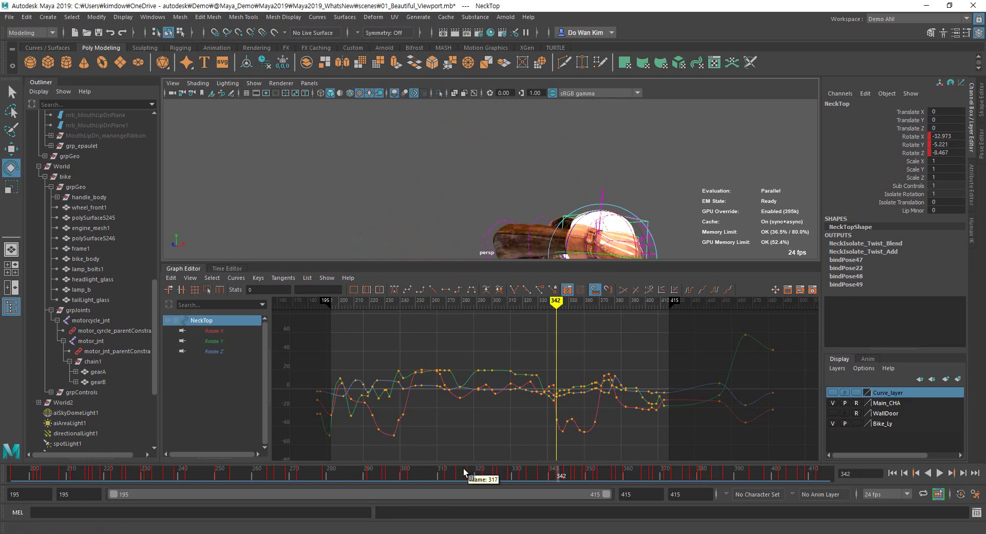
pyautogui.moveTo(464, 472); pyautogui.dragTo(353, 473)
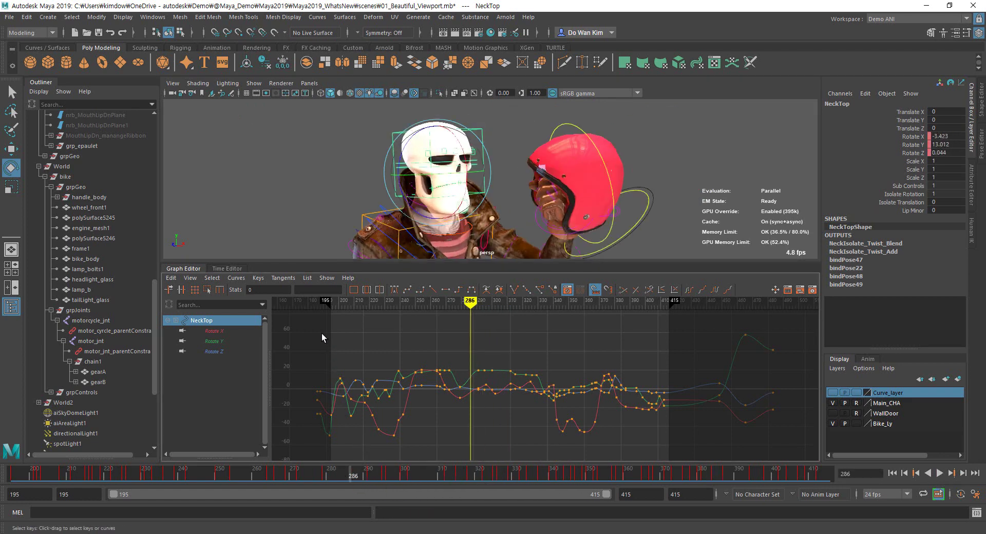
# - Select NeckTop's rotation keys across the playback range and open the Butterworth Filter options with settings reset to defaults
pyautogui.moveTo(325, 332); pyautogui.dragTo(681, 452)
pyautogui.click(237, 278)
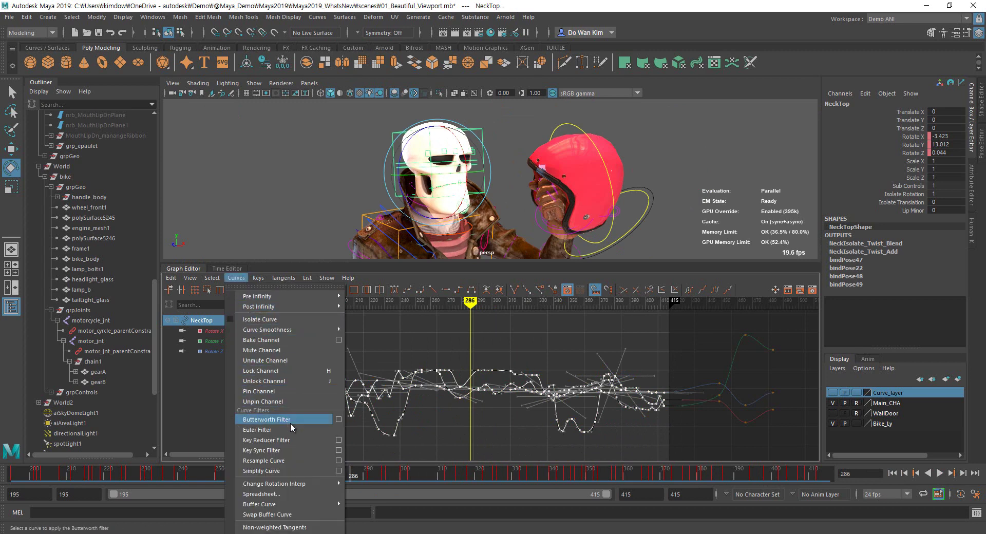
pyautogui.click(339, 420)
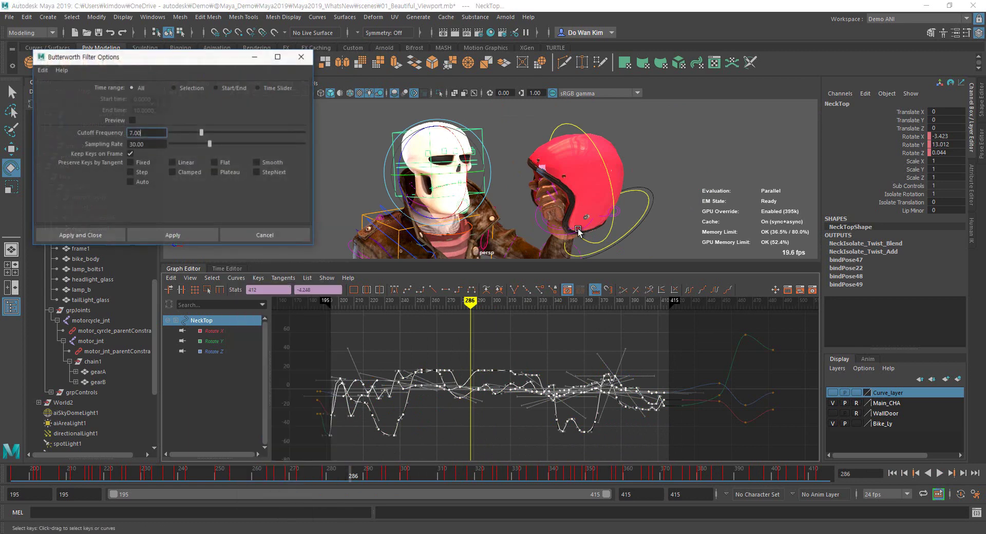
pyautogui.moveTo(195, 55); pyautogui.dragTo(744, 66)
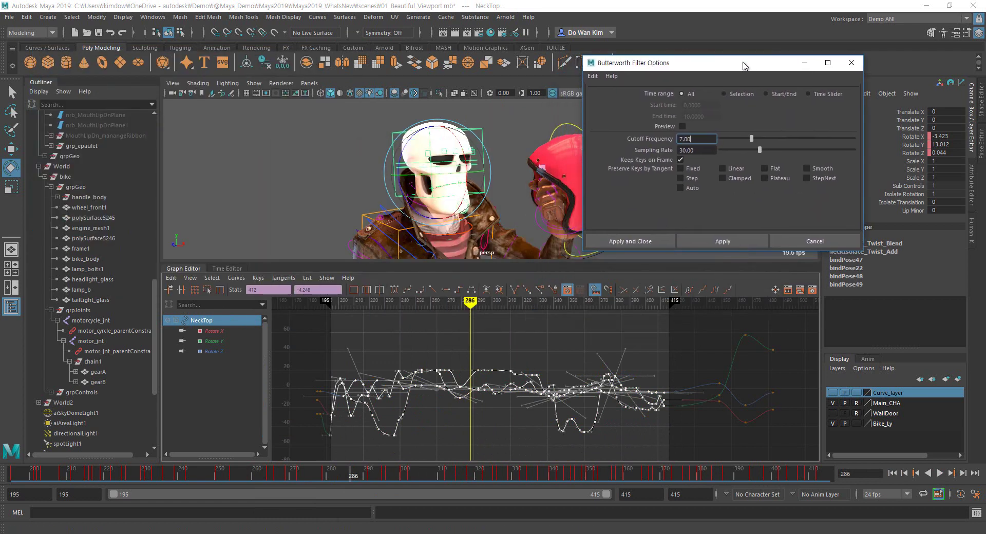
pyautogui.click(592, 76)
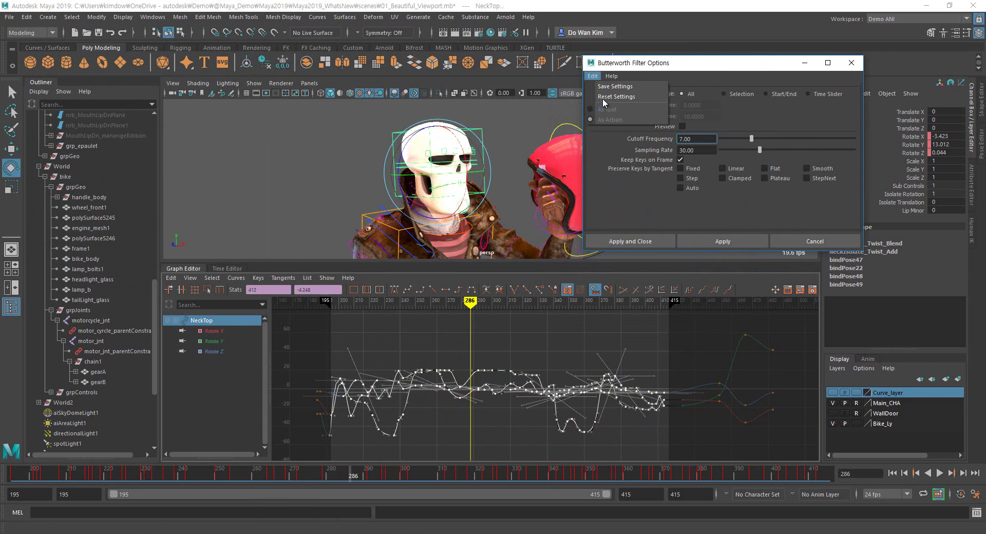
pyautogui.click(609, 97)
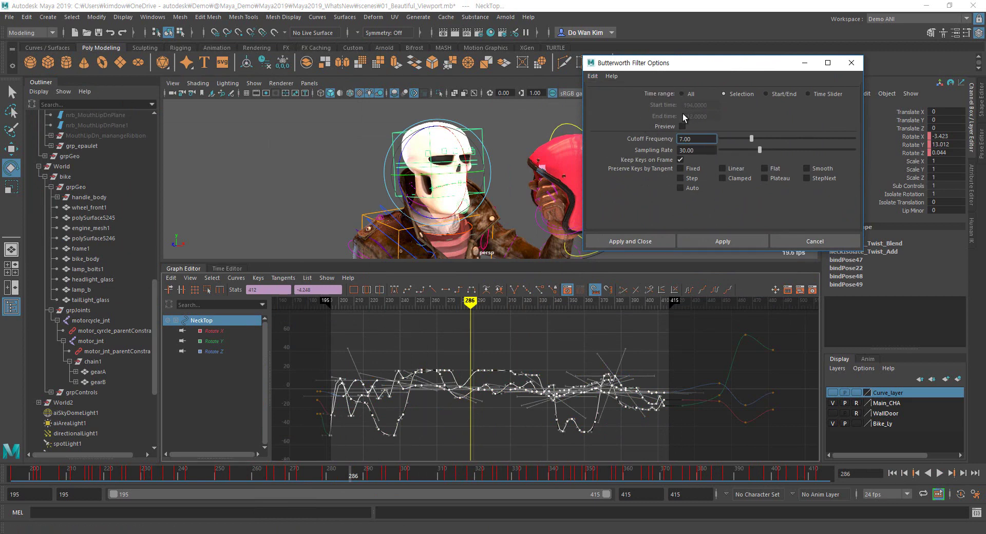
# - Enable the Butterworth filter preview with the curves in clear view, try a cutoff frequency of 25.11, and settle on 1.26
pyautogui.moveTo(690, 67); pyautogui.dragTo(716, 49)
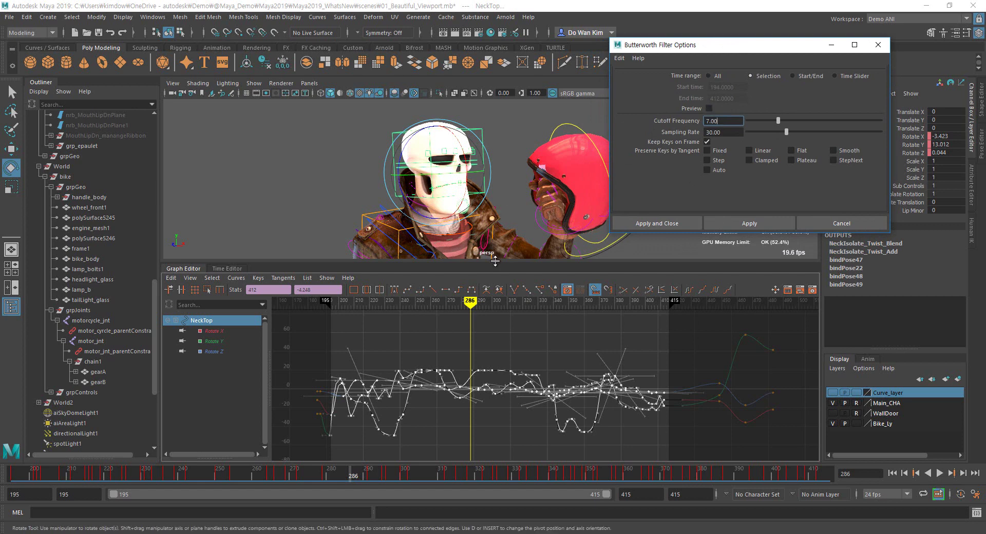
pyautogui.moveTo(494, 262); pyautogui.dragTo(495, 287)
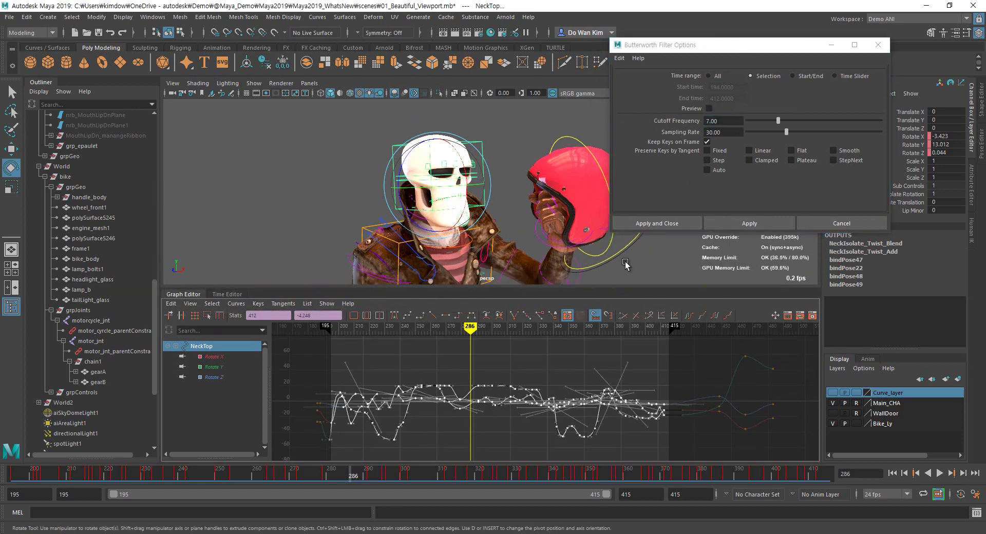
pyautogui.click(708, 108)
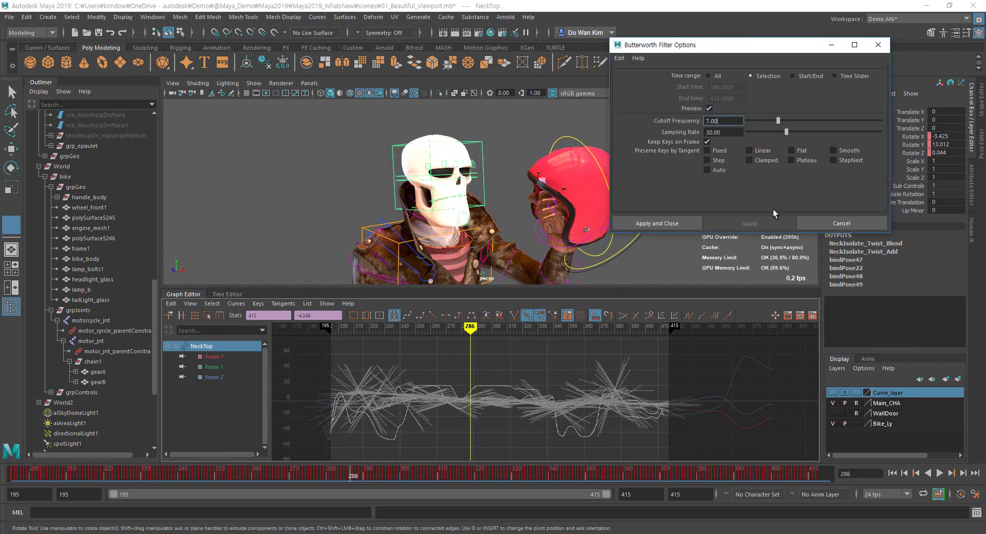
pyautogui.moveTo(779, 121); pyautogui.dragTo(843, 122)
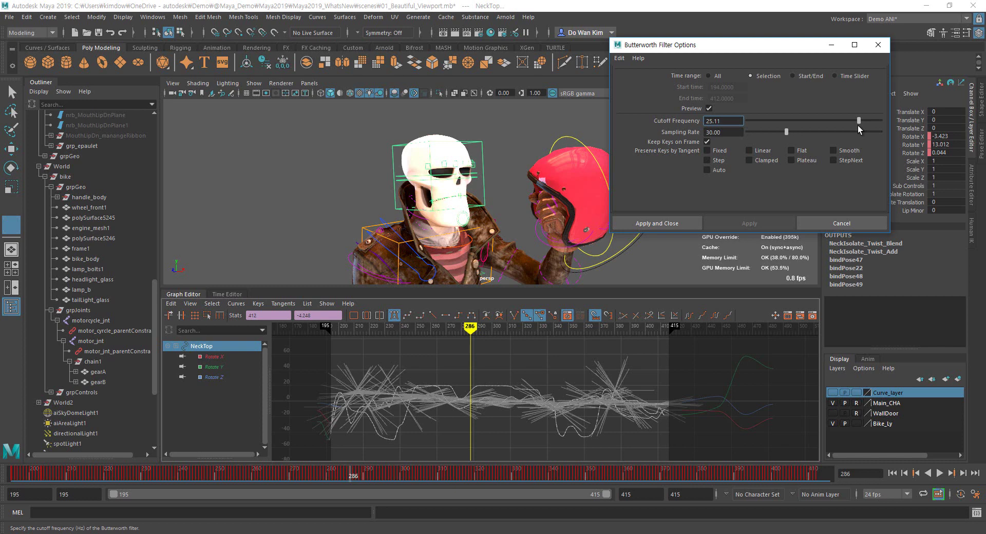
pyautogui.moveTo(858, 125); pyautogui.dragTo(753, 128)
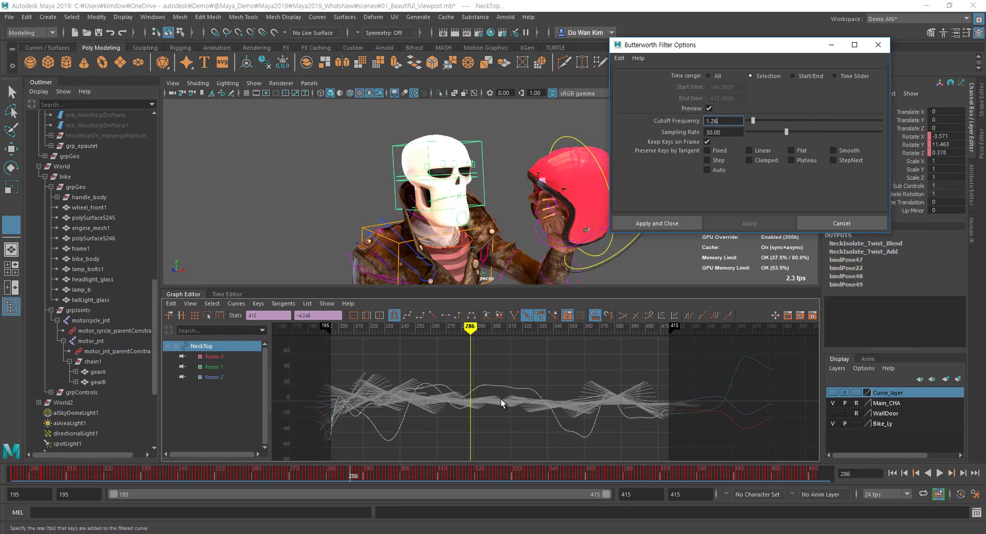
# - Check the filtered motion at frame 304, set the sampling rate to 5.24, and apply the Butterworth filter
pyautogui.moveTo(338, 474); pyautogui.dragTo(419, 479)
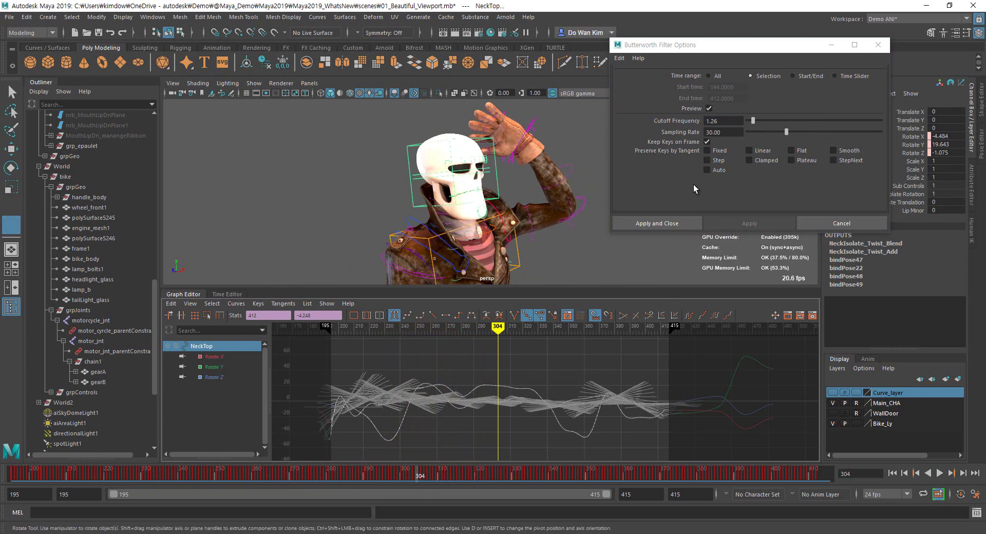
pyautogui.moveTo(787, 132); pyautogui.dragTo(754, 135)
pyautogui.click(667, 219)
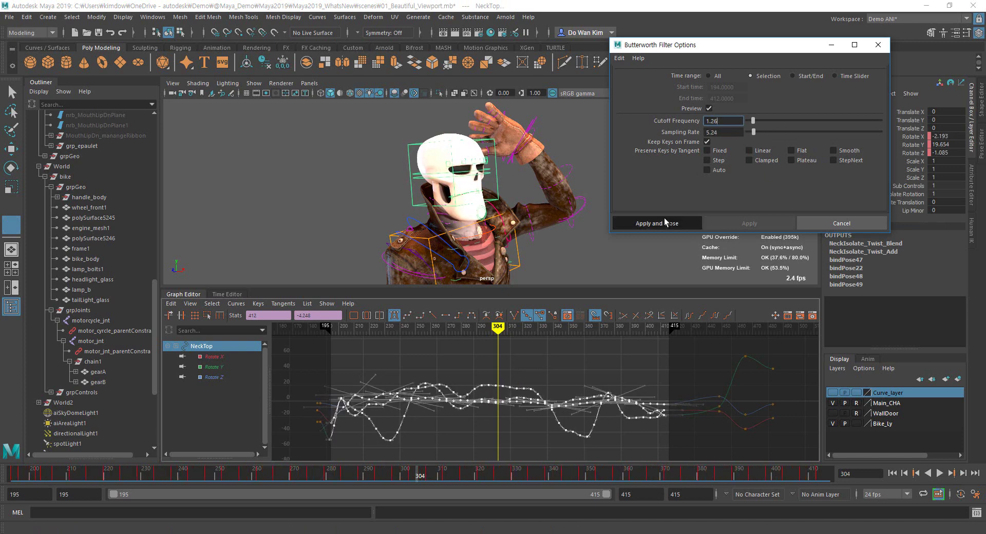
# - Apply the Key Reducer Filter to the selected rotation curves from default settings, with preview on and precision at 54.864 percent
pyautogui.click(236, 304)
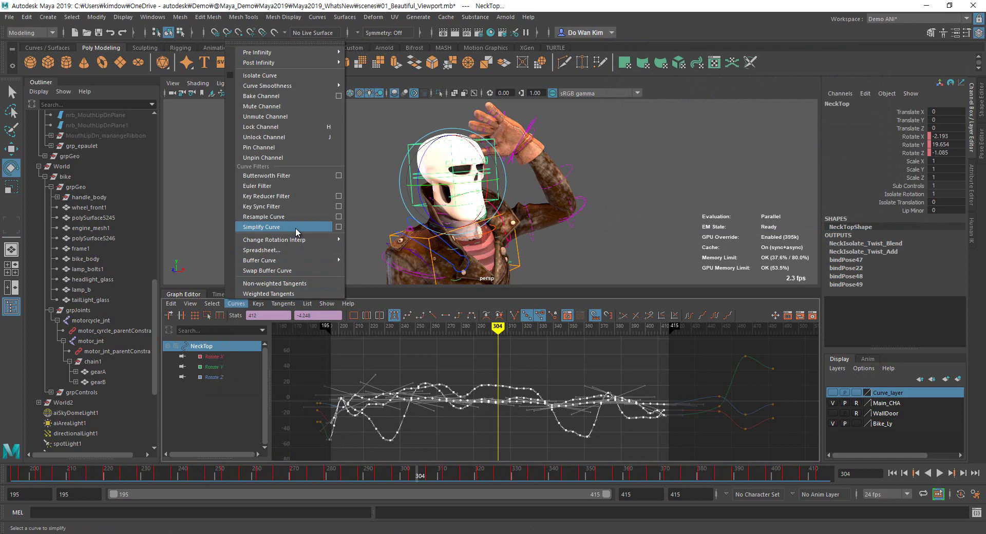
pyautogui.click(338, 196)
pyautogui.click(620, 58)
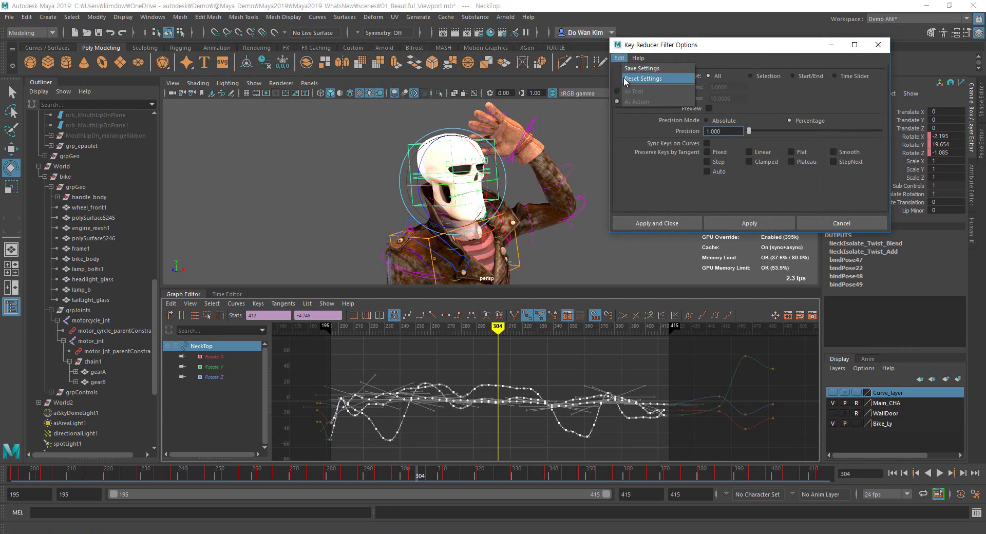
pyautogui.click(631, 80)
pyautogui.click(709, 108)
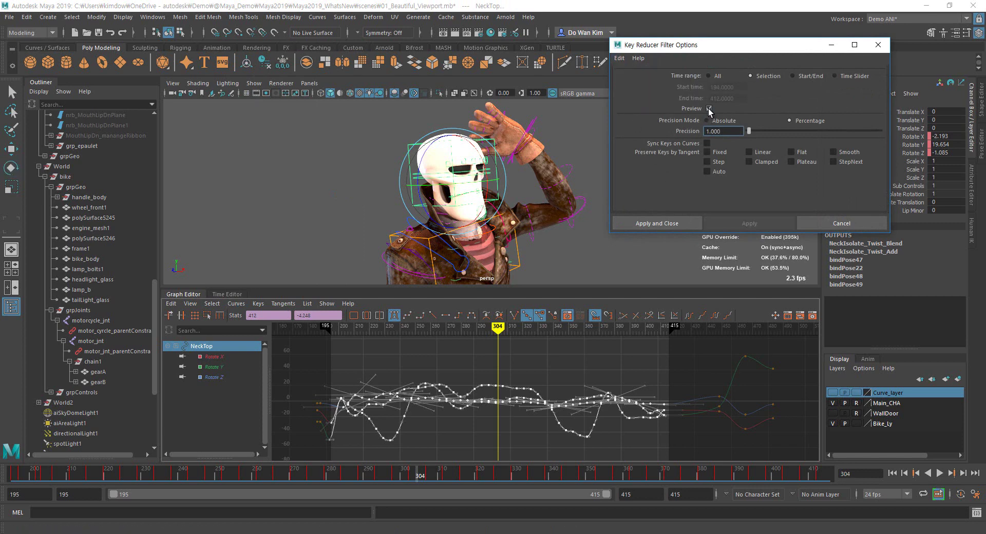
pyautogui.moveTo(750, 132); pyautogui.dragTo(820, 140)
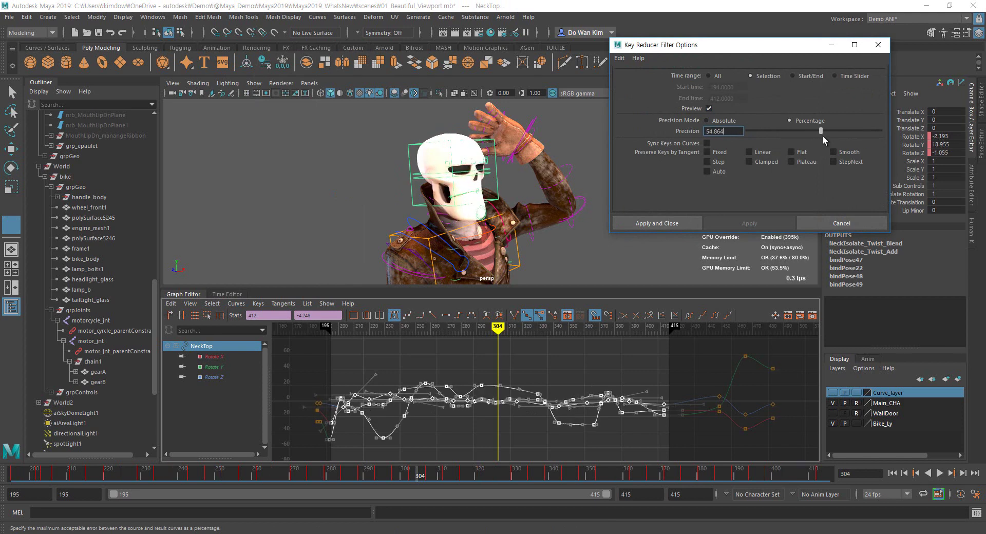
pyautogui.click(669, 223)
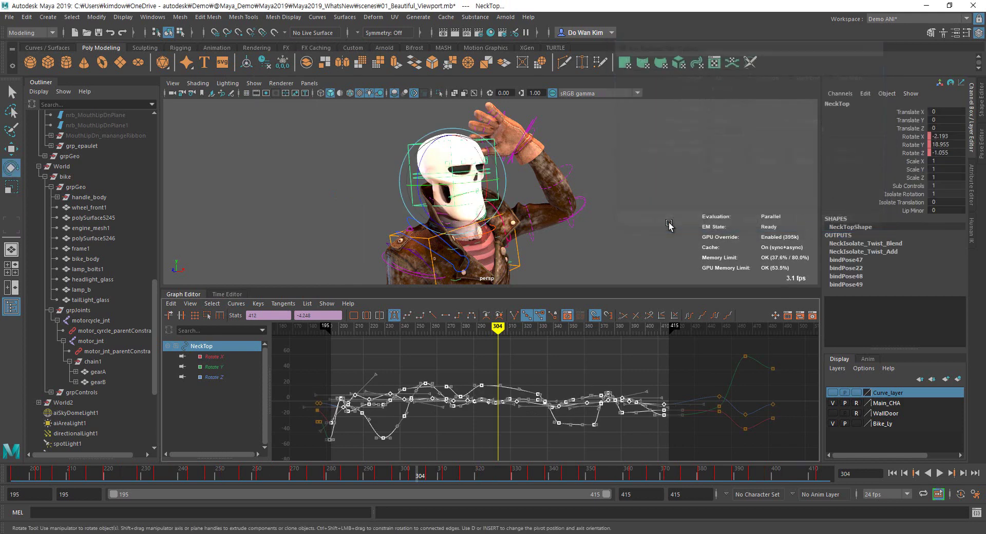
# - Scrub the simplified head animation back to frame 263 and return to the Maya Classic workspace showing the whole character and motorcycle
pyautogui.moveTo(414, 473)
pyautogui.mouseDown()
pyautogui.moveTo(251, 479)
pyautogui.moveTo(636, 471)
pyautogui.moveTo(268, 475)
pyautogui.mouseUp()
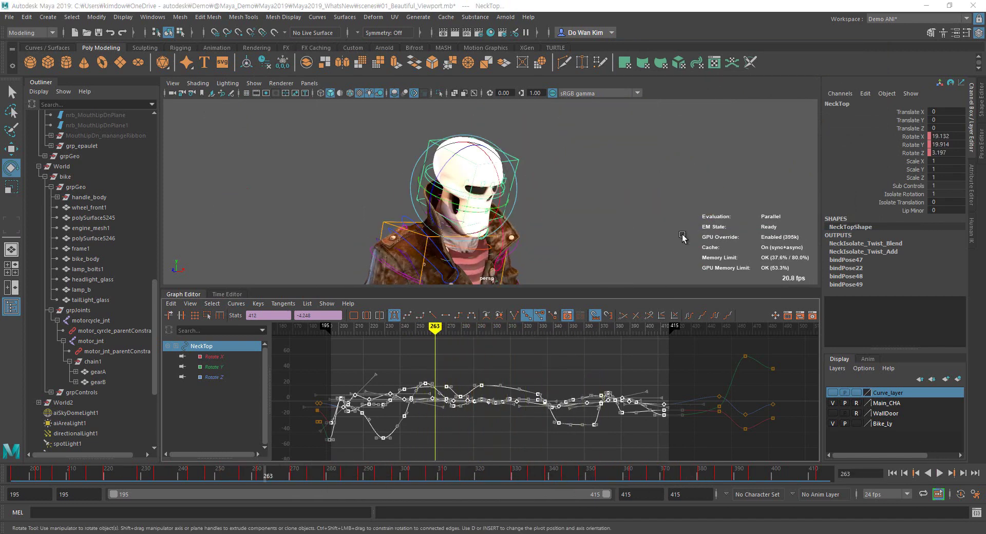
pyautogui.click(884, 19)
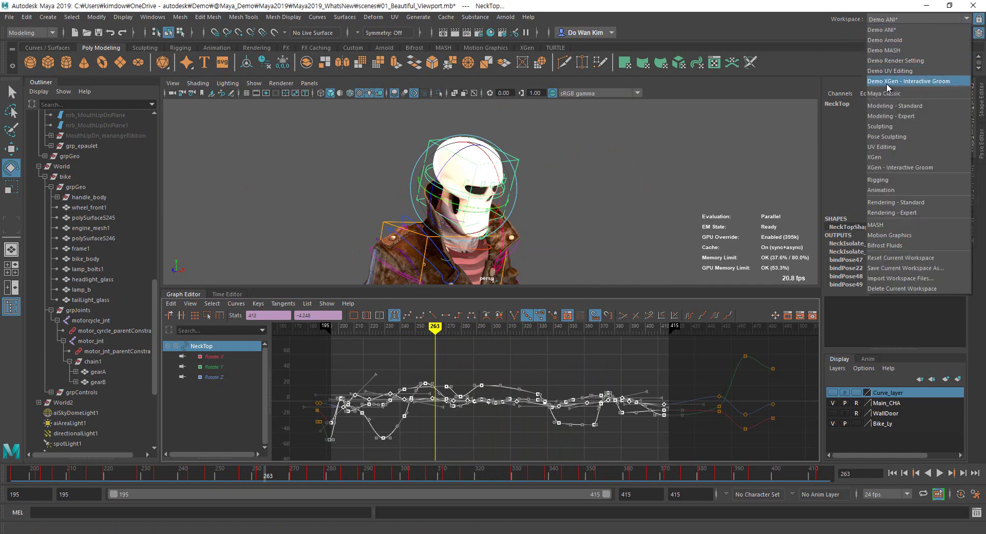
pyautogui.click(891, 86)
pyautogui.scroll(-5, 565, 354)
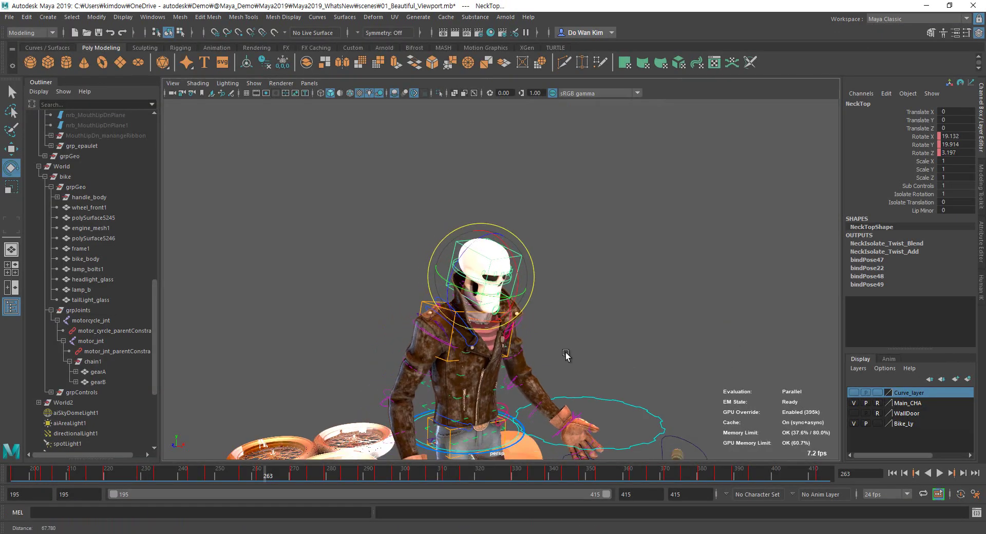
pyautogui.scroll(2, 582, 243)
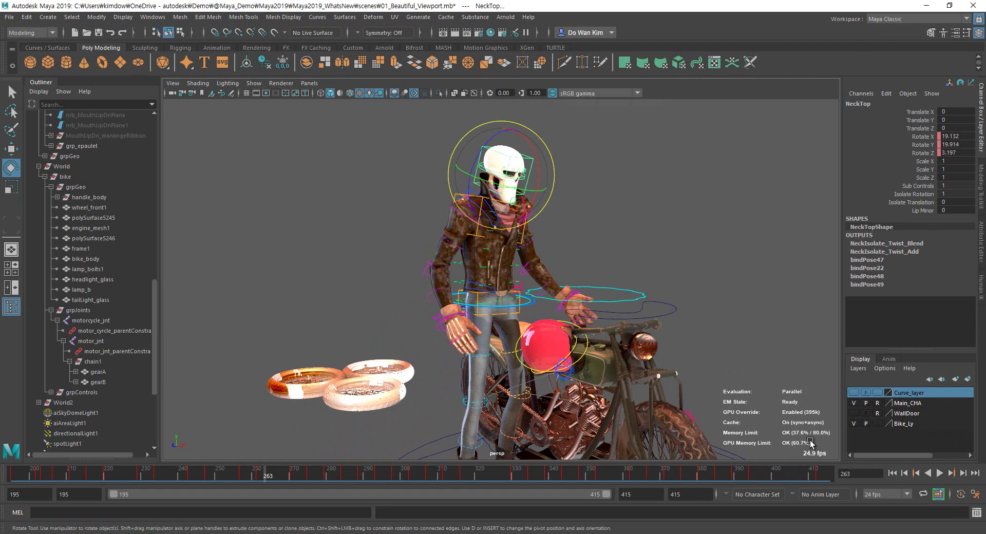
# - Turn off Cached Playback and flush its cache, scrubbing the uncached scene to frame 333
pyautogui.rightClick(938, 496)
pyautogui.click(938, 496)
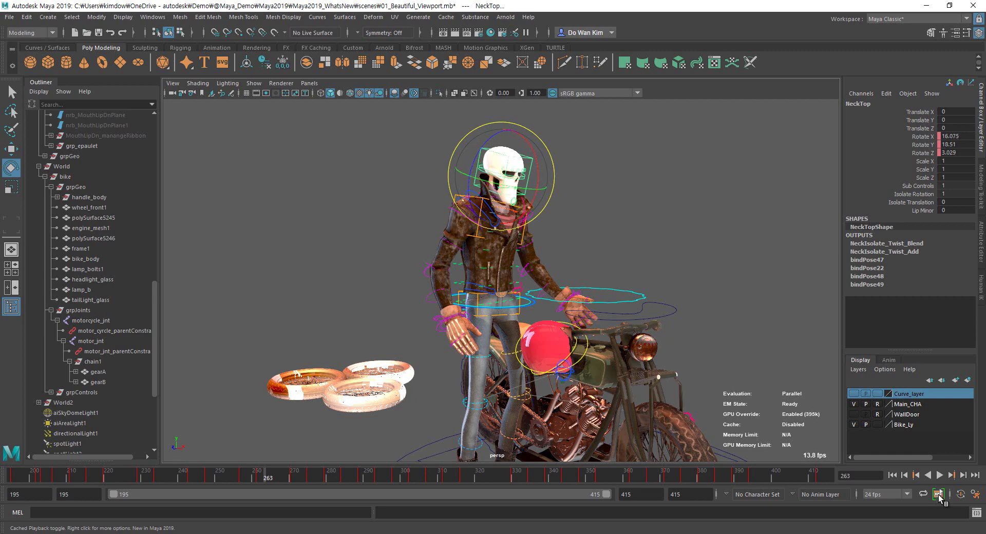
pyautogui.rightClick(940, 497)
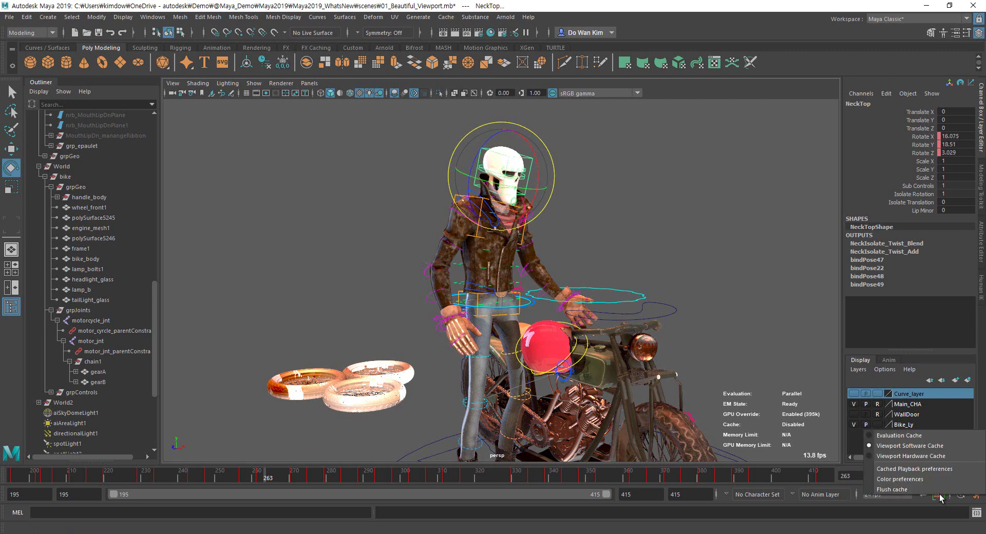
pyautogui.click(912, 491)
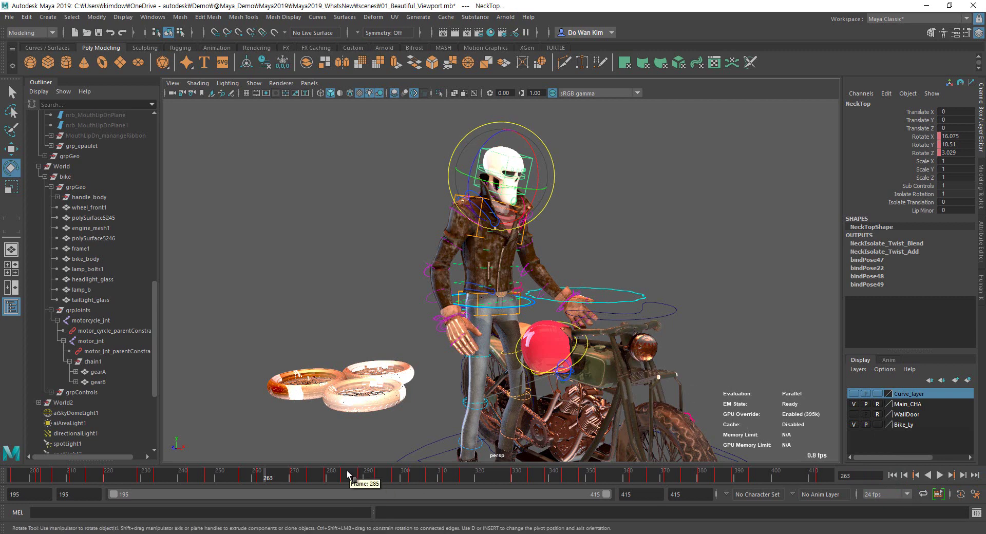
pyautogui.moveTo(292, 474); pyautogui.dragTo(526, 474)
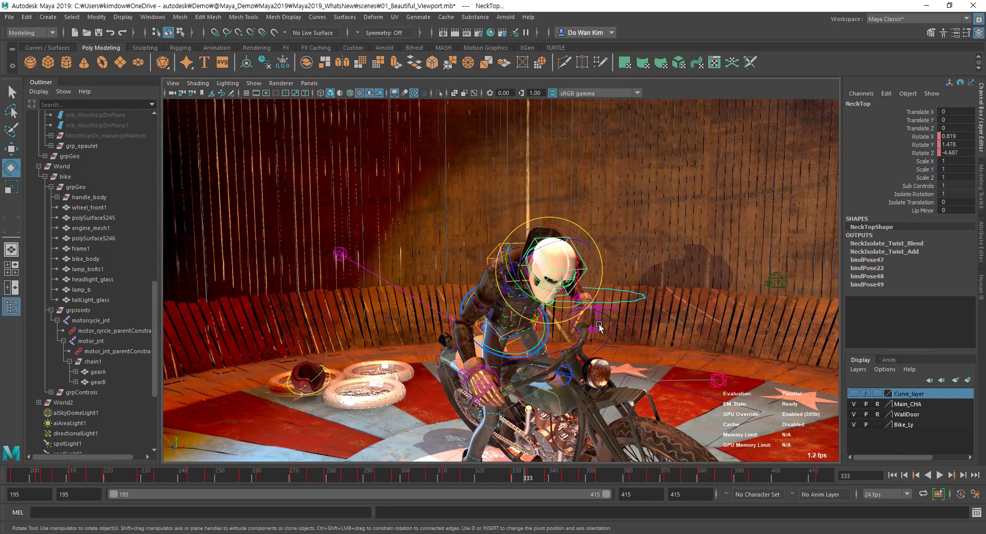
# - Move the animation to frame 269 and switch to the Demo MASH workspace
pyautogui.keyDown('alt'); pyautogui.moveTo(596, 323); pyautogui.dragTo(380, 316); pyautogui.keyUp('alt')
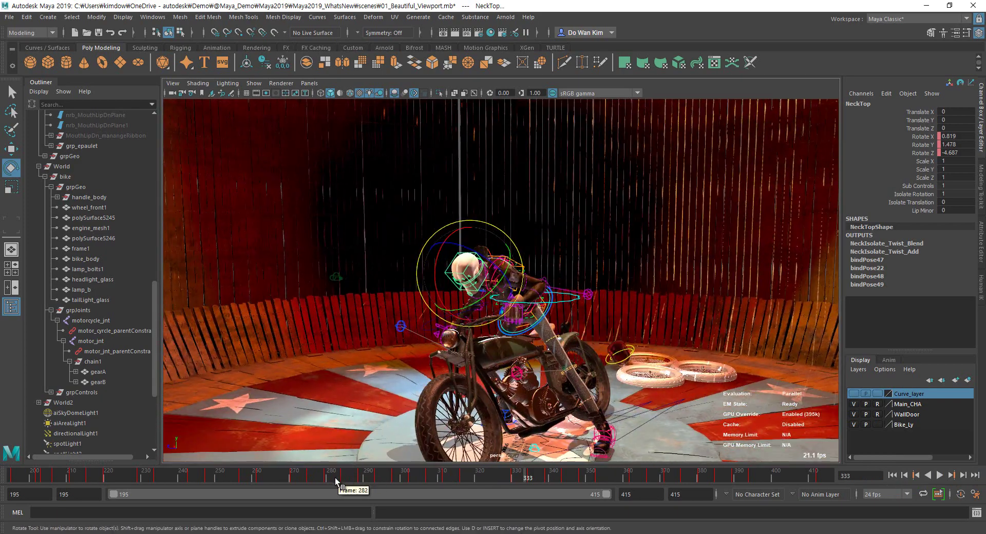
pyautogui.moveTo(335, 482); pyautogui.dragTo(290, 480)
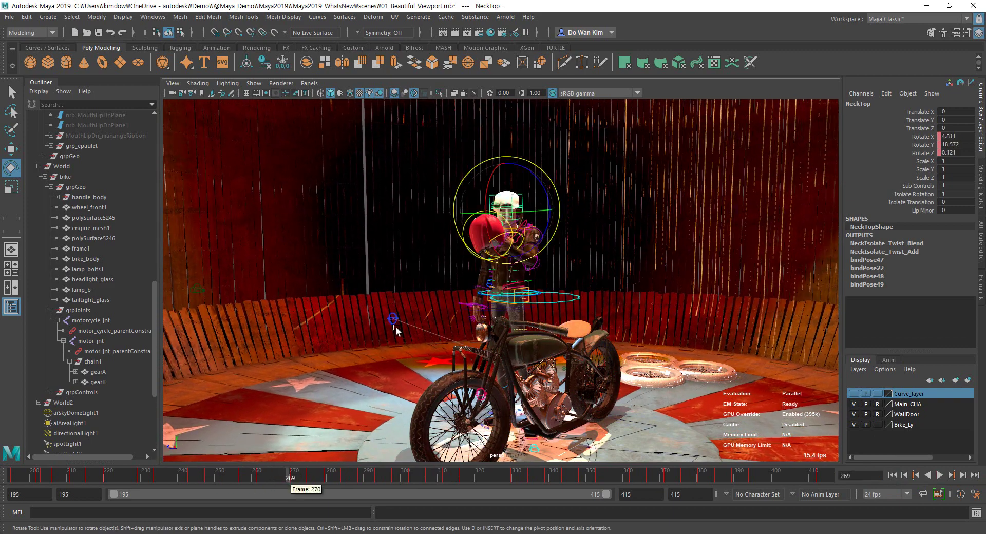
pyautogui.keyDown('alt'); pyautogui.moveTo(590, 311); pyautogui.dragTo(575, 292); pyautogui.keyUp('alt')
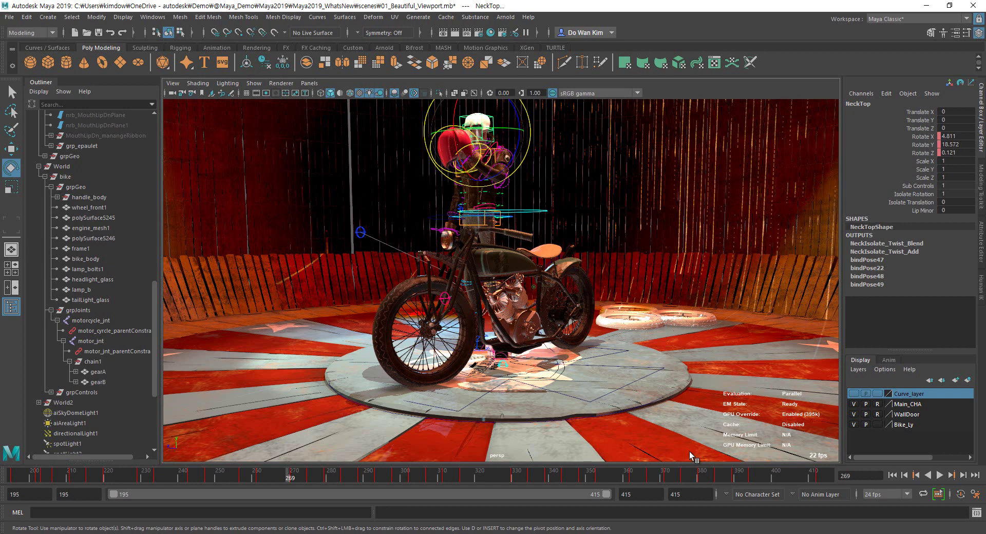
pyautogui.click(889, 19)
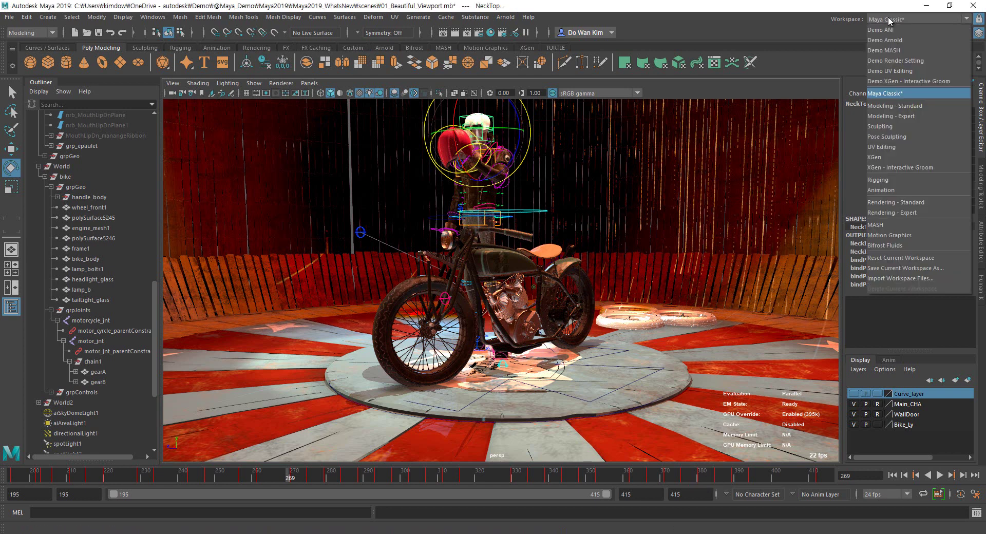
pyautogui.click(897, 50)
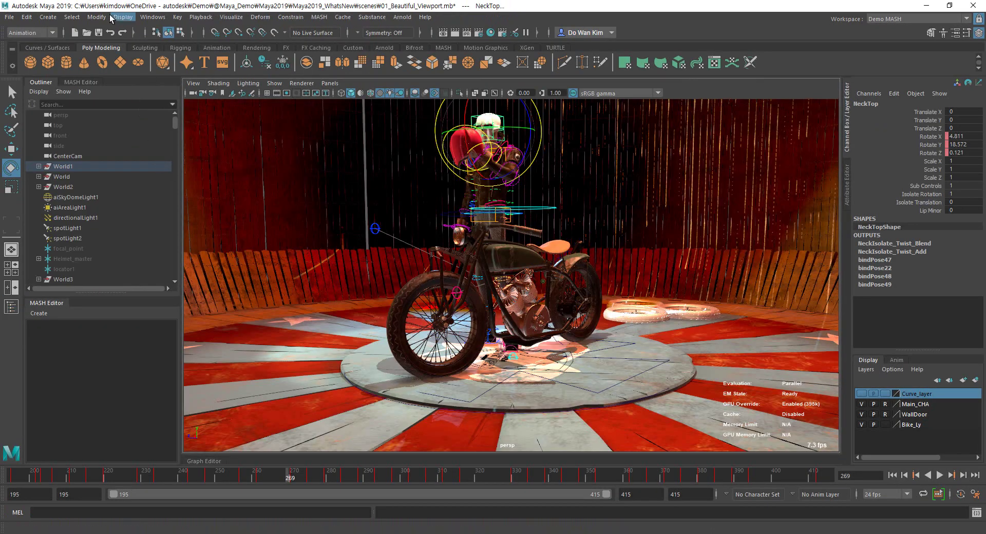
# - Import grass.mb from the Model favorites folder of the Content Browser into the scene, then close the browser
pyautogui.click(145, 18)
pyautogui.moveTo(170, 62)
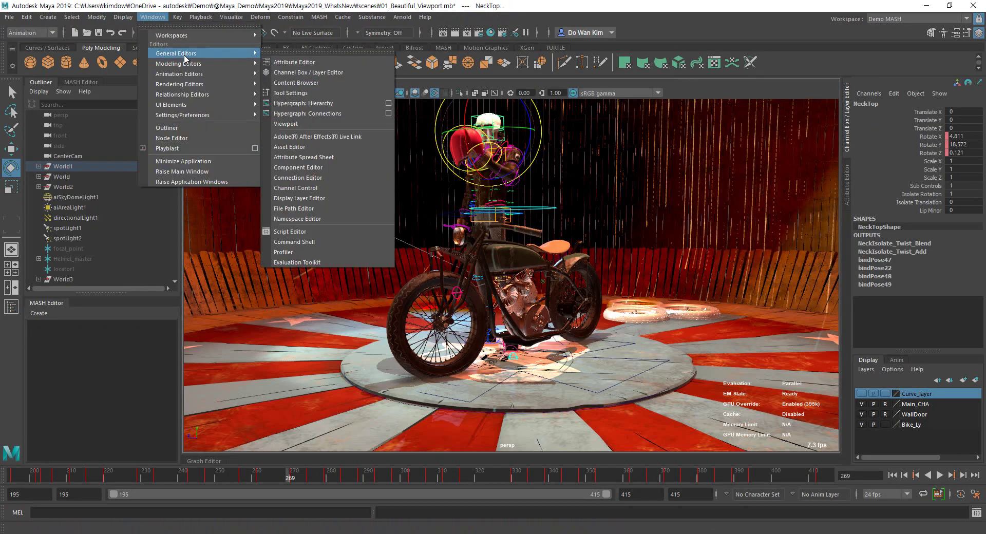
pyautogui.click(299, 83)
pyautogui.click(393, 198)
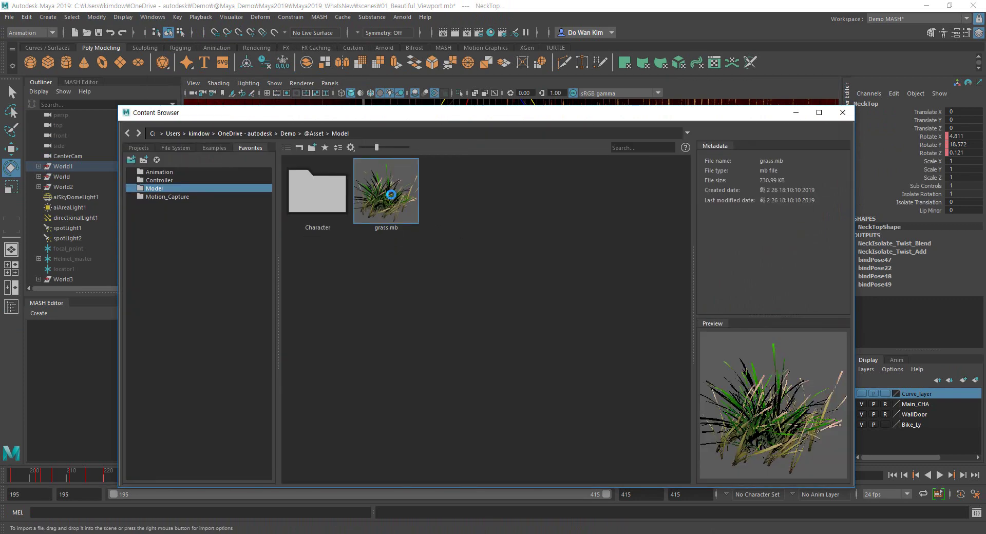
pyautogui.click(843, 112)
# - Scale up the imported grass mesh beneath the motorcycle and freeze its transformations
pyautogui.scroll(-5, 100, 259)
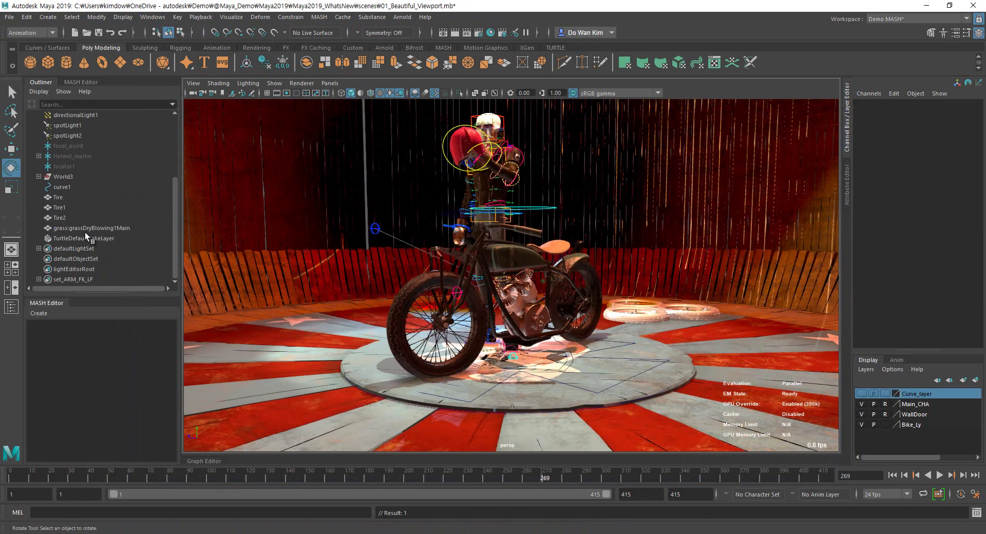
pyautogui.click(87, 229)
pyautogui.press('r')
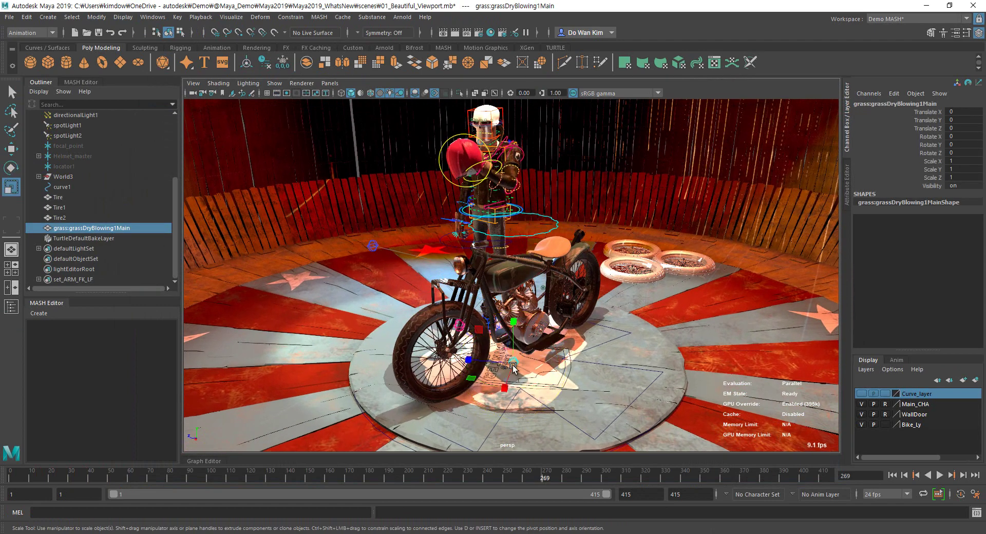
pyautogui.moveTo(513, 366); pyautogui.dragTo(547, 331)
pyautogui.click(97, 17)
pyautogui.click(112, 64)
pyautogui.click(546, 331)
pyautogui.keyDown('alt'); pyautogui.moveTo(464, 337); pyautogui.dragTo(487, 398, button='right'); pyautogui.keyUp('alt')
pyautogui.click(439, 427)
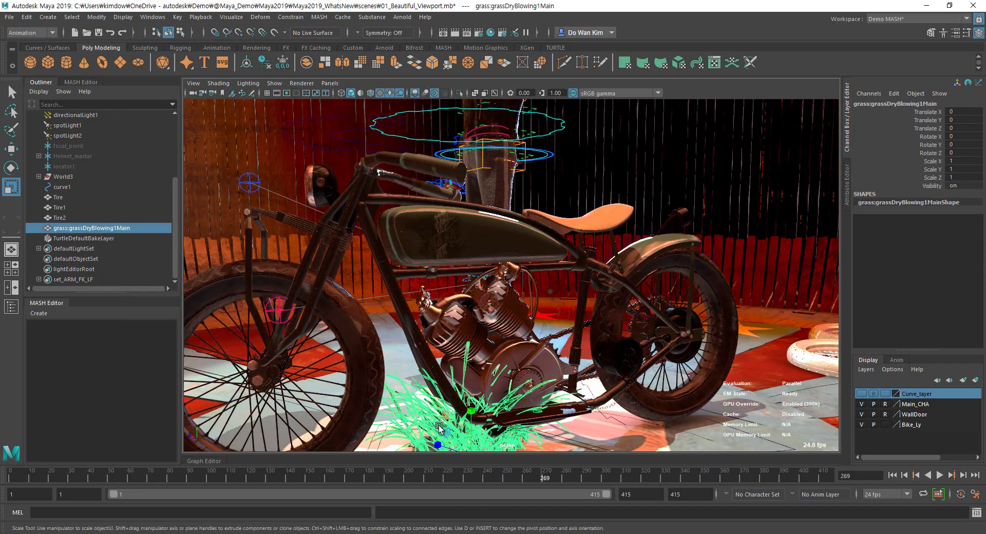
pyautogui.press('f')
pyautogui.moveTo(462, 360)
pyautogui.keyDown('alt'); pyautogui.mouseDown()
pyautogui.moveTo(678, 341)
pyautogui.moveTo(459, 345)
pyautogui.mouseUp(); pyautogui.keyUp('alt')
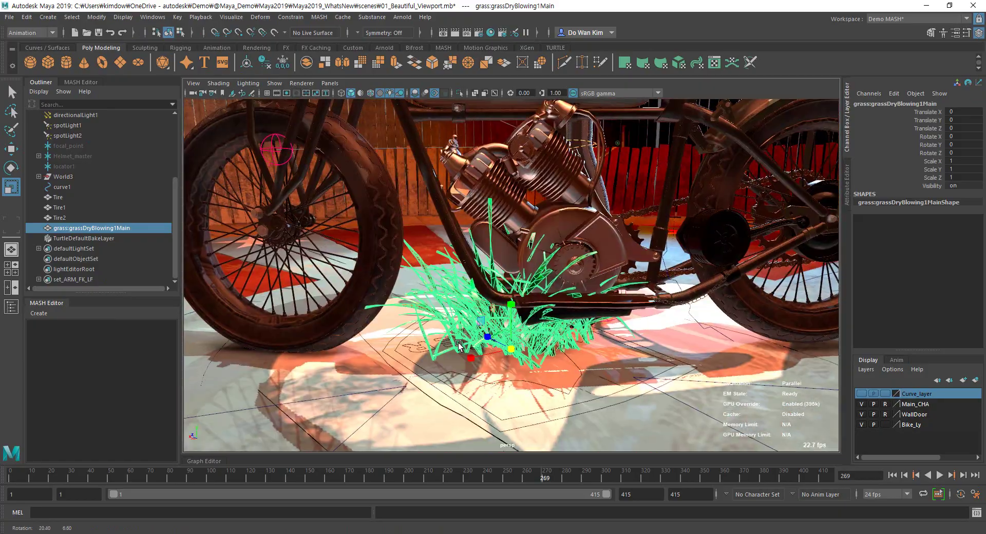
# - Create a MASH network from the grass mesh and switch its geometry type to Instancer
pyautogui.click(41, 313)
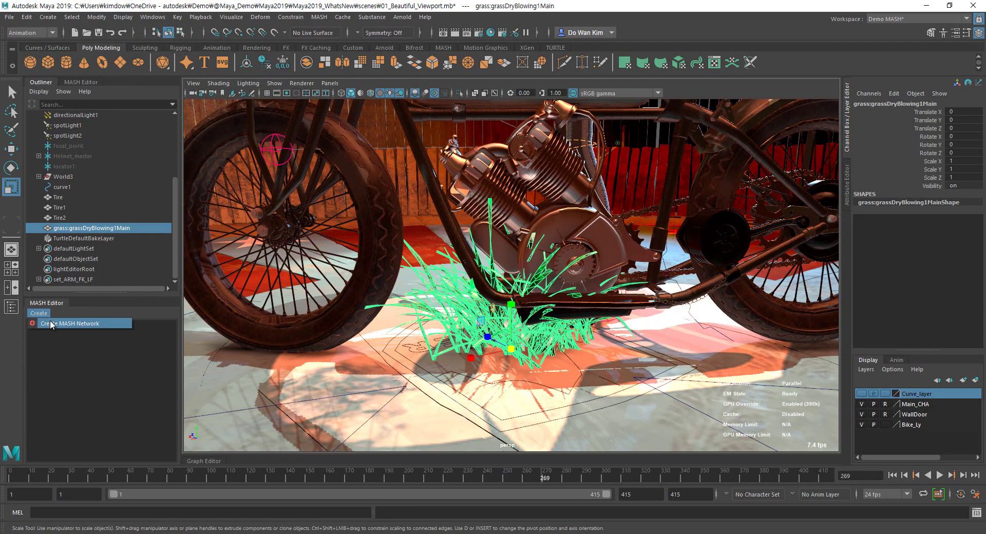
pyautogui.click(50, 324)
pyautogui.scroll(-5, 338, 302)
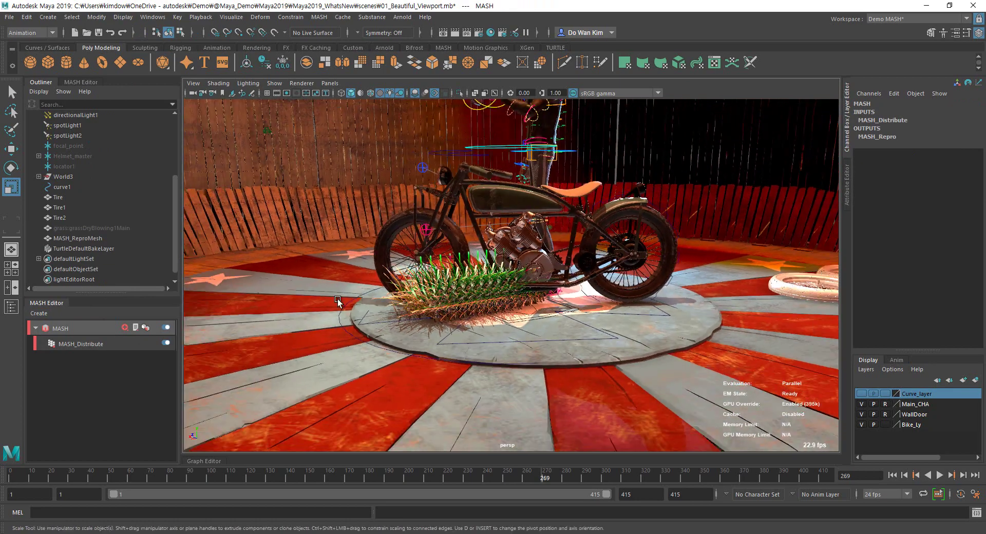
pyautogui.rightClick(137, 328)
pyautogui.click(172, 335)
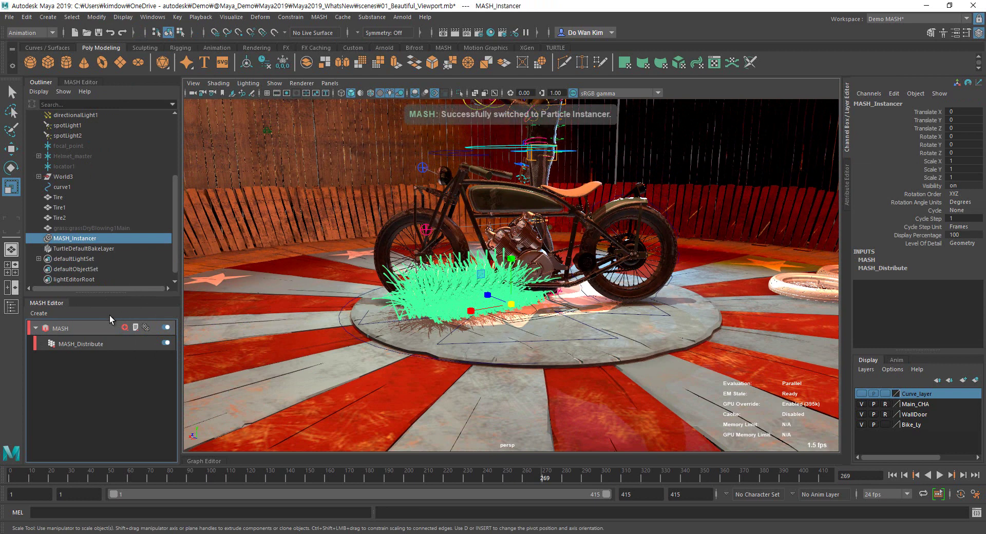
# - Set the MASH_Distribute node's Number of Points to 0
pyautogui.doubleClick(126, 344)
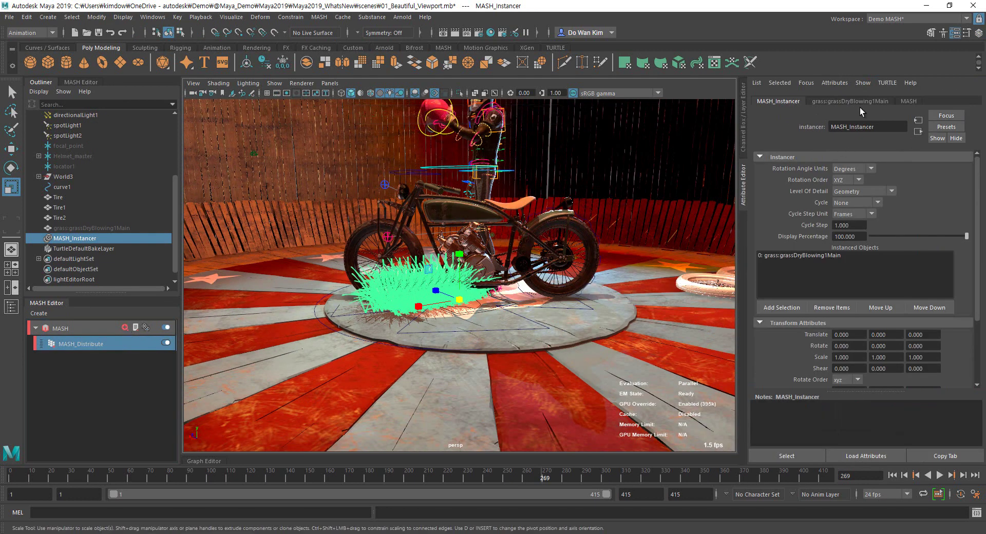
pyautogui.click(147, 341)
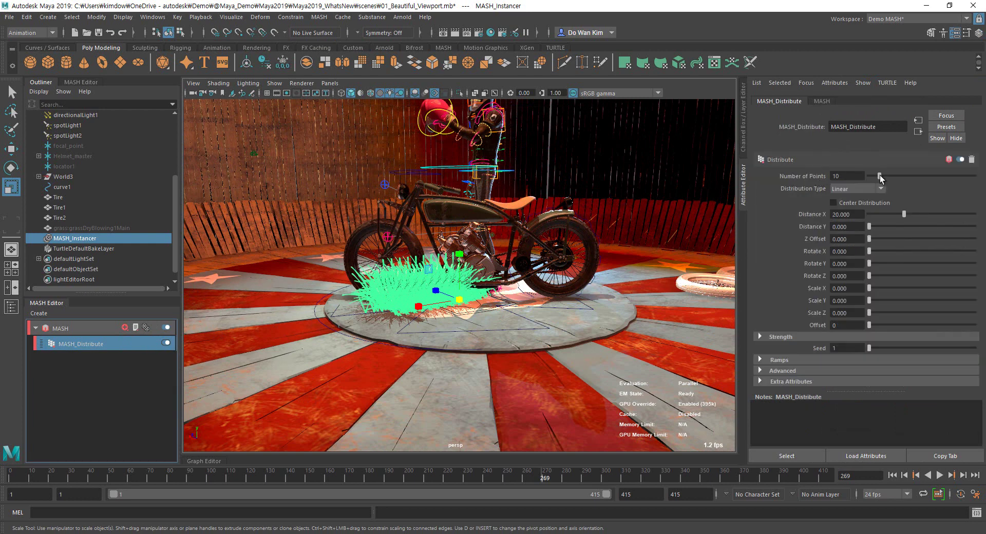
pyautogui.moveTo(881, 177); pyautogui.dragTo(869, 178)
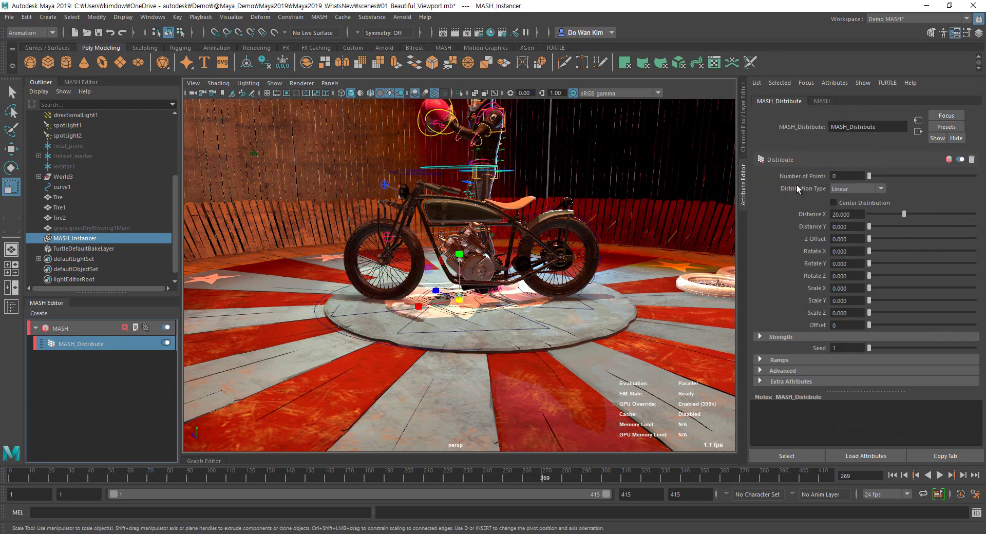
# - Add a Placer node to the MASH network and select it for editing
pyautogui.click(125, 329)
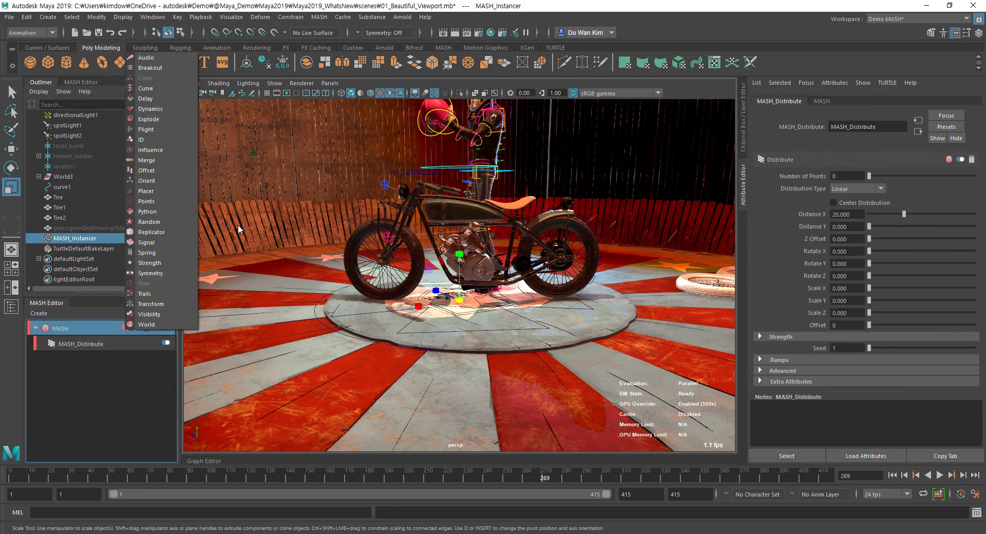
pyautogui.click(179, 191)
pyautogui.keyDown('alt'); pyautogui.moveTo(539, 271); pyautogui.dragTo(552, 287); pyautogui.keyUp('alt')
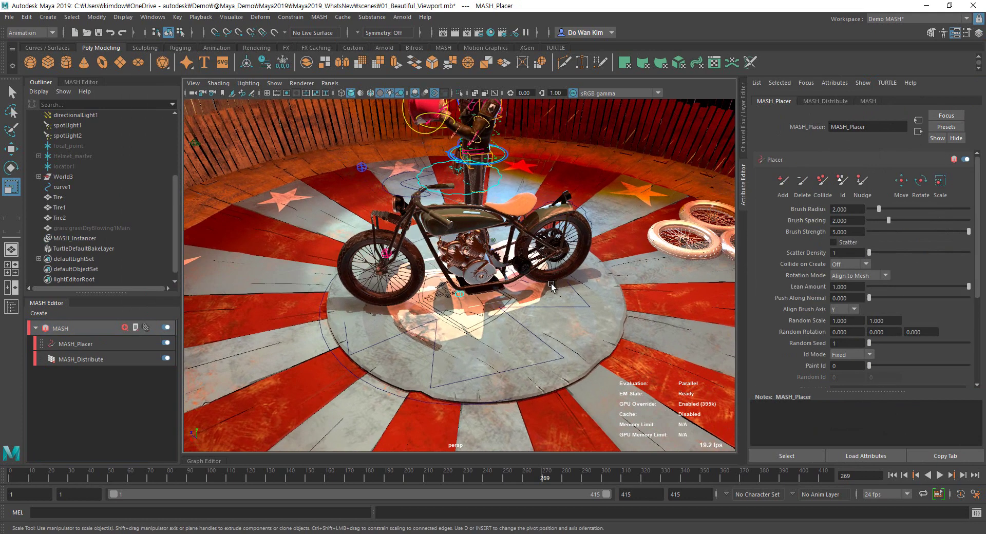
pyautogui.click(70, 344)
pyautogui.press('q')
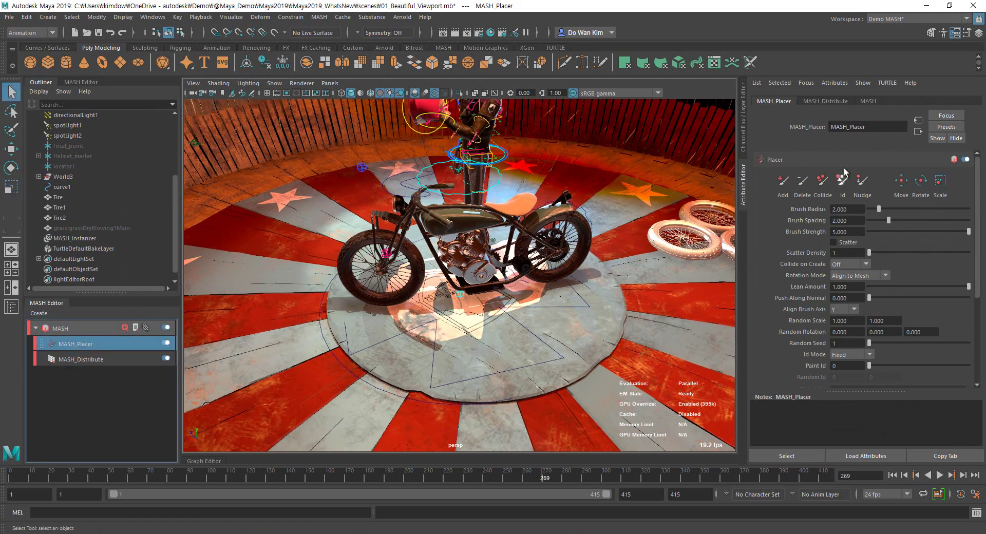
# - Activate the Placer's Add brush with Random Scale from 0.5 to 1.2 and a Y Random Rotation of 45
pyautogui.click(782, 182)
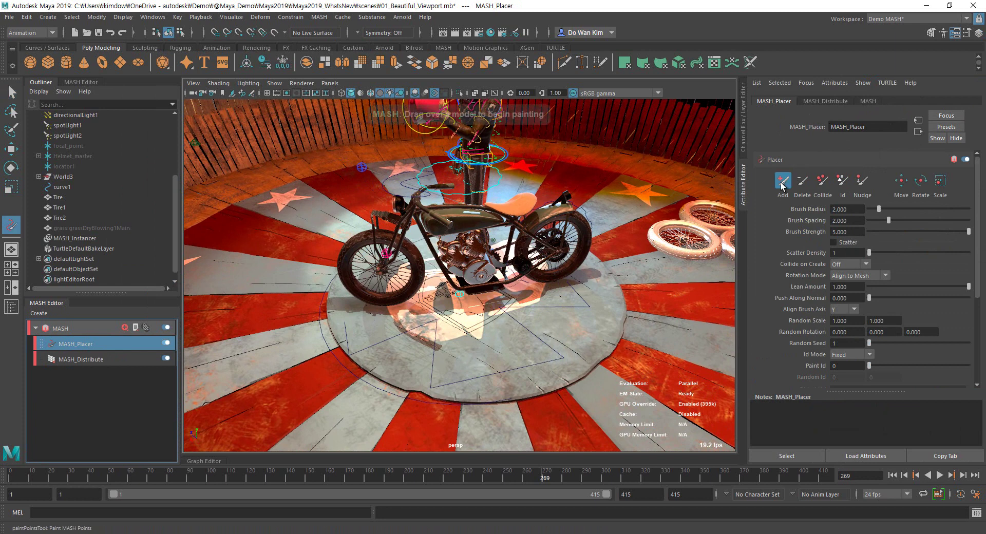
pyautogui.moveTo(861, 322); pyautogui.dragTo(797, 321)
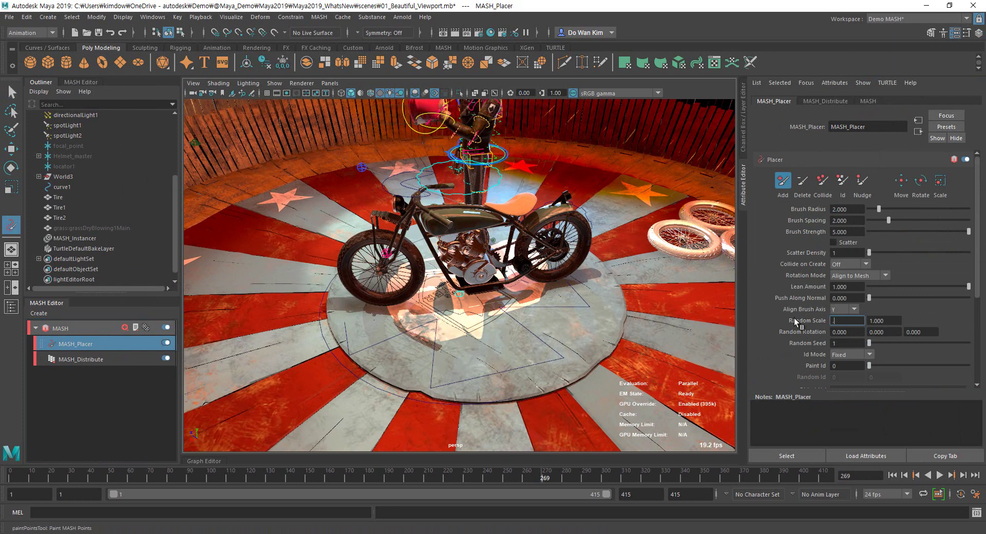
pyautogui.press('Tab')
pyautogui.press('Tab')
pyautogui.press('Return')
pyautogui.write('45')
pyautogui.press('Return')
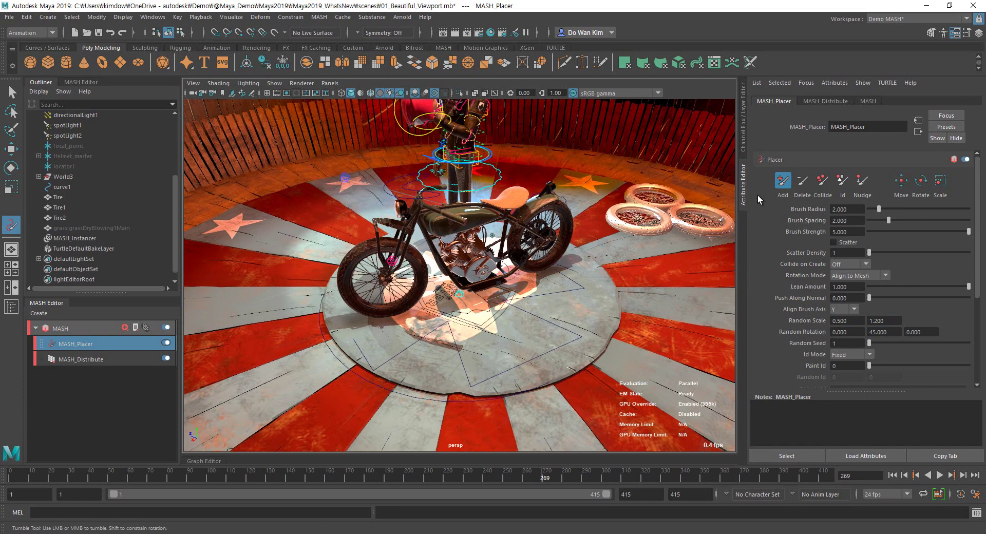
# - Paint grass instances on the round platform around the motorcycle with a Brush Radius of 8.124
pyautogui.click(781, 183)
pyautogui.moveTo(501, 315)
pyautogui.keyDown('alt'); pyautogui.mouseDown()
pyautogui.moveTo(532, 317)
pyautogui.moveTo(518, 321)
pyautogui.mouseUp(); pyautogui.keyUp('alt')
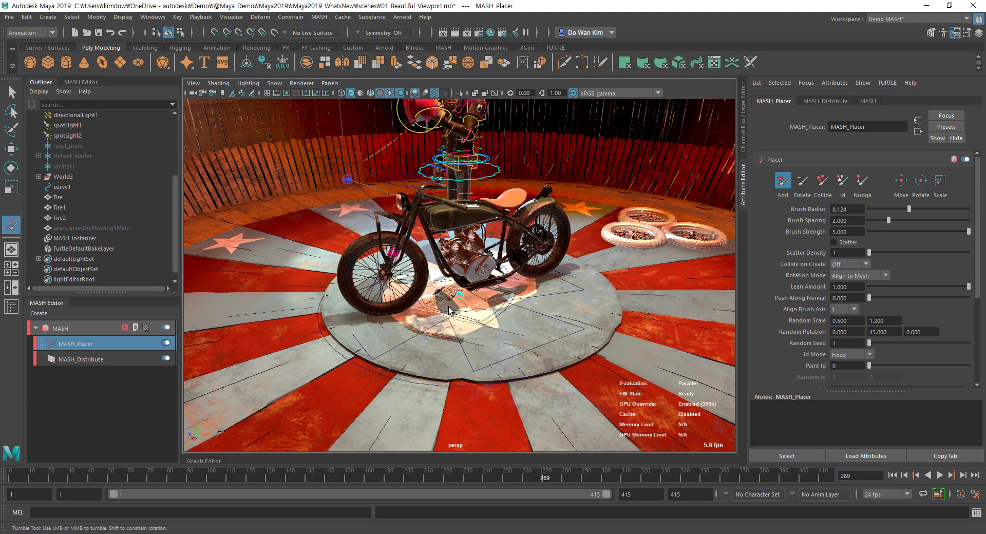
pyautogui.moveTo(451, 310)
pyautogui.mouseDown()
pyautogui.moveTo(504, 349)
pyautogui.moveTo(565, 308)
pyautogui.moveTo(425, 356)
pyautogui.moveTo(496, 342)
pyautogui.moveTo(442, 360)
pyautogui.moveTo(337, 332)
pyautogui.moveTo(355, 393)
pyautogui.moveTo(534, 351)
pyautogui.mouseUp()
pyautogui.moveTo(535, 350)
pyautogui.keyDown('alt'); pyautogui.mouseDown()
pyautogui.moveTo(252, 363)
pyautogui.moveTo(300, 359)
pyautogui.mouseUp(); pyautogui.keyUp('alt')
# - Push the painted grass around the motorcycle and behind the rider with the Placer's Nudge brush
pyautogui.click(863, 180)
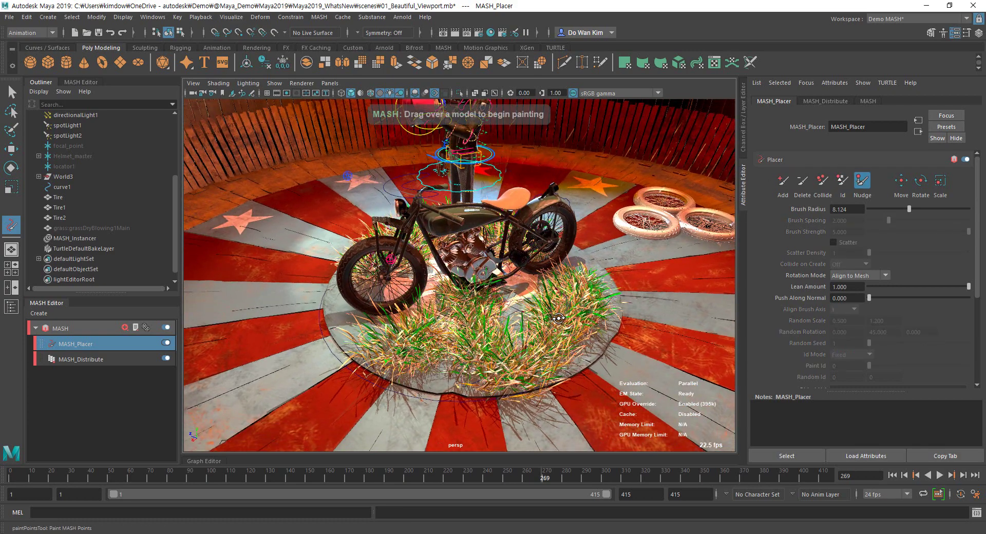
pyautogui.moveTo(453, 329)
pyautogui.keyDown('alt'); pyautogui.mouseDown()
pyautogui.moveTo(515, 375)
pyautogui.moveTo(495, 388)
pyautogui.moveTo(457, 375)
pyautogui.moveTo(430, 337)
pyautogui.moveTo(471, 327)
pyautogui.mouseUp(); pyautogui.keyUp('alt')
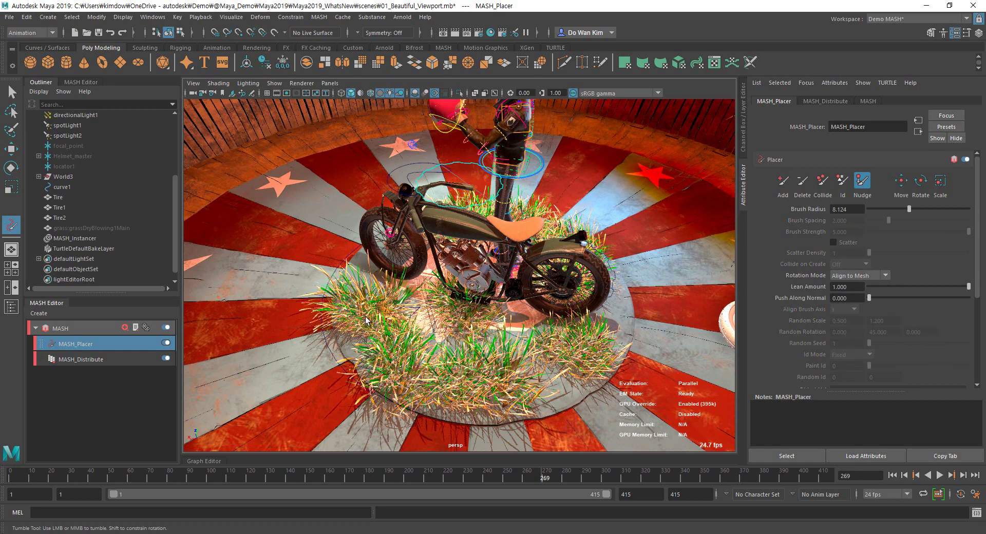
pyautogui.moveTo(358, 338); pyautogui.dragTo(431, 425)
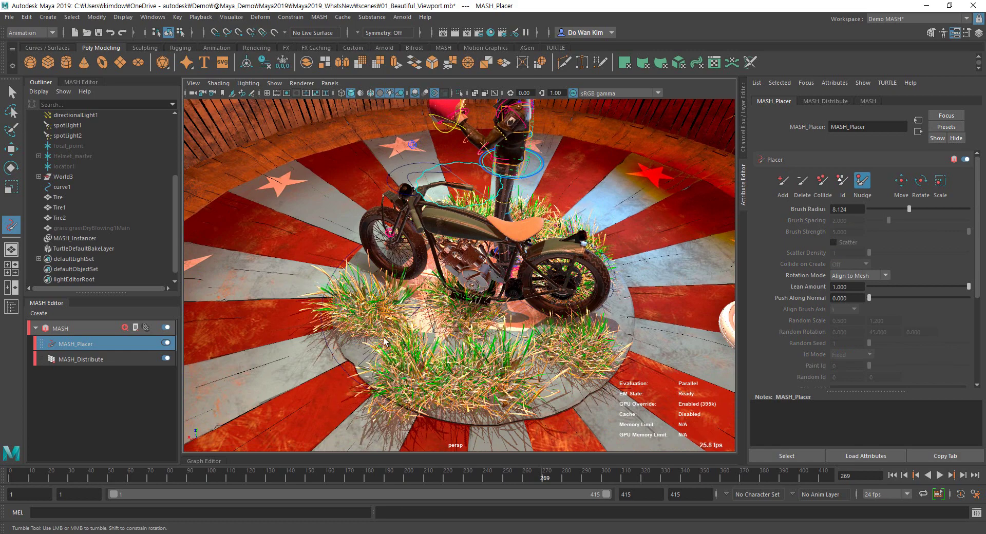
pyautogui.keyDown('alt'); pyautogui.moveTo(421, 337); pyautogui.dragTo(459, 306); pyautogui.keyUp('alt')
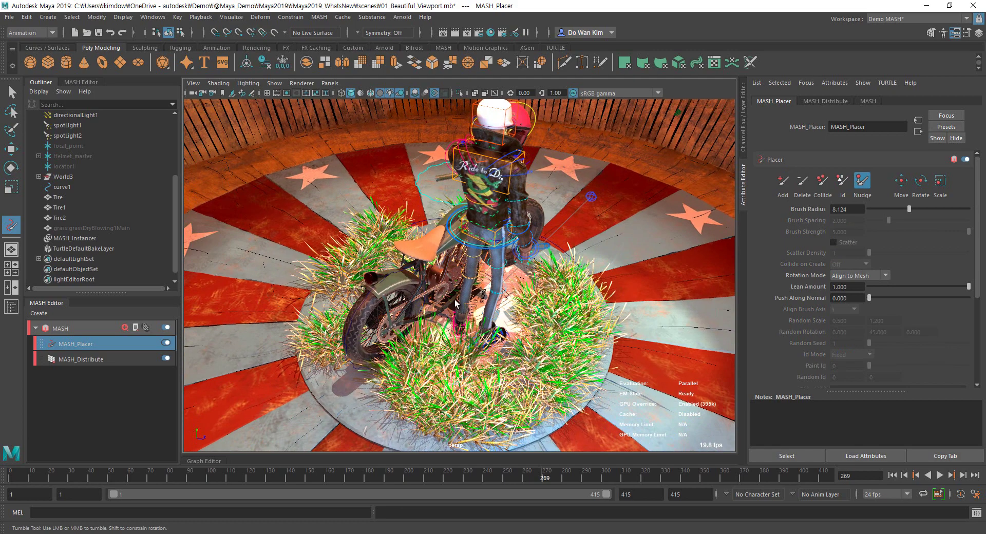
pyautogui.moveTo(382, 404); pyautogui.dragTo(584, 379)
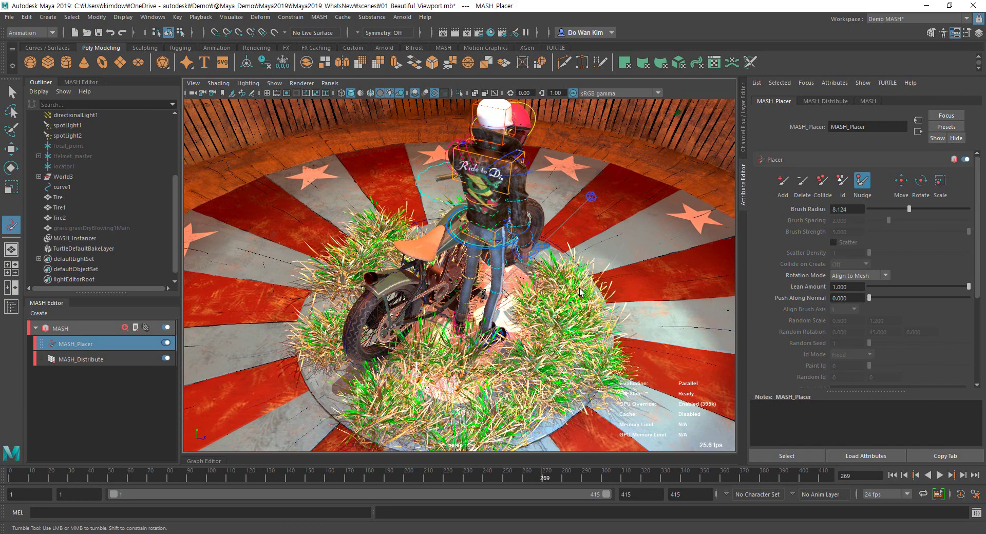
pyautogui.scroll(-5, 515, 305)
pyautogui.keyDown('alt'); pyautogui.moveTo(515, 306); pyautogui.dragTo(636, 319); pyautogui.keyUp('alt')
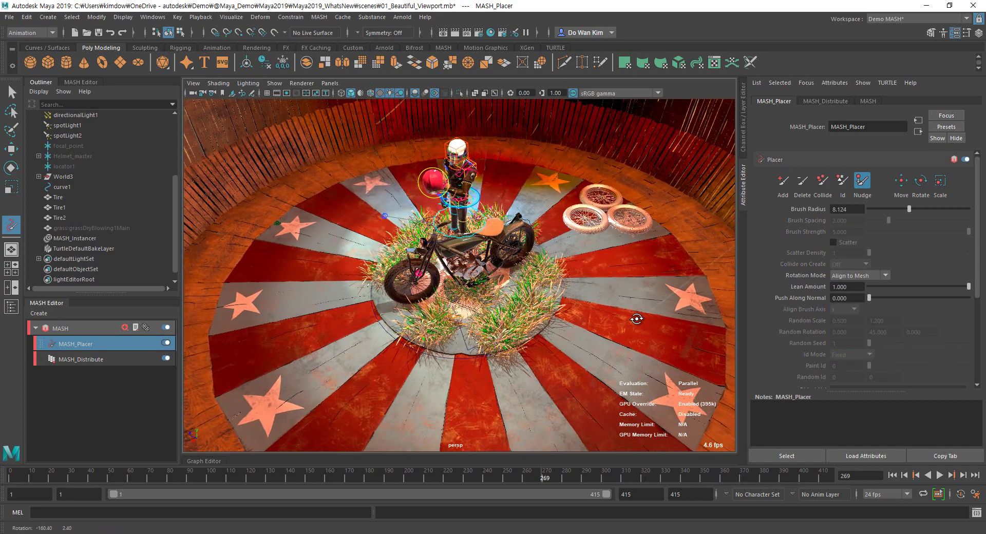
# - Leave the Placer brush, show the Channel Box again, and return to the Maya Classic workspace
pyautogui.press('w')
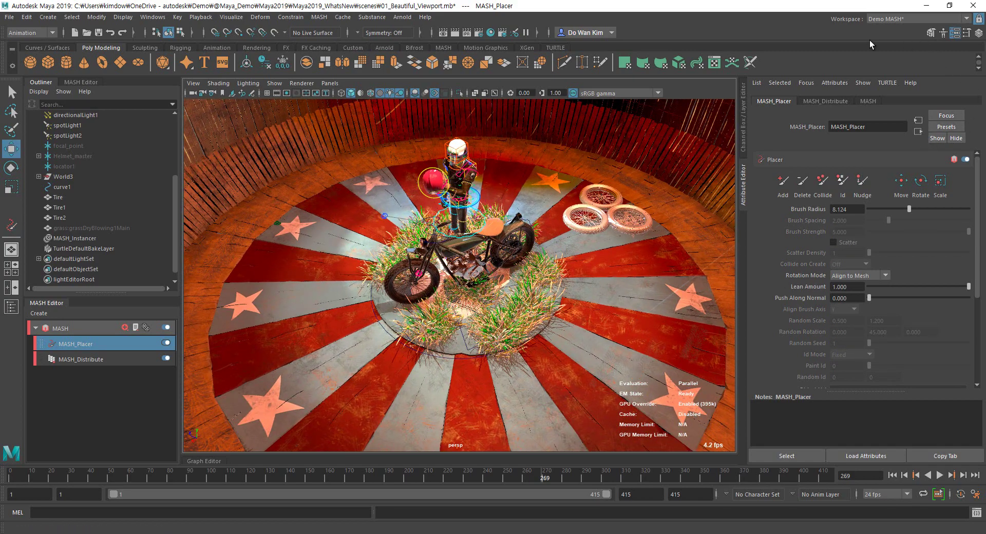
pyautogui.click(744, 130)
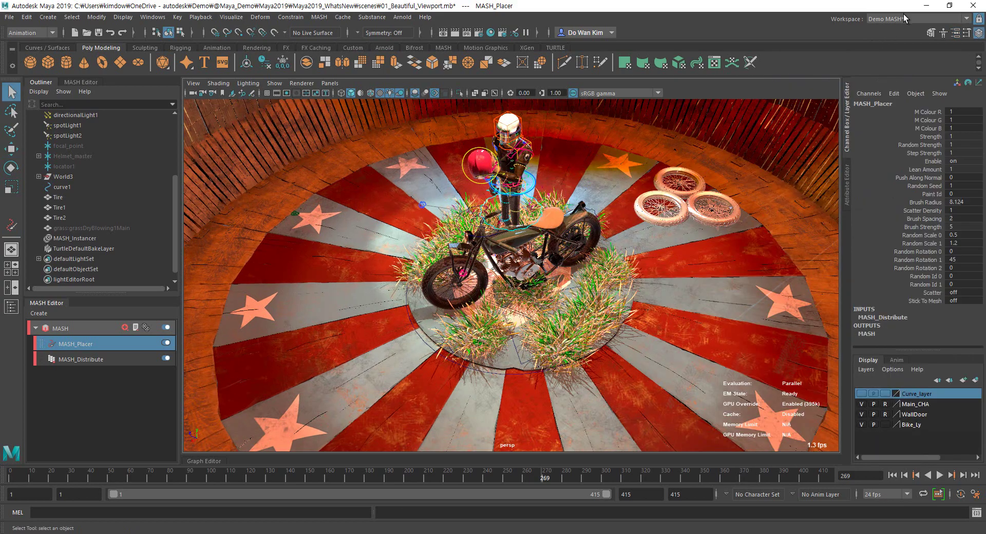
pyautogui.click(907, 18)
pyautogui.click(889, 93)
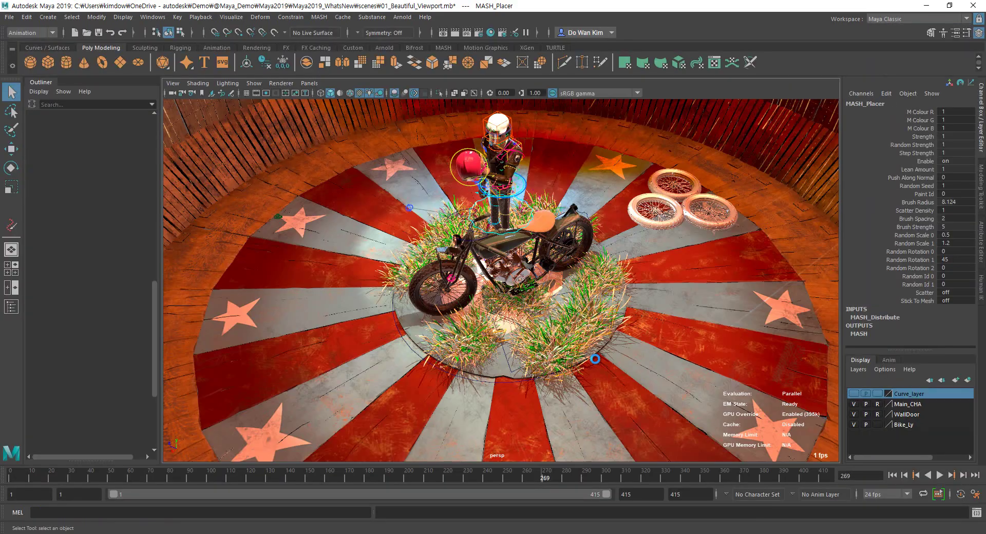
# - Switch to the Rigging menu set and turn on the visibility of Curve_layer
pyautogui.keyDown('alt'); pyautogui.moveTo(630, 321); pyautogui.dragTo(440, 167, button='right'); pyautogui.keyUp('alt')
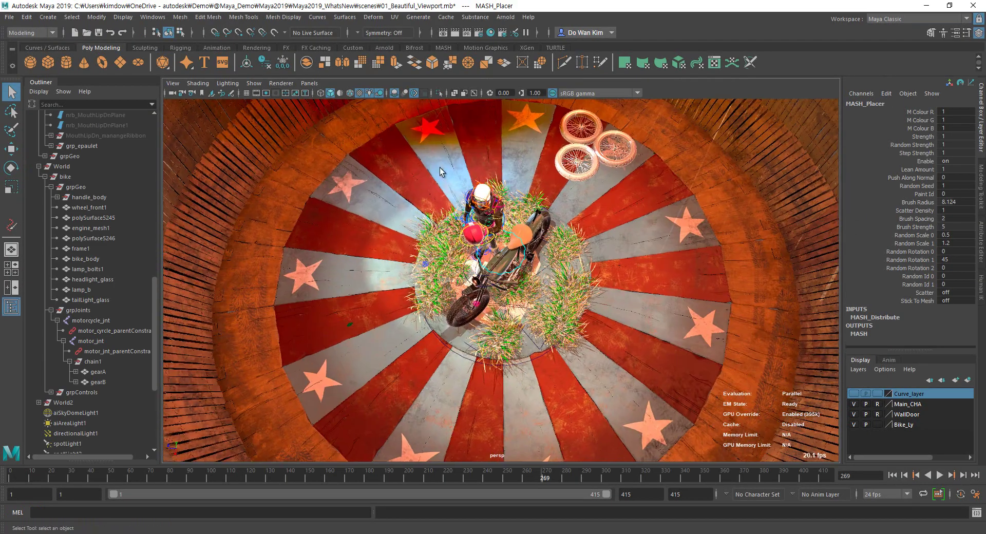
pyautogui.click(368, 18)
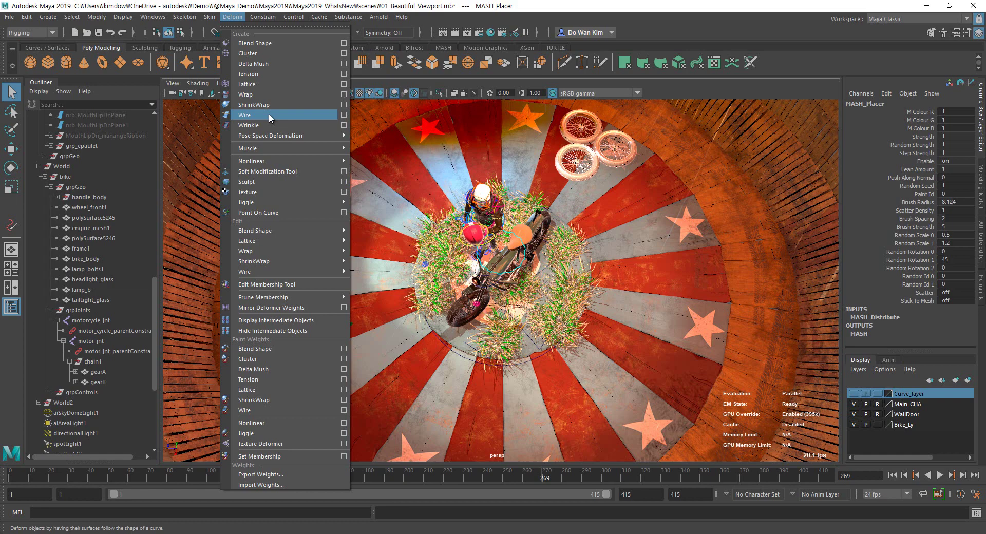
pyautogui.click(760, 106)
pyautogui.click(854, 395)
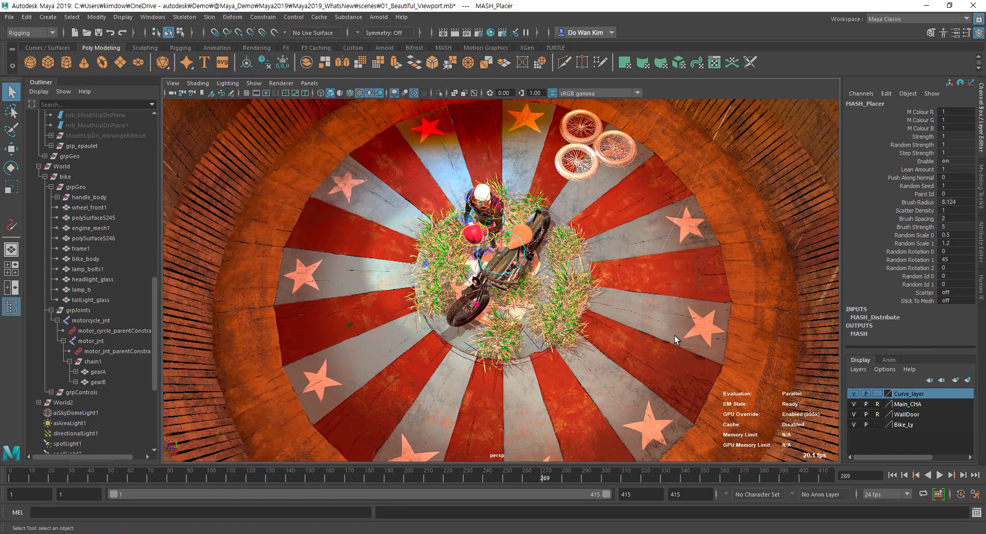
# - Select the vertical curve at the centre of the wooden arena and examine its position inside the wall
pyautogui.scroll(-6, 514, 262)
pyautogui.keyDown('alt'); pyautogui.moveTo(514, 262); pyautogui.dragTo(555, 193); pyautogui.keyUp('alt')
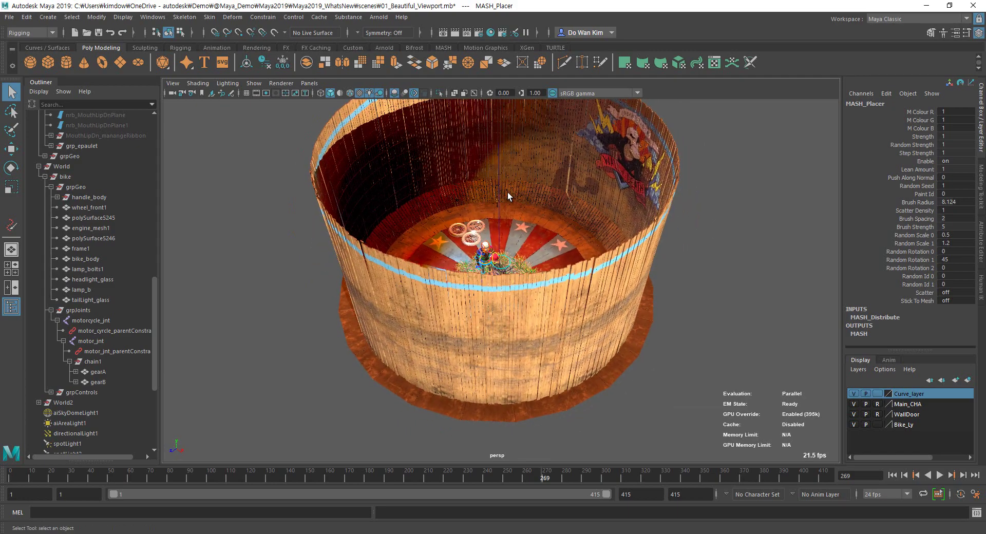
pyautogui.click(500, 189)
pyautogui.scroll(5, 599, 266)
pyautogui.keyDown('alt'); pyautogui.moveTo(599, 266); pyautogui.dragTo(617, 289); pyautogui.keyUp('alt')
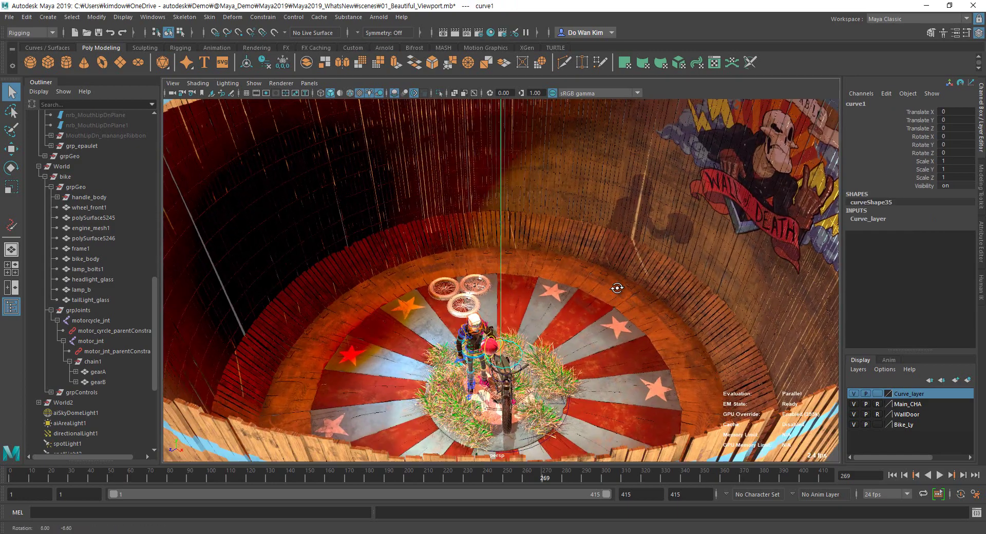
# - Turn off the reference display type of the WallDoor layer so its wall pieces can be selected
pyautogui.scroll(-8, 501, 272)
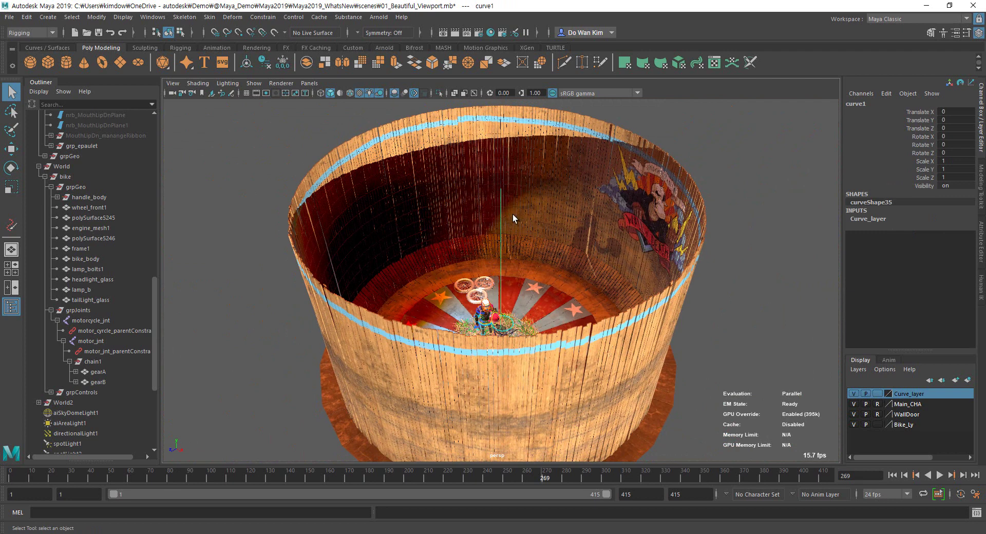
pyautogui.click(878, 414)
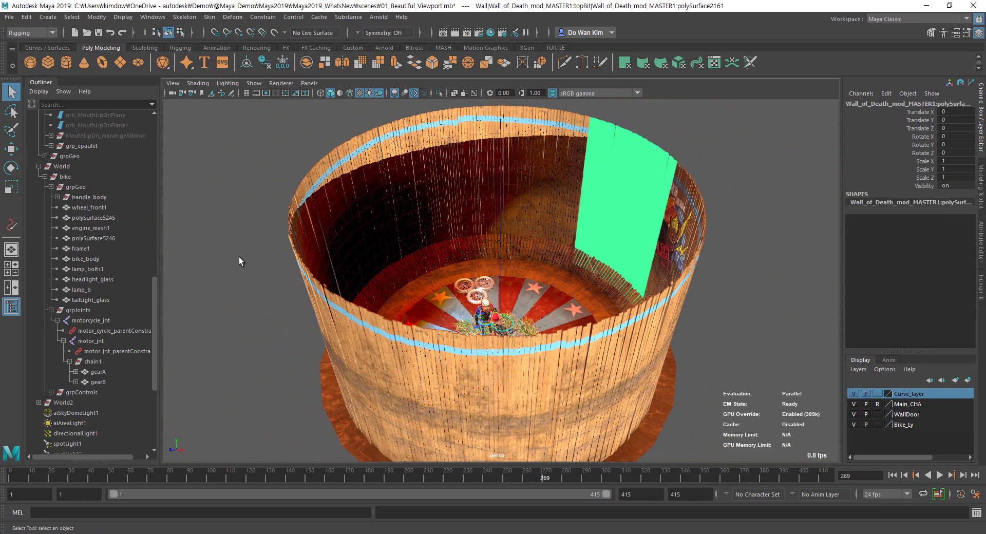
pyautogui.keyDown('alt'); pyautogui.moveTo(372, 252); pyautogui.dragTo(427, 252); pyautogui.keyUp('alt')
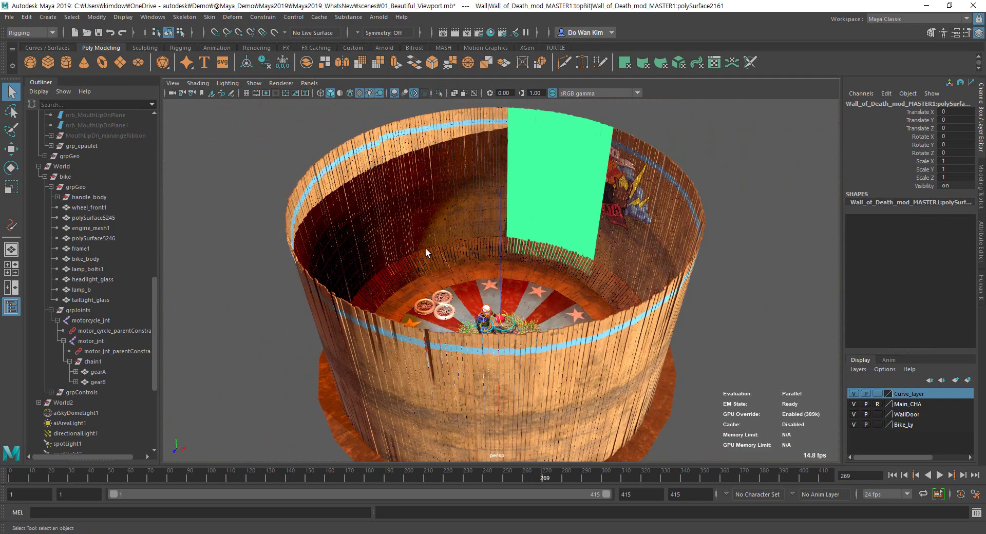
# - Expand the World3 hierarchy down to the floor group and identify its Wall and Wall1 groups by selecting them
pyautogui.scroll(-5, 107, 325)
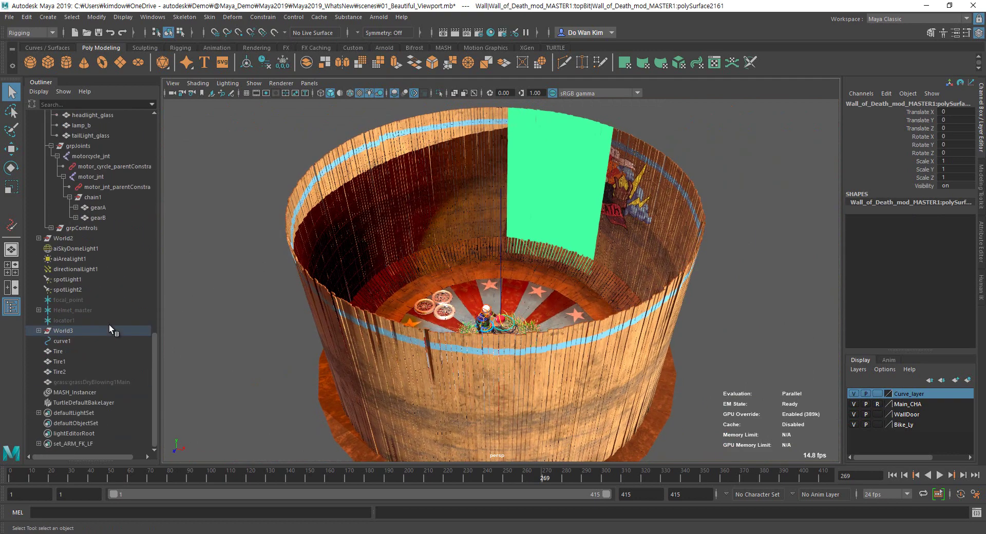
pyautogui.click(80, 332)
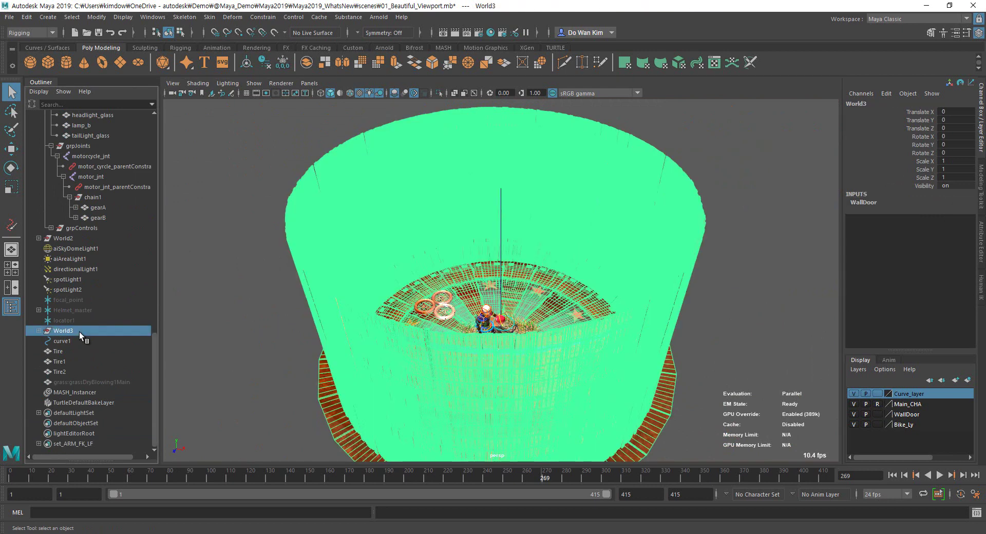
pyautogui.click(39, 331)
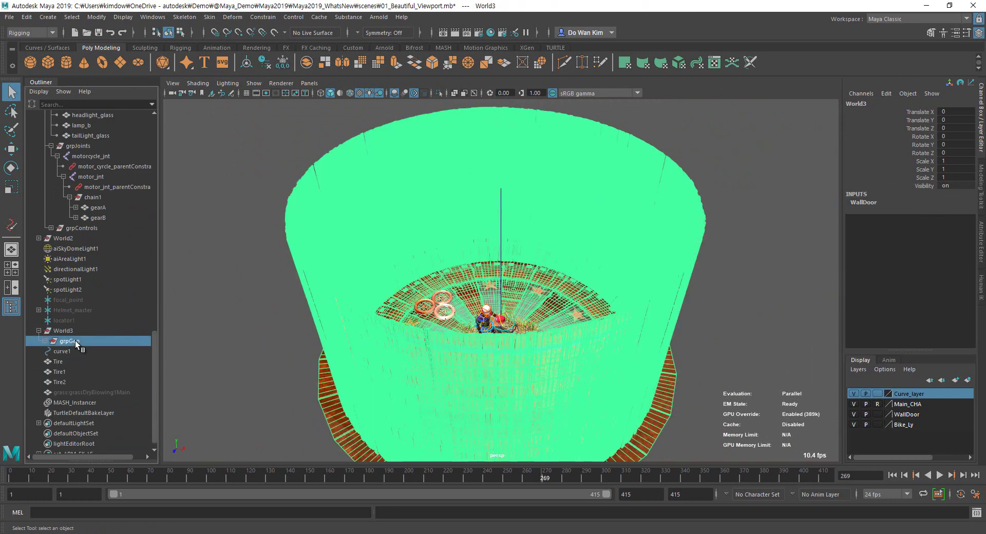
pyautogui.click(75, 341)
pyautogui.click(44, 342)
pyautogui.click(50, 362)
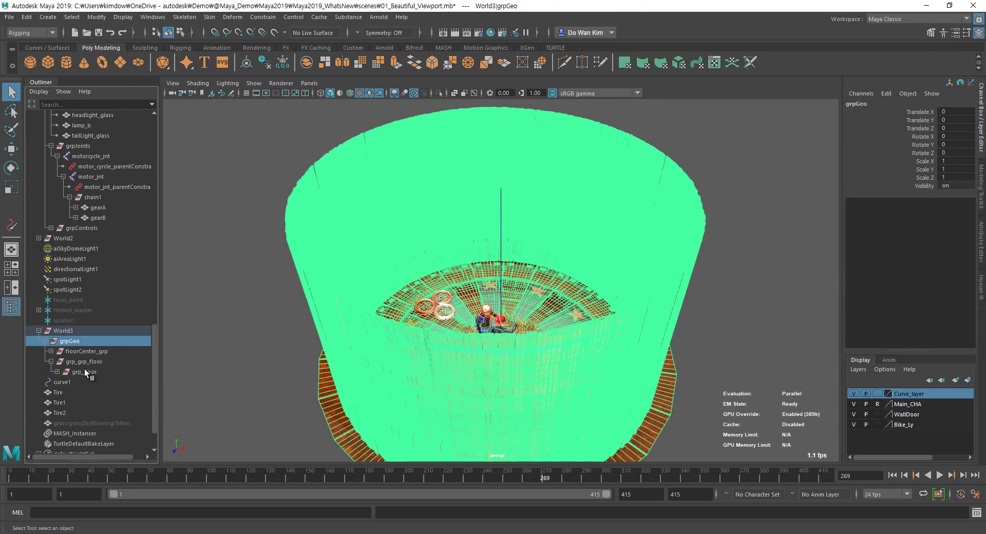
pyautogui.click(85, 371)
pyautogui.click(56, 372)
pyautogui.click(63, 382)
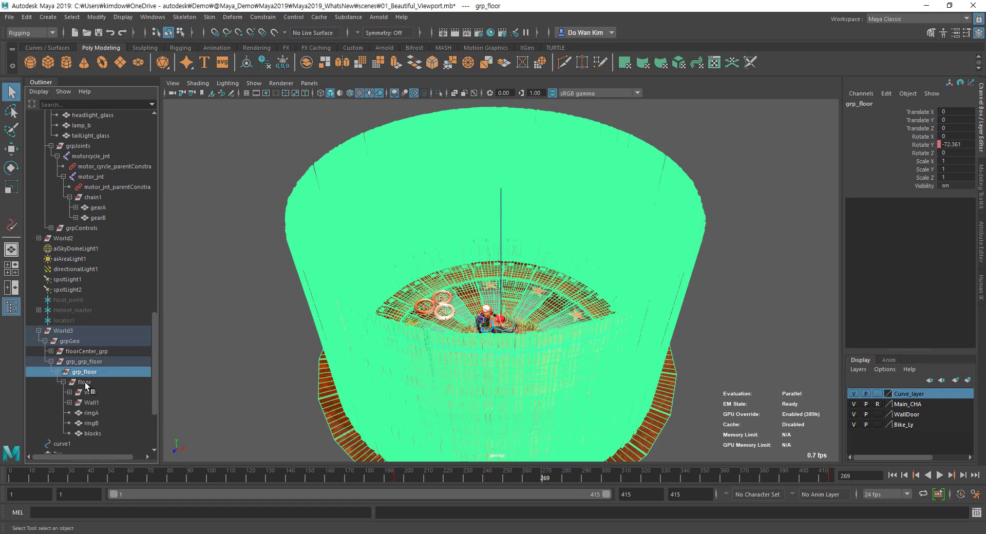
pyautogui.moveTo(89, 393); pyautogui.dragTo(91, 402)
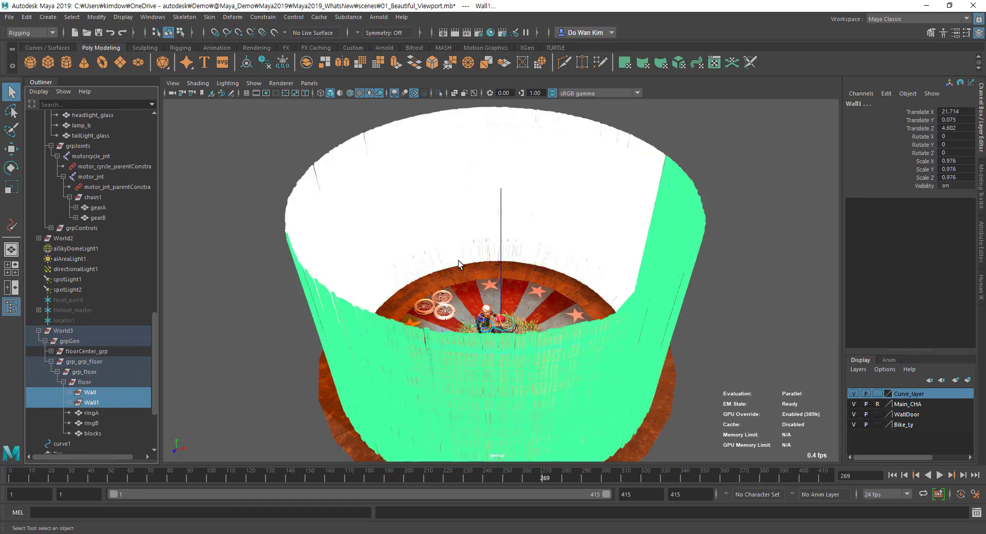
pyautogui.moveTo(553, 267)
pyautogui.keyDown('alt'); pyautogui.mouseDown()
pyautogui.moveTo(555, 303)
pyautogui.moveTo(560, 276)
pyautogui.mouseUp(); pyautogui.keyUp('alt')
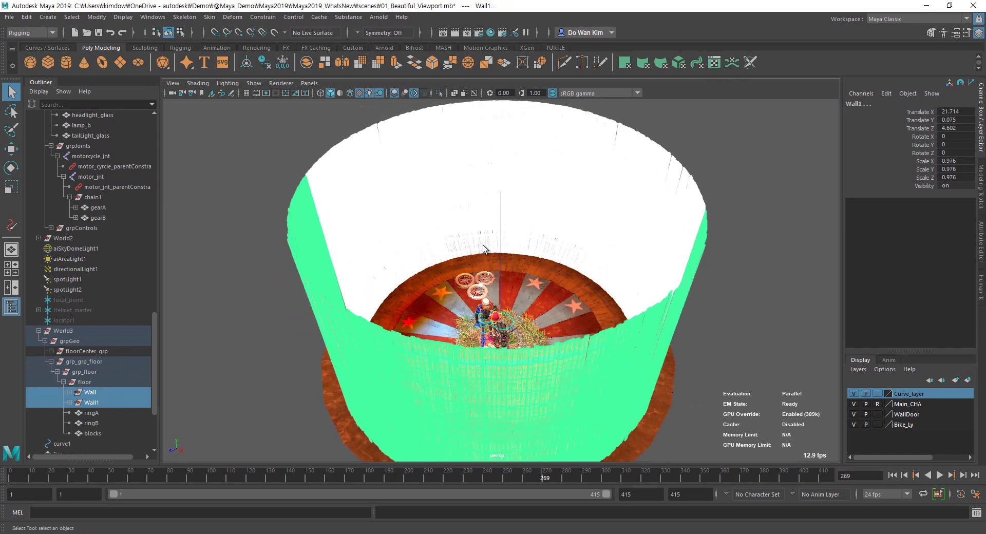
pyautogui.click(220, 193)
# - Create a Wire deformer on the Wall and Wall1 groups with curve1 as the wire
pyautogui.click(261, 18)
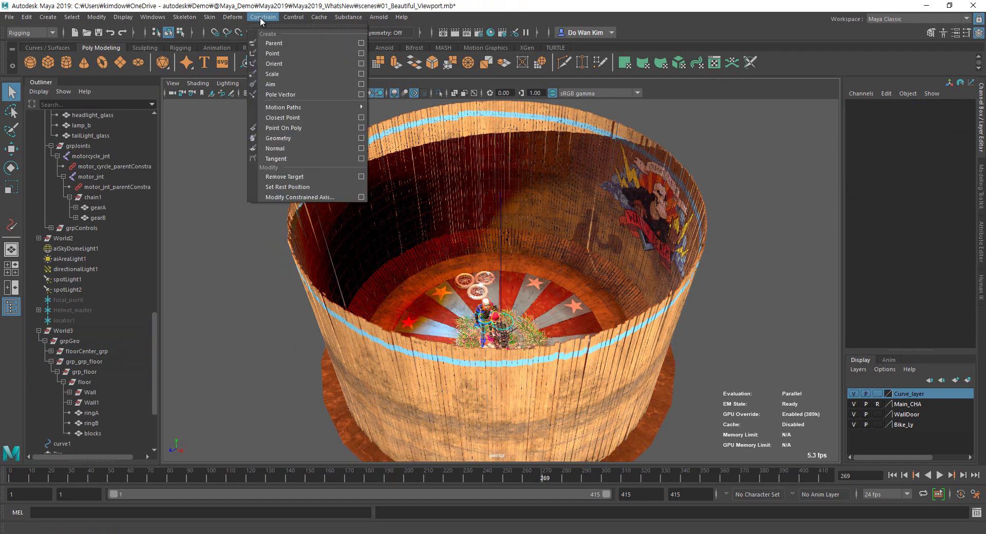
pyautogui.moveTo(234, 18)
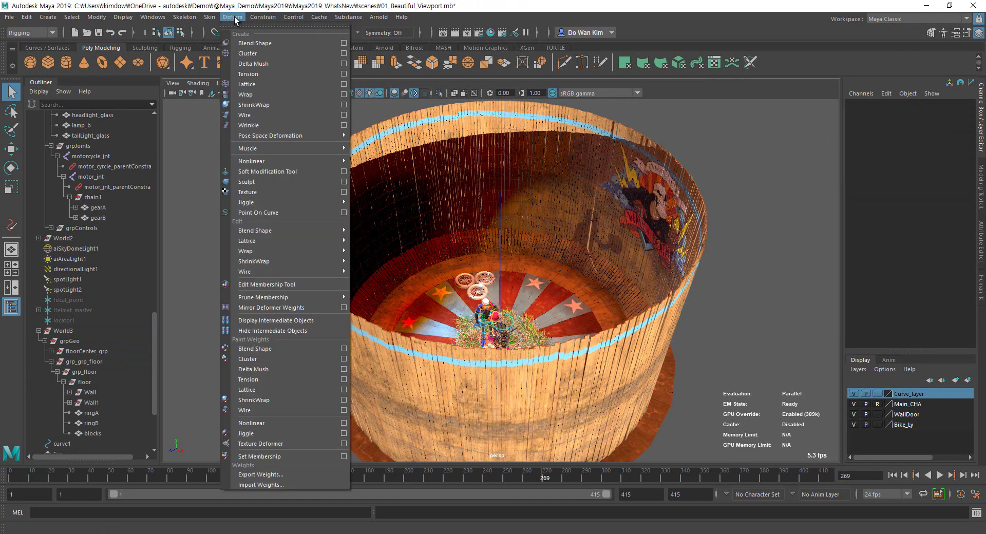
pyautogui.click(241, 115)
pyautogui.click(92, 394)
pyautogui.keyDown('ctrl'); pyautogui.click(90, 403); pyautogui.keyUp('ctrl')
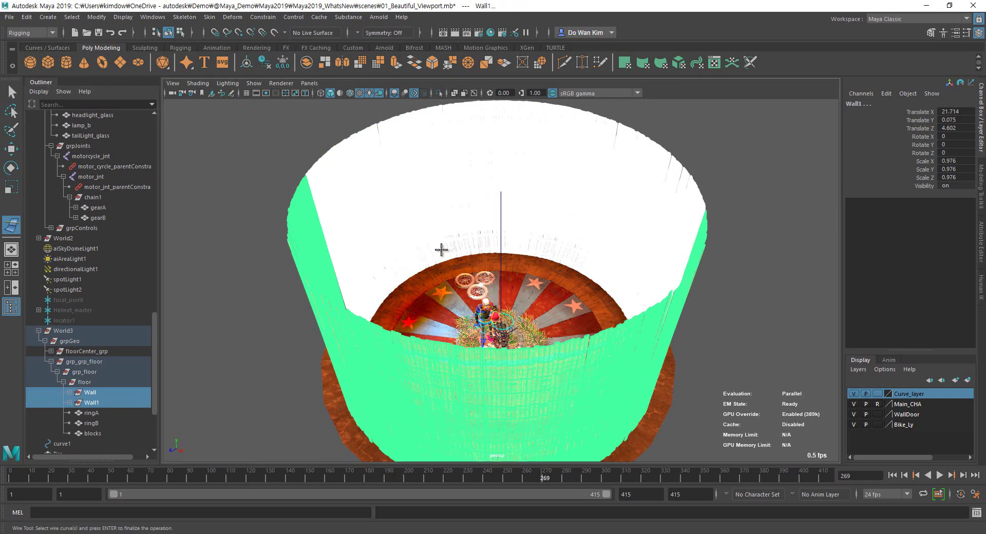
pyautogui.keyDown('alt'); pyautogui.moveTo(490, 220); pyautogui.dragTo(452, 217); pyautogui.keyUp('alt')
pyautogui.press('Return')
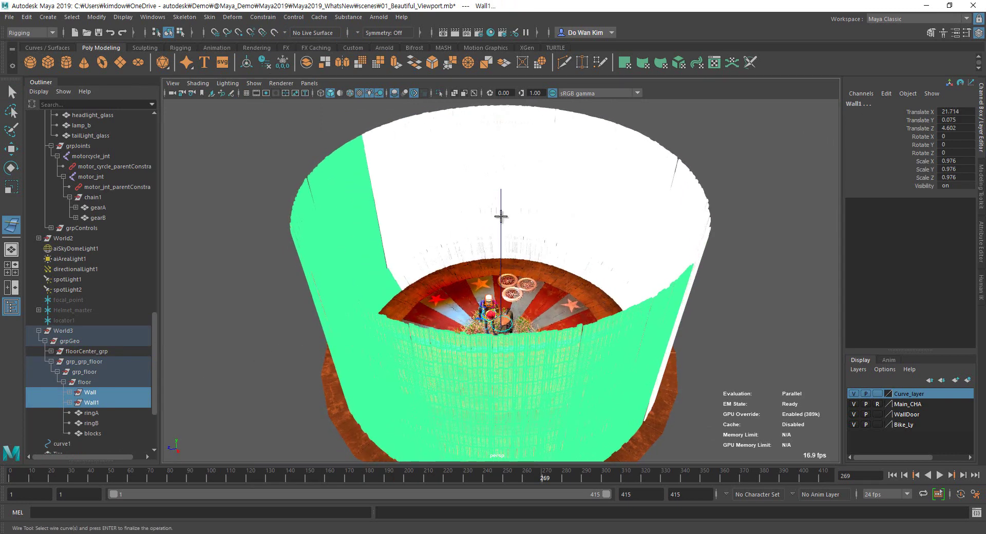
pyautogui.click(326, 298)
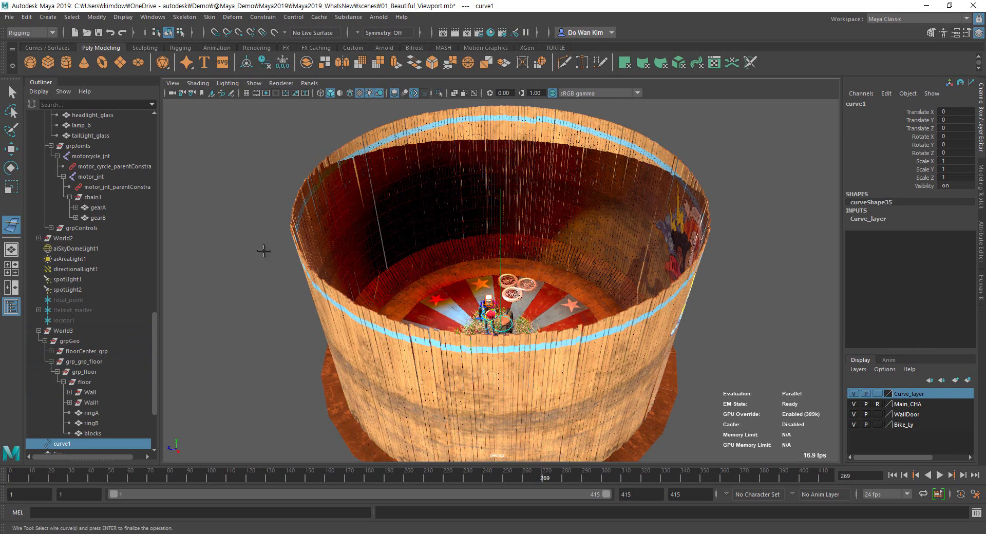
pyautogui.press('Return')
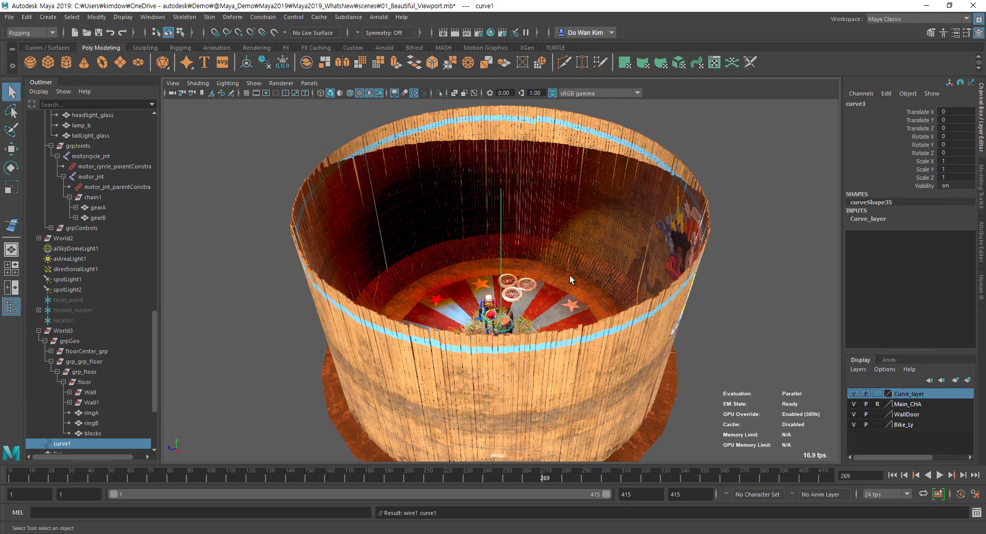
# - Set the wire1 deformer's Dropoff Distance for curve1 to 500 through curve1BaseWire, and return to the Channel Box
pyautogui.keyDown('alt'); pyautogui.moveTo(583, 273); pyautogui.dragTo(610, 247); pyautogui.keyUp('alt')
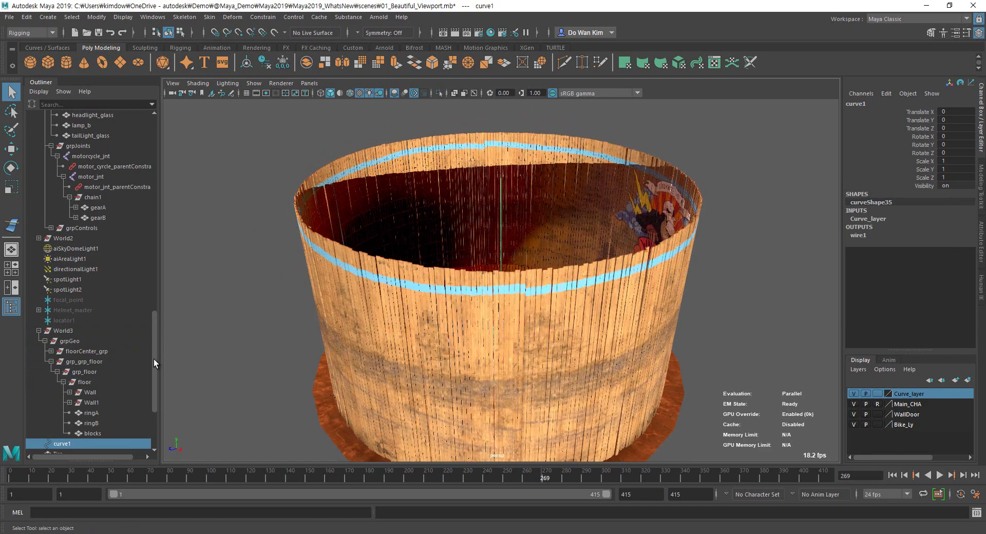
pyautogui.scroll(-4, 155, 363)
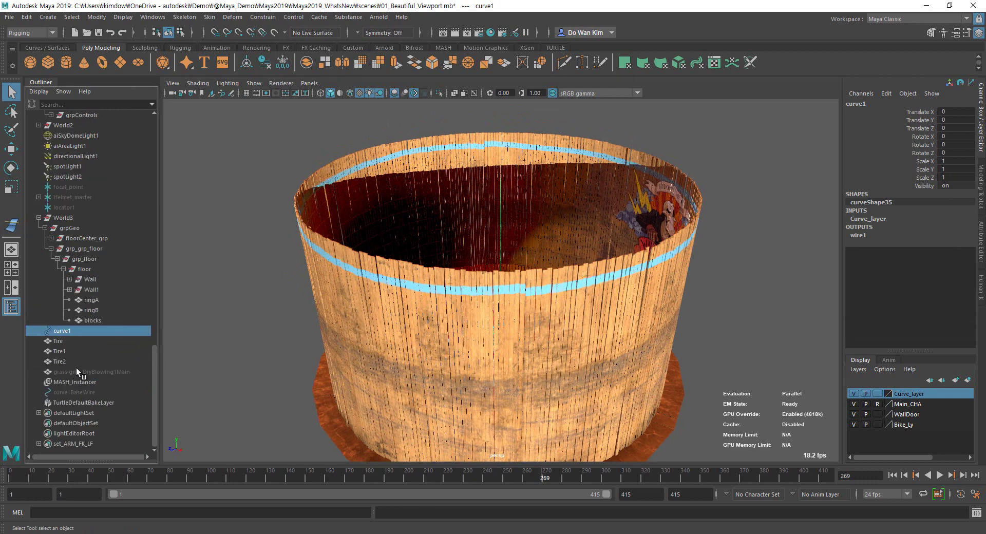
pyautogui.click(72, 392)
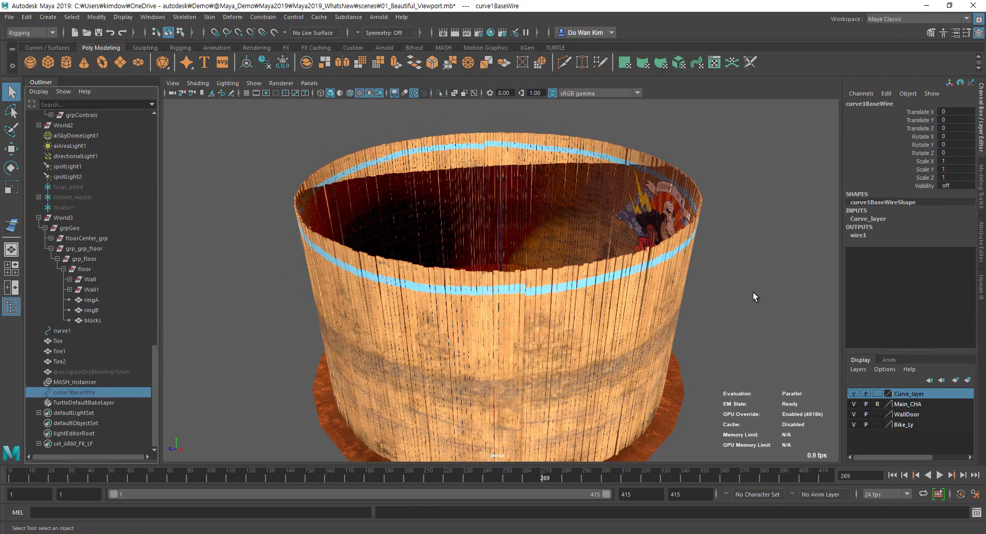
pyautogui.click(980, 243)
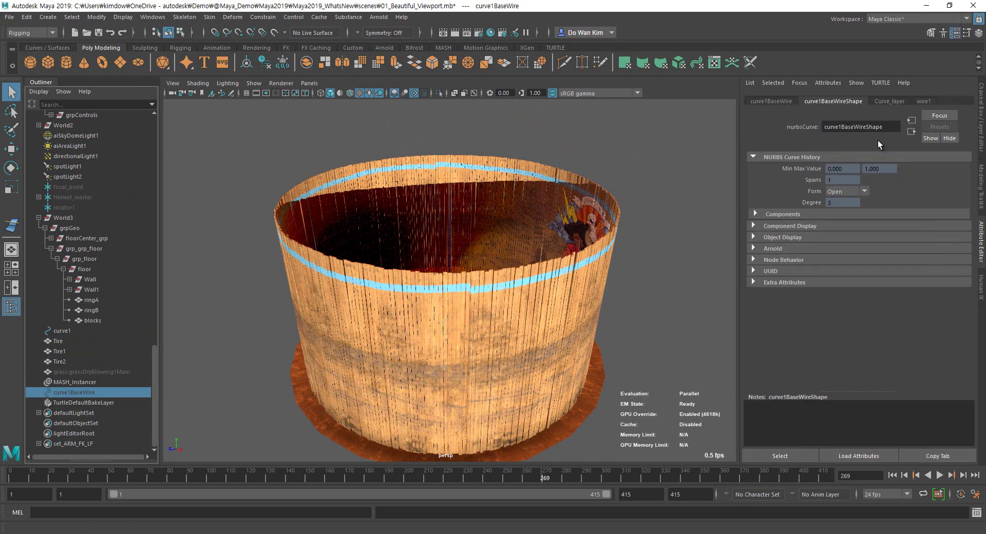
pyautogui.click(923, 101)
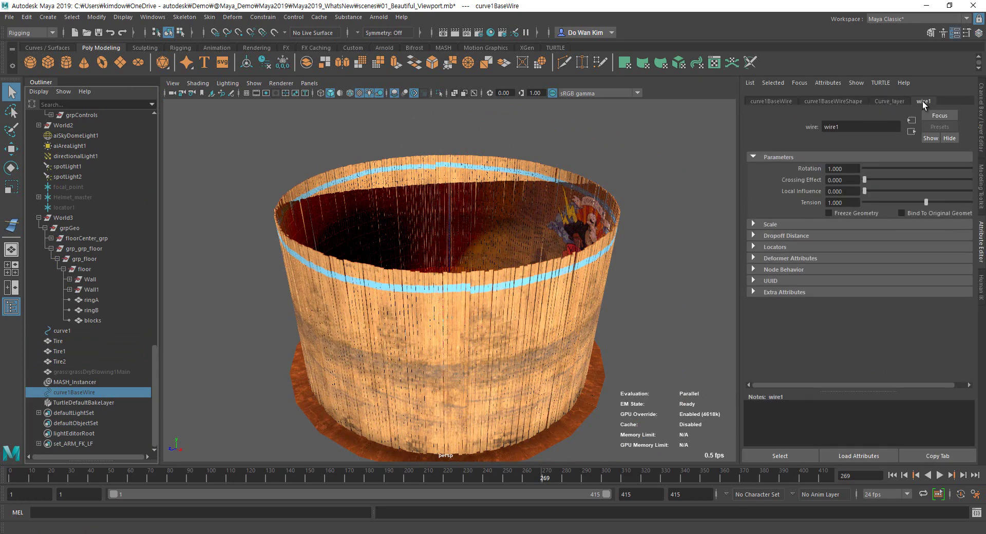
pyautogui.click(787, 236)
pyautogui.click(840, 249)
pyautogui.write('500')
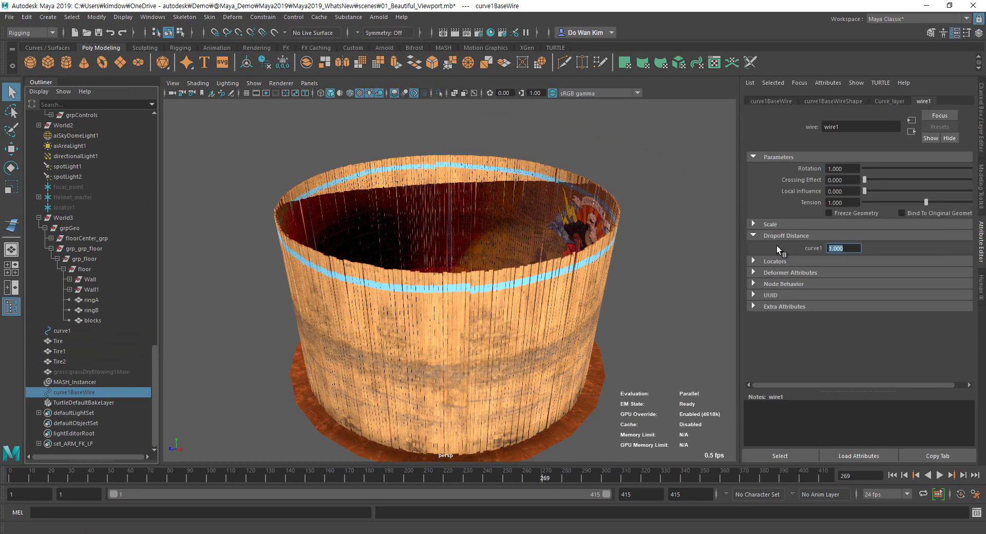
pyautogui.press('Return')
pyautogui.click(982, 149)
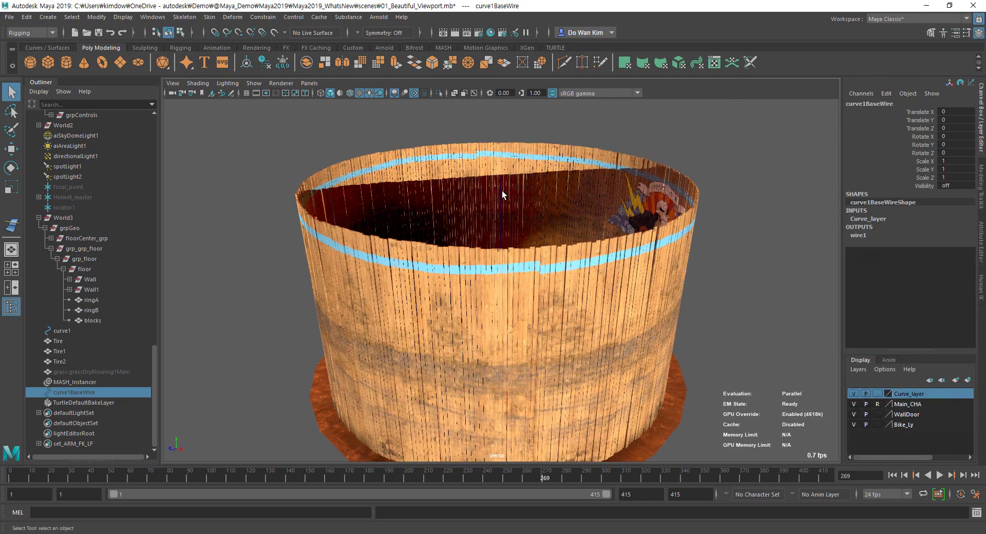
# - Display the central curve's control vertices and move its top CV sideways to bend the wooden wall
pyautogui.click(502, 191)
pyautogui.moveTo(713, 119); pyautogui.dragTo(652, 122, button='right')
pyautogui.moveTo(479, 158); pyautogui.dragTo(538, 202)
pyautogui.keyDown('alt'); pyautogui.moveTo(555, 221); pyautogui.dragTo(544, 254); pyautogui.keyUp('alt')
pyautogui.press('w')
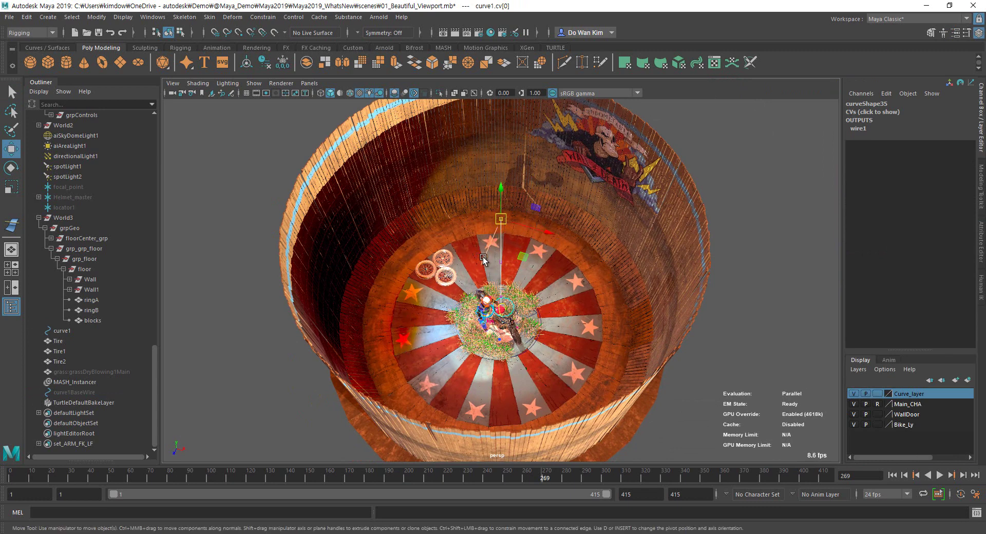
pyautogui.moveTo(482, 259); pyautogui.dragTo(466, 293, button='middle')
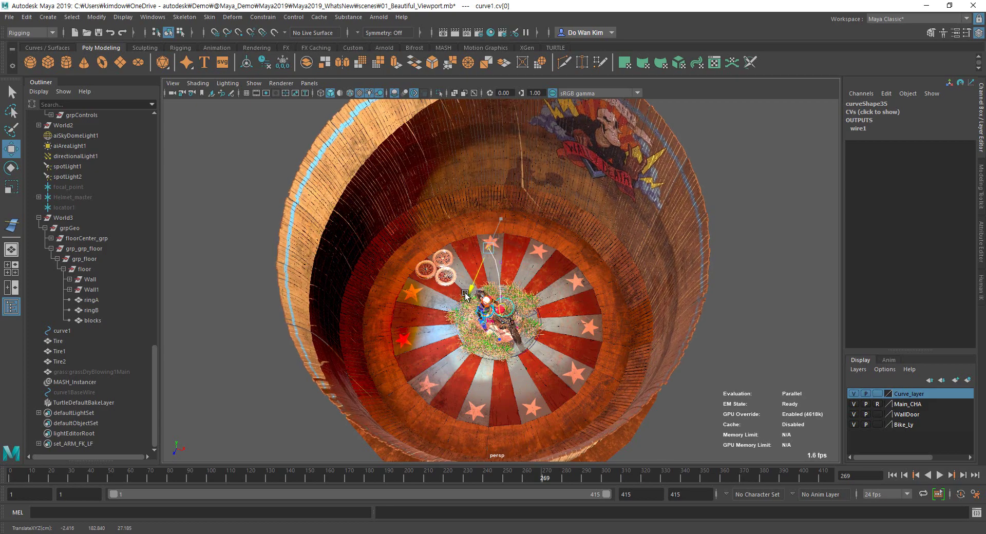
# - Move the curve's second CV from several angles to refine the wall's bend, and reselect the top CV
pyautogui.keyDown('alt'); pyautogui.moveTo(633, 292); pyautogui.dragTo(515, 265); pyautogui.keyUp('alt')
pyautogui.moveTo(467, 217); pyautogui.dragTo(481, 232)
pyautogui.keyDown('alt'); pyautogui.moveTo(411, 279); pyautogui.dragTo(483, 244); pyautogui.keyUp('alt')
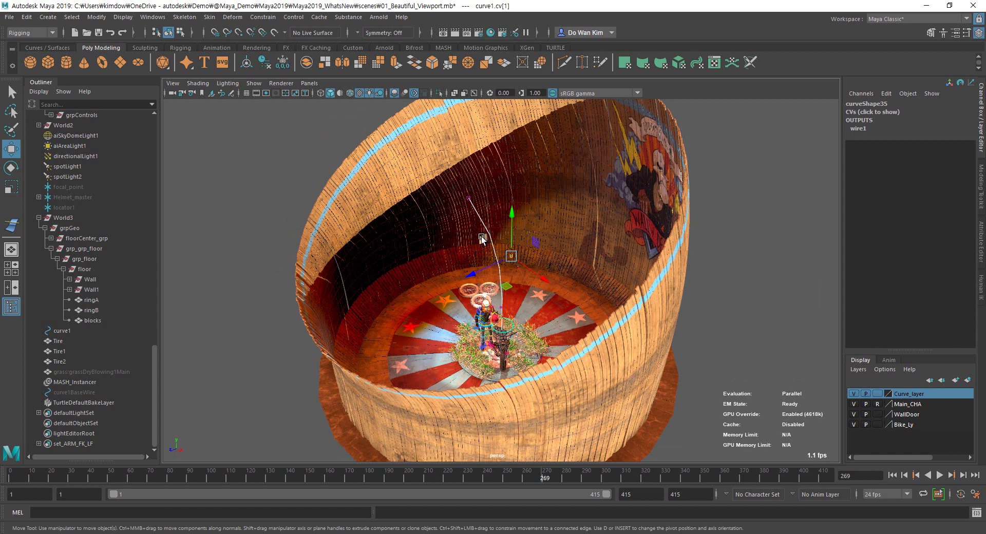
pyautogui.moveTo(482, 238); pyautogui.dragTo(493, 238)
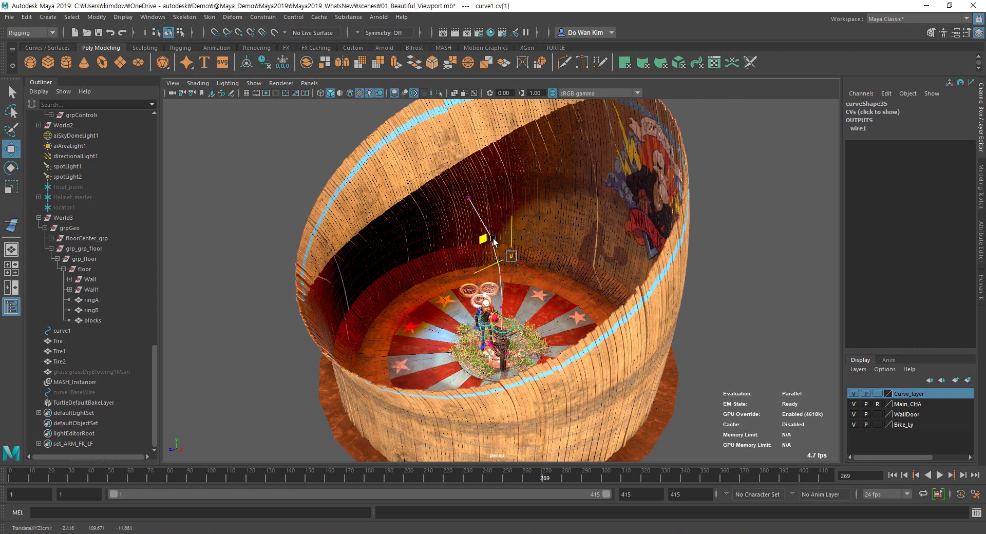
pyautogui.keyDown('alt'); pyautogui.moveTo(507, 288); pyautogui.dragTo(318, 288); pyautogui.keyUp('alt')
pyautogui.moveTo(426, 163); pyautogui.dragTo(468, 193)
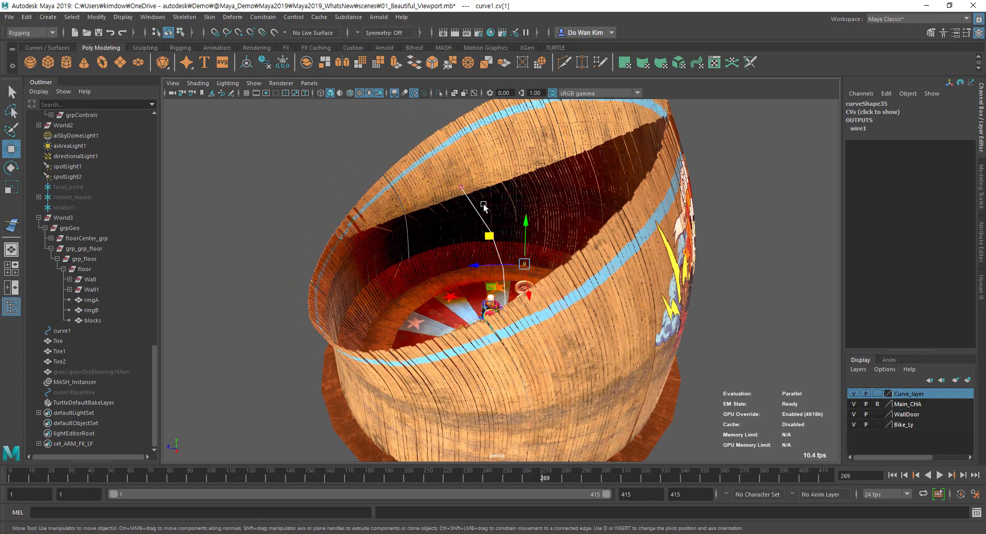
pyautogui.moveTo(425, 159); pyautogui.dragTo(420, 164)
pyautogui.keyDown('alt'); pyautogui.moveTo(508, 273); pyautogui.dragTo(562, 286); pyautogui.keyUp('alt')
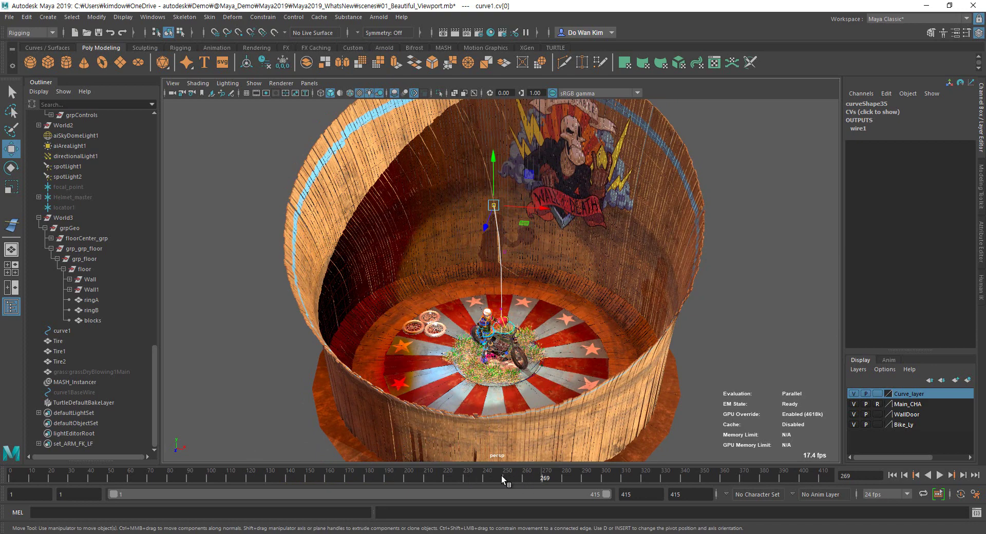
# - Scrub the timeline backward and forward to frame 332 to check the deformed wall during the animation
pyautogui.moveTo(492, 476); pyautogui.dragTo(325, 479)
pyautogui.moveTo(388, 483); pyautogui.dragTo(666, 490)
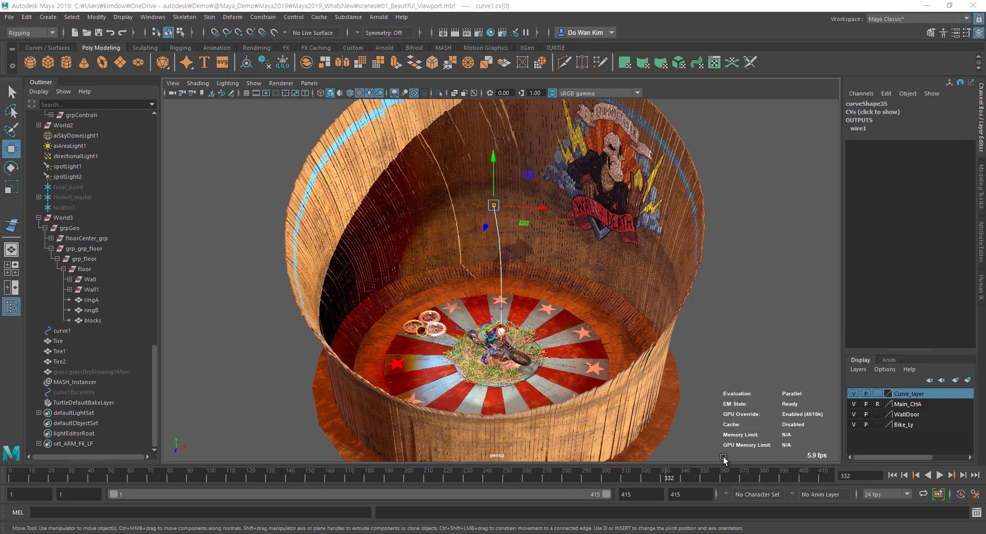
pyautogui.hotkey('alt', 'Tab')
pyautogui.press('Right')
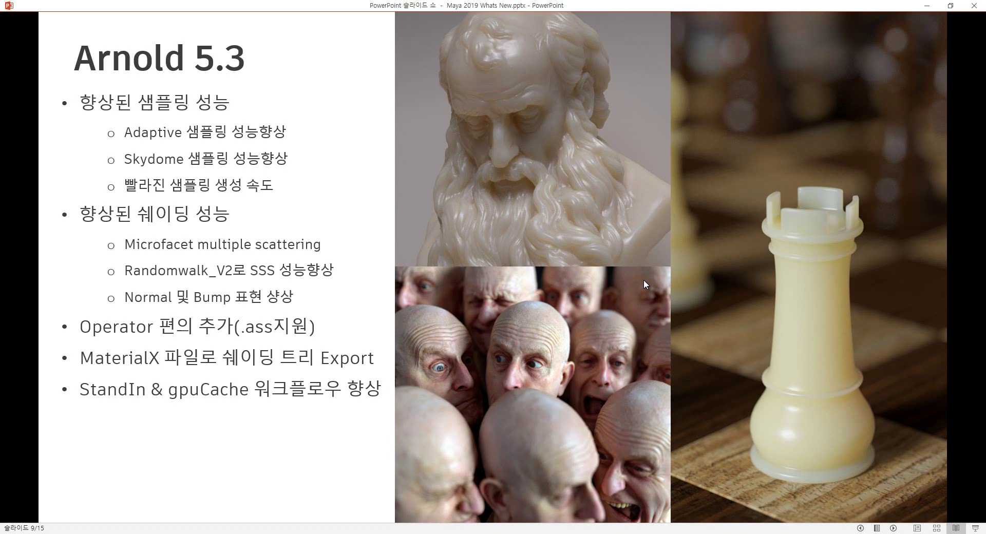
pyautogui.press('Right')
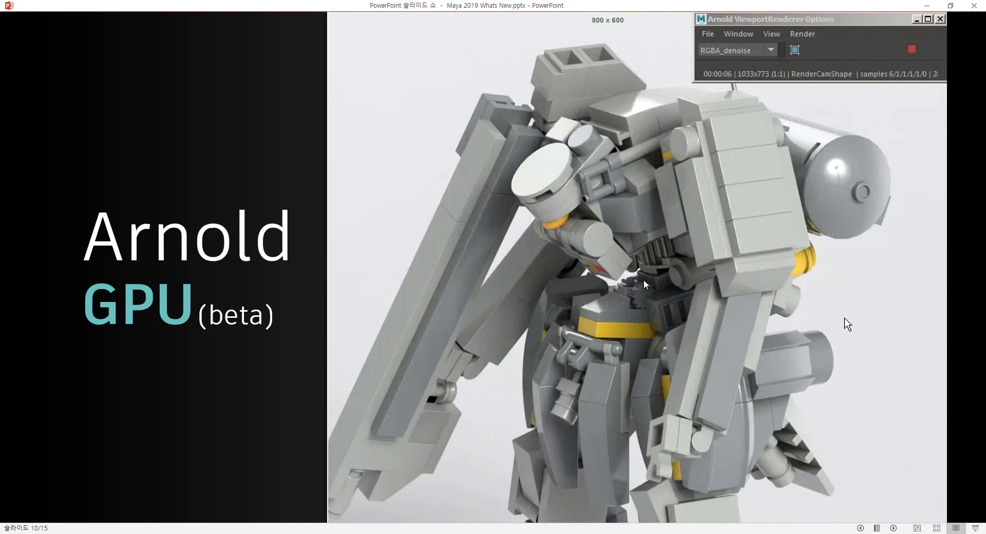
pyautogui.press('Right')
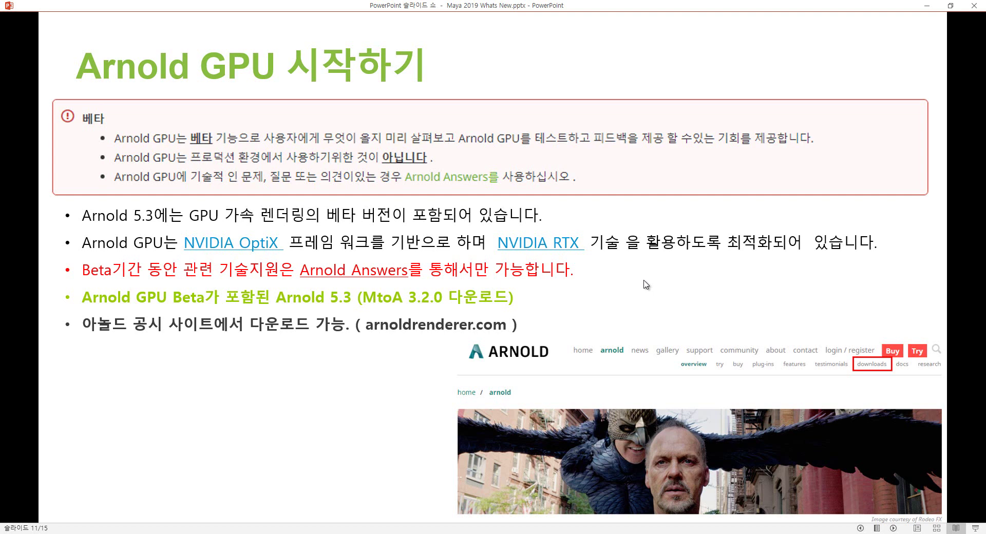
pyautogui.click(647, 285)
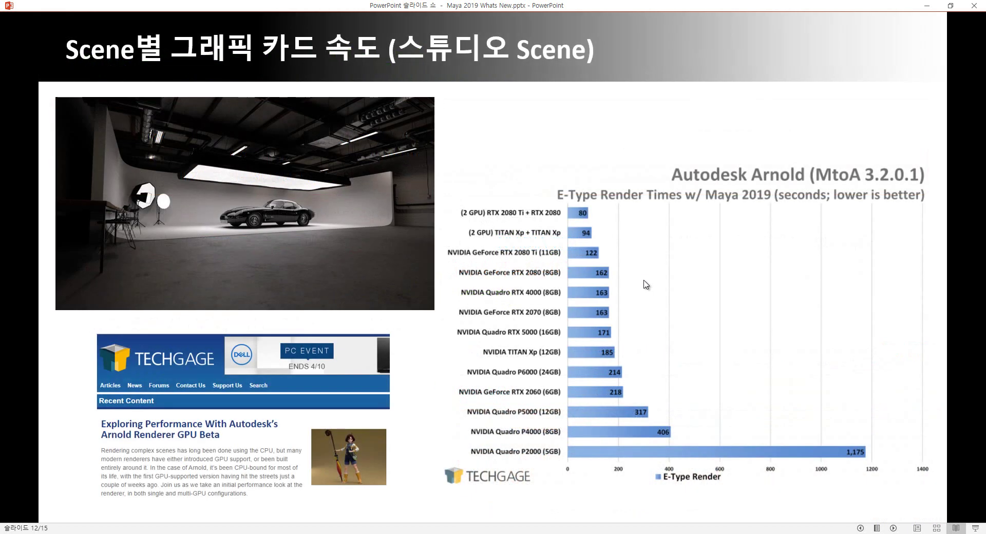
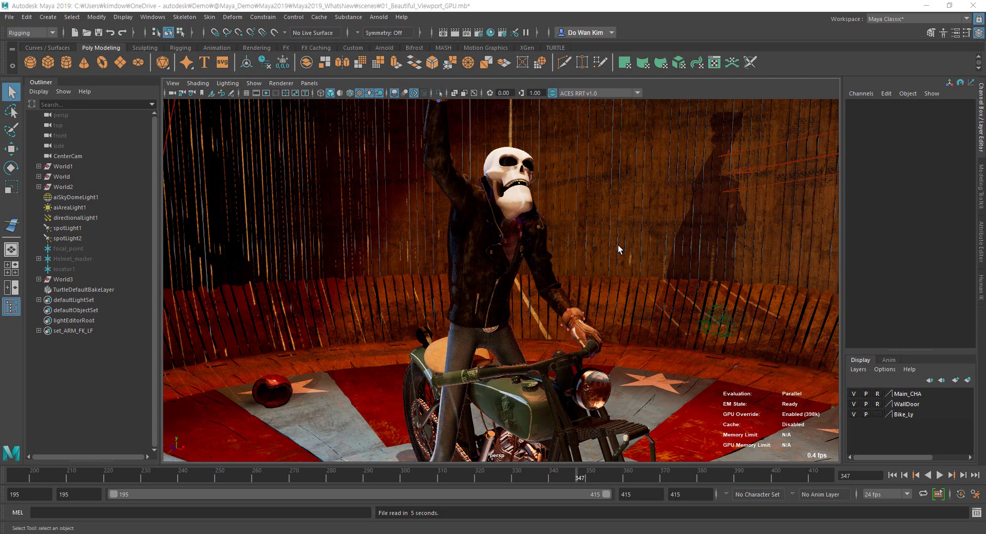
# - Switch the viewport renderer to Arnold and enclose the rider from the raised arm to the handlebars in its crop region
pyautogui.click(283, 84)
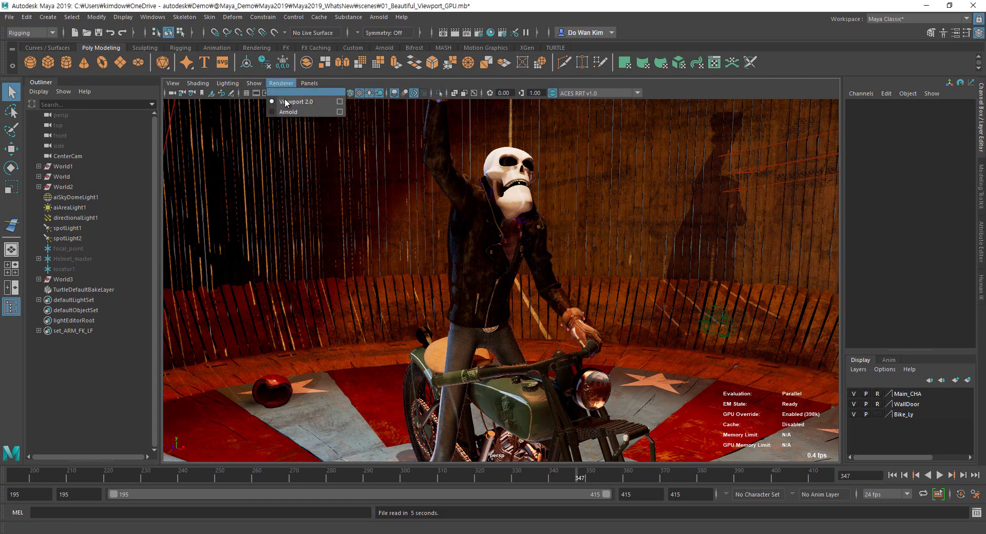
pyautogui.click(289, 112)
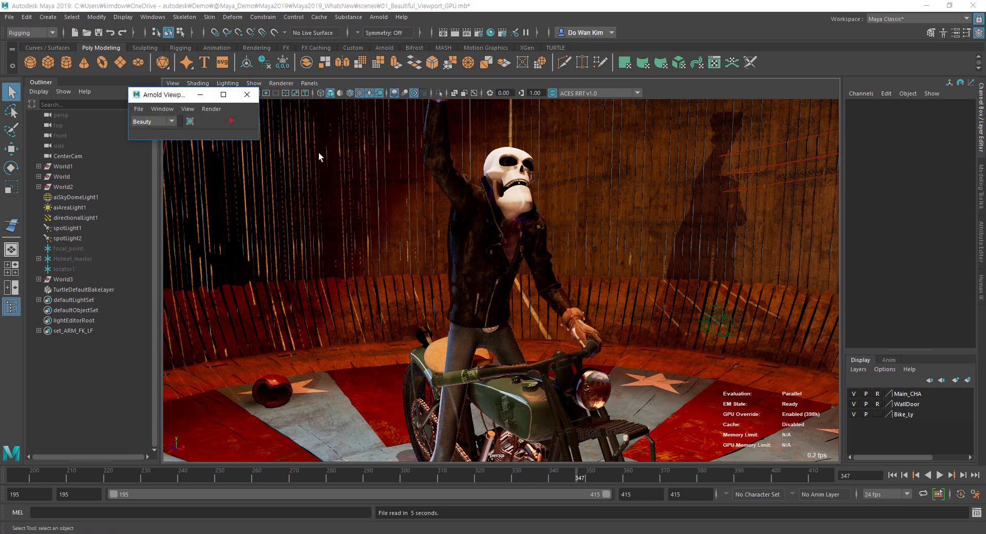
pyautogui.click(189, 123)
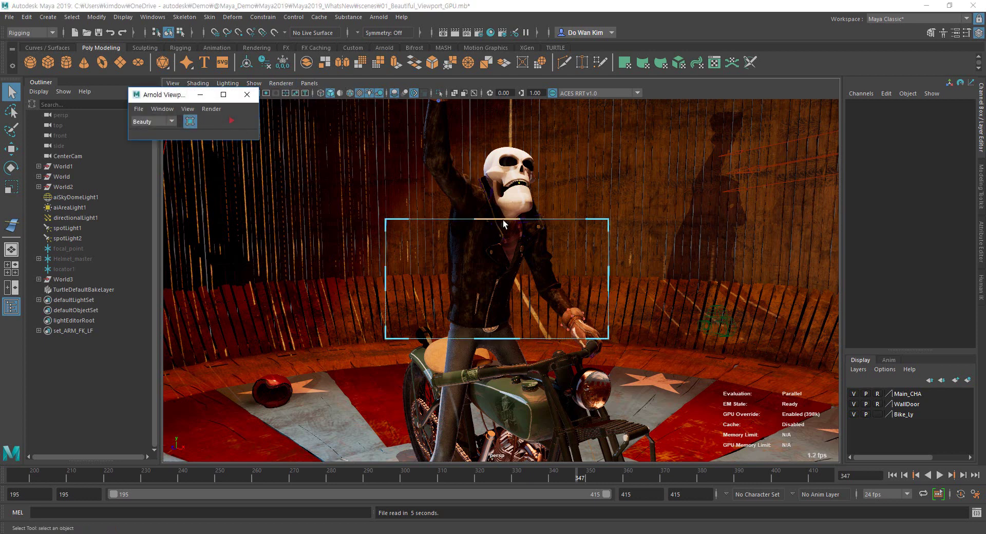
pyautogui.moveTo(493, 218); pyautogui.dragTo(503, 115)
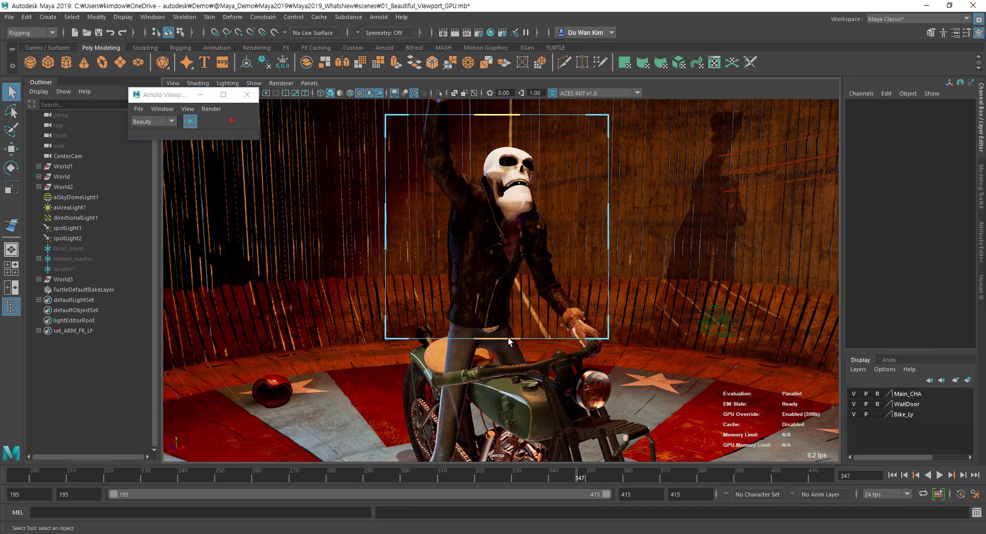
pyautogui.moveTo(507, 339); pyautogui.dragTo(511, 368)
# - Set the viewport's view transform to sRGB gamma and the Arnold render device to GPU (BETA)
pyautogui.click(598, 94)
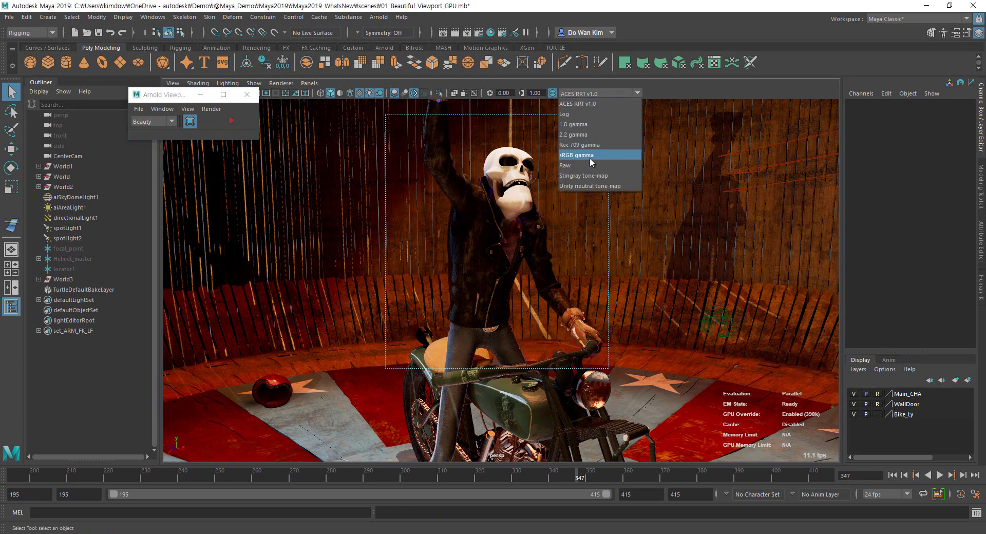
pyautogui.click(590, 158)
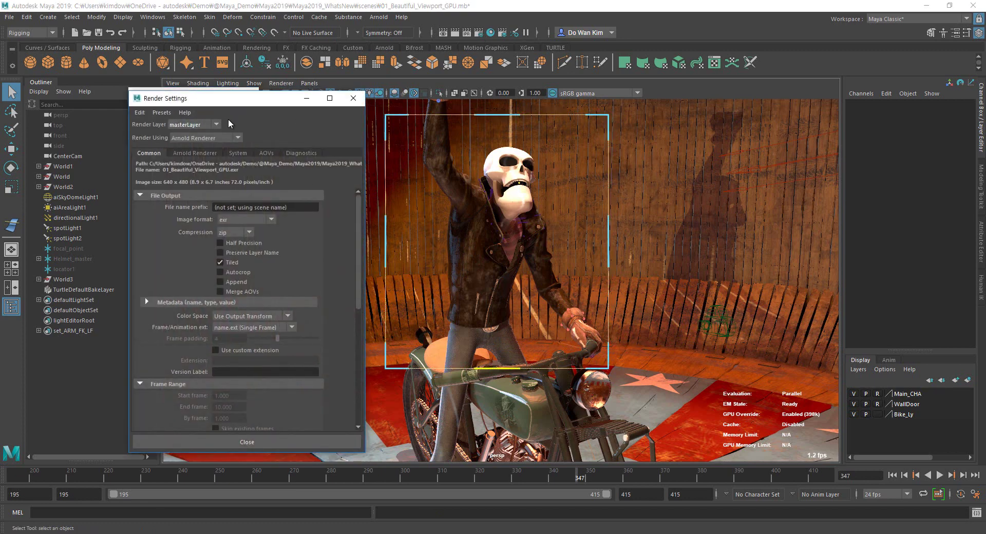
pyautogui.moveTo(230, 98); pyautogui.dragTo(751, 68)
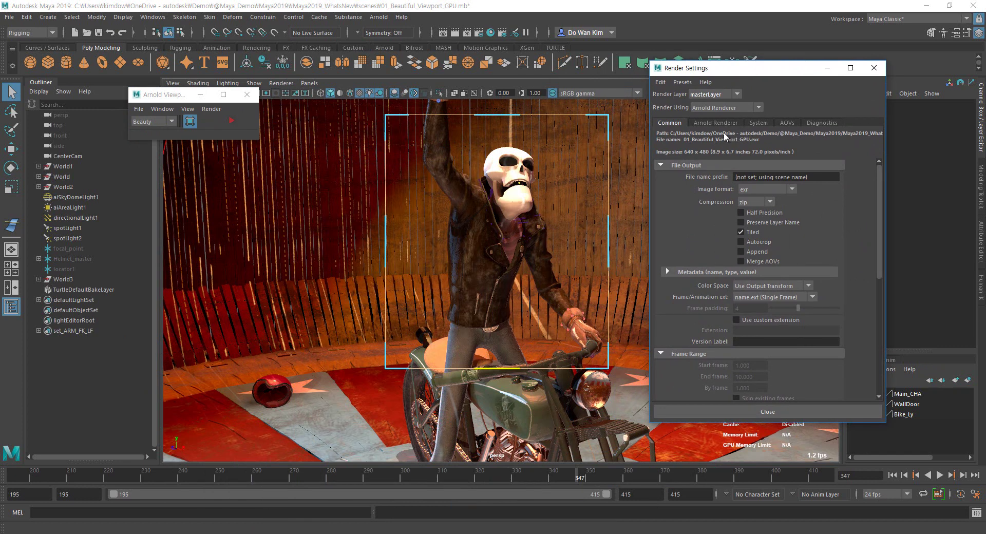
pyautogui.click(757, 123)
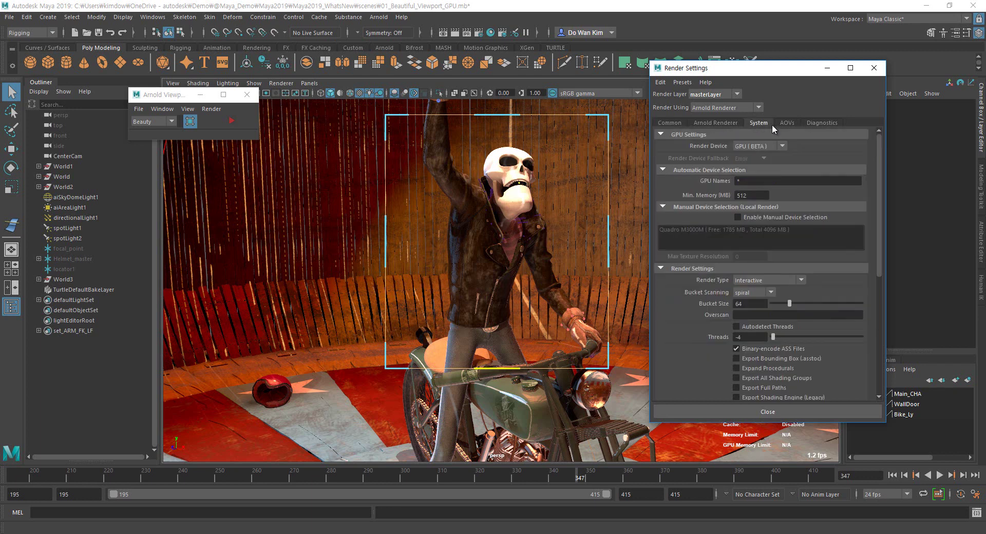
pyautogui.click(774, 146)
pyautogui.click(762, 167)
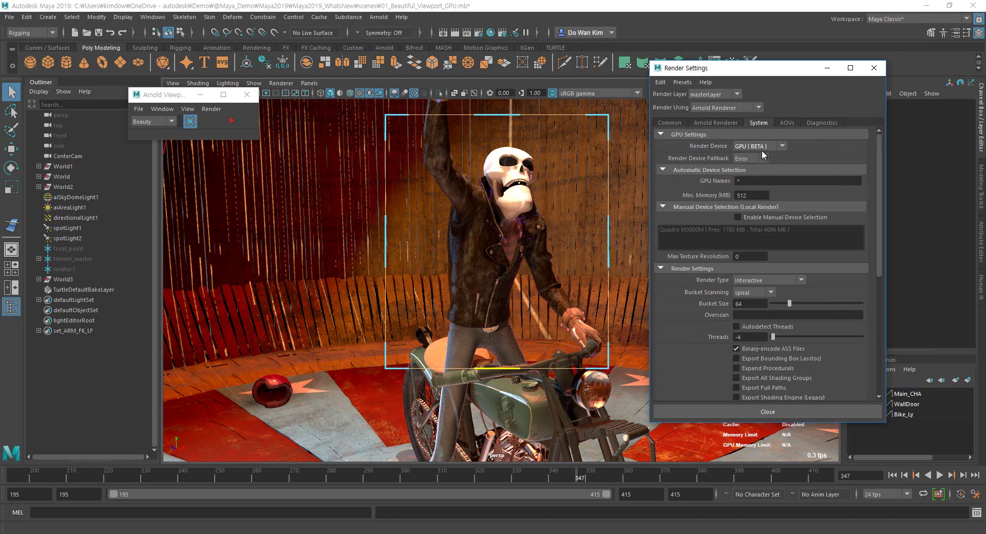
# - Run the Arnold GPU render in the viewport's crop region, view the rider from another angle, and stop the render
pyautogui.click(232, 120)
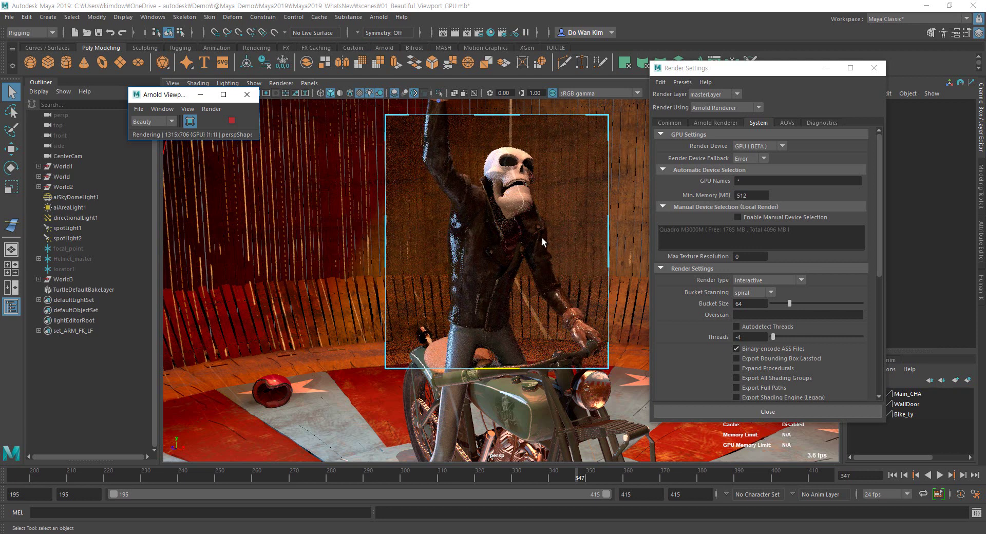
pyautogui.click(509, 232)
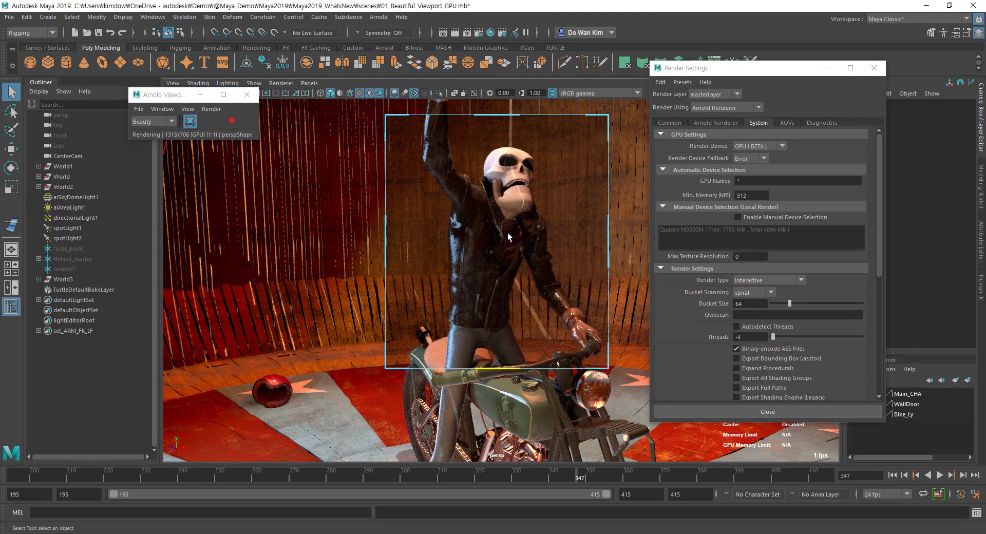
pyautogui.keyDown('alt'); pyautogui.moveTo(507, 233); pyautogui.dragTo(518, 235); pyautogui.keyUp('alt')
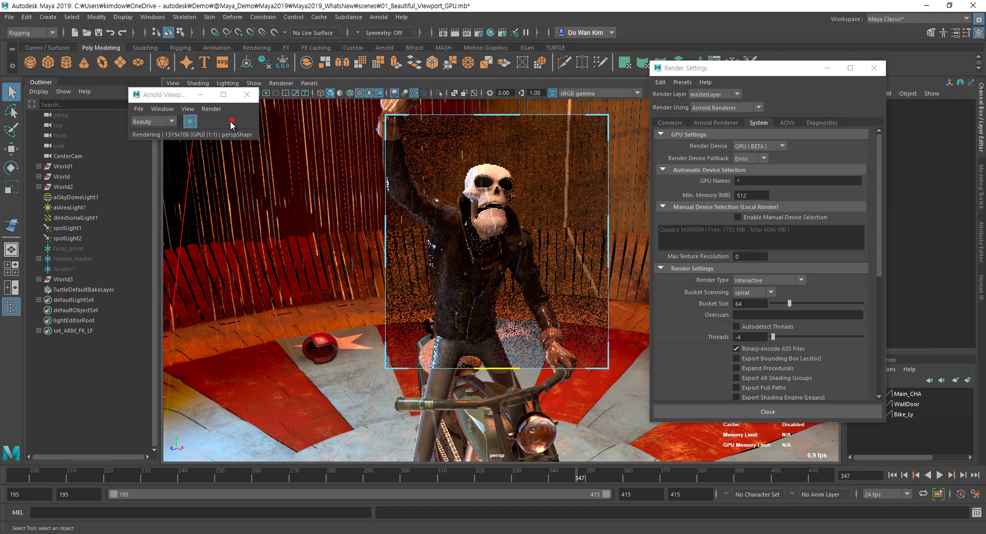
pyautogui.moveTo(175, 96); pyautogui.dragTo(170, 105)
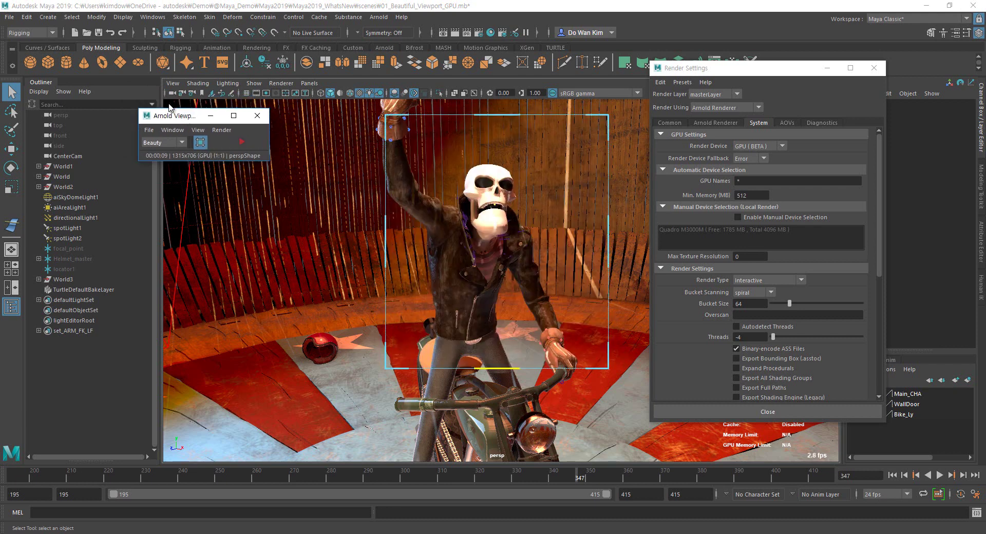
# - Set the Arnold render device to CPU and close the Arnold viewport renderer options
pyautogui.click(760, 147)
pyautogui.click(751, 157)
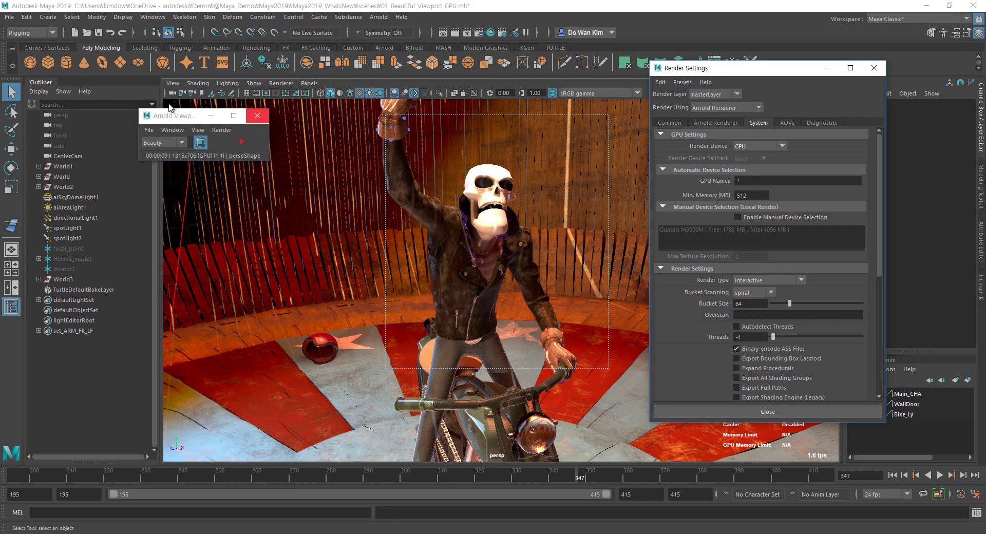
pyautogui.click(257, 116)
# - Open the Arnold RenderView and render the full perspShape view with the render device set to GPU (BETA)
pyautogui.click(378, 17)
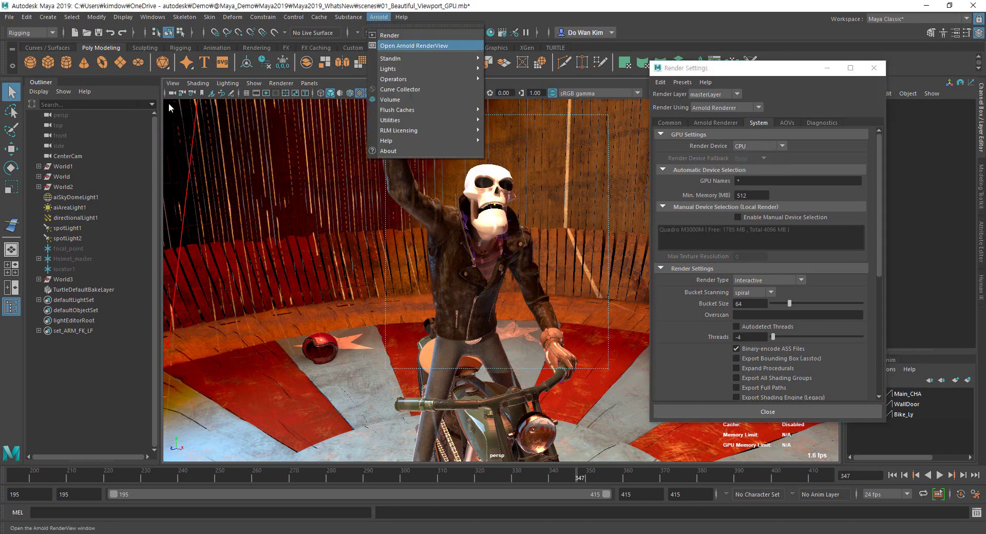
pyautogui.click(413, 45)
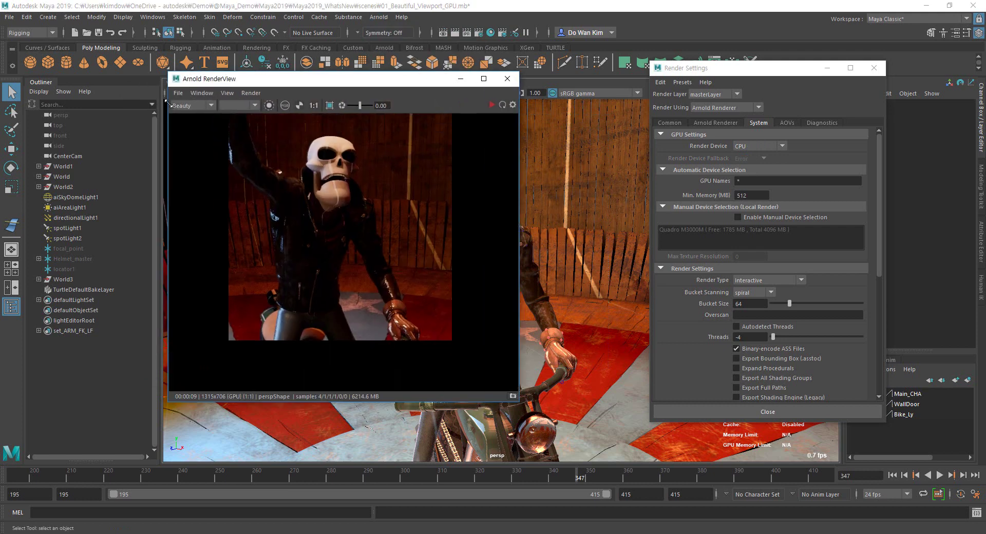
pyautogui.moveTo(411, 79); pyautogui.dragTo(301, 74)
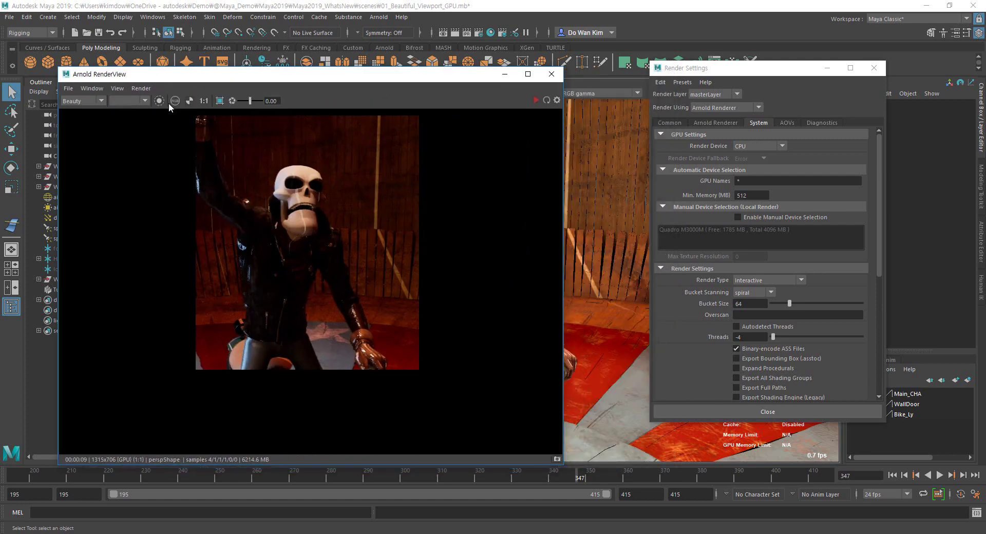
pyautogui.click(760, 146)
pyautogui.click(753, 166)
pyautogui.click(169, 103)
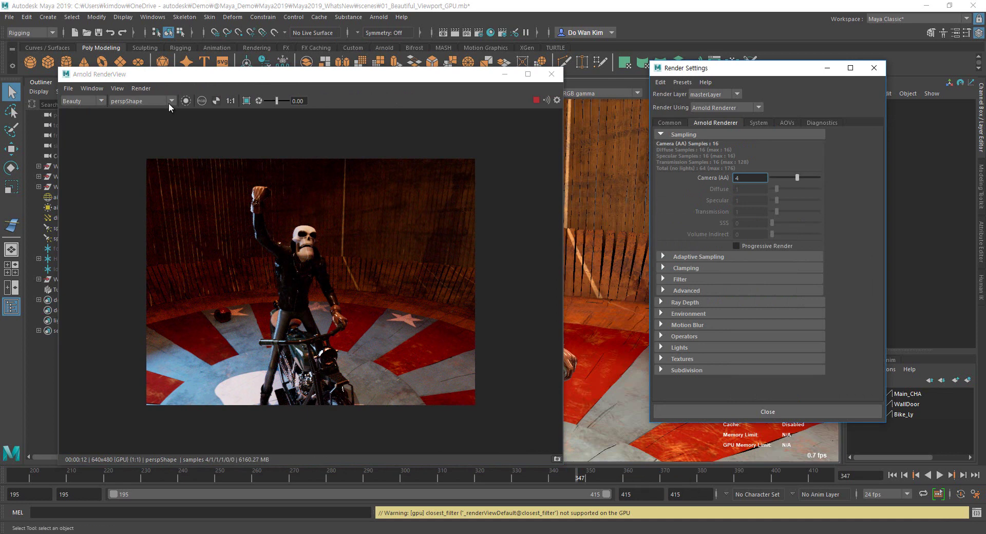
# - Fit the whole rendered image in the Arnold RenderView with Frame All
pyautogui.moveTo(311, 282)
pyautogui.mouseDown(button='middle')
pyautogui.moveTo(326, 284)
pyautogui.moveTo(290, 281)
pyautogui.mouseUp(button='middle')
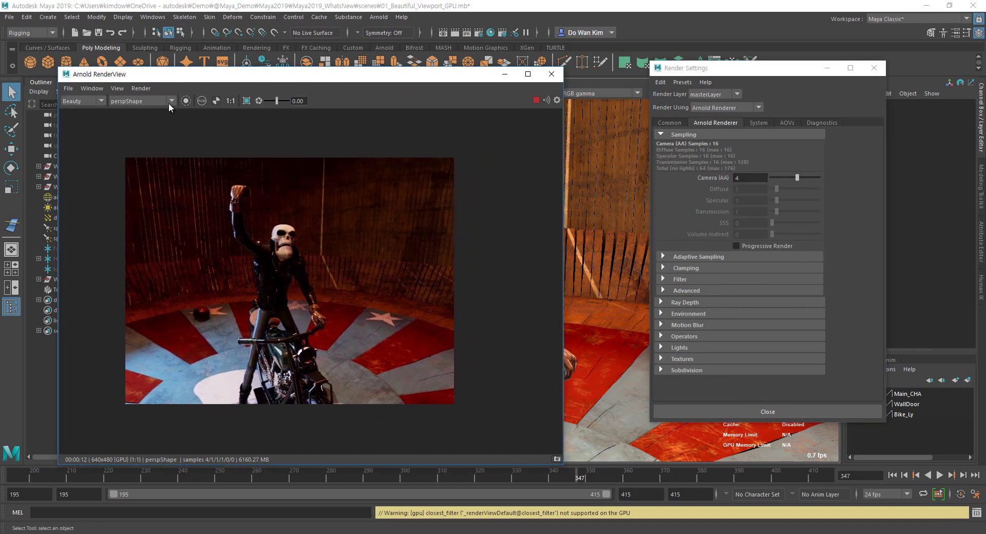
pyautogui.click(92, 89)
pyautogui.press('Escape')
pyautogui.click(92, 88)
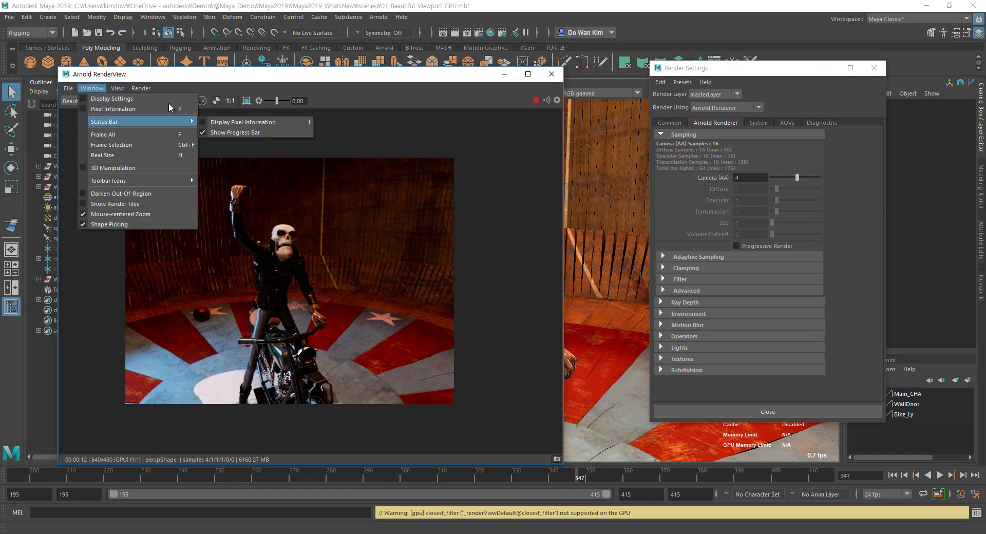
pyautogui.click(103, 135)
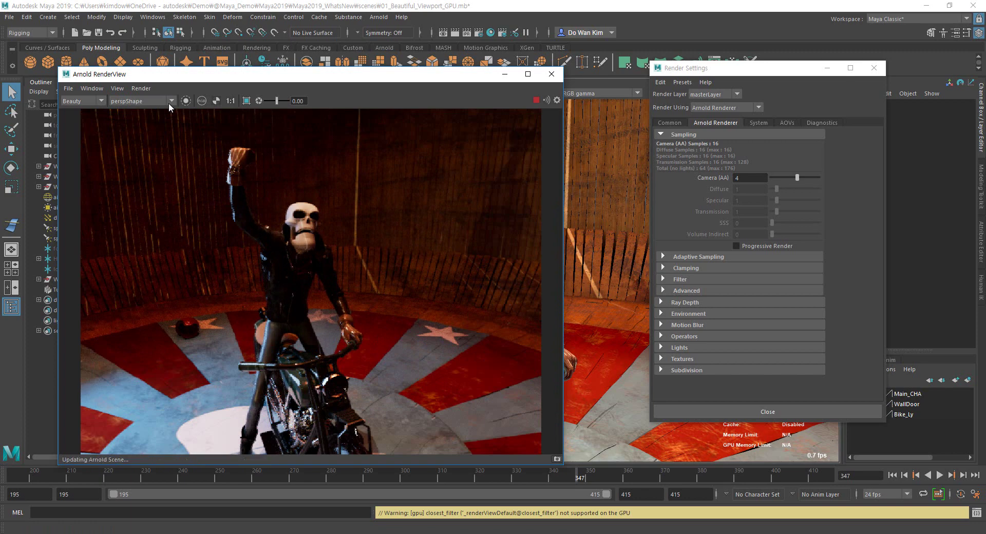
# - Bring the camera to a close-up of the rider's skull during the live GPU render and display the image at 1:1
pyautogui.keyDown('alt'); pyautogui.moveTo(309, 283); pyautogui.dragTo(421, 282); pyautogui.keyUp('alt')
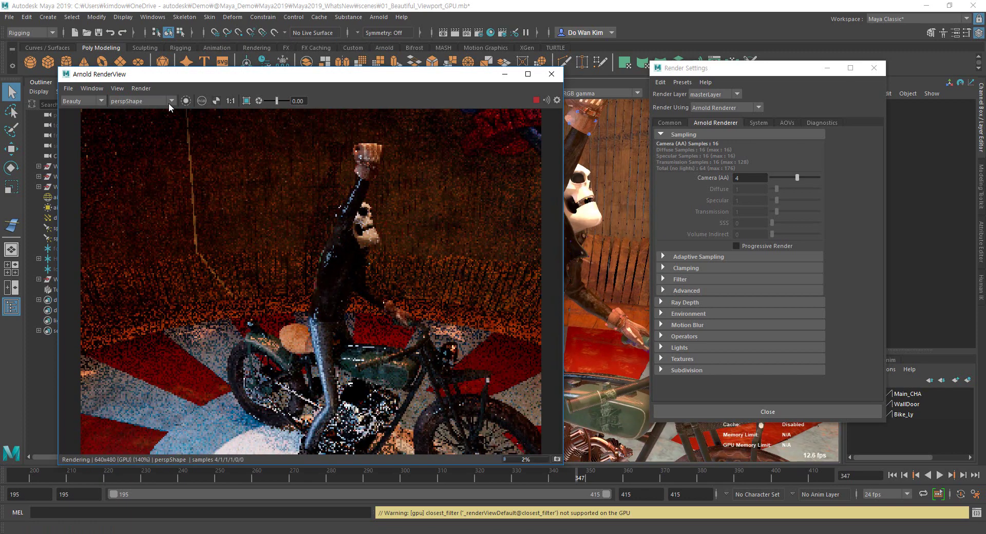
pyautogui.moveTo(339, 268)
pyautogui.keyDown('alt'); pyautogui.mouseDown(button='middle')
pyautogui.moveTo(283, 288)
pyautogui.moveTo(216, 342)
pyautogui.mouseUp(button='middle'); pyautogui.keyUp('alt')
pyautogui.moveTo(257, 308)
pyautogui.keyDown('alt'); pyautogui.mouseDown(button='right')
pyautogui.moveTo(432, 309)
pyautogui.moveTo(359, 309)
pyautogui.mouseUp(button='right'); pyautogui.keyUp('alt')
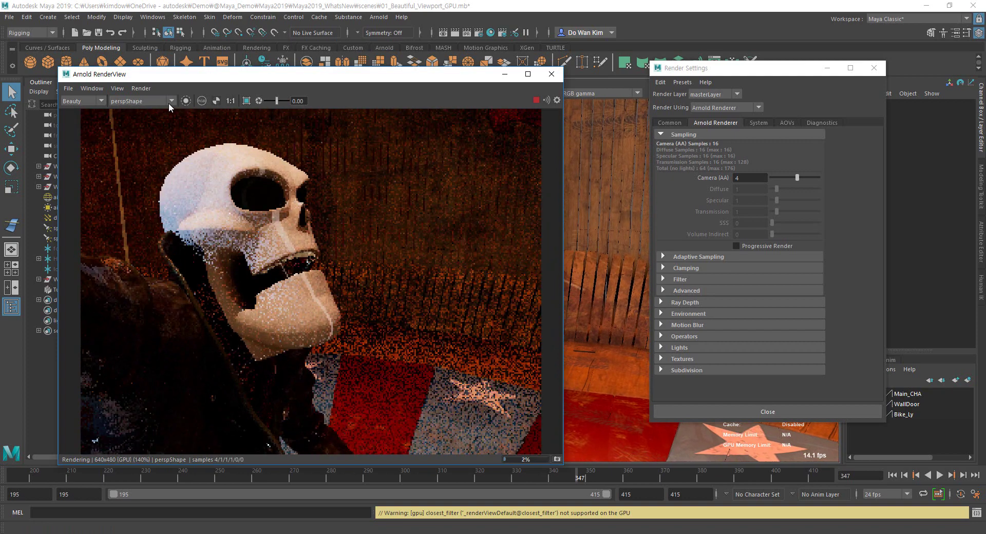
pyautogui.moveTo(359, 308)
pyautogui.keyDown('alt'); pyautogui.mouseDown()
pyautogui.moveTo(432, 308)
pyautogui.moveTo(288, 311)
pyautogui.moveTo(319, 311)
pyautogui.mouseUp(); pyautogui.keyUp('alt')
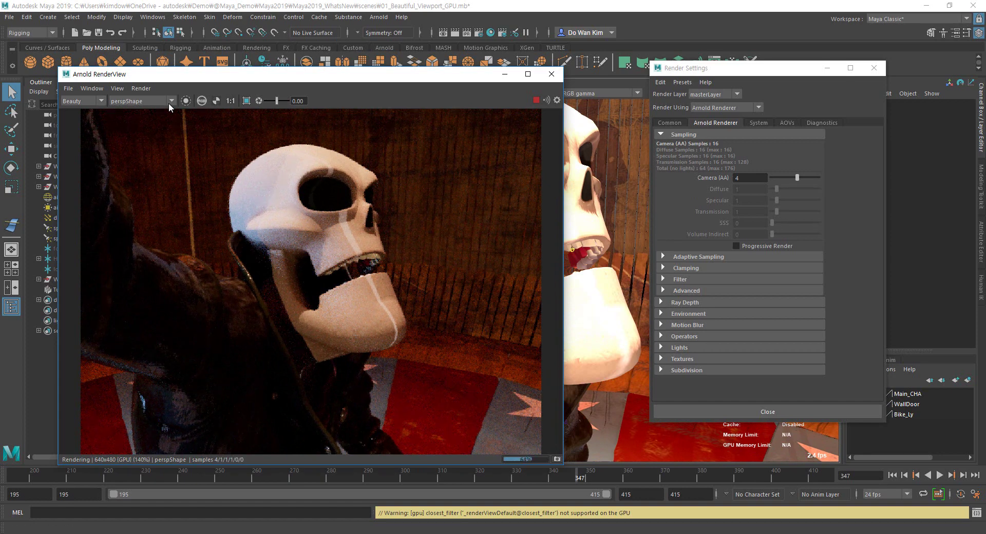
pyautogui.click(231, 101)
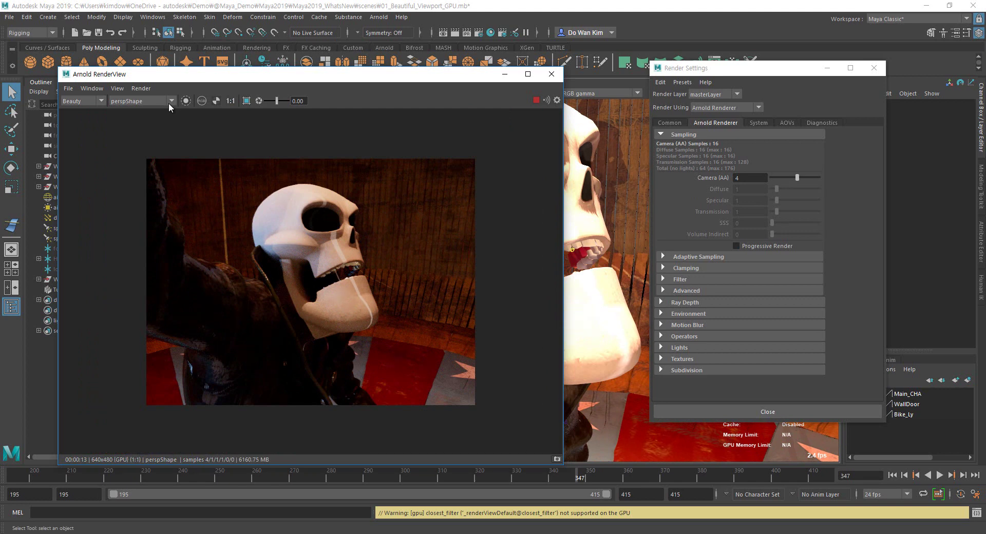
# - Activate the RGBA AOV and enable Denoise with Optix in its attributes
pyautogui.moveTo(309, 74); pyautogui.dragTo(378, 64)
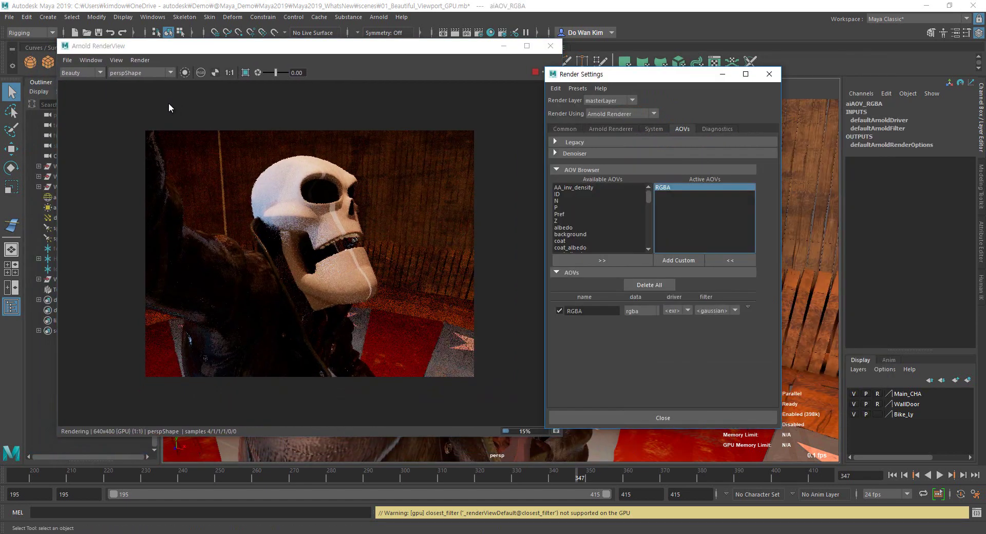
pyautogui.click(168, 103)
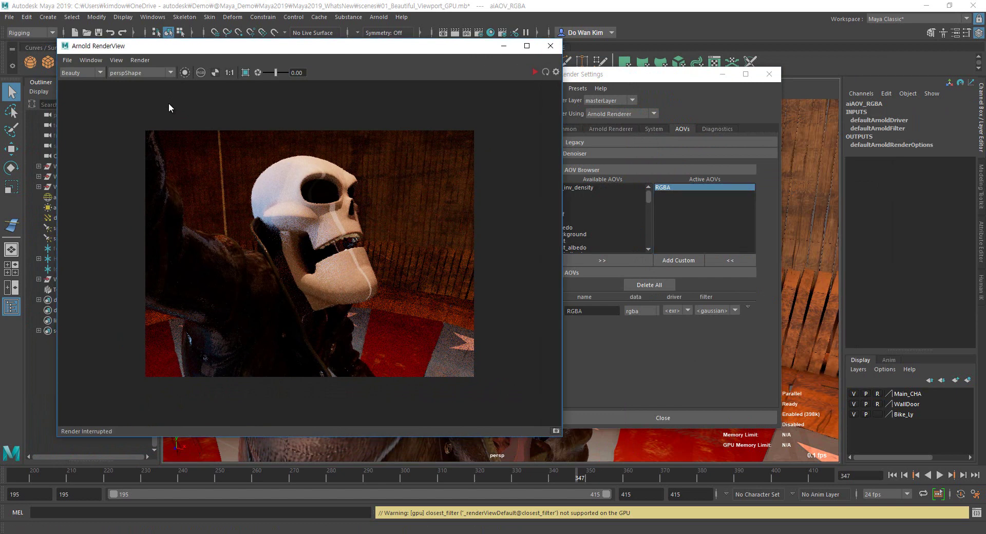
pyautogui.hotkey('ctrl', 'a')
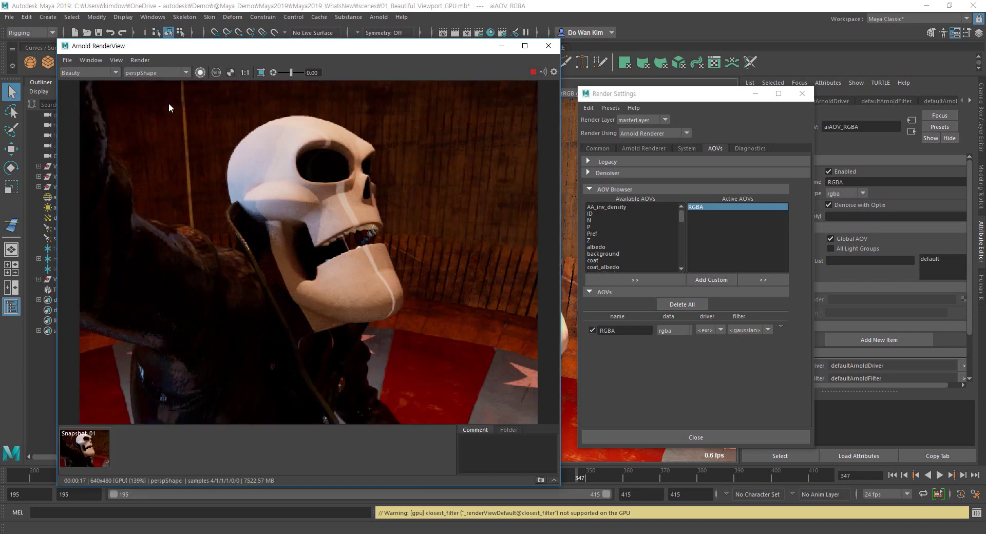
# - Show the RenderView's display settings and view the denoised skull render at 1:1
pyautogui.click(245, 73)
pyautogui.click(554, 72)
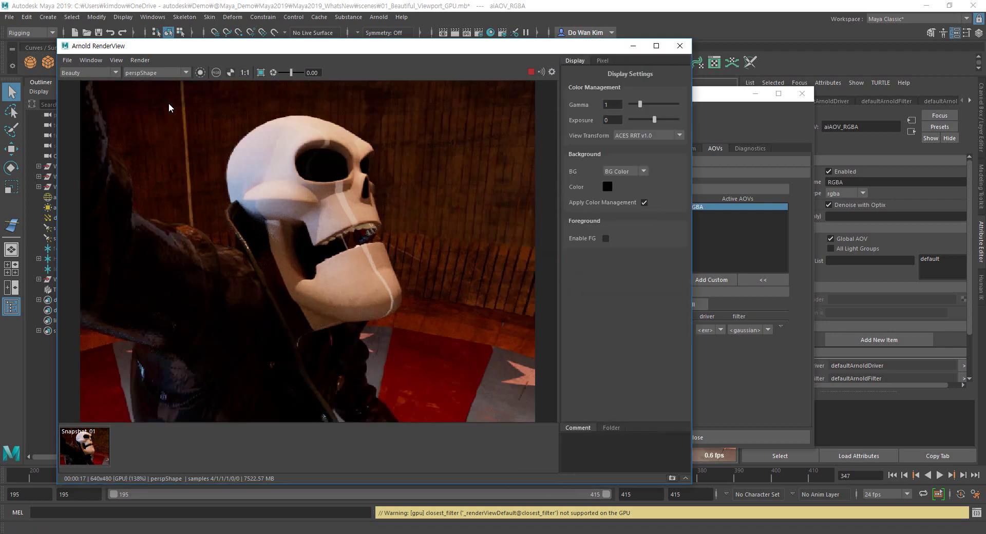
pyautogui.click(245, 73)
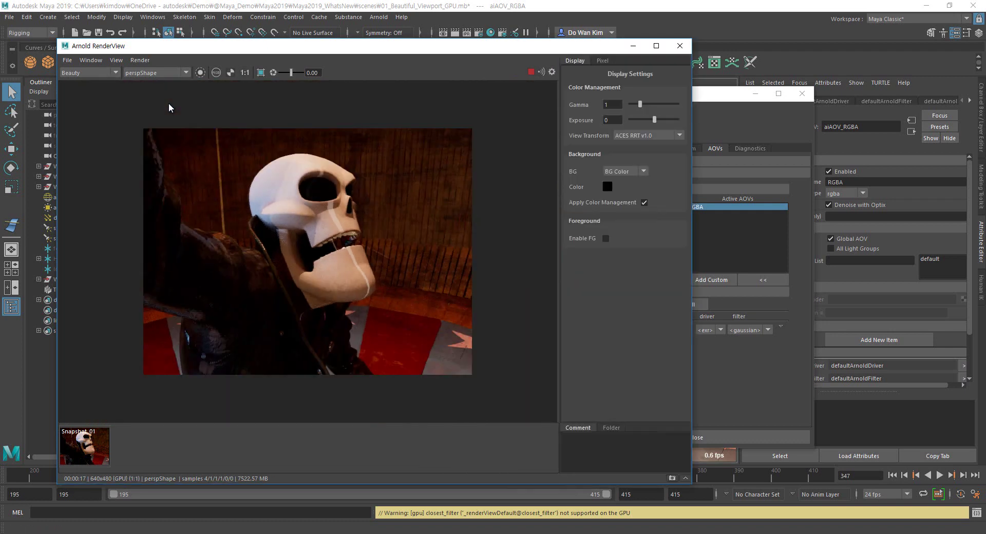
# - Display the RGBA_denoise AOV of the skull render and store it as a second snapshot
pyautogui.click(89, 72)
pyautogui.click(79, 88)
pyautogui.hotkey('ctrl', 'e')
# - Set Snapshot_01 as A and Snapshot_02 as B, and slant the comparison wipe line both ways across the skull
pyautogui.rightClick(92, 443)
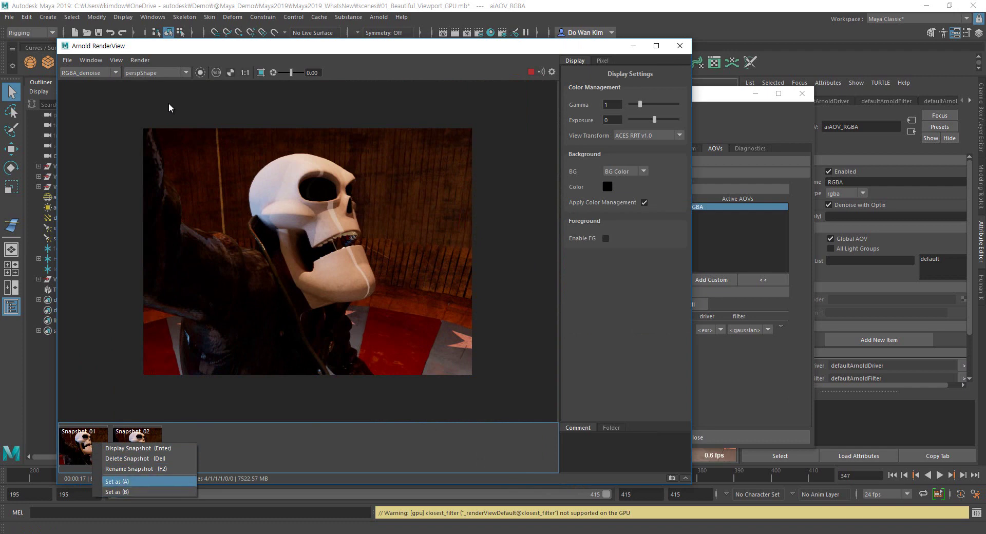
pyautogui.click(117, 481)
pyautogui.rightClick(135, 445)
pyautogui.click(149, 493)
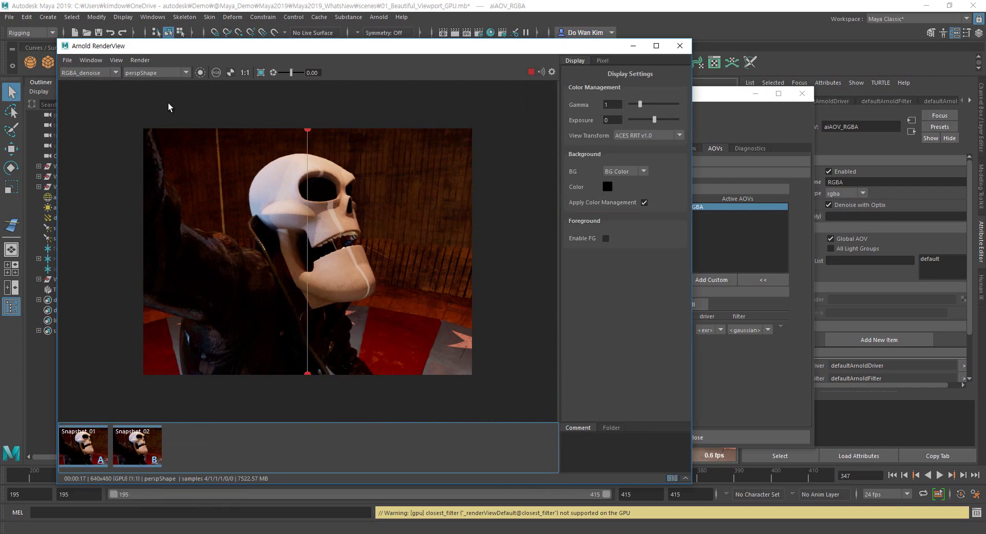
pyautogui.moveTo(308, 130)
pyautogui.mouseDown()
pyautogui.moveTo(470, 163)
pyautogui.moveTo(471, 236)
pyautogui.moveTo(471, 213)
pyautogui.moveTo(417, 129)
pyautogui.moveTo(200, 129)
pyautogui.moveTo(373, 130)
pyautogui.mouseUp()
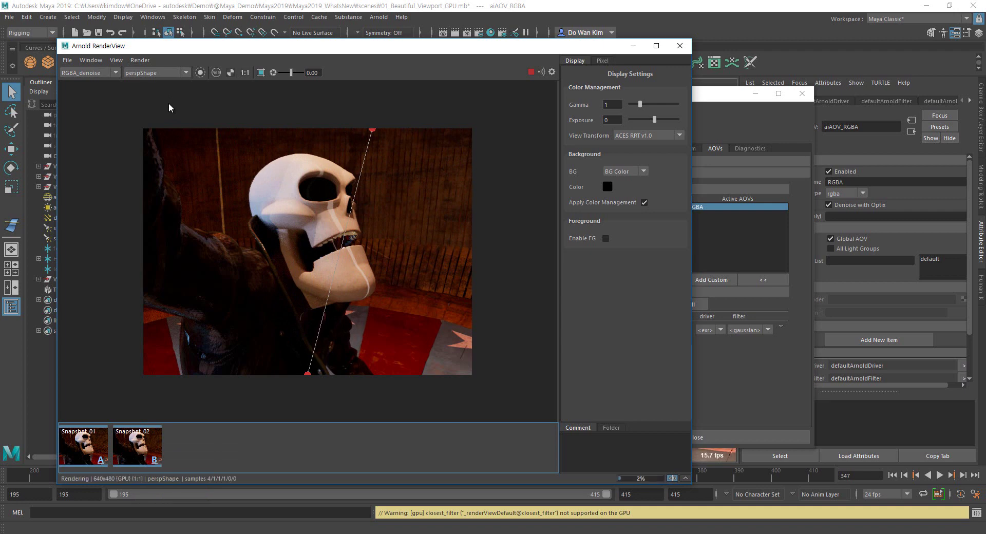
pyautogui.moveTo(372, 129); pyautogui.dragTo(253, 130)
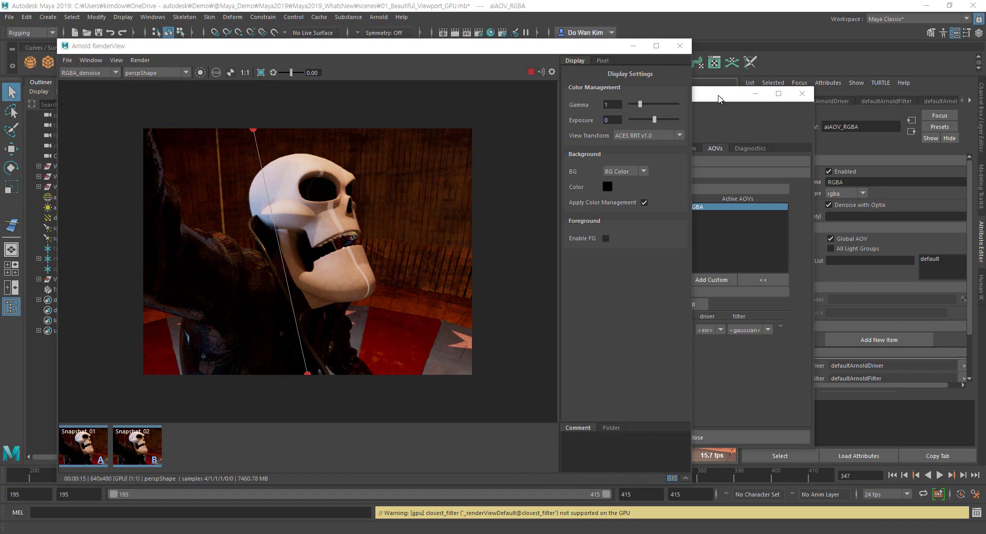
# - Show the System render settings and examine the Render Device choice under GPU Settings
pyautogui.click(740, 119)
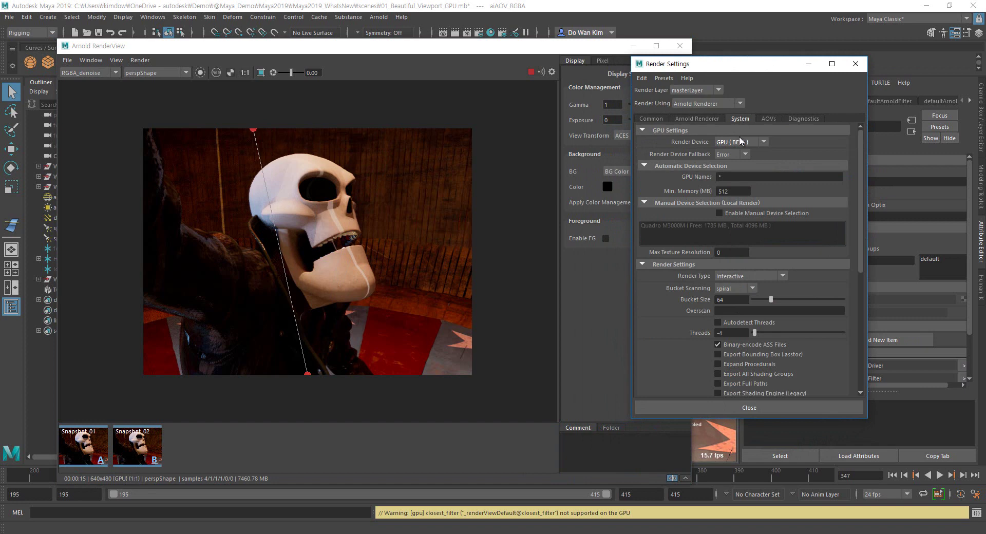
pyautogui.click(741, 143)
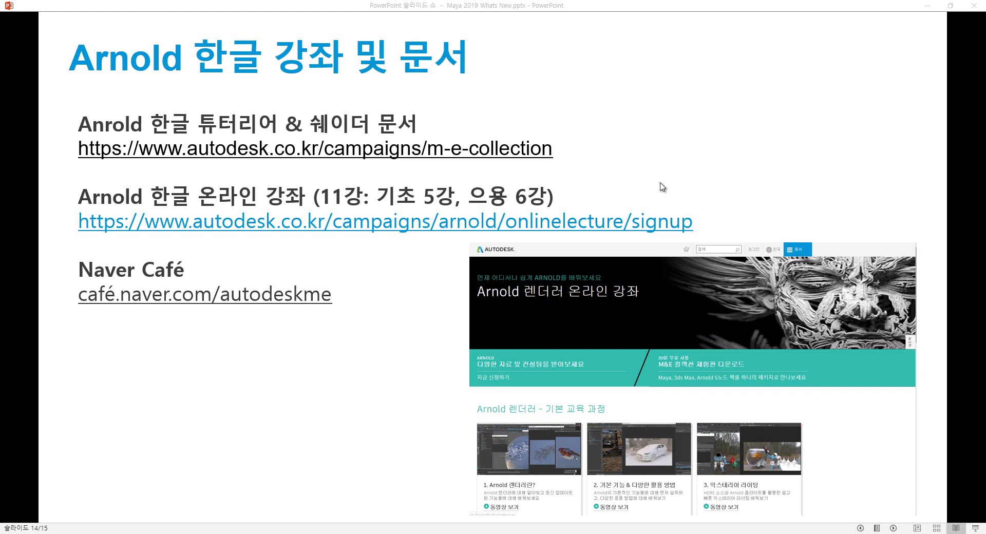
pyautogui.click(660, 184)
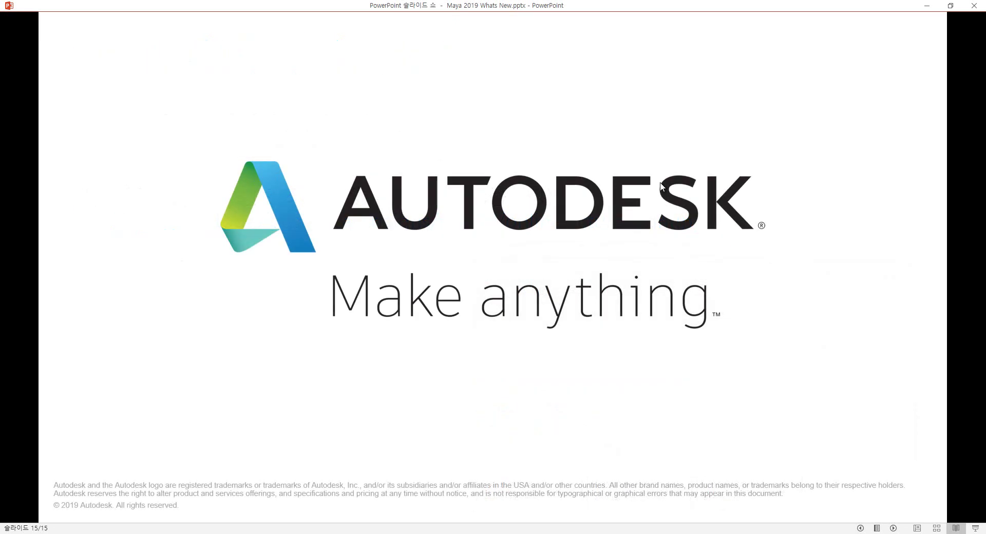